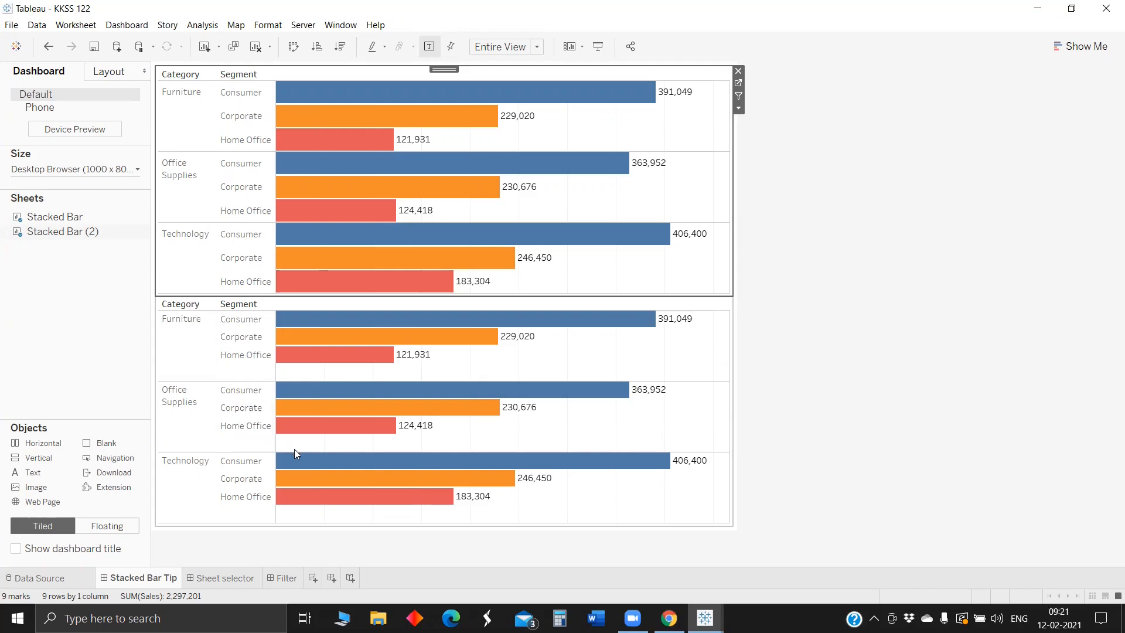
# Open the Sheet selector dashboard and switch its chart using the map, line and bar selectors.
pyautogui.moveTo(344, 392)
pyautogui.click(226, 577)
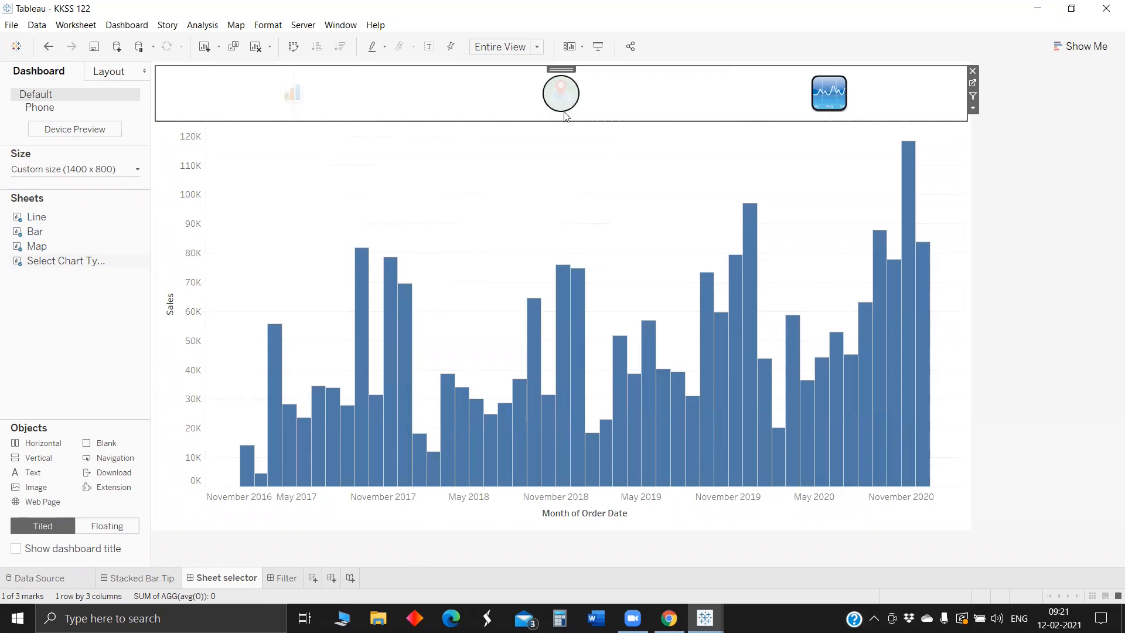
pyautogui.click(559, 94)
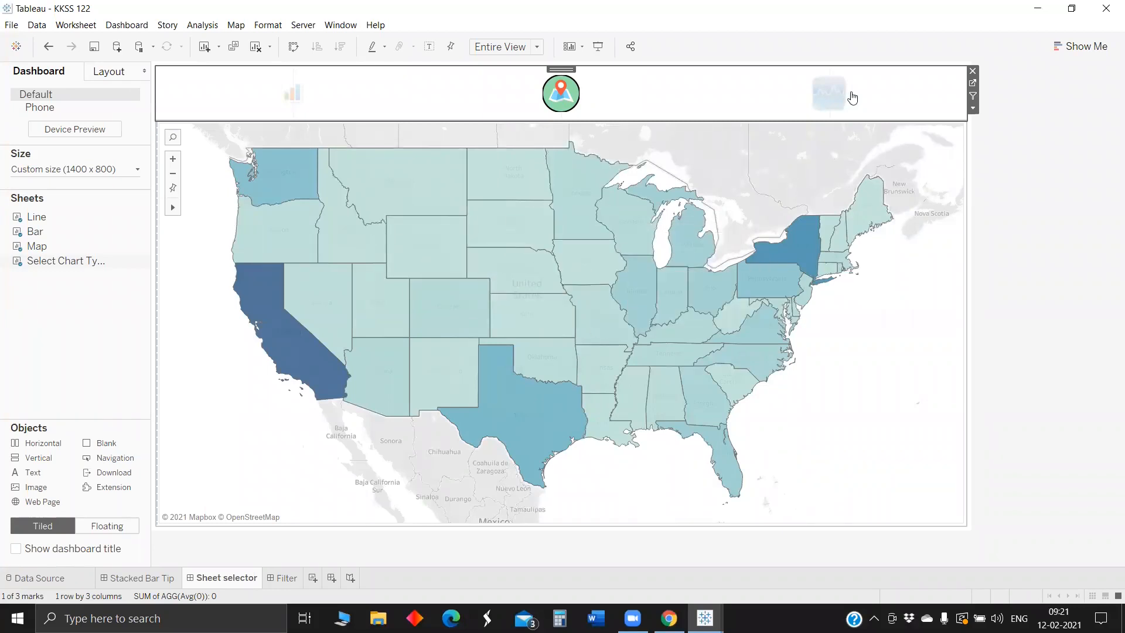
pyautogui.click(831, 107)
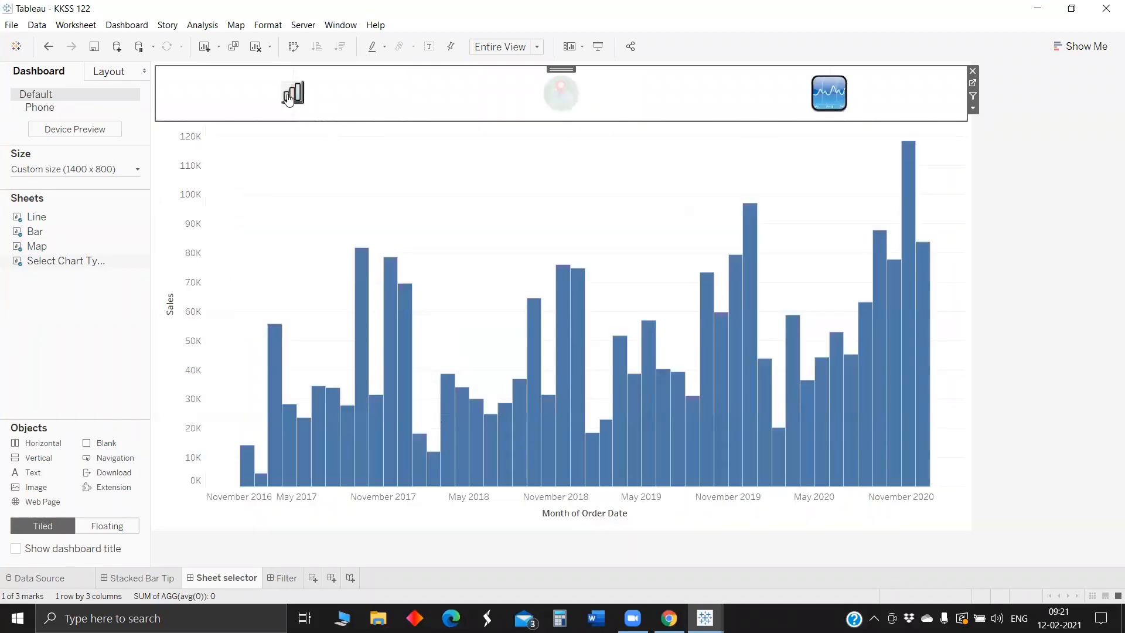
pyautogui.click(297, 105)
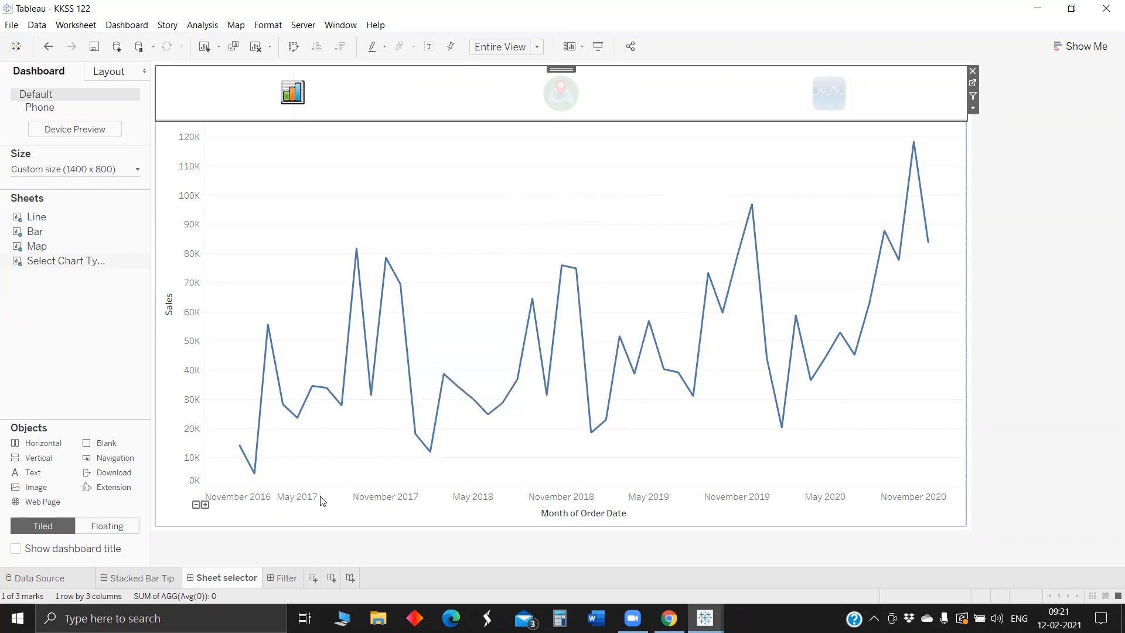
# Open the Filter dashboard and filter its sales line by Furniture, Office Supplies and Technology in turn.
pyautogui.moveTo(39, 251)
pyautogui.click(285, 578)
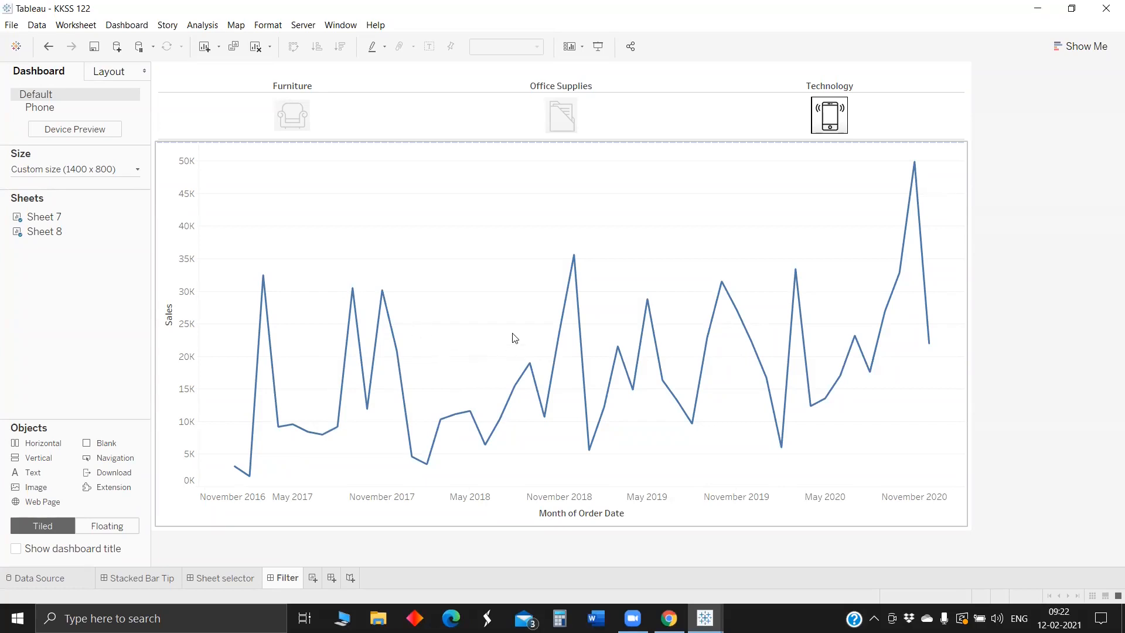
pyautogui.click(286, 116)
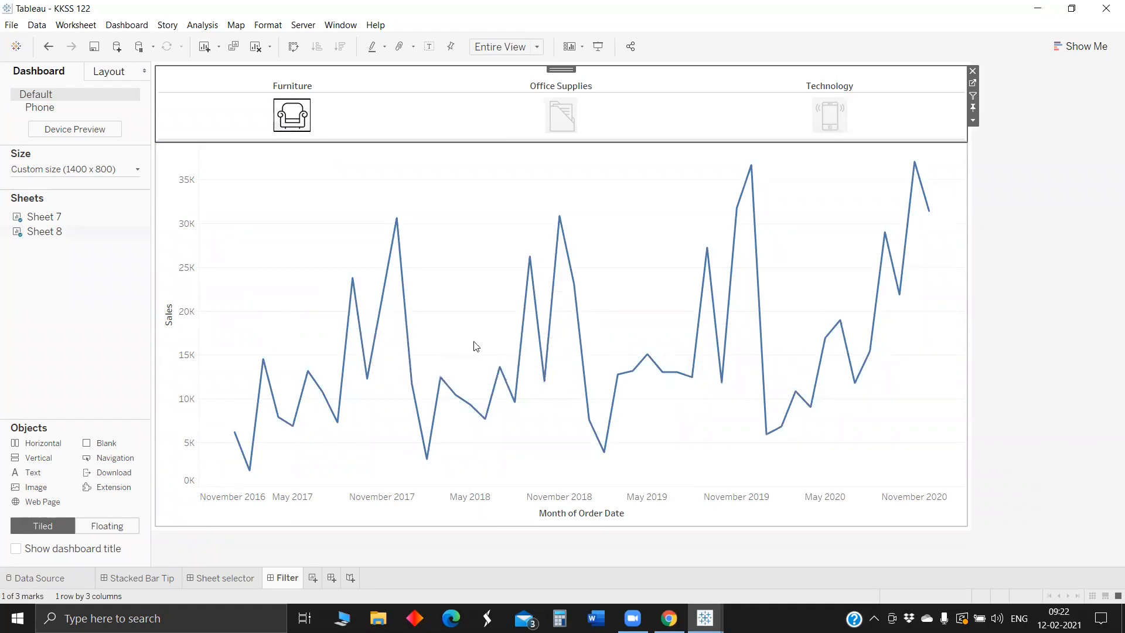
pyautogui.click(556, 117)
pyautogui.click(829, 117)
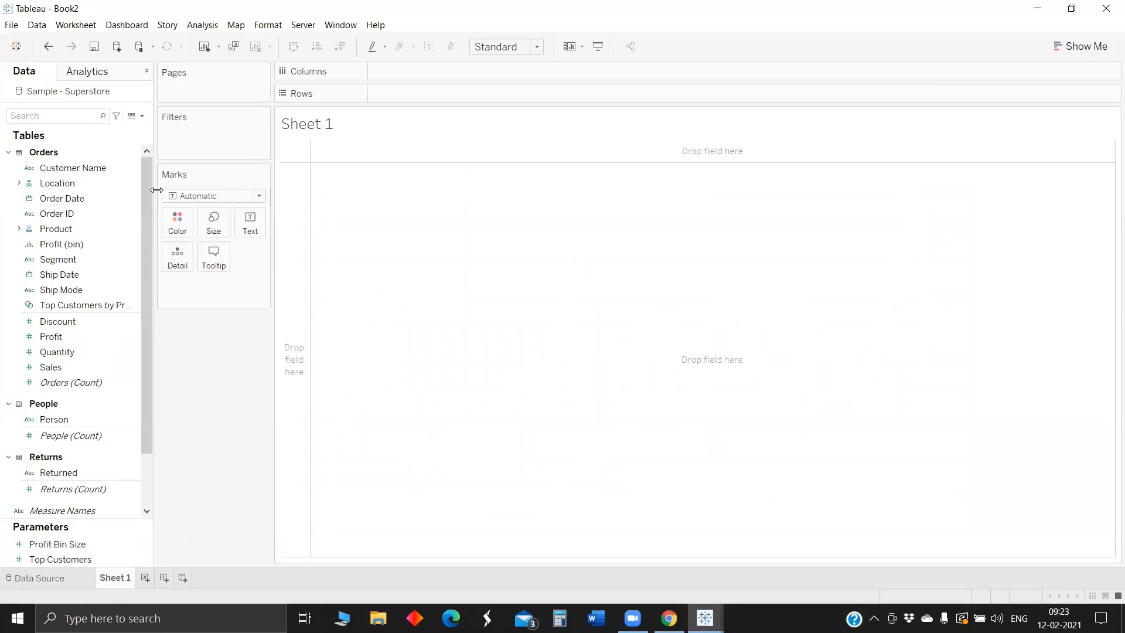
# Find the Category and Segment fields and place them on Rows, with Segment ahead of Category.
pyautogui.click(50, 117)
pyautogui.write('ca')
pyautogui.moveTo(66, 198); pyautogui.dragTo(427, 90)
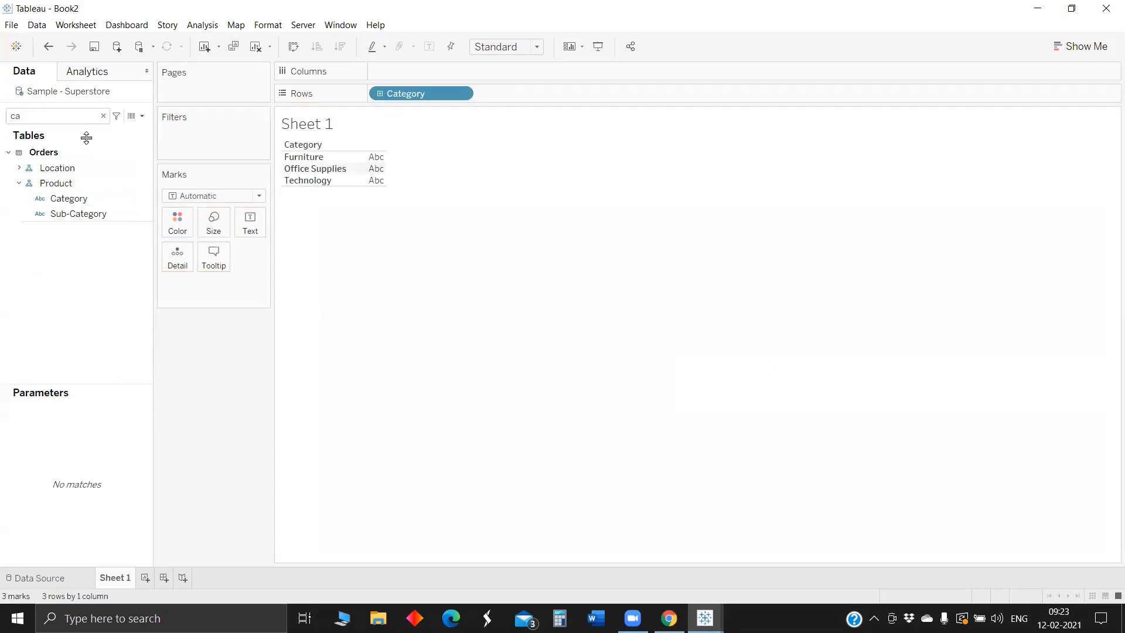
pyautogui.click(44, 123)
pyautogui.press('BackSpace')
pyautogui.press('BackSpace')
pyautogui.write('seg')
pyautogui.moveTo(69, 164); pyautogui.dragTo(372, 93)
# Find the Sales field and place it on Columns to chart sales by segment and category.
pyautogui.click(60, 116)
pyautogui.press('BackSpace')
pyautogui.press('BackSpace')
pyautogui.press('BackSpace')
pyautogui.write('sa')
pyautogui.moveTo(59, 177); pyautogui.dragTo(437, 71)
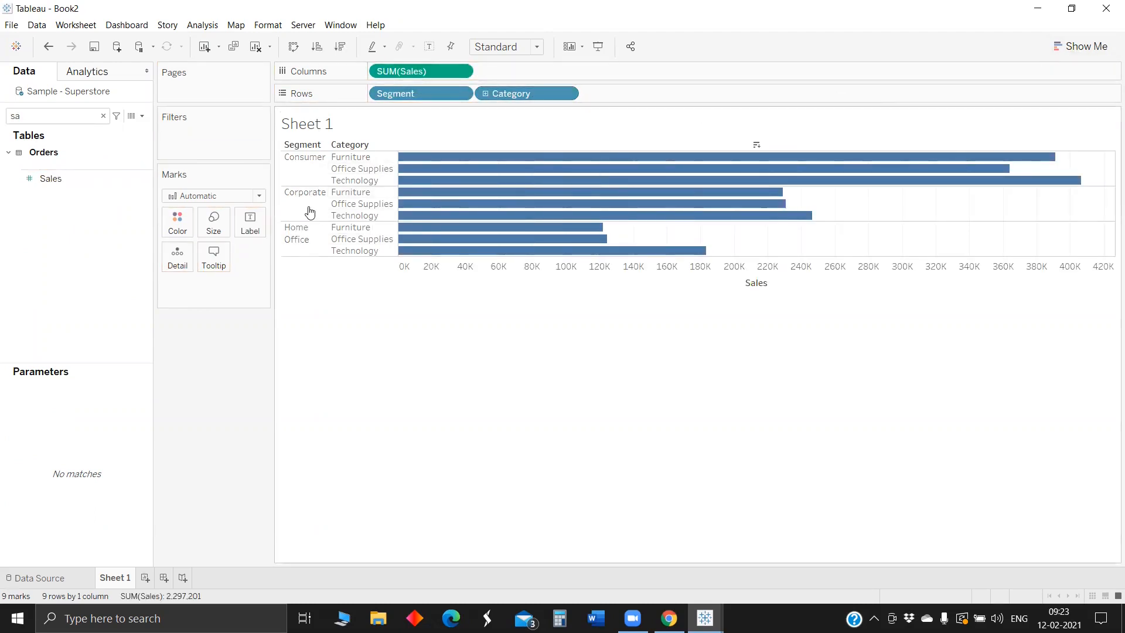
# Color the bars by Category and increase their size.
pyautogui.moveTo(517, 89); pyautogui.dragTo(188, 217)
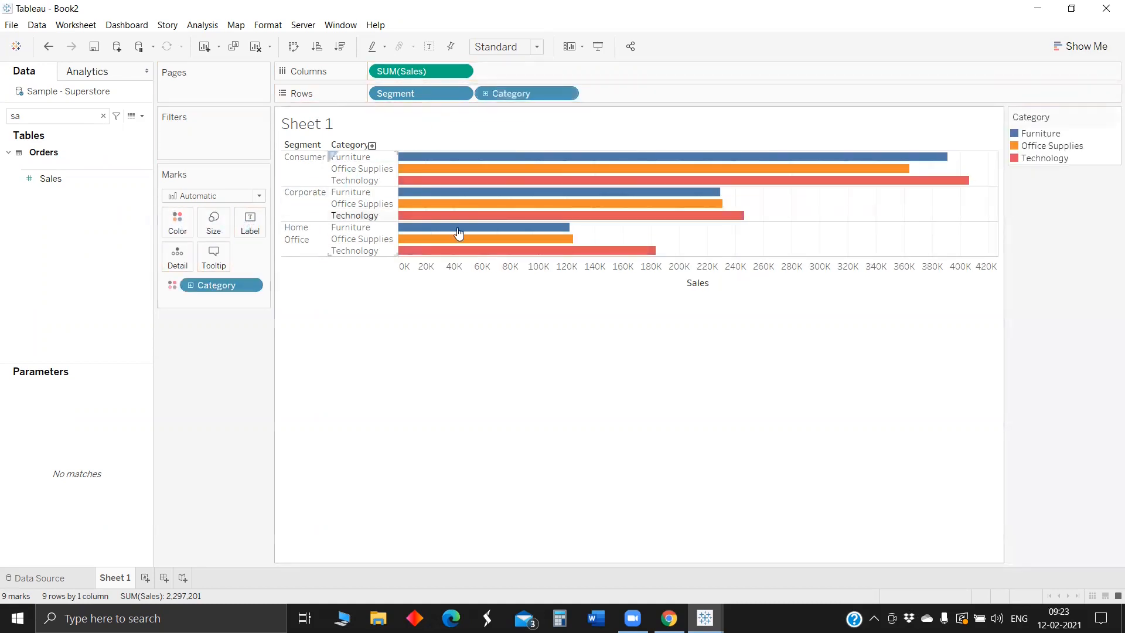
pyautogui.click(214, 223)
pyautogui.moveTo(281, 256); pyautogui.dragTo(295, 262)
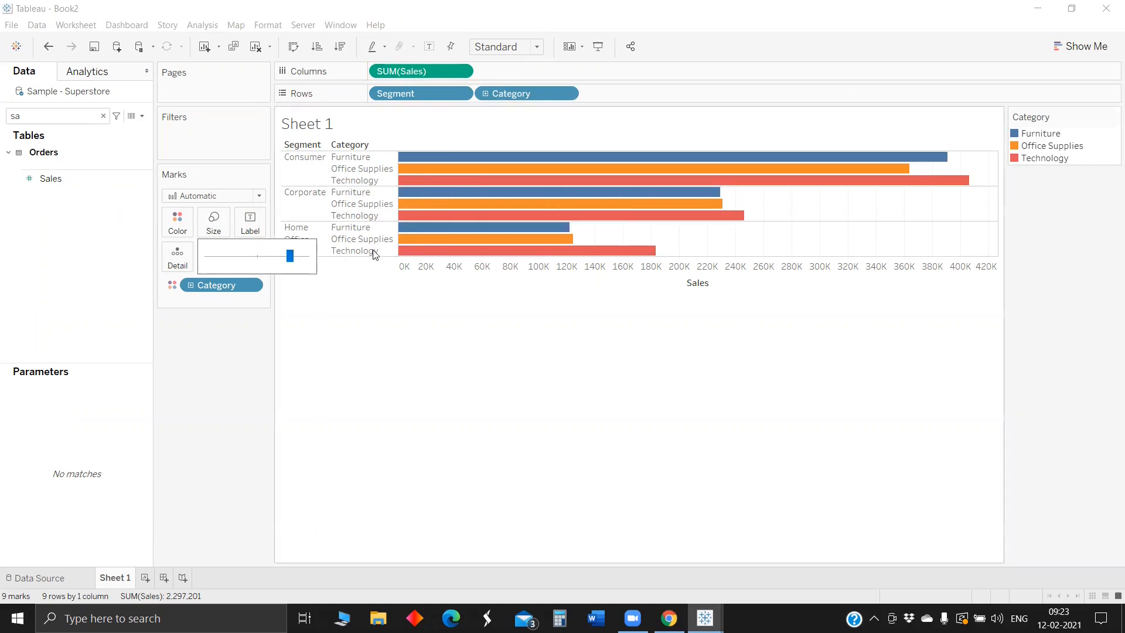
# Fit the chart to Entire View and add all subtotals.
pyautogui.click(504, 47)
pyautogui.click(502, 100)
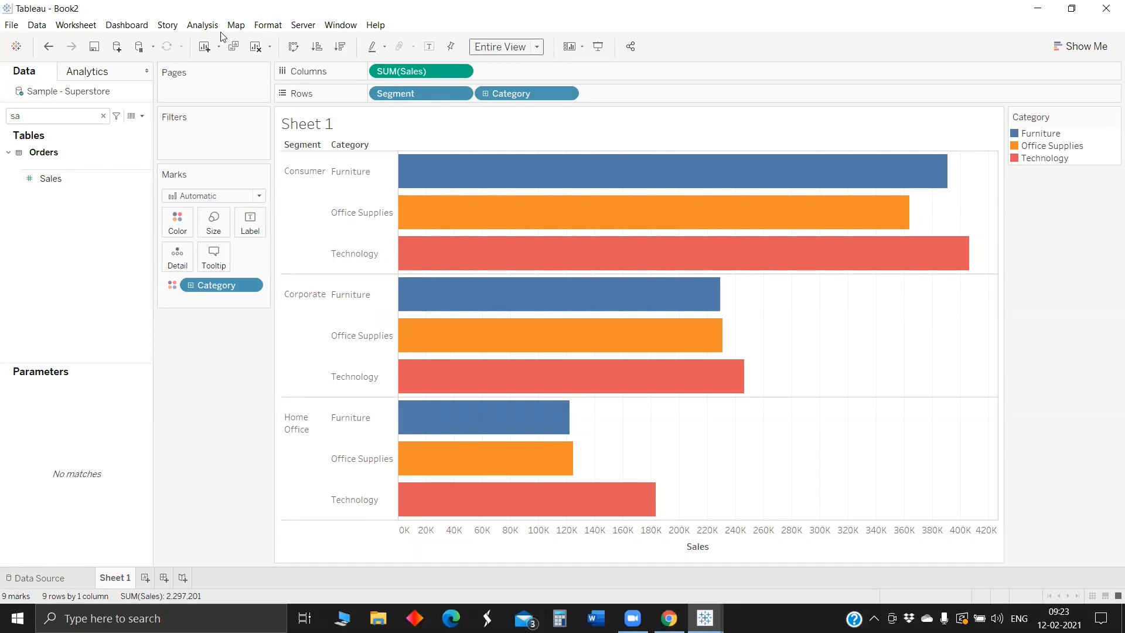
pyautogui.click(202, 25)
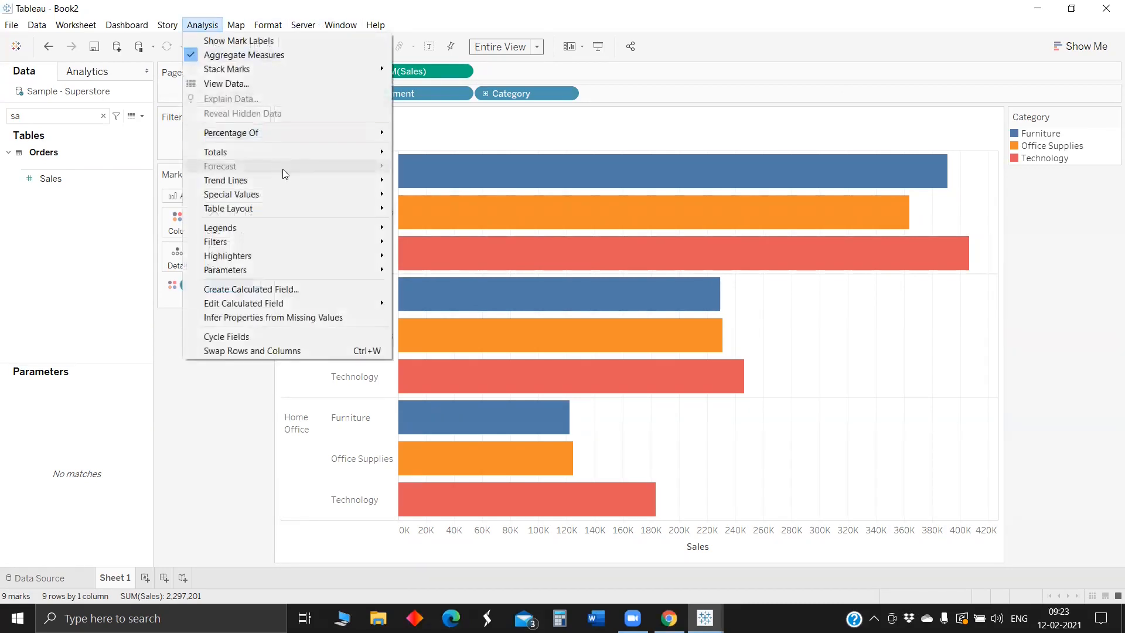
pyautogui.moveTo(291, 151)
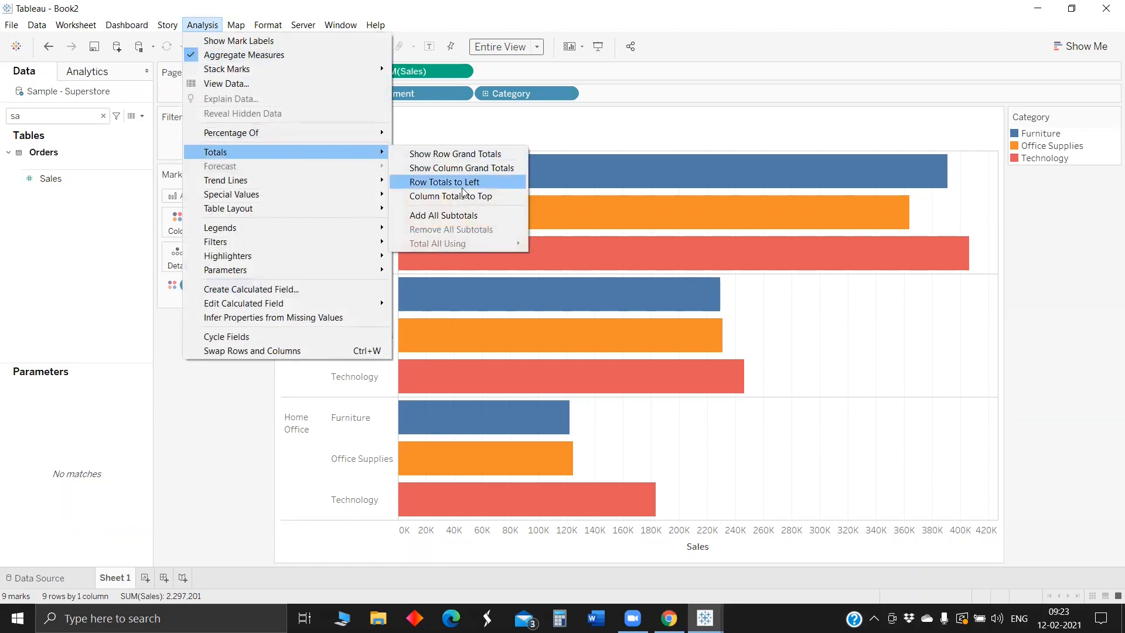
pyautogui.click(460, 215)
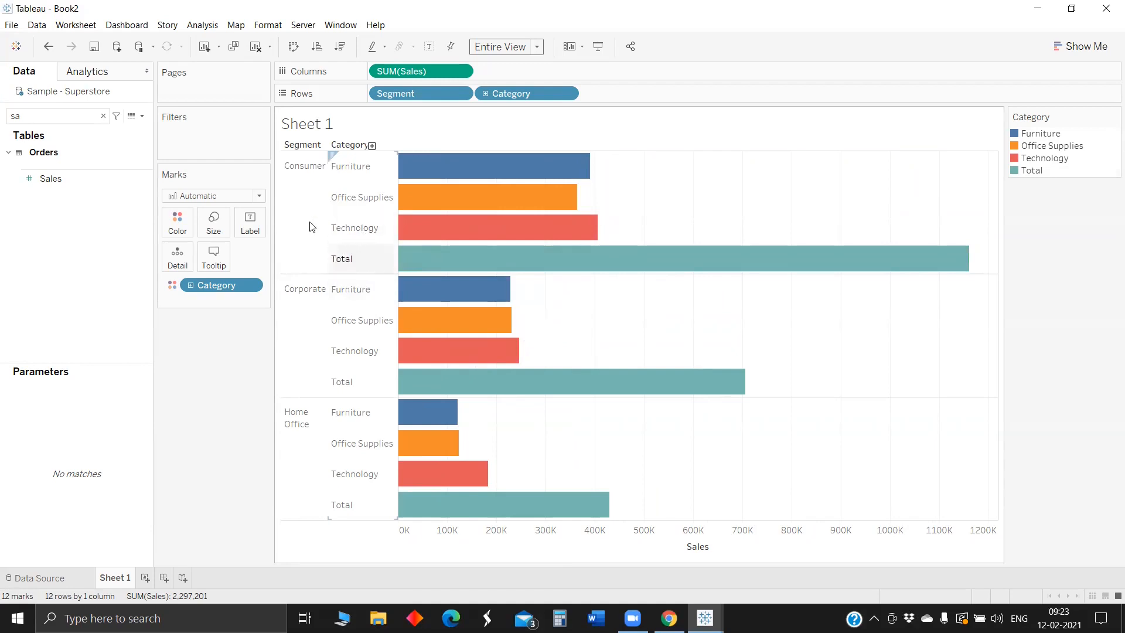
# Format the Category header's Totals so that the subtotal label is blank.
pyautogui.rightClick(366, 262)
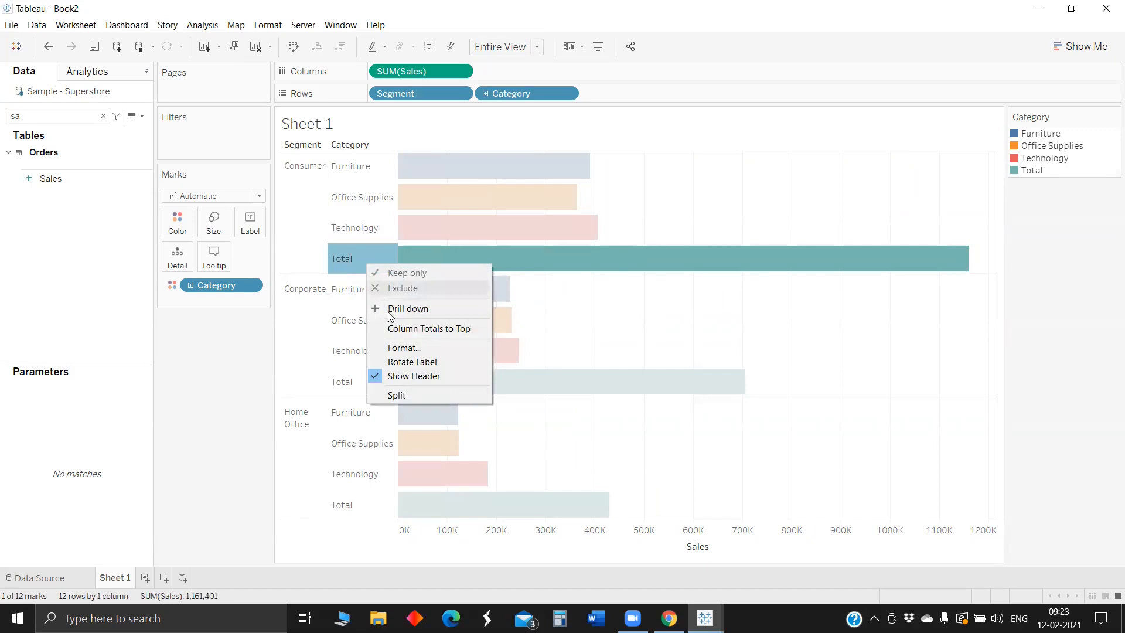
pyautogui.click(435, 349)
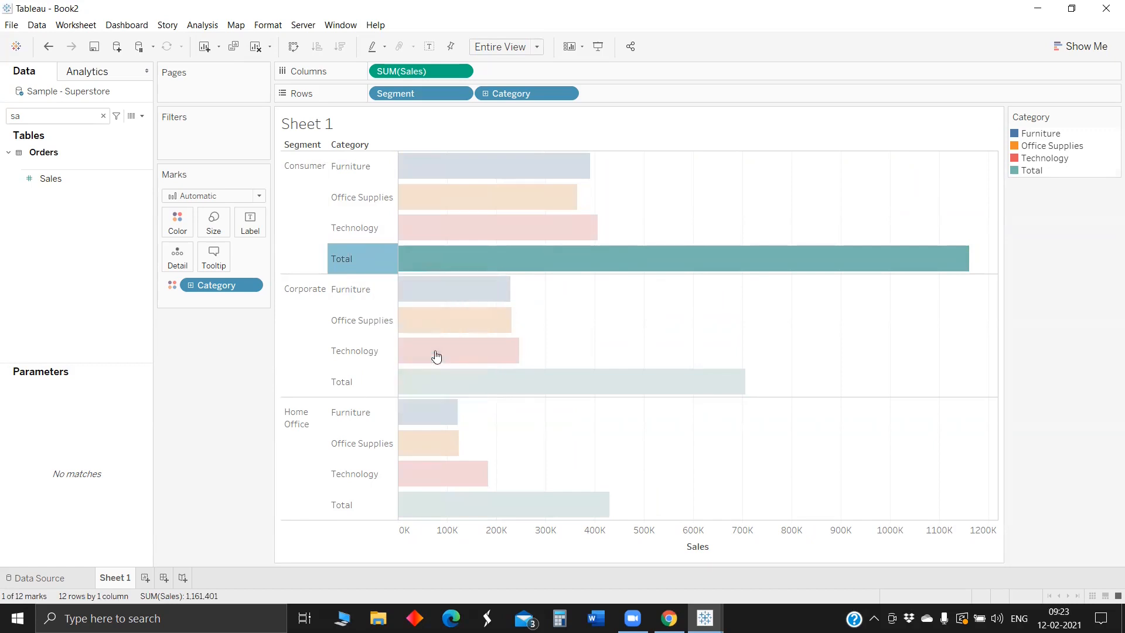
pyautogui.moveTo(104, 305); pyautogui.dragTo(70, 306)
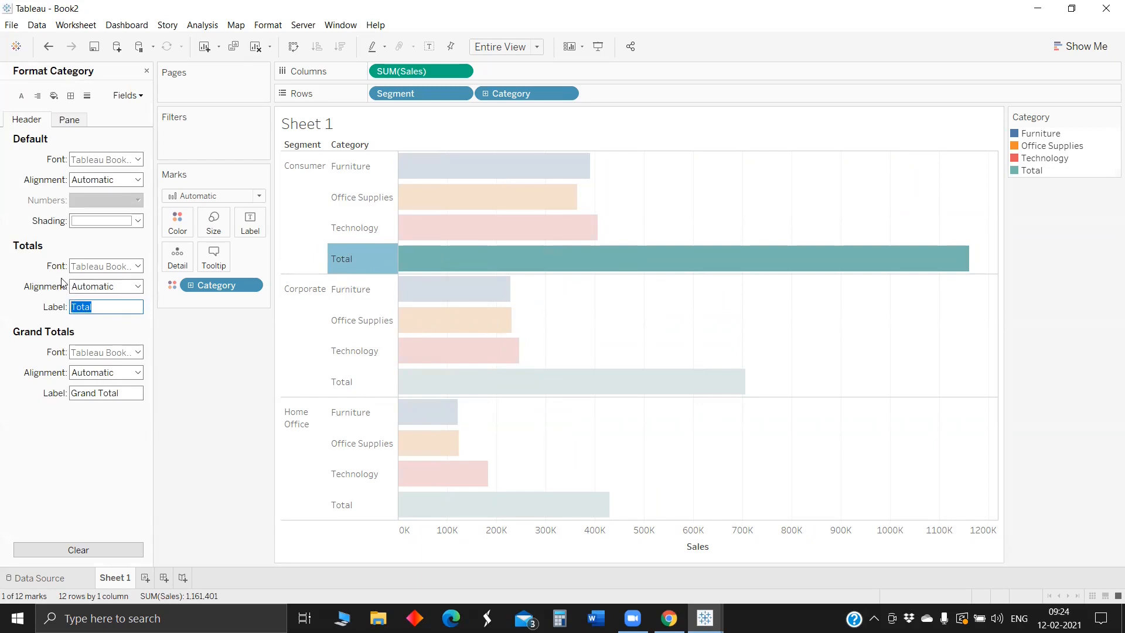
pyautogui.press('BackSpace')
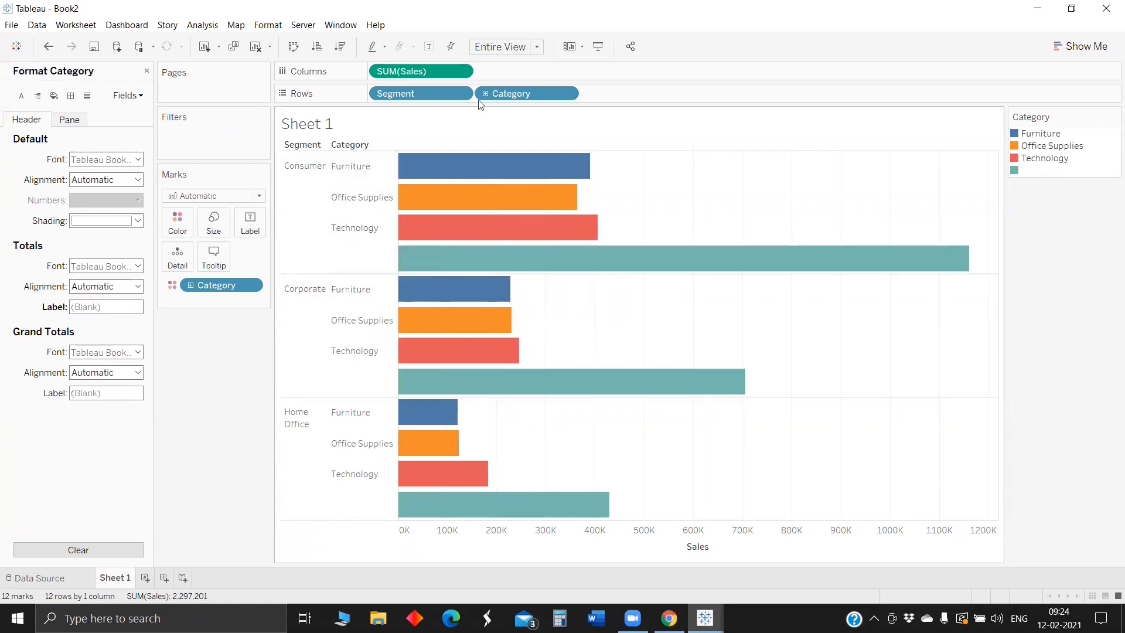
# Label the bars with Sales and set the subtotal bars to Hide, leaving blank gaps between segments.
pyautogui.moveTo(392, 72); pyautogui.dragTo(257, 224)
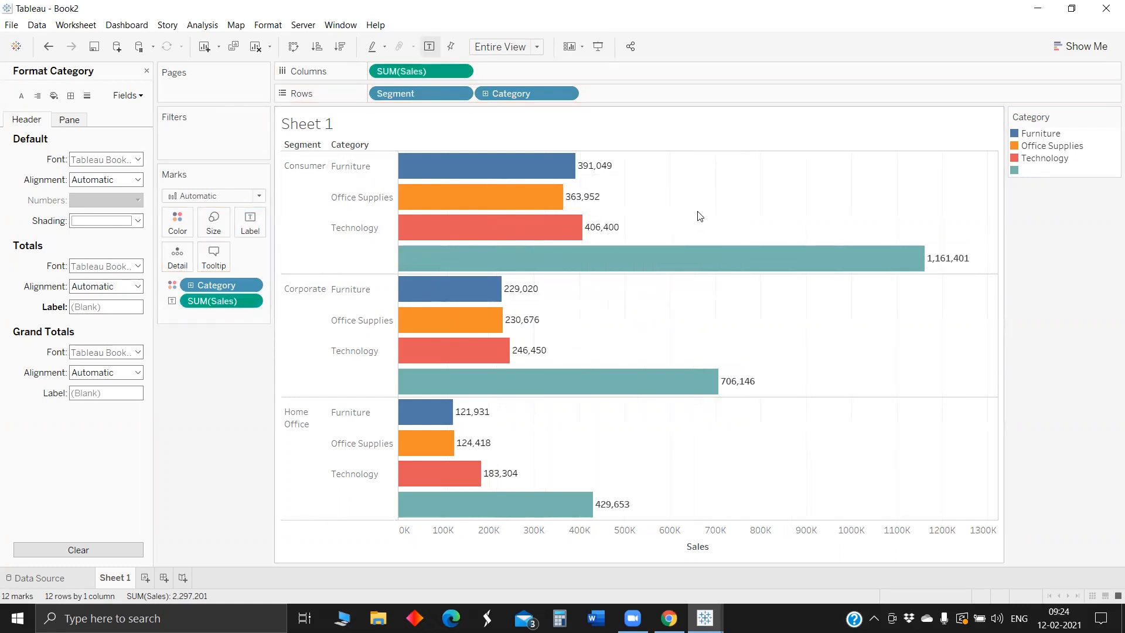
pyautogui.click(471, 262)
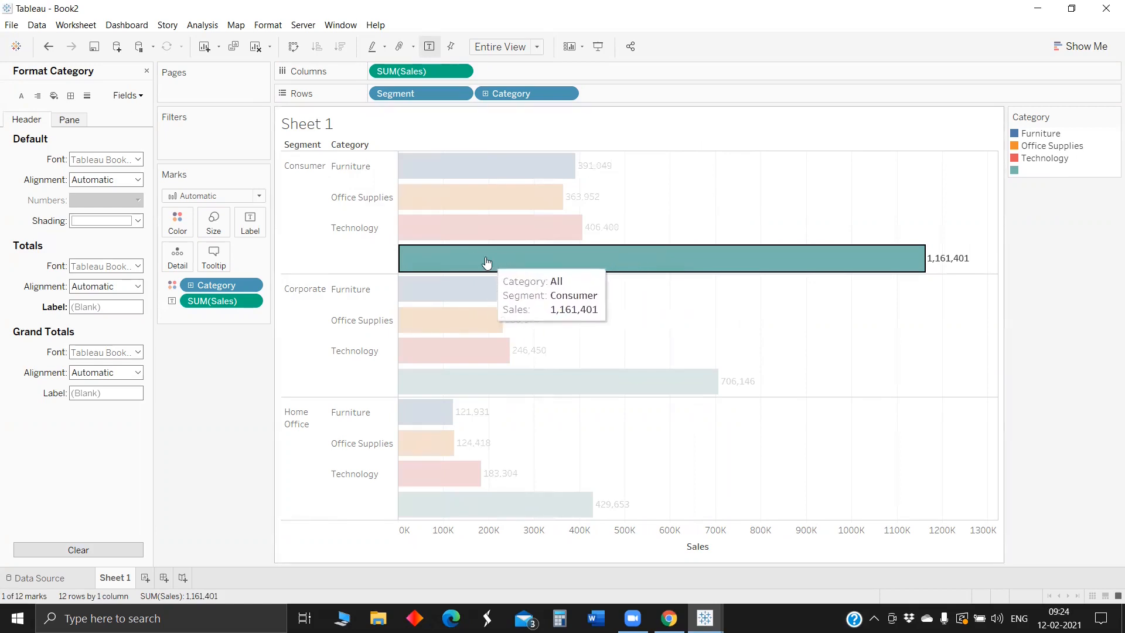
pyautogui.click(477, 261)
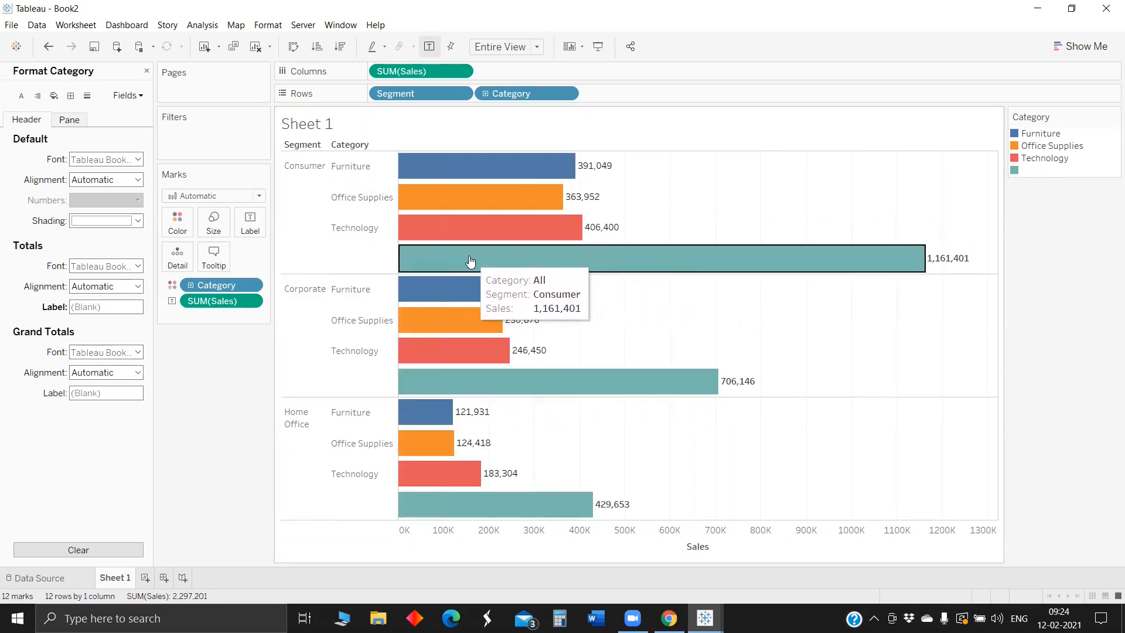
pyautogui.click(470, 262)
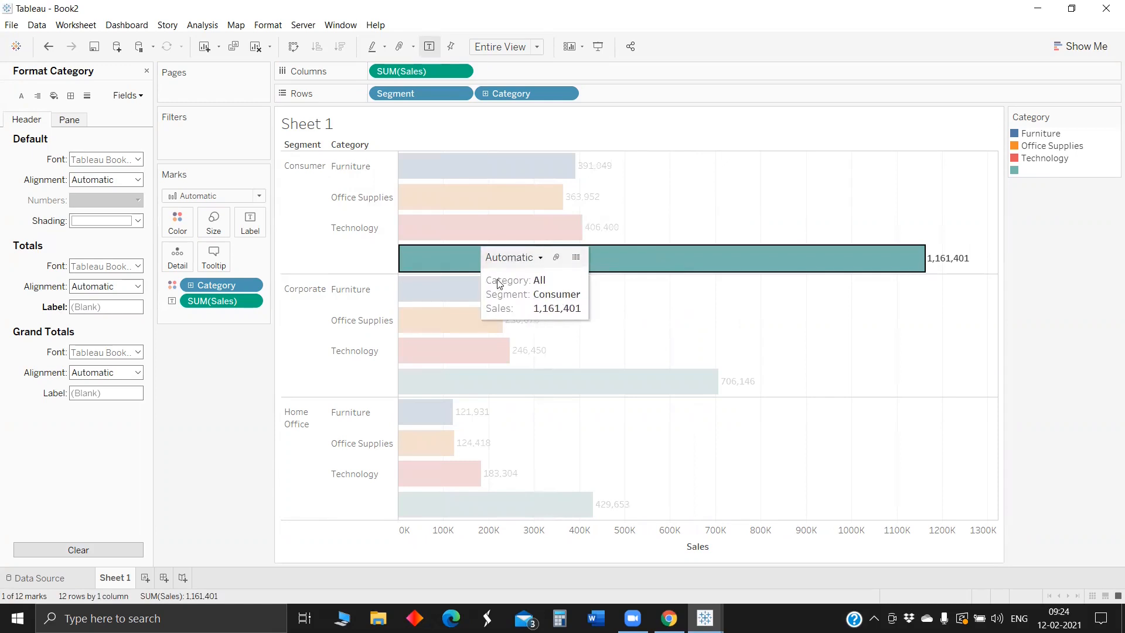
pyautogui.click(541, 259)
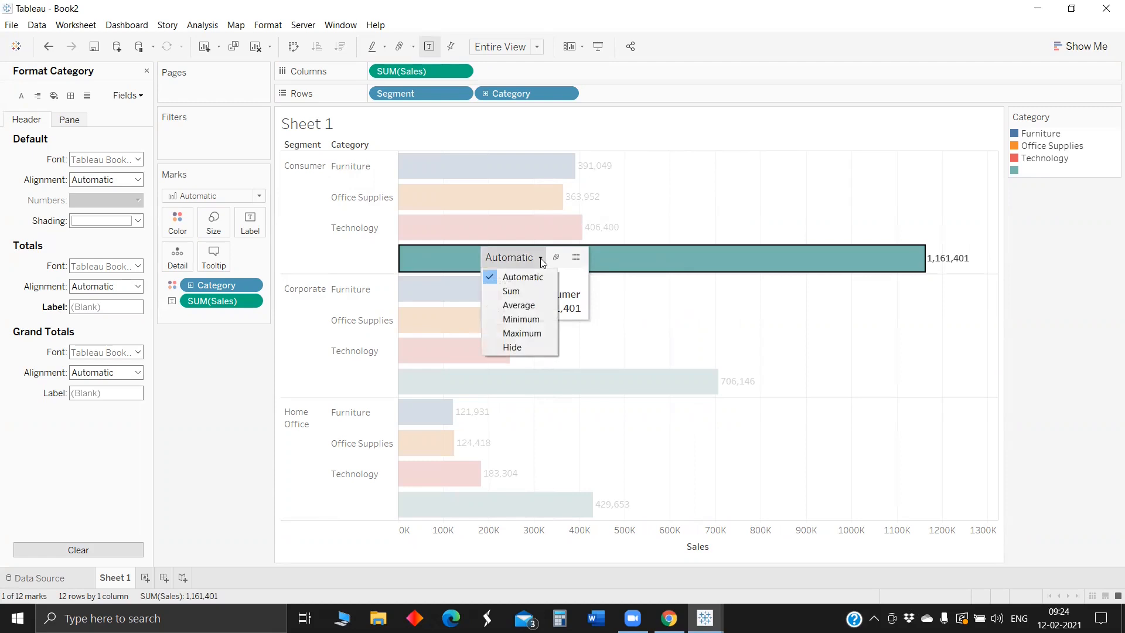
pyautogui.click(531, 346)
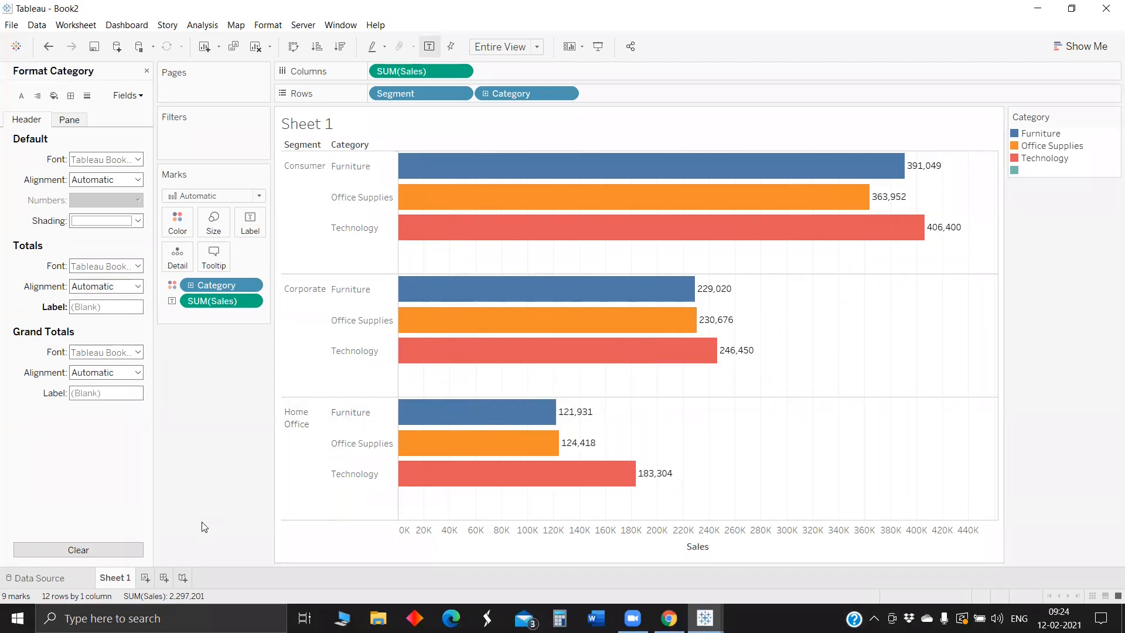
# Create a new worksheet and place Sales on its Rows.
pyautogui.click(145, 578)
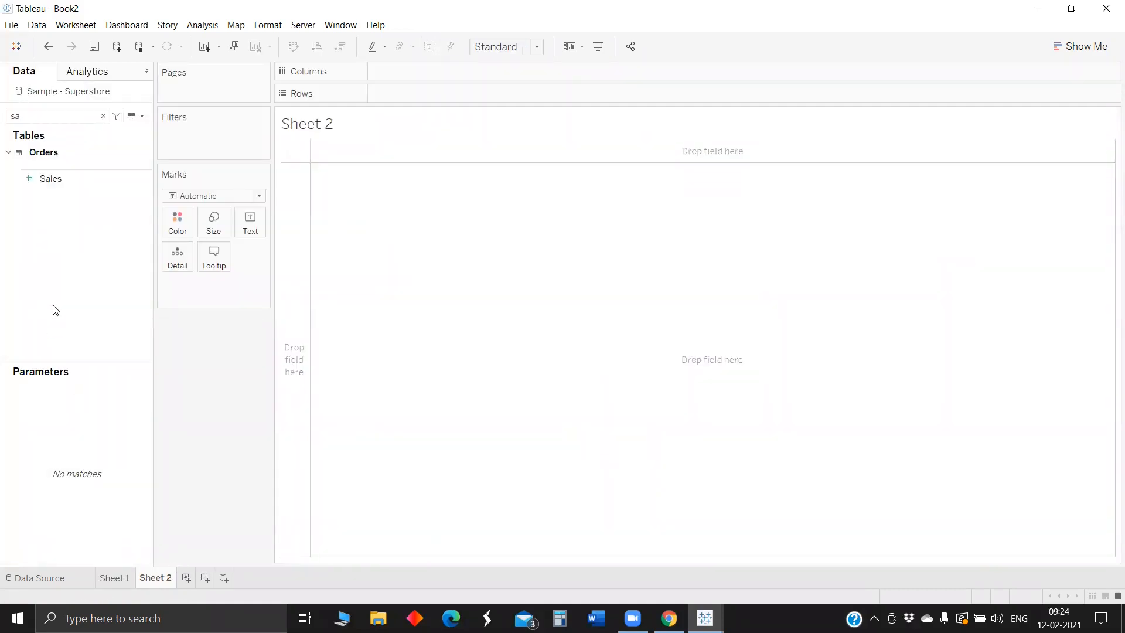
pyautogui.click(40, 114)
pyautogui.moveTo(52, 184); pyautogui.dragTo(407, 96)
# Find the Order Date field and place it on Columns as continuous MONTH(Order Date).
pyautogui.click(50, 112)
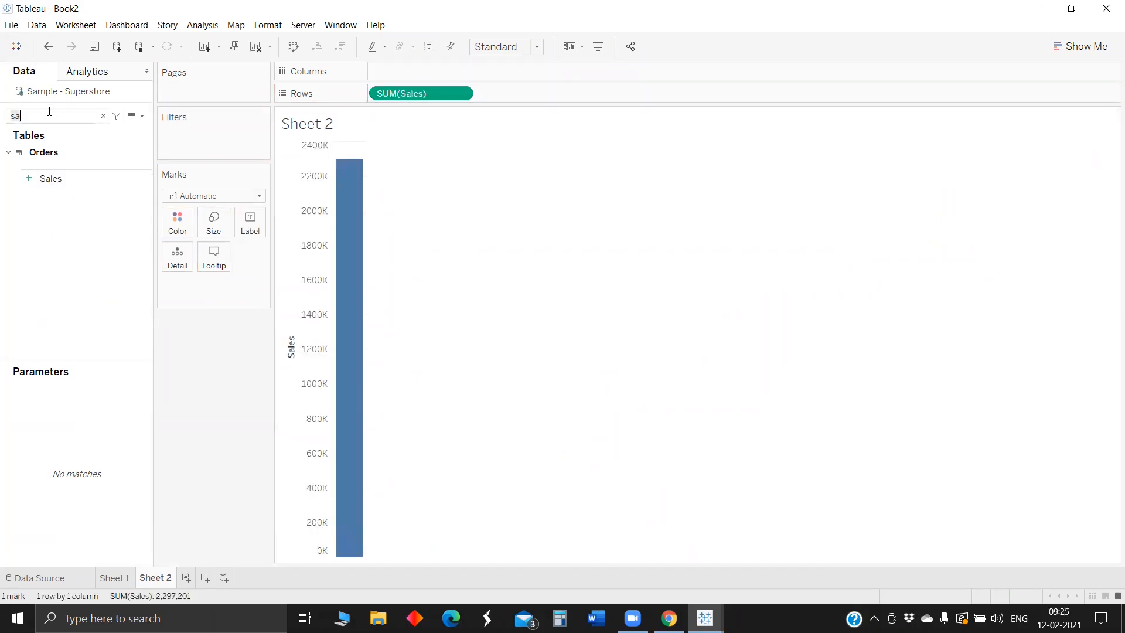
pyautogui.press('BackSpace')
pyautogui.press('BackSpace')
pyautogui.write('ord')
pyautogui.moveTo(66, 168); pyautogui.dragTo(430, 69)
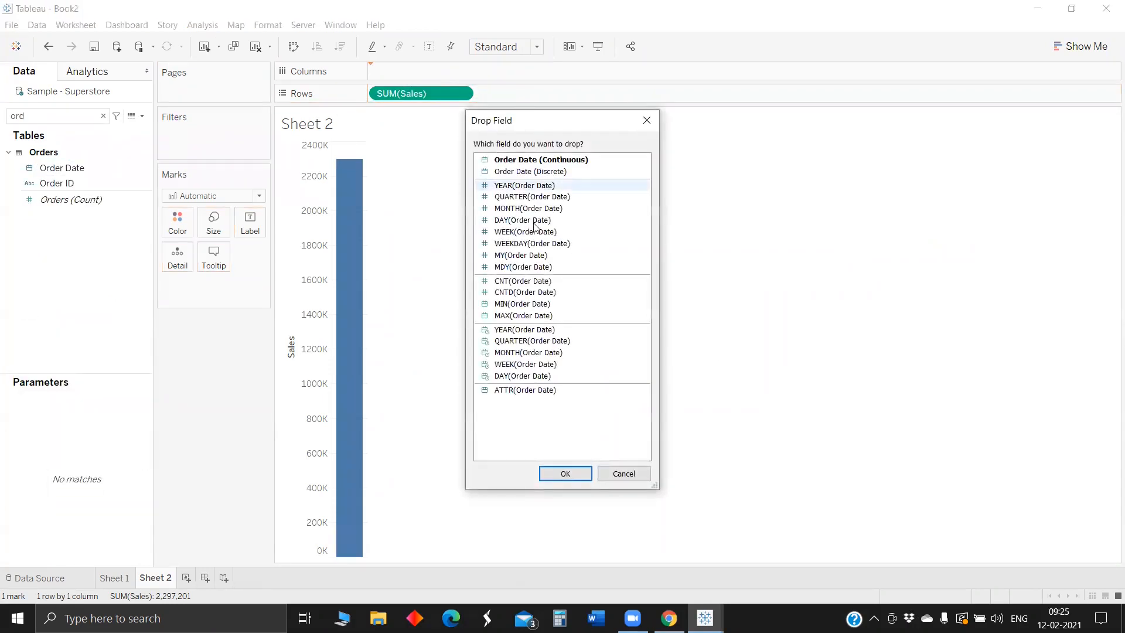
pyautogui.click(572, 160)
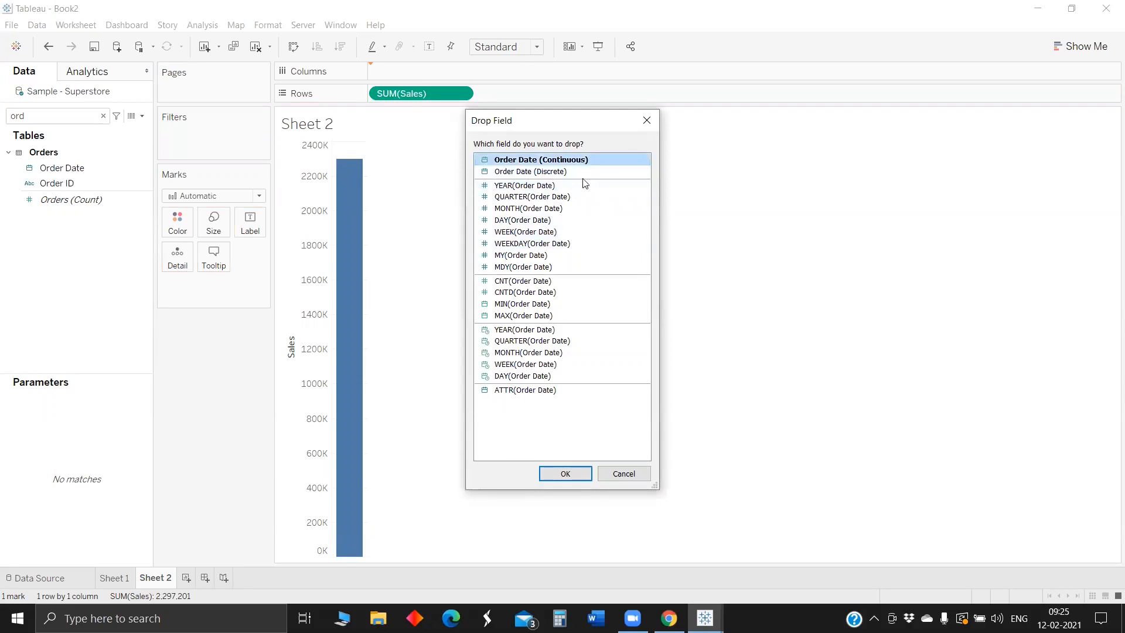
pyautogui.click(539, 352)
pyautogui.click(563, 473)
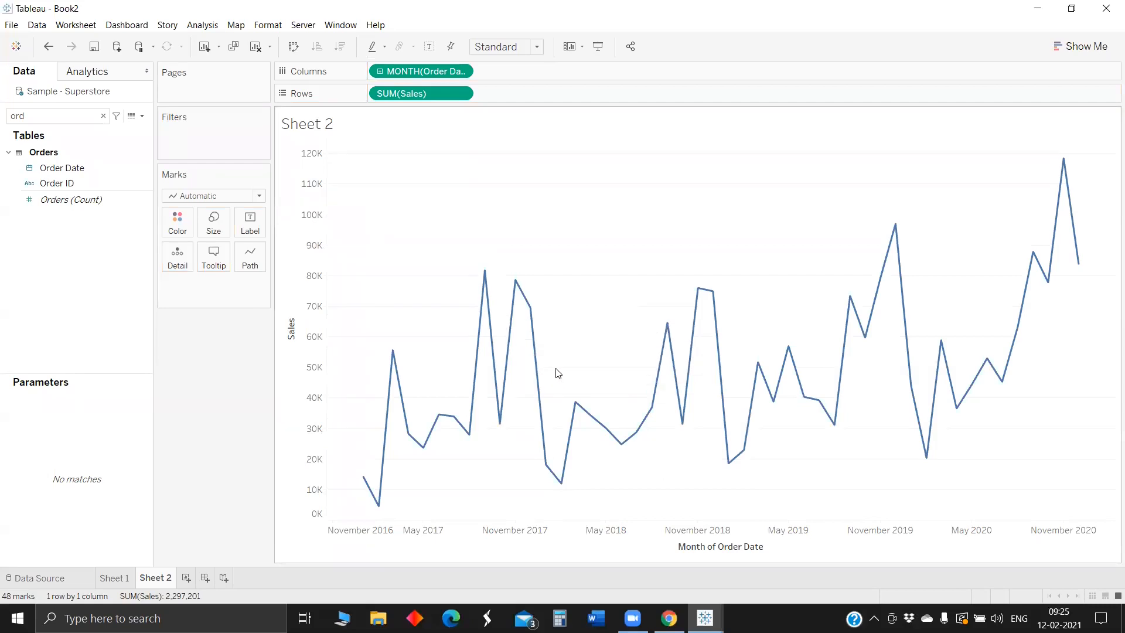
# Rename the monthly sales line worksheet to "LIne".
pyautogui.doubleClick(157, 578)
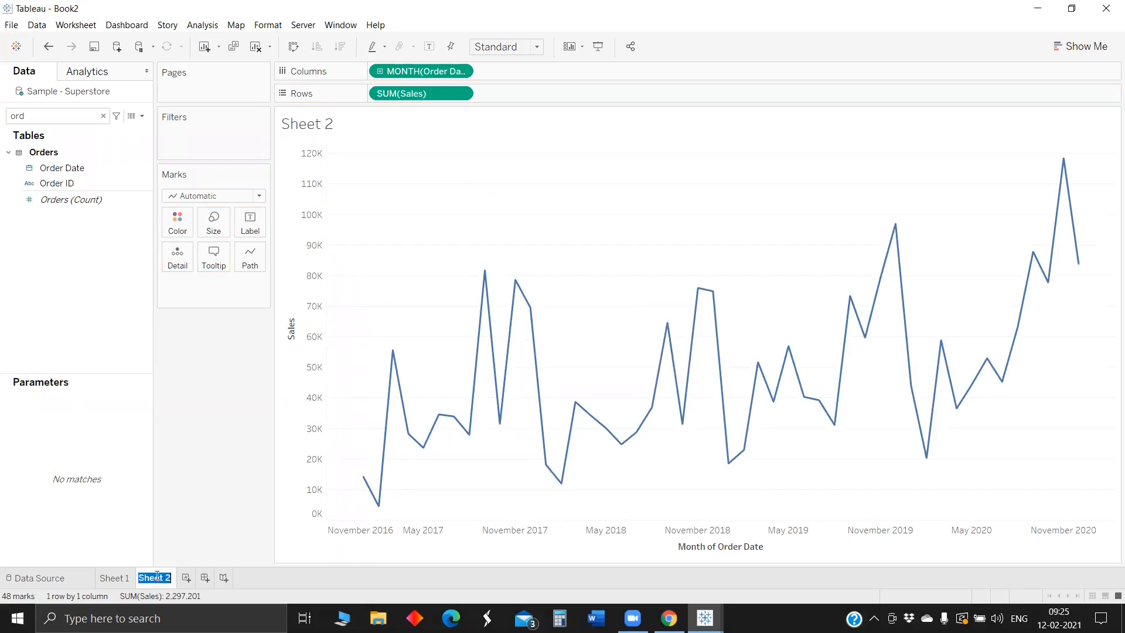
pyautogui.write('LIne')
pyautogui.click(189, 508)
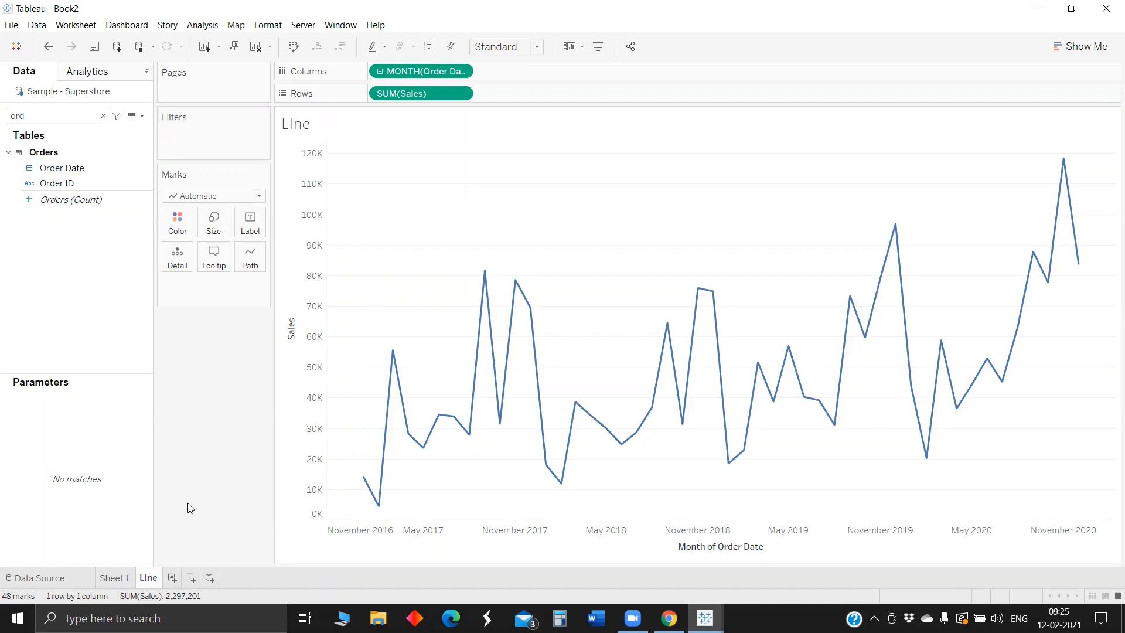
# Duplicate the line worksheet and change the copy's mark type to Bar.
pyautogui.rightClick(150, 579)
pyautogui.click(212, 454)
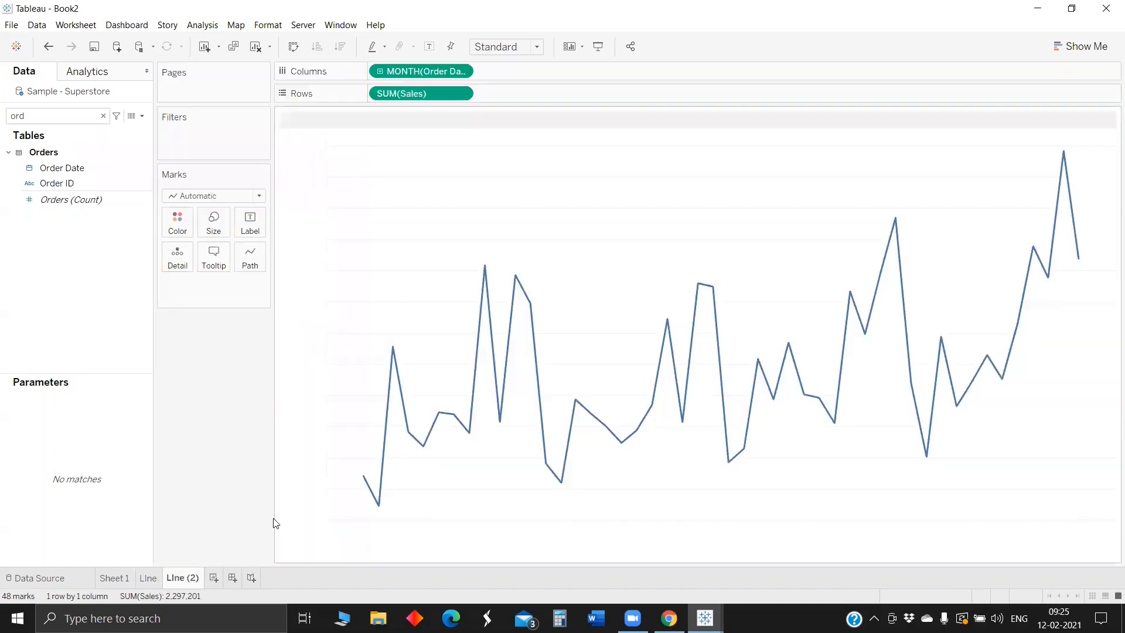
pyautogui.click(213, 201)
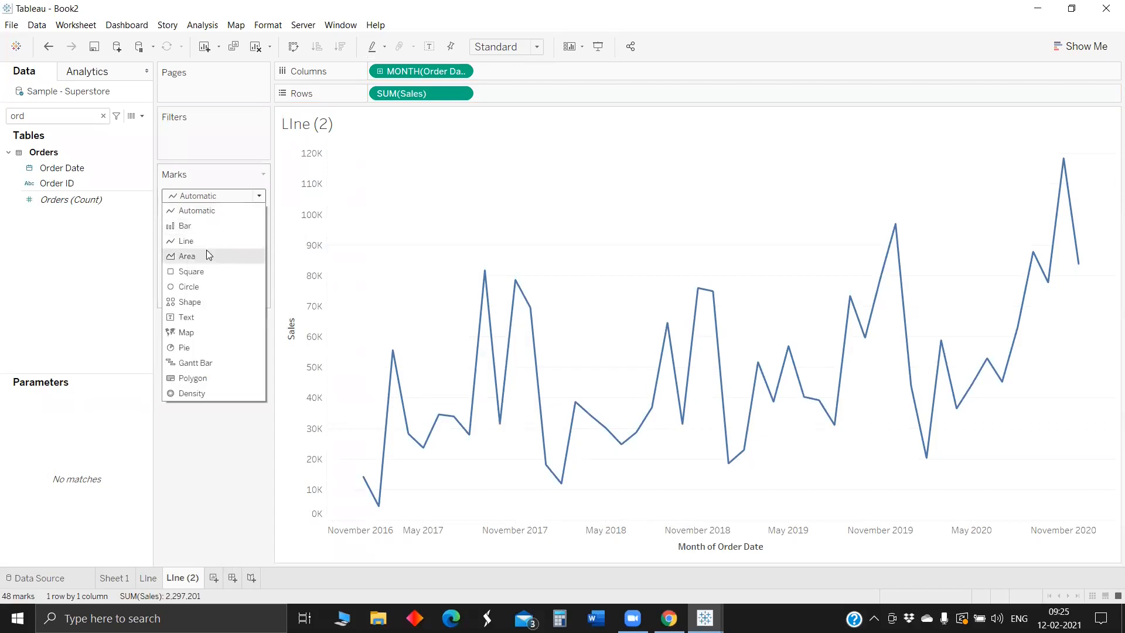
pyautogui.click(218, 222)
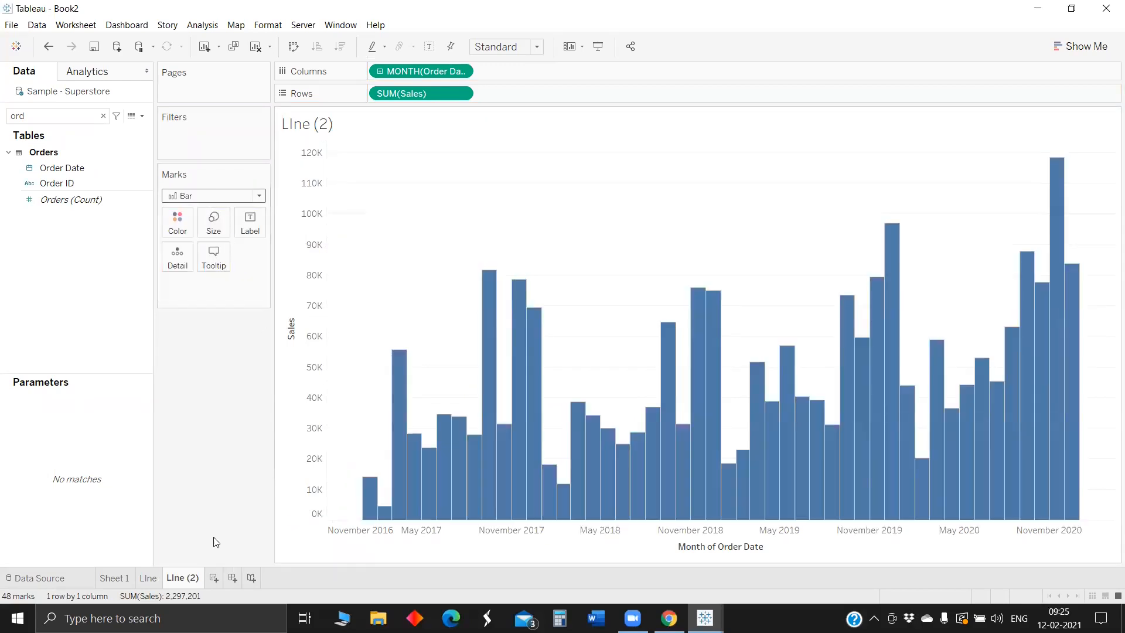
# Rename the duplicated bar chart worksheet to "Bar".
pyautogui.doubleClick(191, 576)
pyautogui.write('BAr')
pyautogui.click(224, 451)
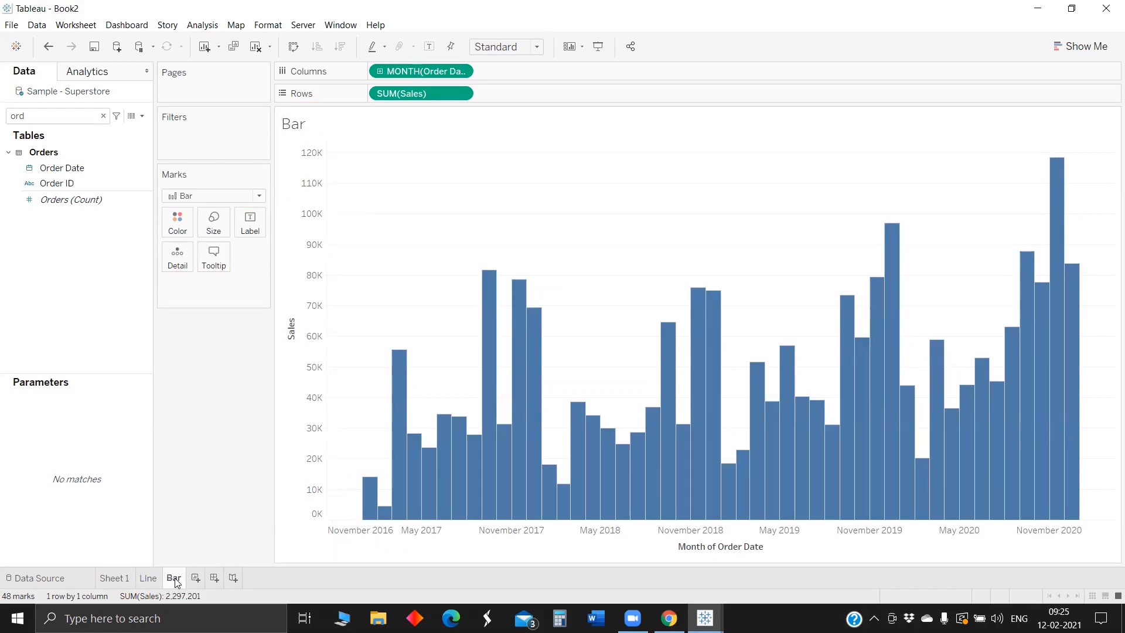
# Duplicate the Bar worksheet and rename the copy to "Map".
pyautogui.rightClick(176, 580)
pyautogui.click(227, 456)
pyautogui.doubleClick(201, 578)
pyautogui.write('Map')
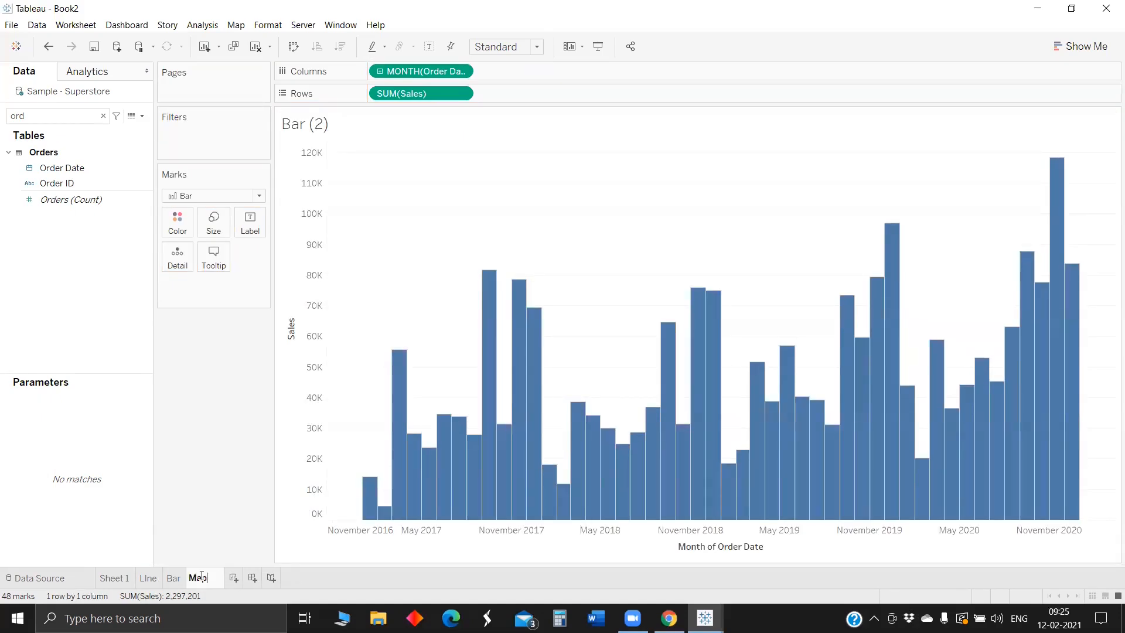
# Change the Map worksheet's mark type to Map, find the Country/Region field and place it on Detail.
pyautogui.doubleClick(47, 113)
pyautogui.press('BackSpace')
pyautogui.write('ma')
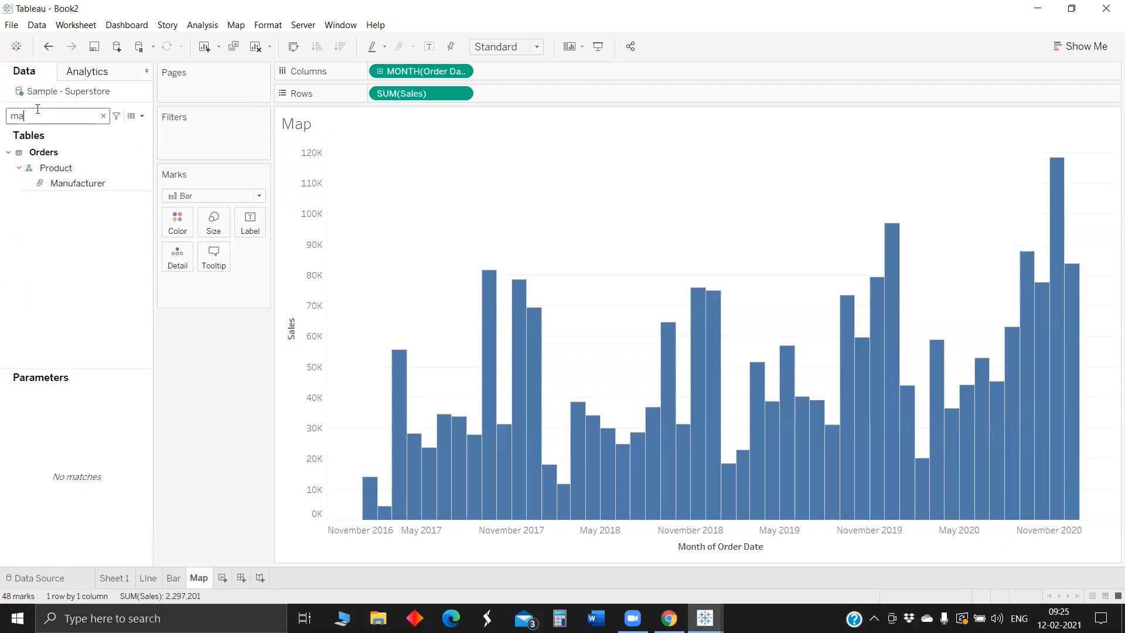
pyautogui.press('BackSpace')
pyautogui.press('BackSpace')
pyautogui.write('m')
pyautogui.press('BackSpace')
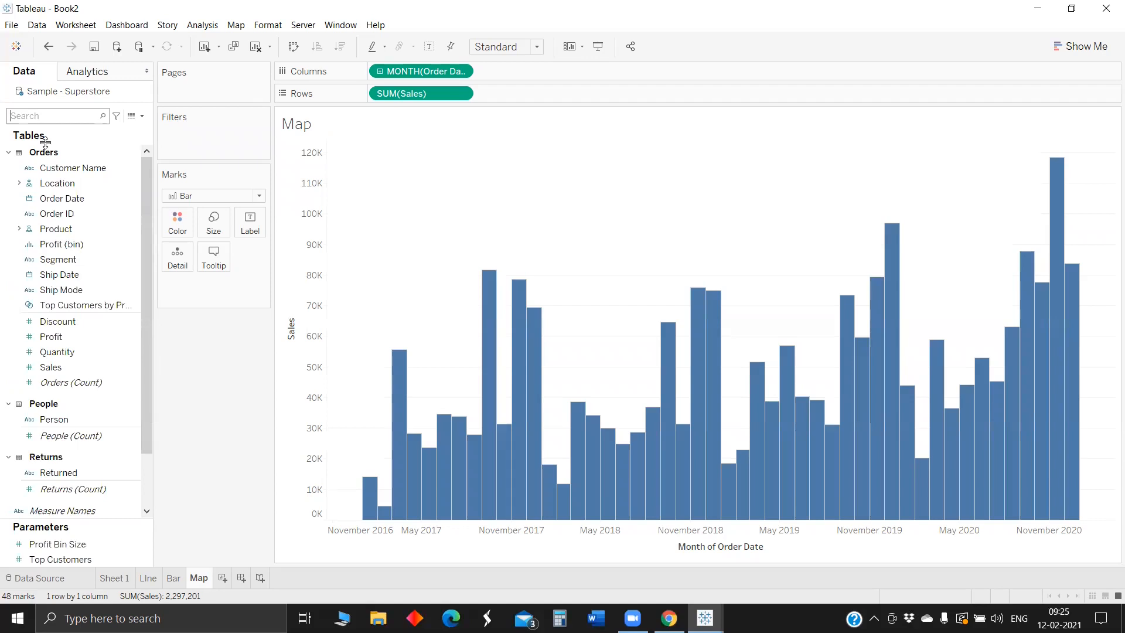
pyautogui.write('re')
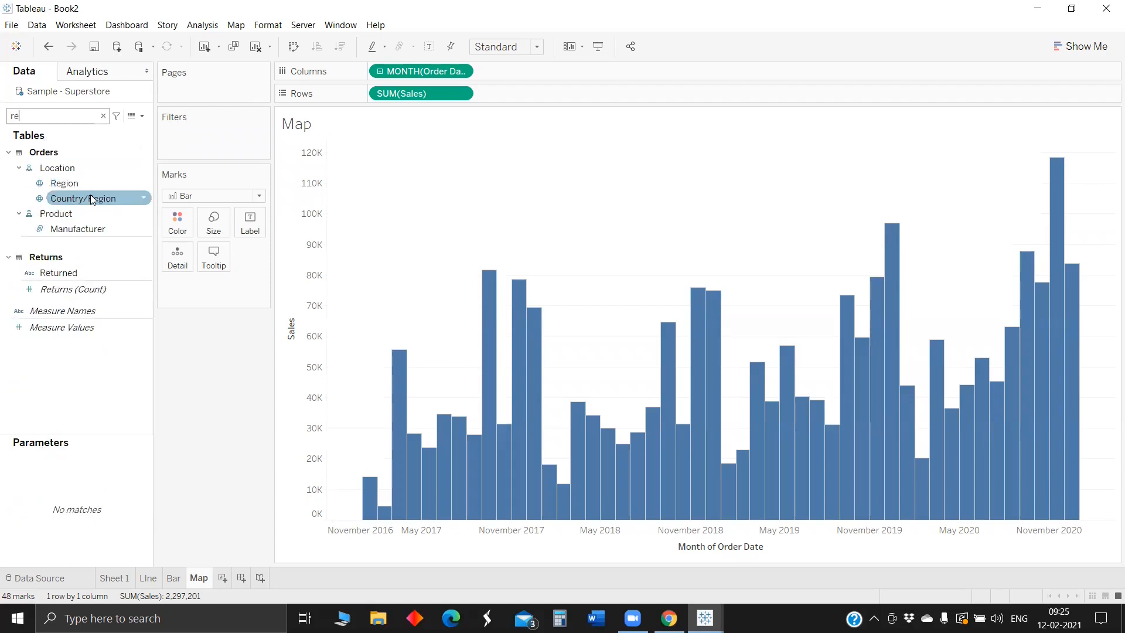
pyautogui.moveTo(87, 183); pyautogui.dragTo(59, 178)
pyautogui.click(212, 197)
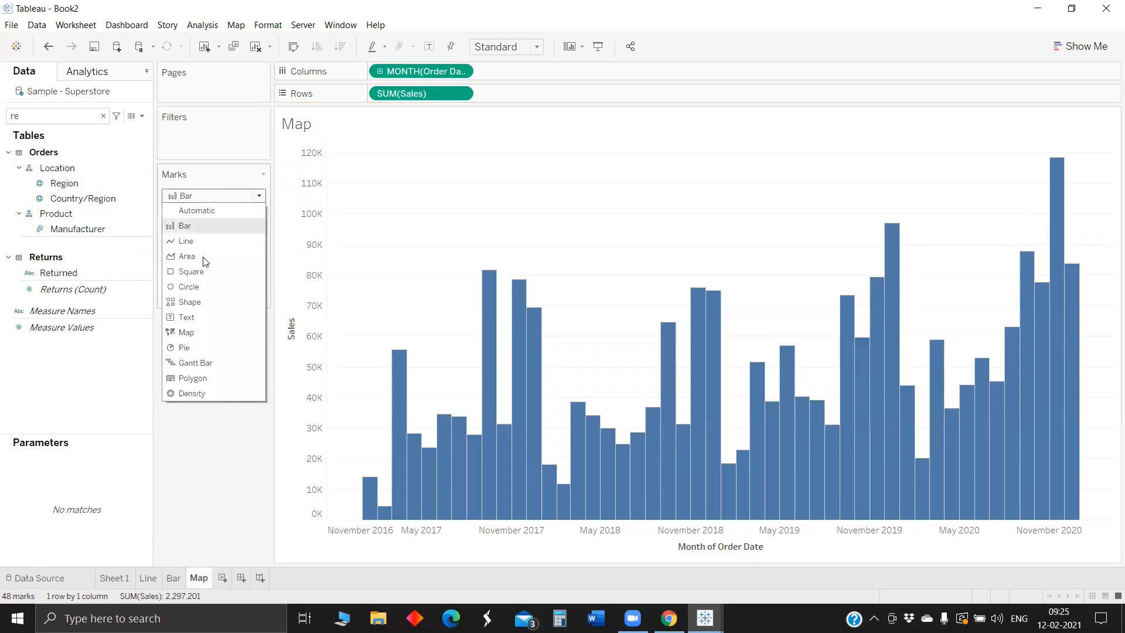
pyautogui.click(217, 334)
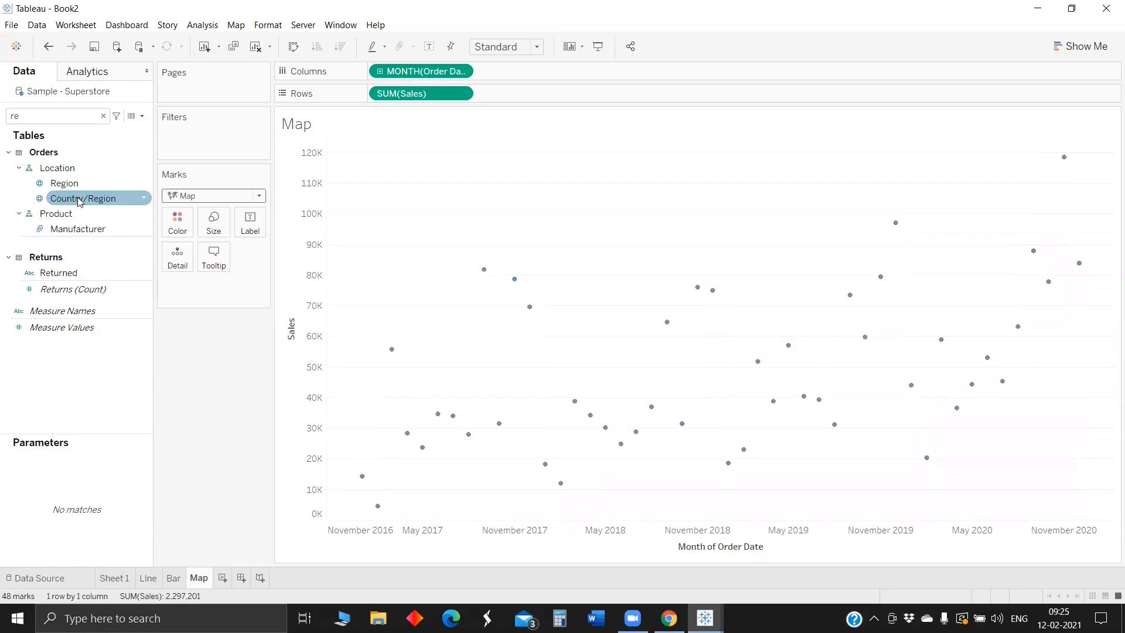
pyautogui.moveTo(83, 198); pyautogui.dragTo(177, 258)
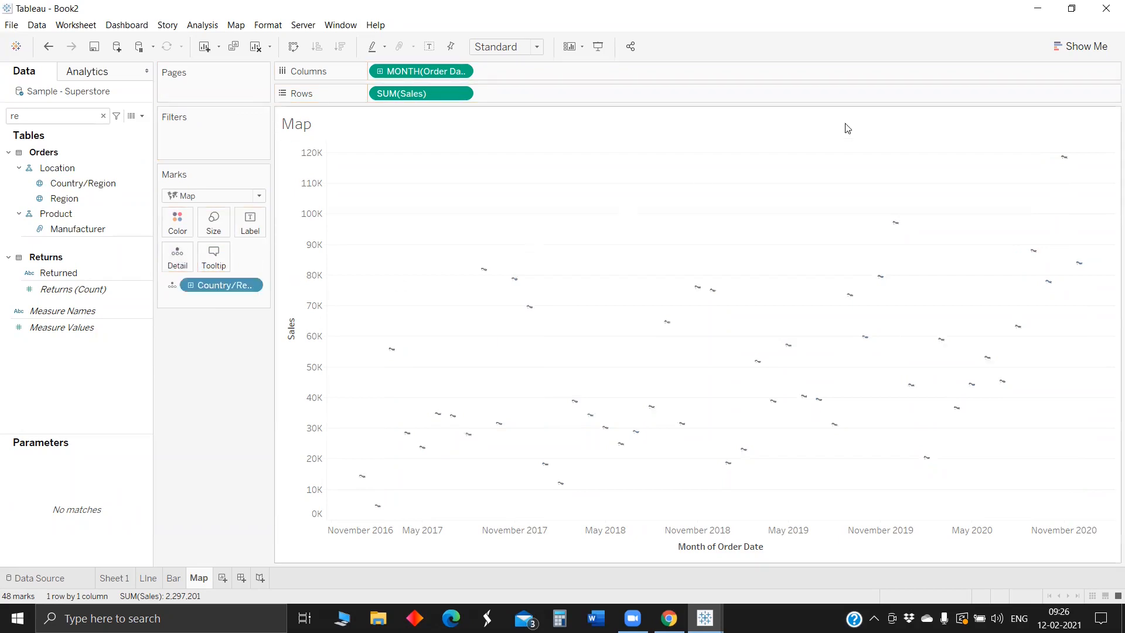
# Convert the view to a filled map with Show Me and remove MONTH(Order Date) from Columns.
pyautogui.click(1082, 47)
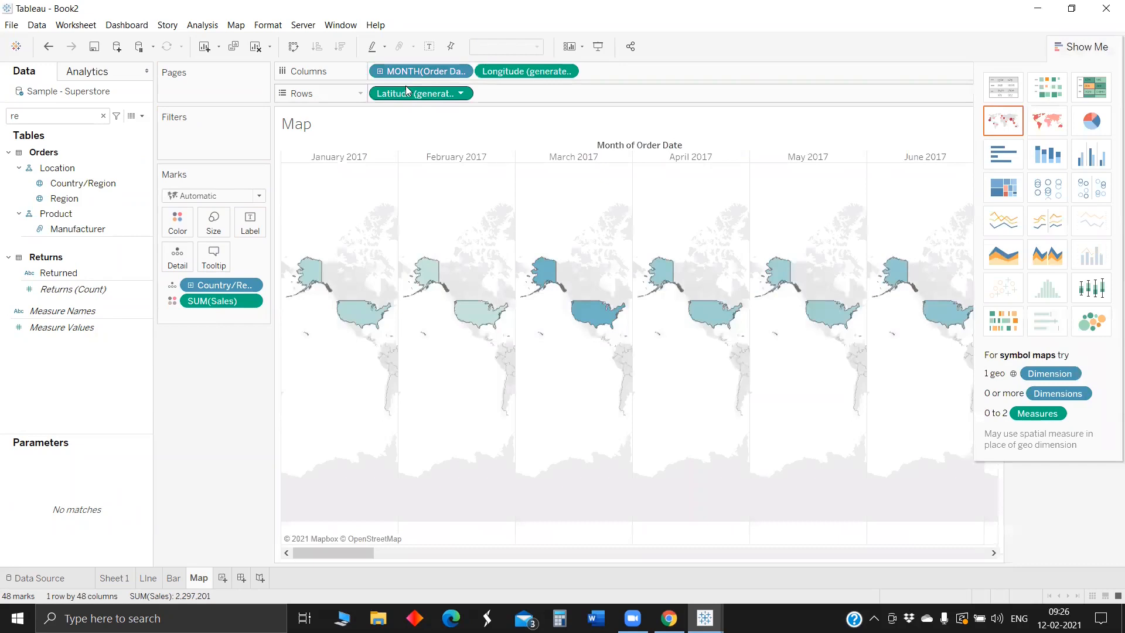
pyautogui.moveTo(430, 70); pyautogui.dragTo(244, 374)
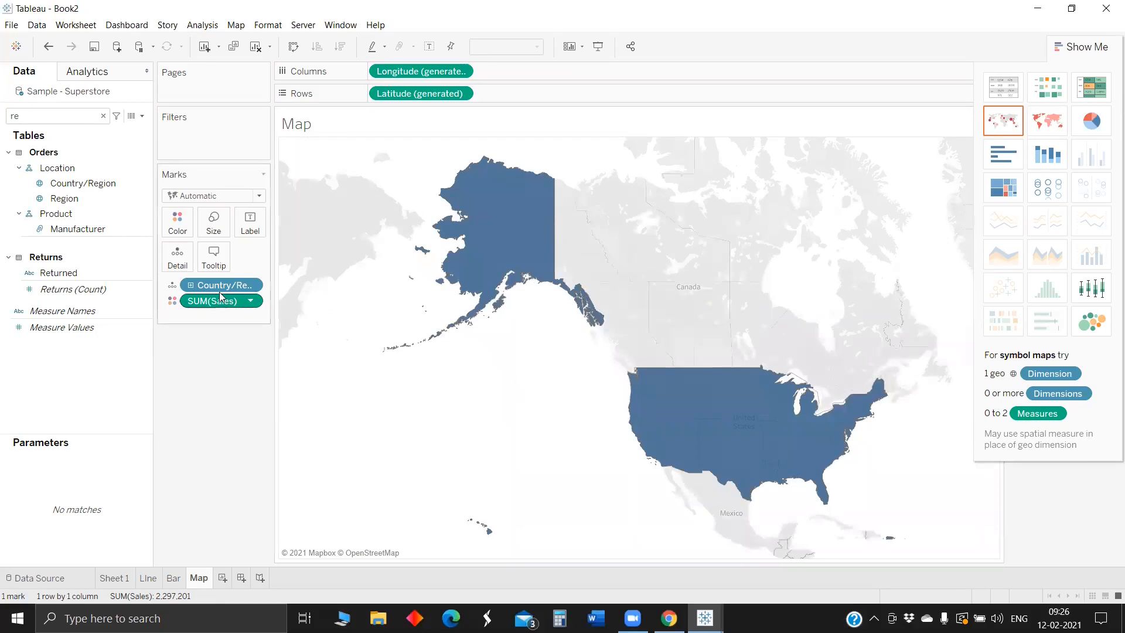
# Search the fields for "sta" and add State to Detail on the map.
pyautogui.press('BackSpace')
pyautogui.press('BackSpace')
pyautogui.write('sta')
pyautogui.moveTo(56, 183); pyautogui.dragTo(170, 258)
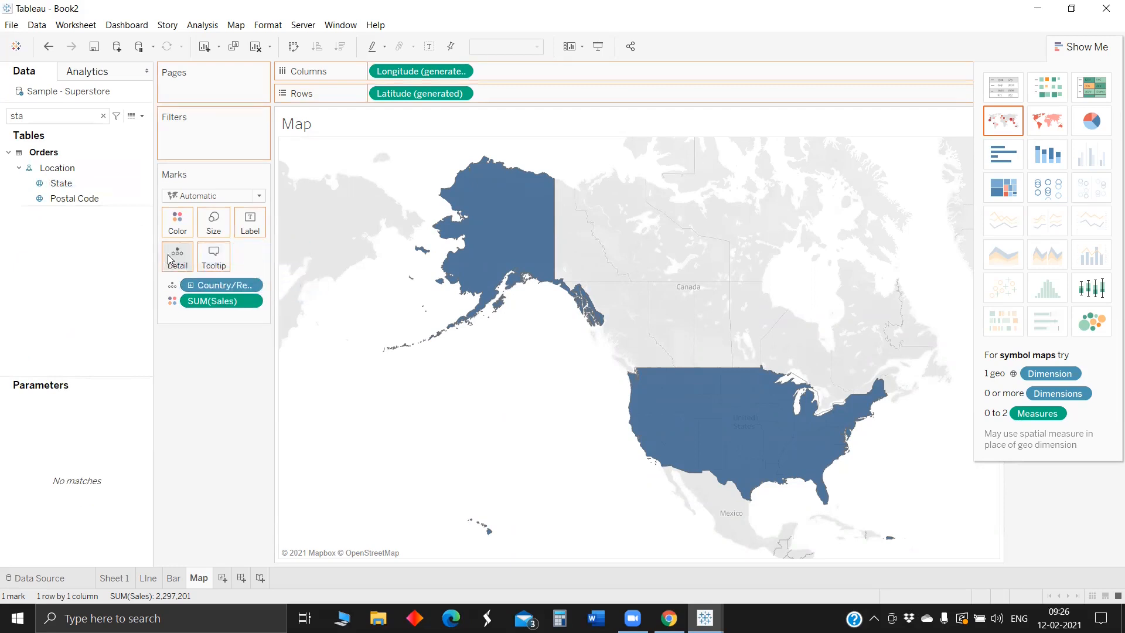
# Review the LIne, Bar and Map worksheets in turn.
pyautogui.click(147, 579)
pyautogui.click(174, 579)
pyautogui.click(199, 579)
pyautogui.click(148, 579)
pyautogui.click(174, 579)
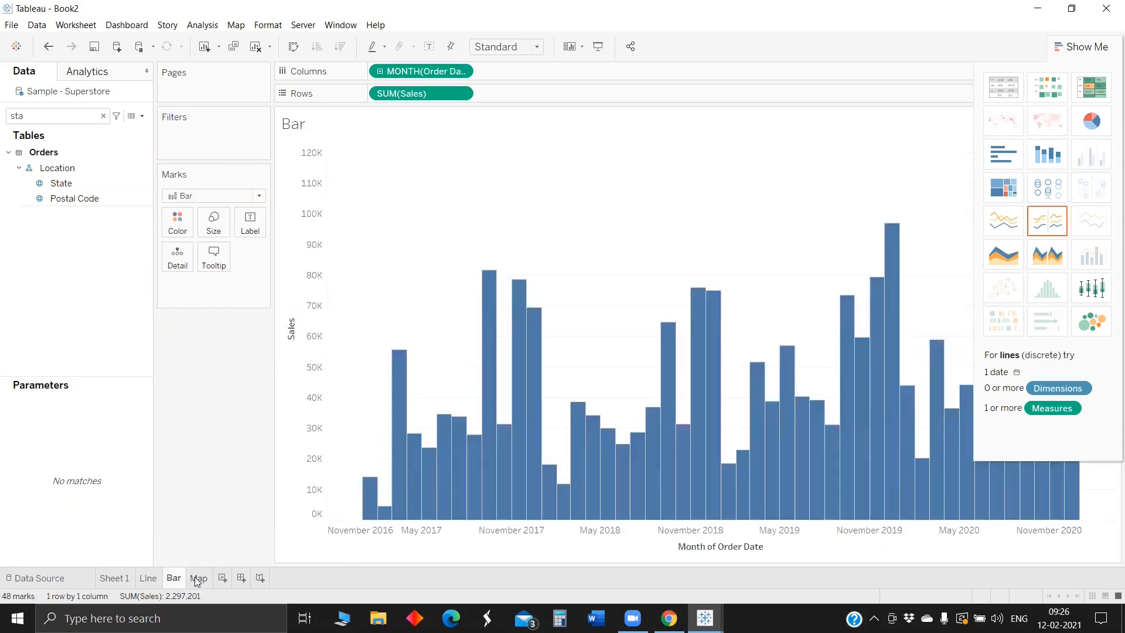
pyautogui.click(198, 579)
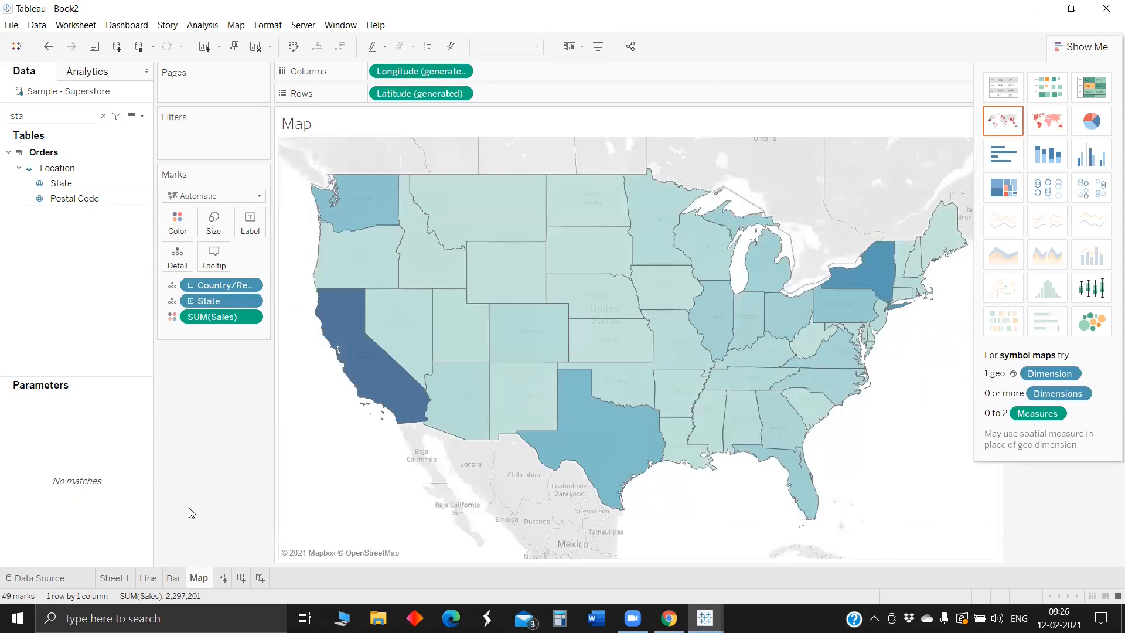
# Create a parameter with the Integer data type and its allowable values set to List.
pyautogui.click(142, 116)
pyautogui.click(97, 162)
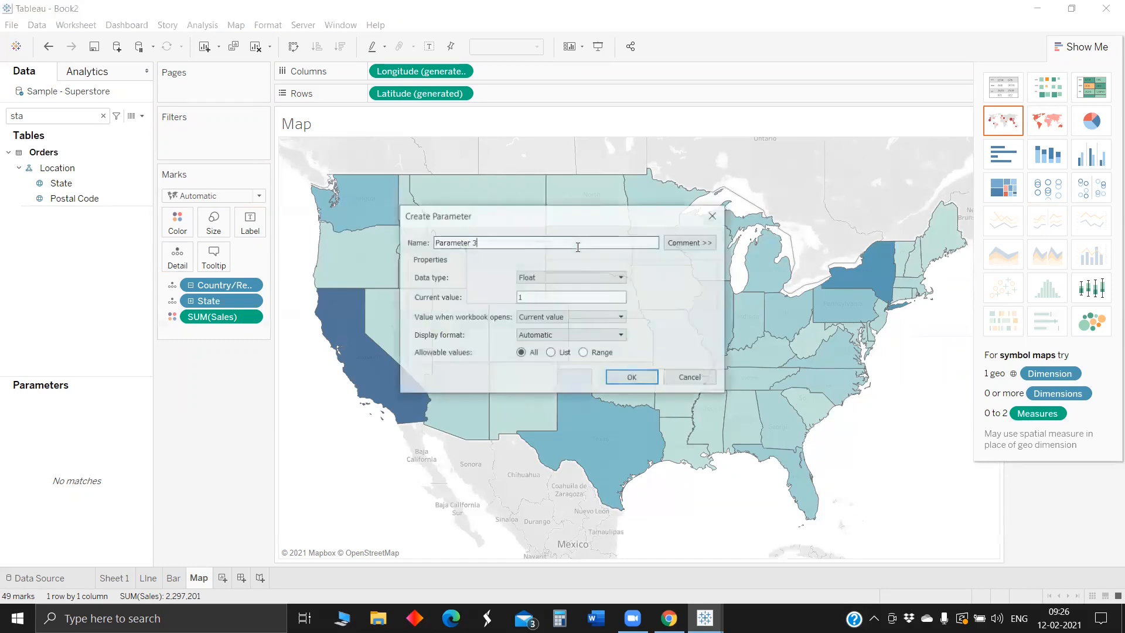
pyautogui.click(571, 277)
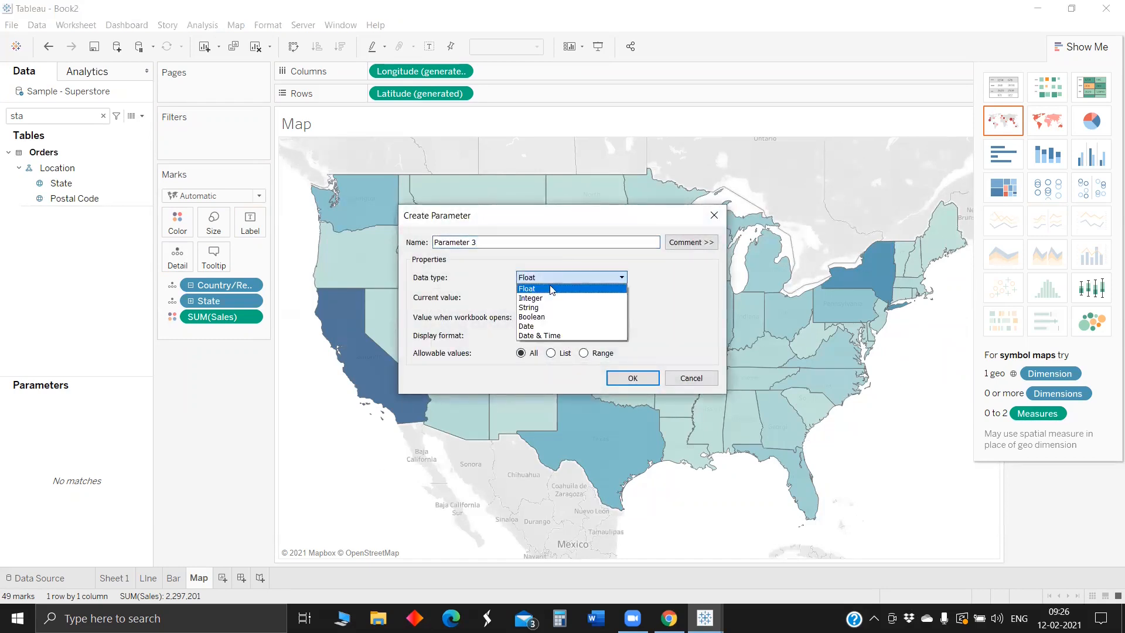
pyautogui.click(562, 296)
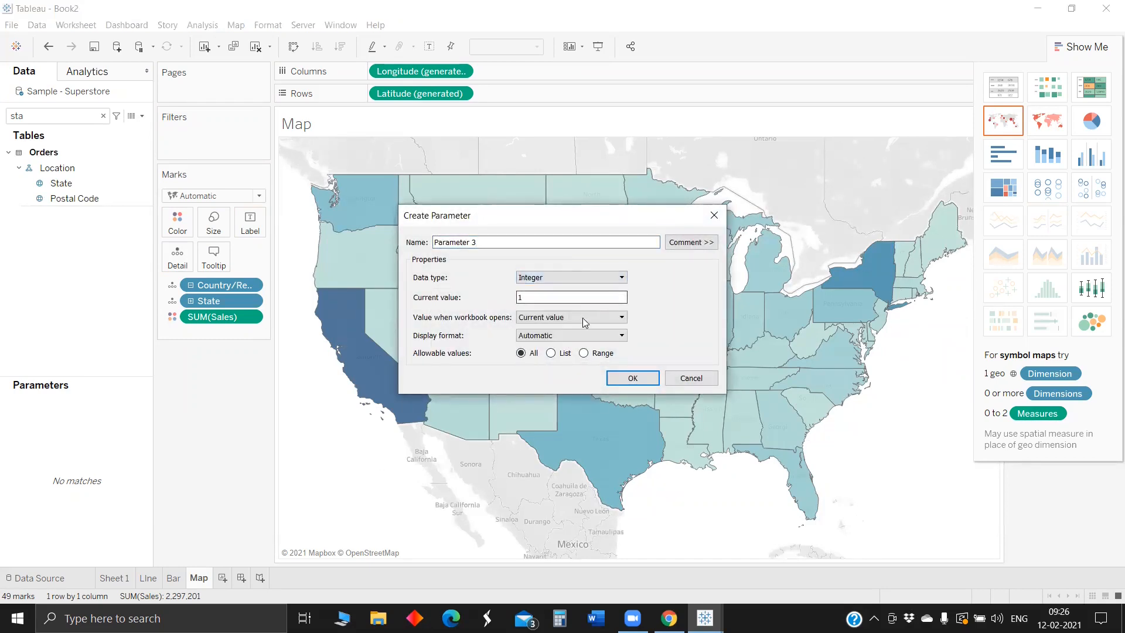
pyautogui.click(551, 352)
# Add value 1 to the parameter's list and display it as "Bar".
pyautogui.click(458, 410)
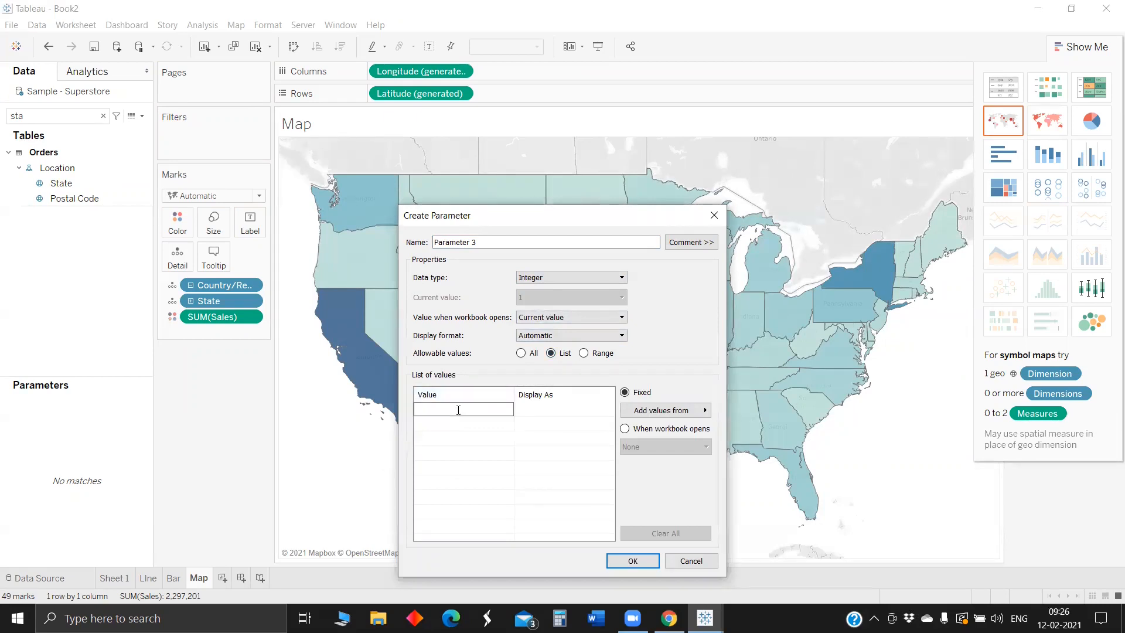
pyautogui.click(538, 410)
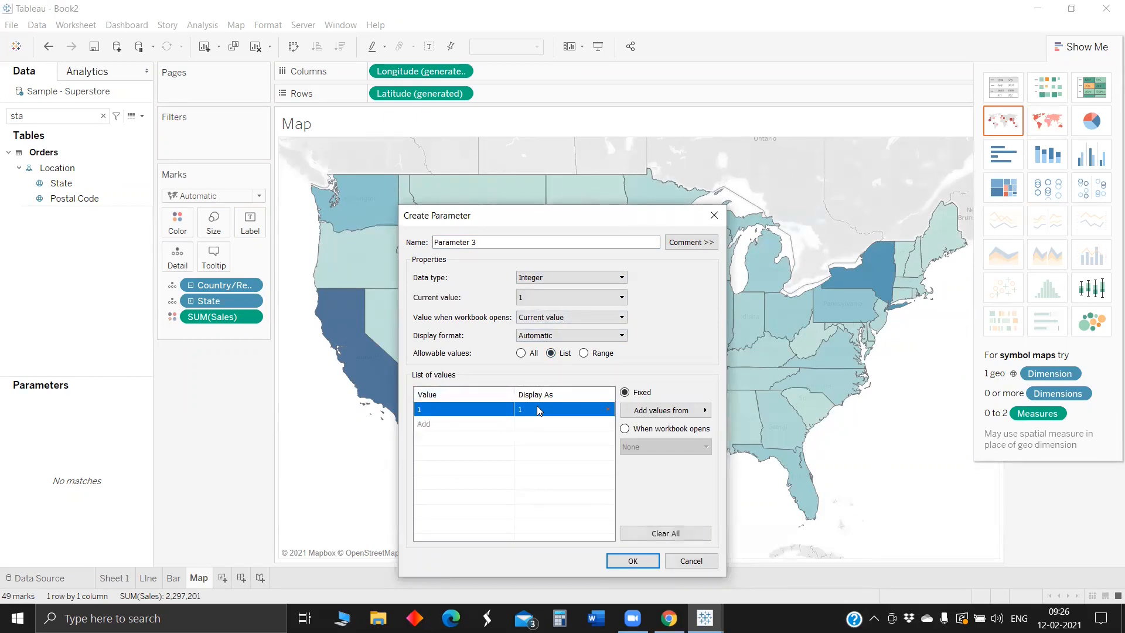
pyautogui.click(538, 411)
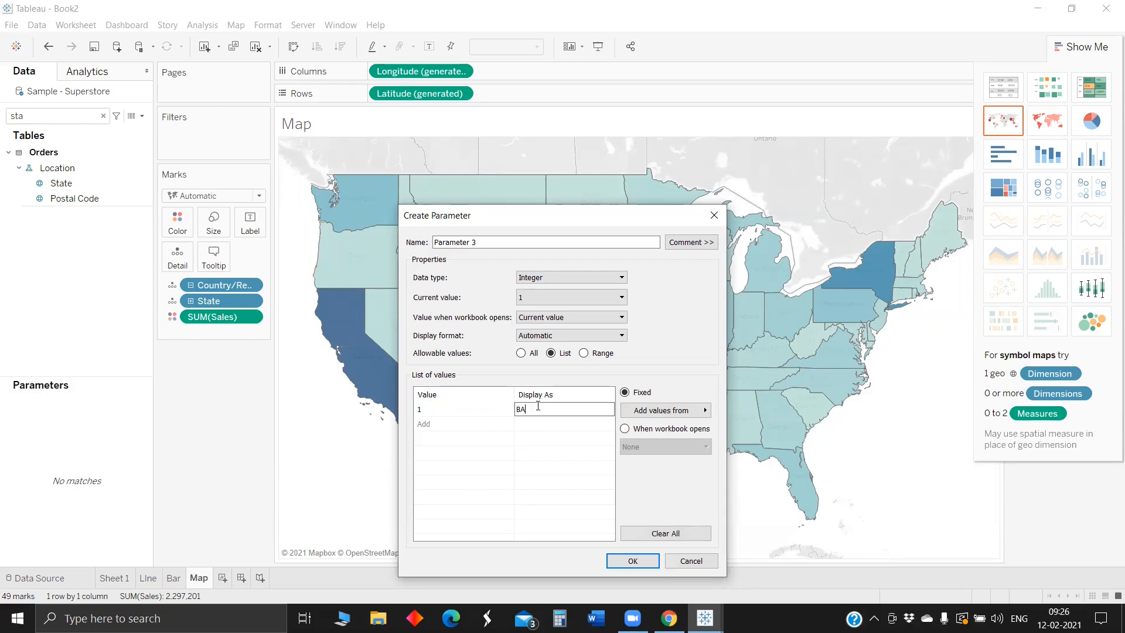
pyautogui.write('Bar')
# Add value 2 to the parameter's list and display it as "Line".
pyautogui.click(467, 422)
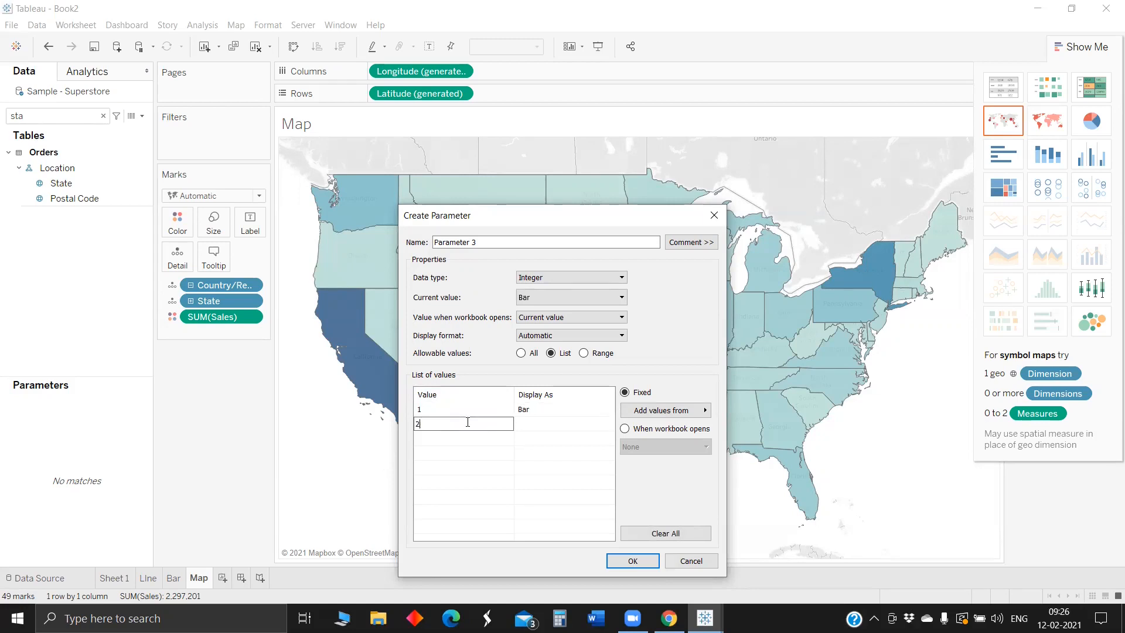
pyautogui.write('2')
pyautogui.click(564, 424)
pyautogui.click(565, 423)
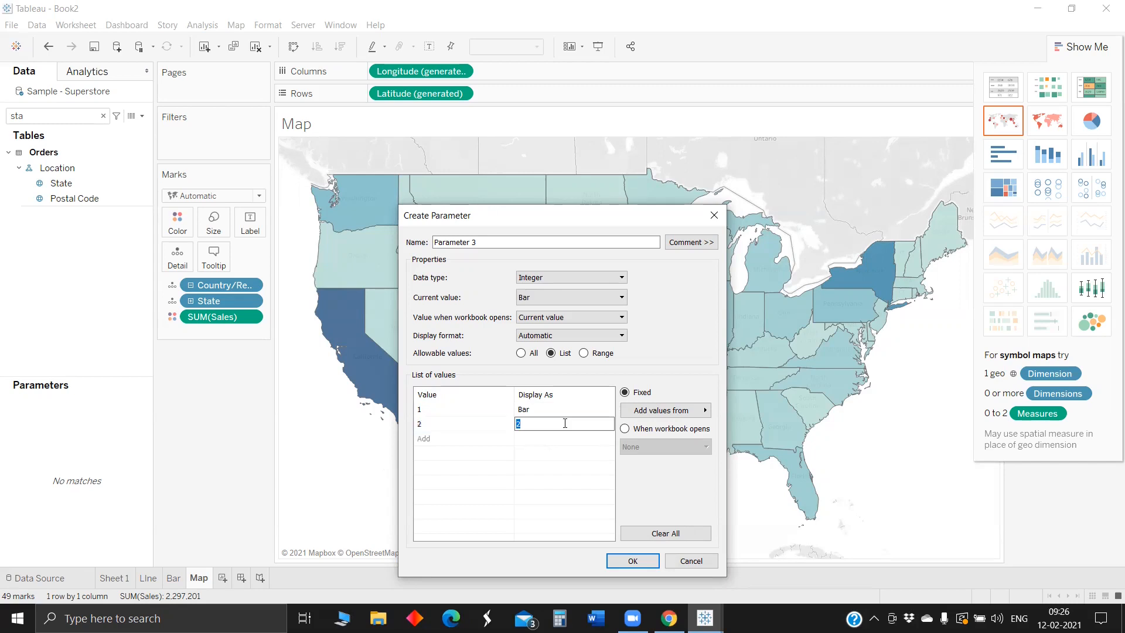
pyautogui.press('BackSpace')
pyautogui.press('BackSpace')
# Add value 3 displayed as "Map" to the list and save the parameter.
pyautogui.click(463, 439)
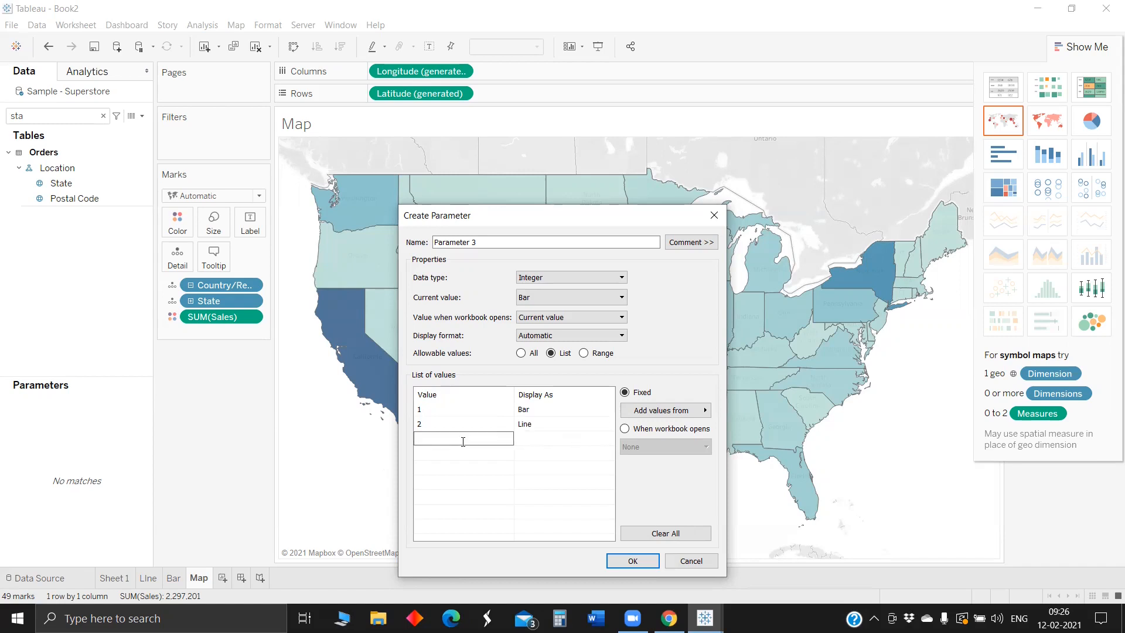
pyautogui.click(530, 438)
pyautogui.click(529, 438)
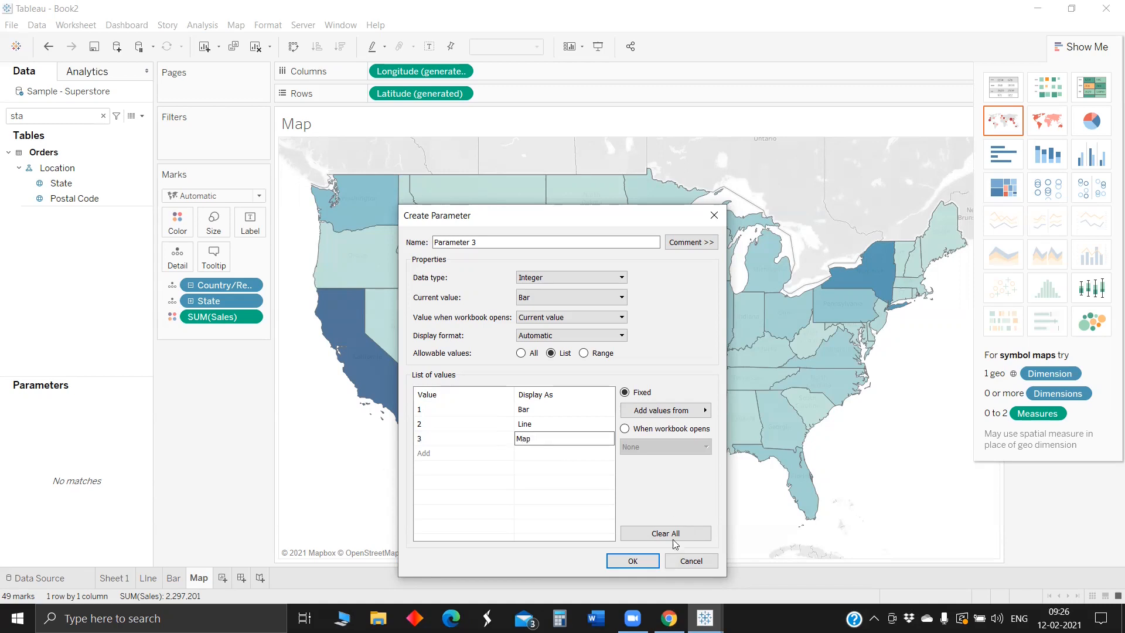
pyautogui.click(633, 560)
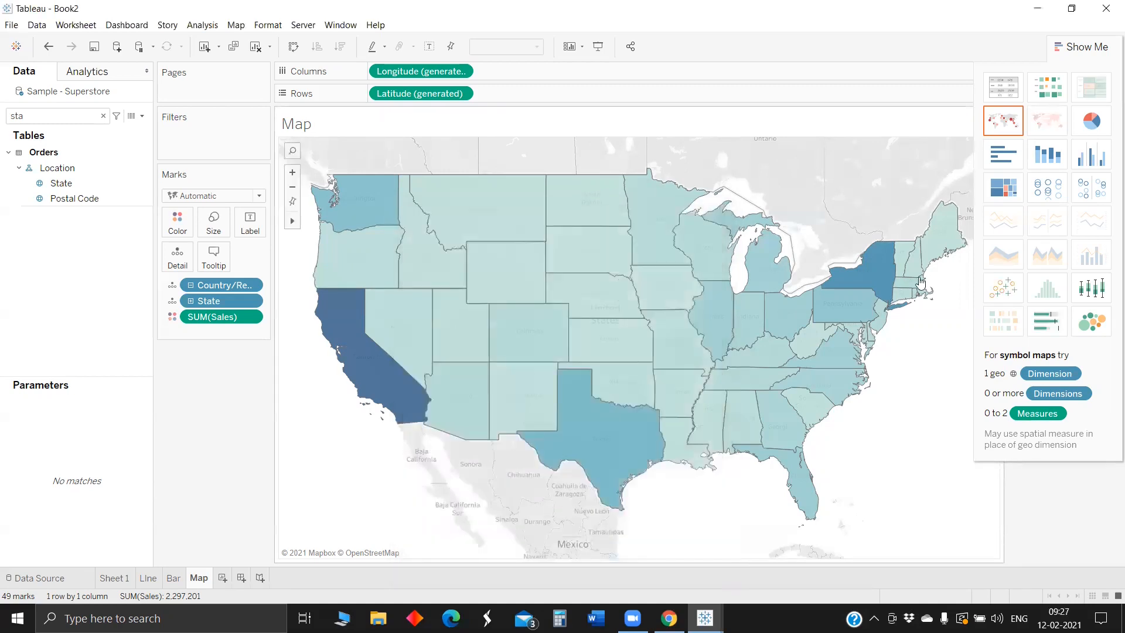
# Close the chart suggestions, clear the field search and show the Parameter 3 control on the Map worksheet.
pyautogui.click(1089, 46)
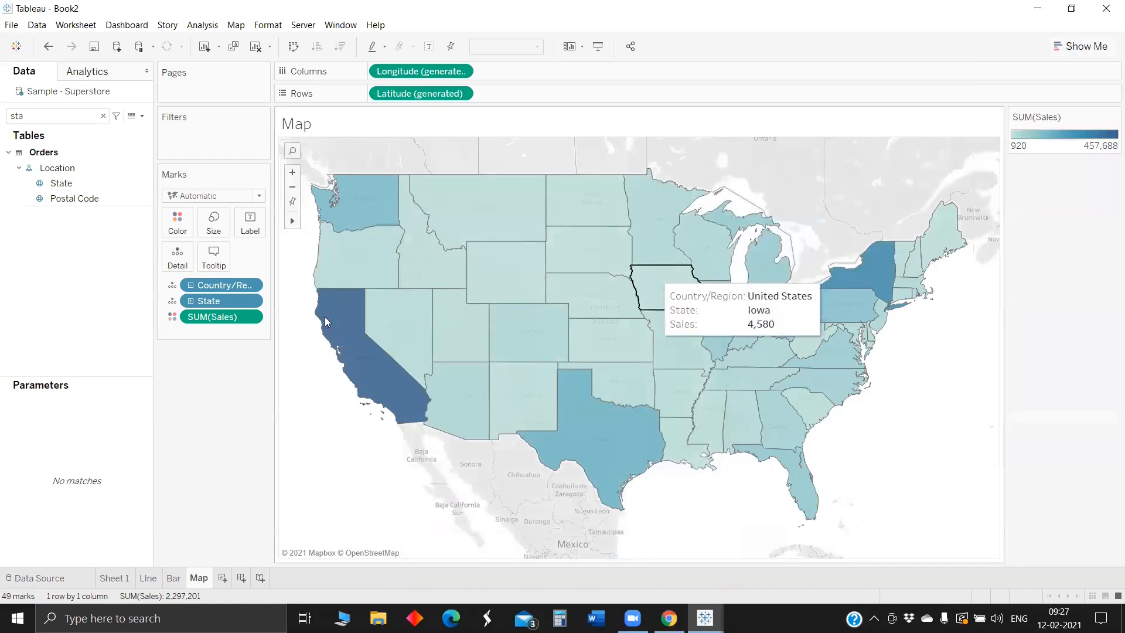
pyautogui.click(35, 116)
pyautogui.press('BackSpace')
pyautogui.press('BackSpace')
pyautogui.press('BackSpace')
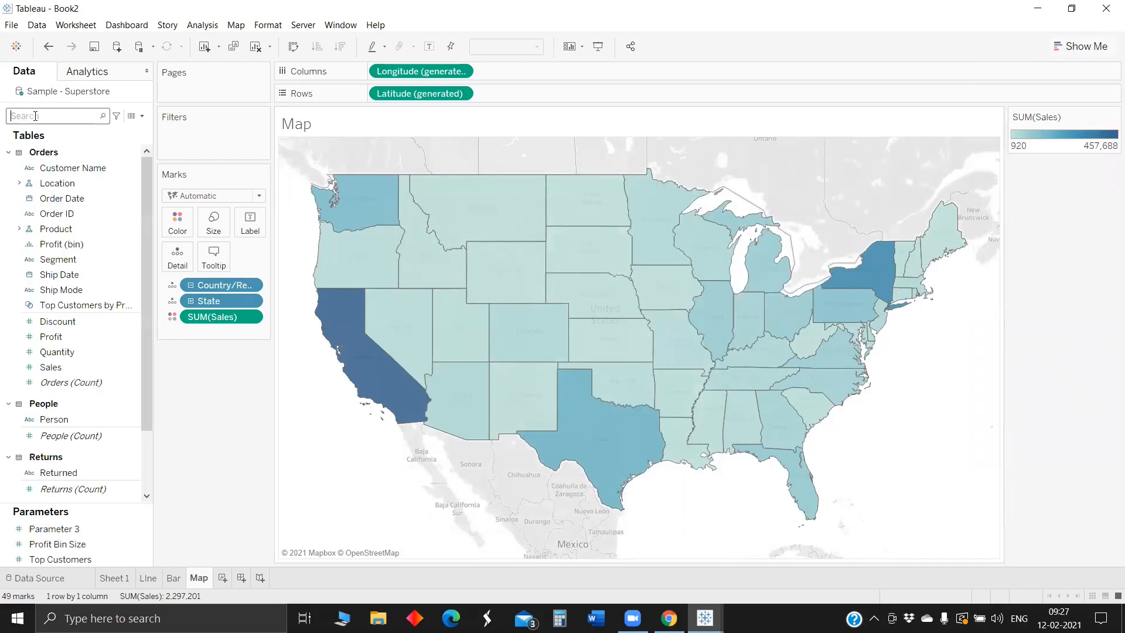
pyautogui.rightClick(68, 528)
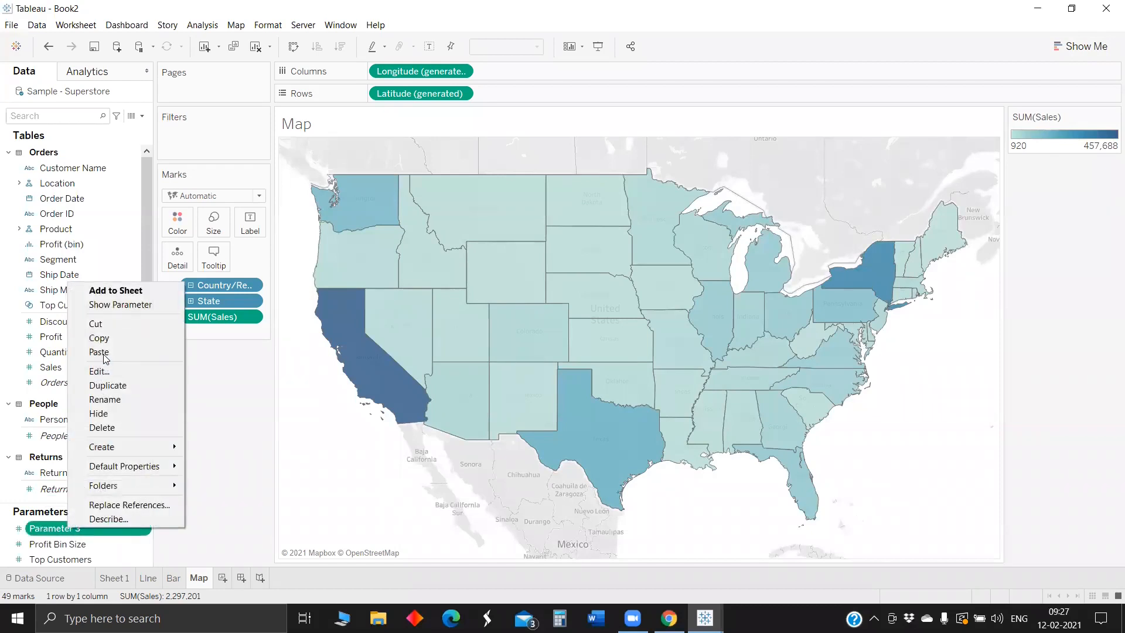
pyautogui.click(117, 305)
# Rename Parameter 3 to "Sheet Selector".
pyautogui.rightClick(36, 528)
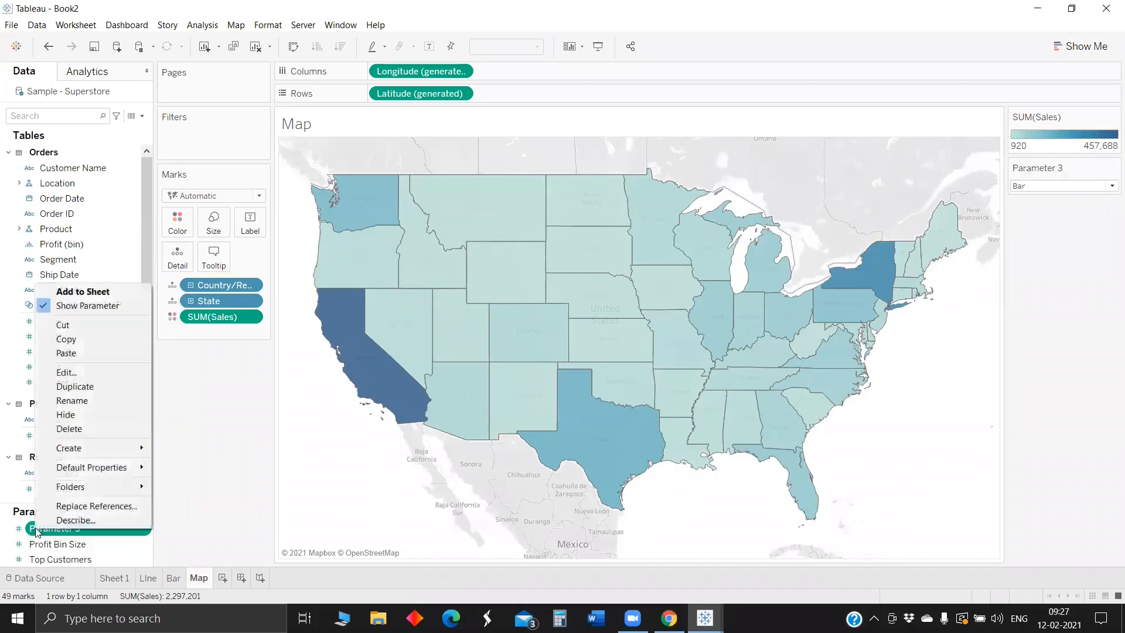
pyautogui.click(85, 373)
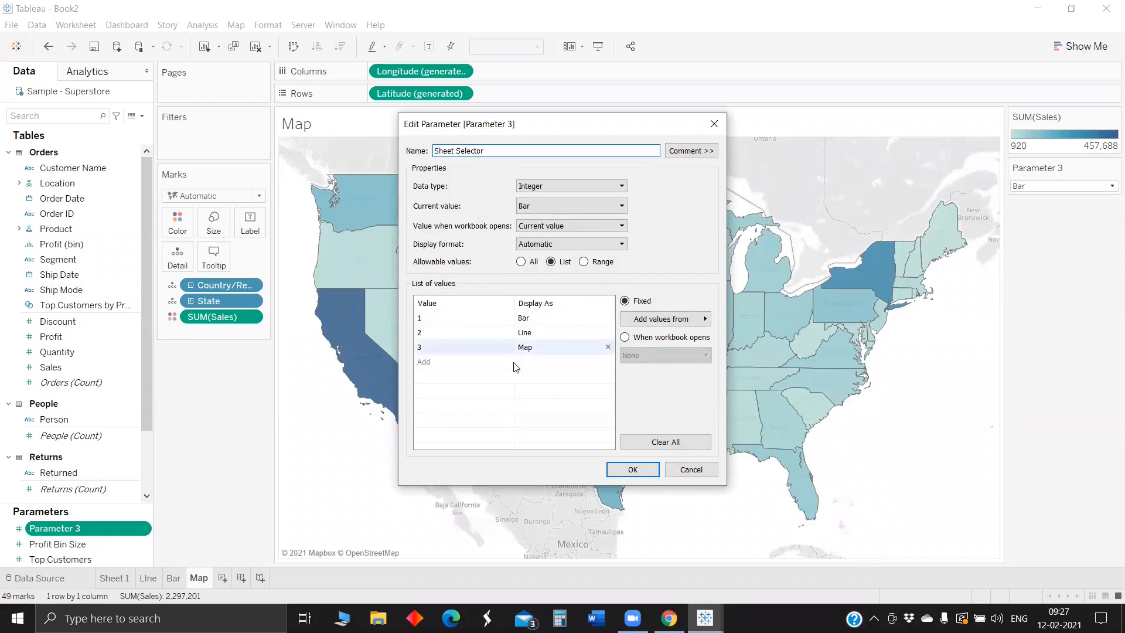
pyautogui.click(633, 469)
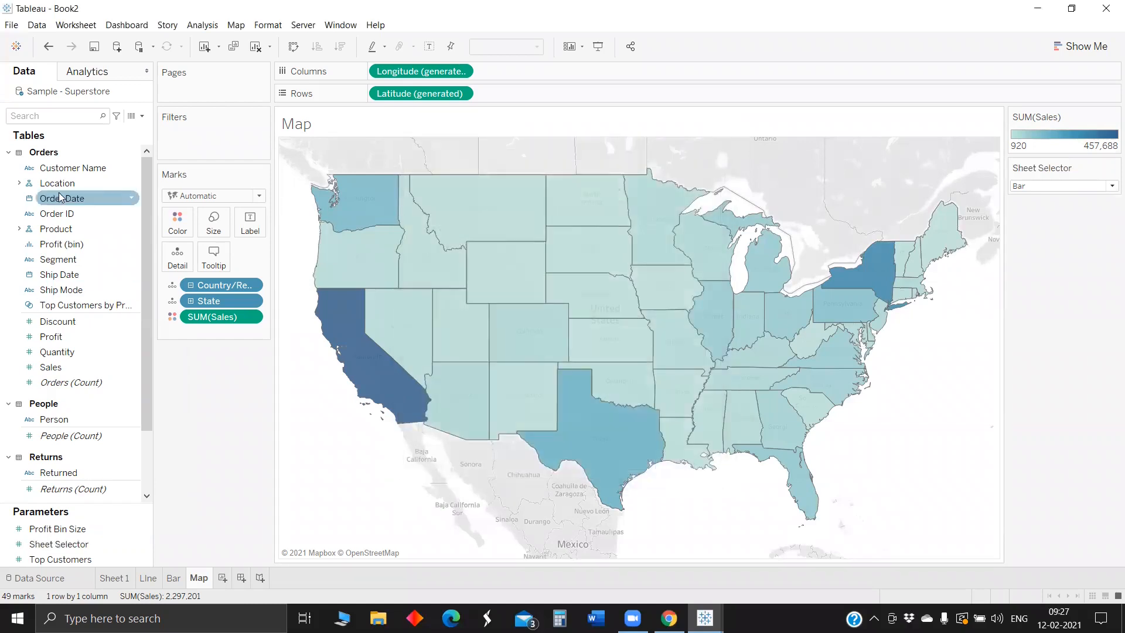
# Create a calculated field named "Sheet selection" whose formula is the Sheet Selector parameter.
pyautogui.click(142, 115)
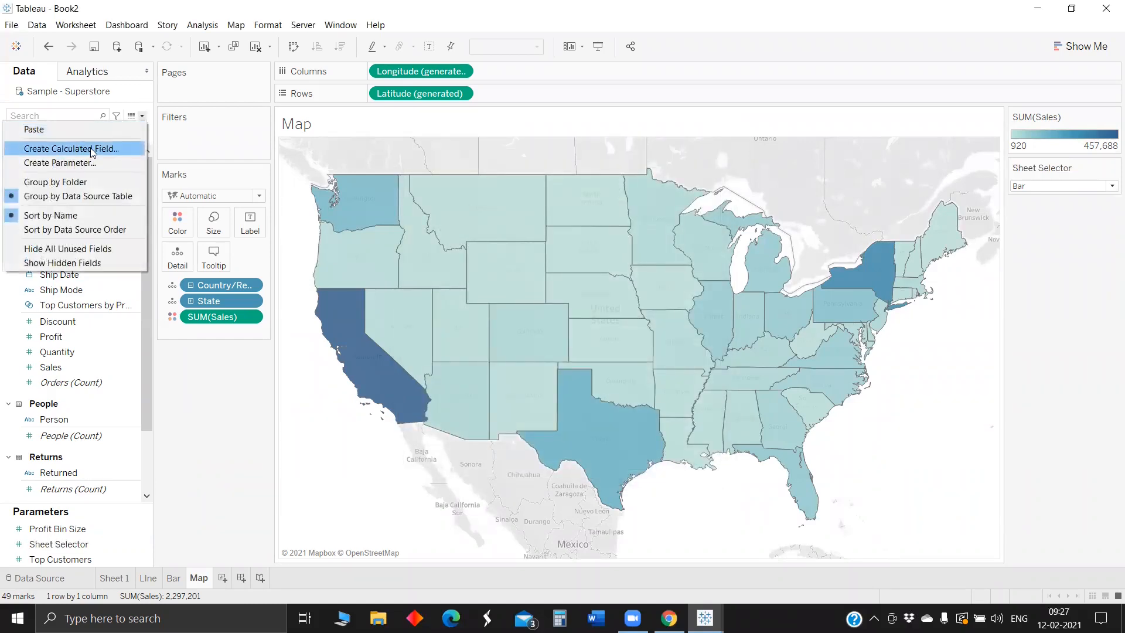
pyautogui.click(90, 148)
pyautogui.press('BackSpace')
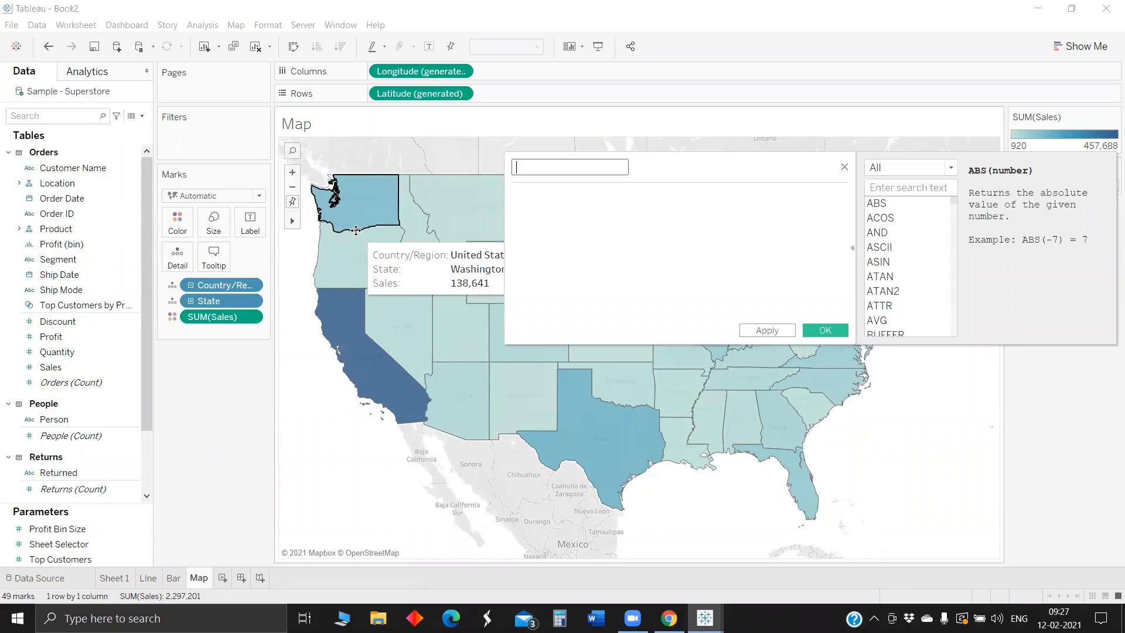
pyautogui.write('Sheet selection')
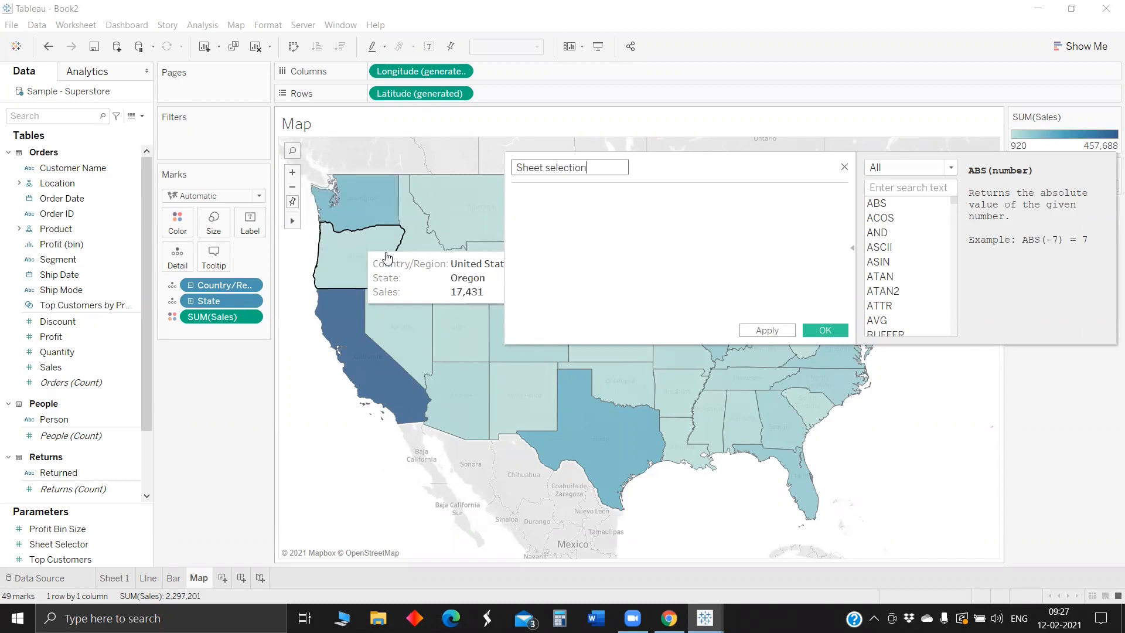
pyautogui.click(604, 257)
pyautogui.write('shee')
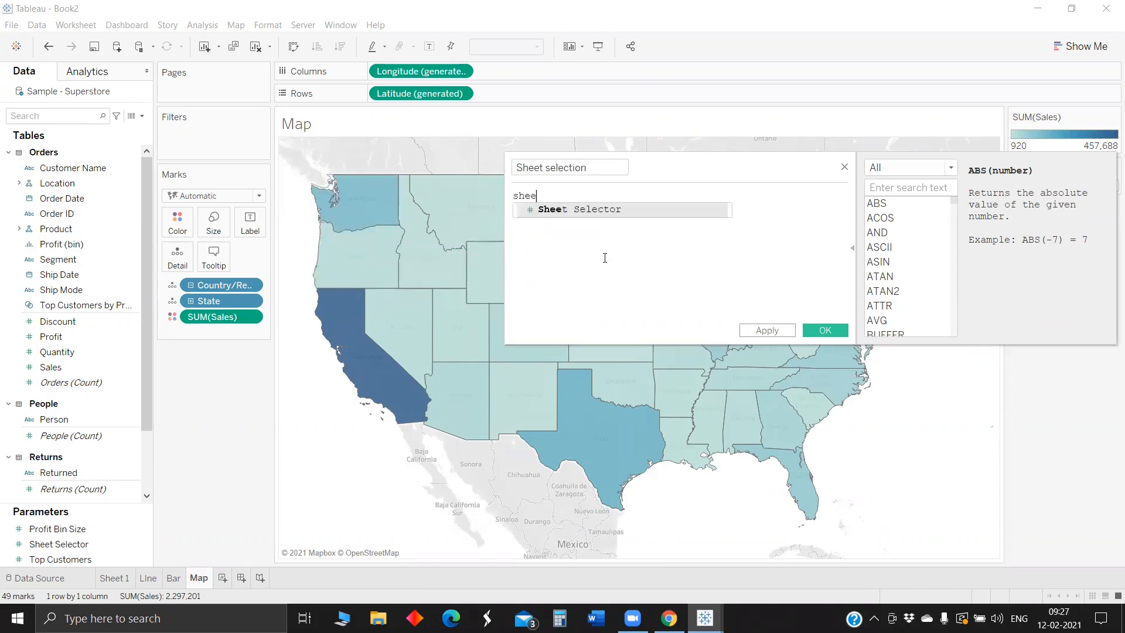
pyautogui.click(591, 202)
pyautogui.write('t')
pyautogui.click(609, 212)
pyautogui.click(823, 331)
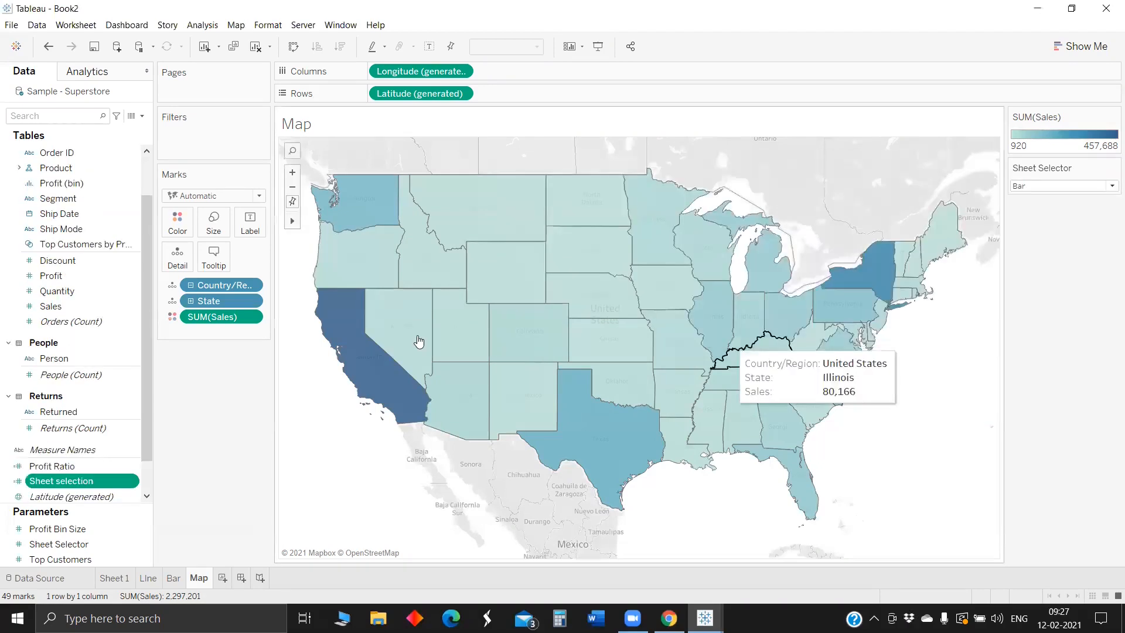
# Filter the Map worksheet on all values of Sheet selection with the range 3 to 3, and set Sheet Selector to Map.
pyautogui.moveTo(64, 480); pyautogui.dragTo(229, 142)
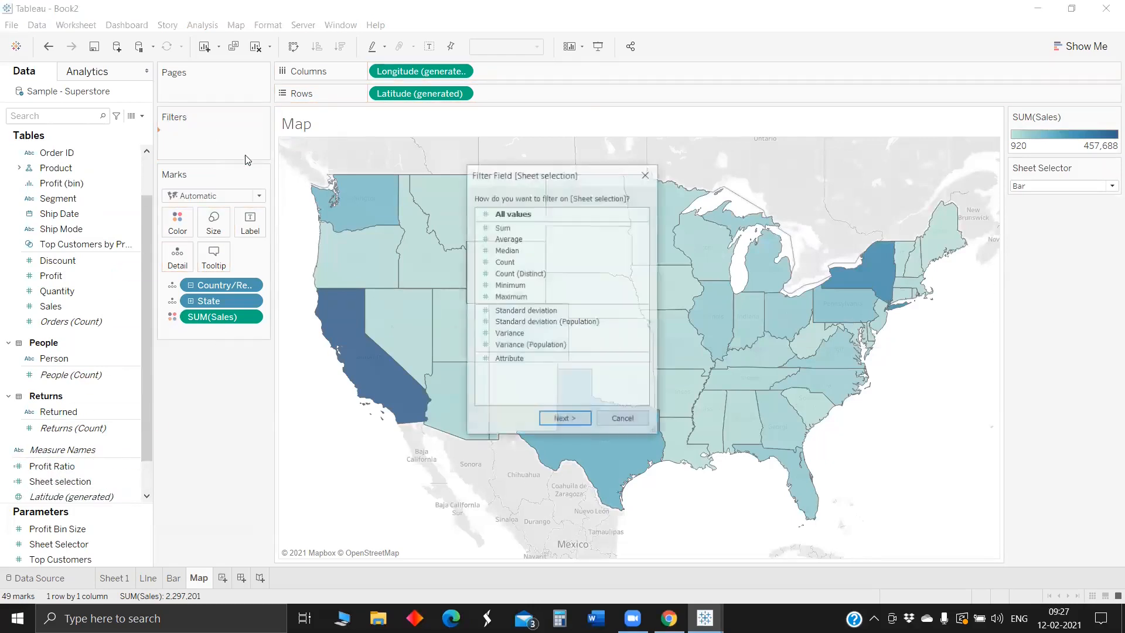
pyautogui.click(542, 213)
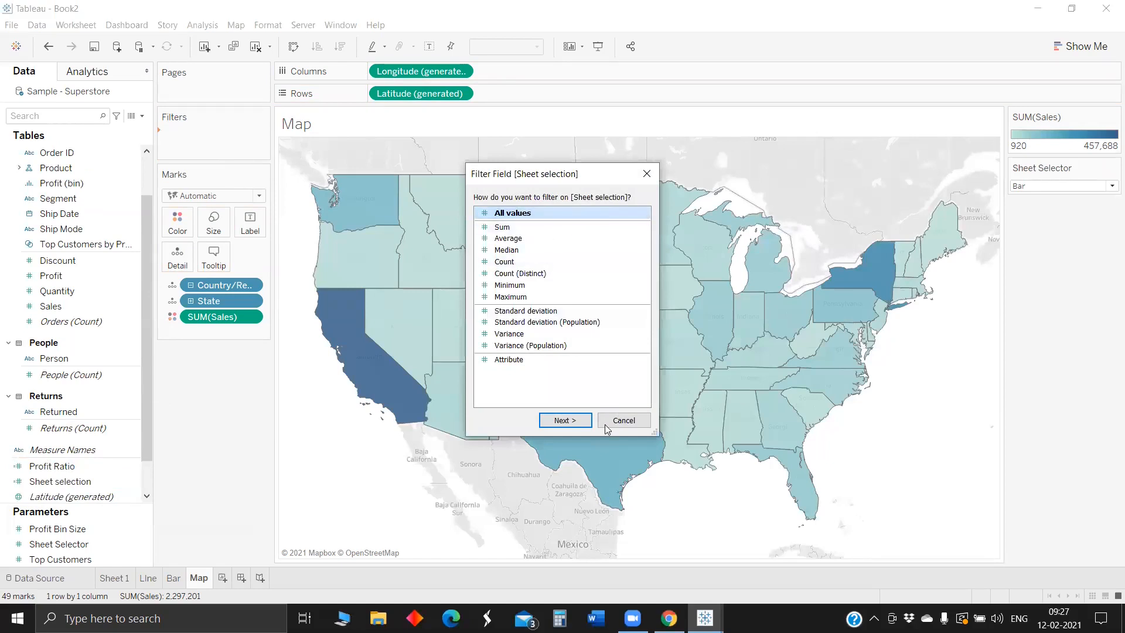
pyautogui.click(565, 420)
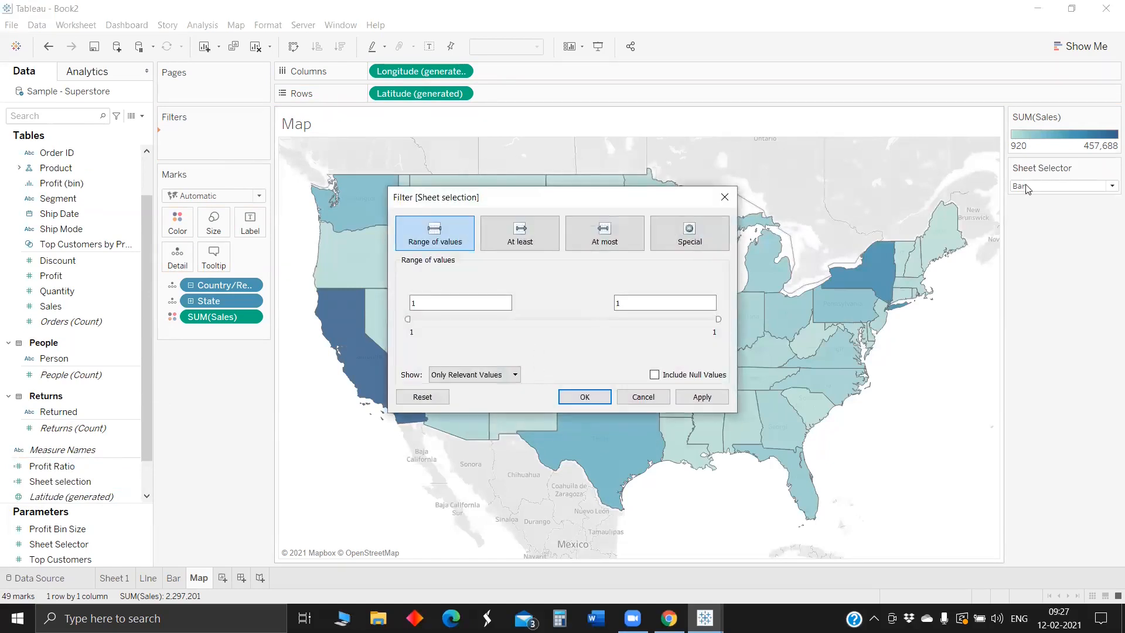
pyautogui.click(645, 297)
pyautogui.doubleClick(444, 307)
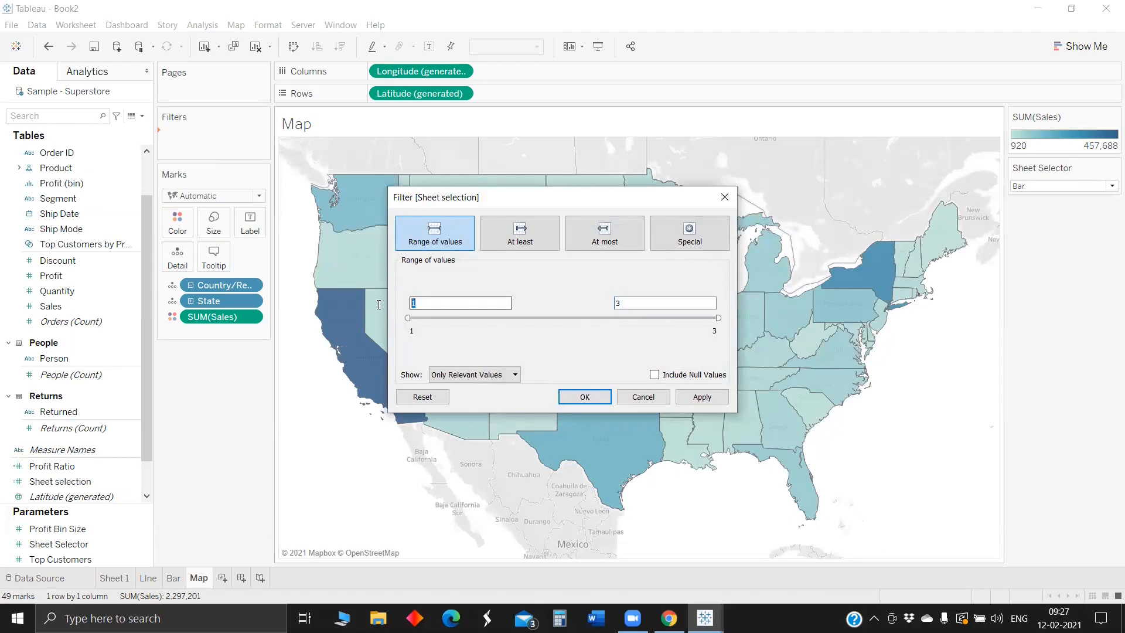
pyautogui.write('3')
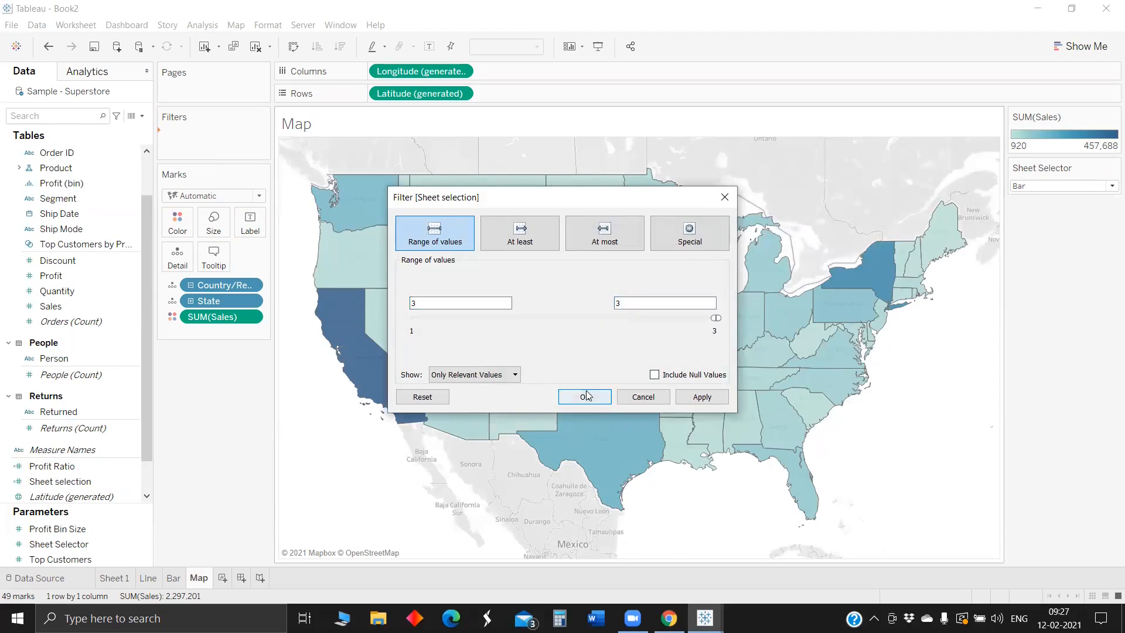
pyautogui.click(584, 397)
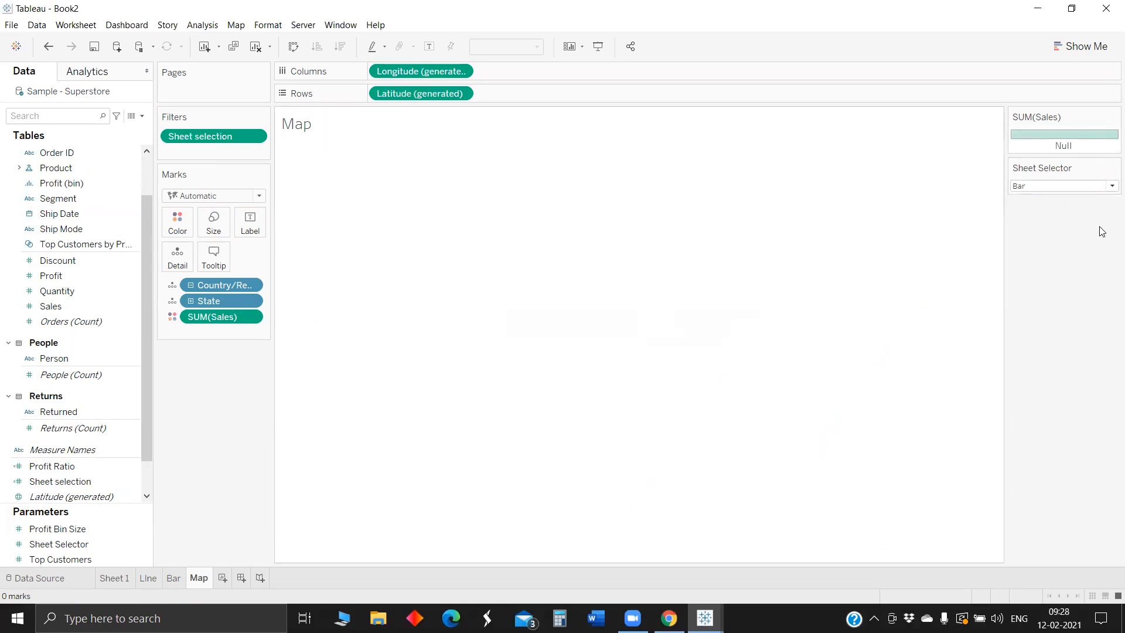
pyautogui.click(1040, 186)
pyautogui.click(1032, 226)
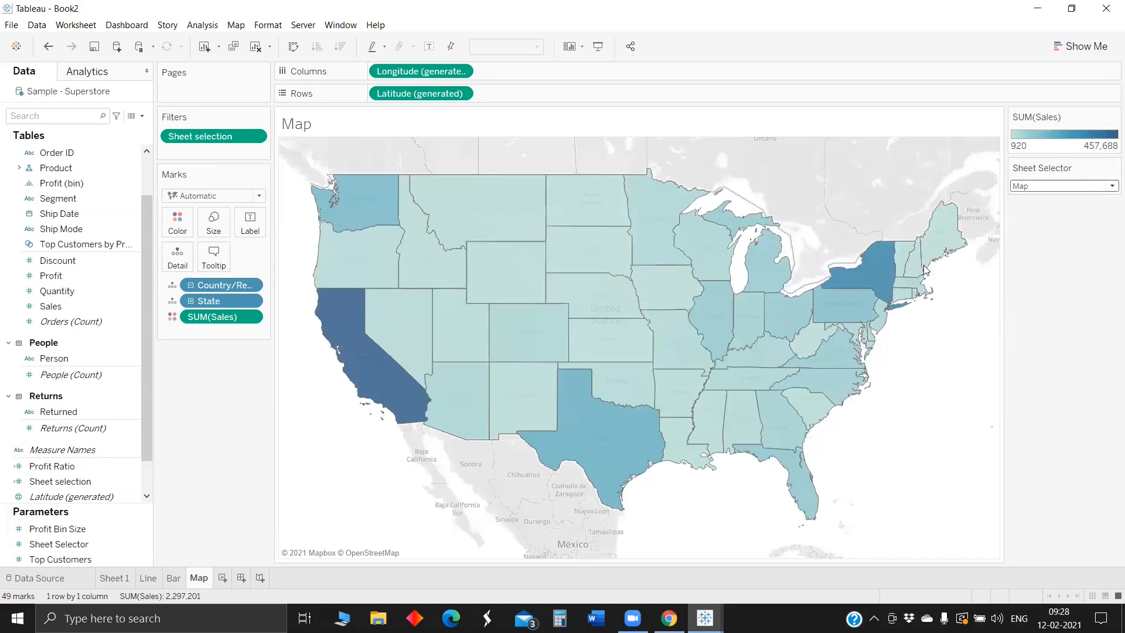
# On the Bar worksheet, find the Sheet selection field and add it as an all-values filter with the range 1 to 1.
pyautogui.click(173, 578)
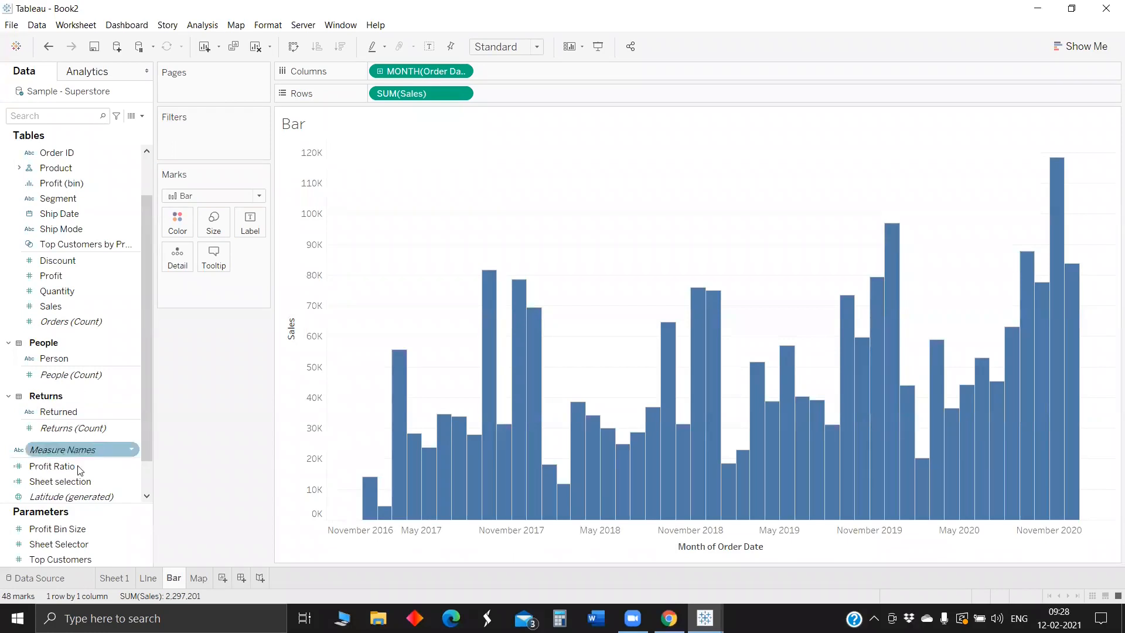
pyautogui.click(28, 112)
pyautogui.write('shh')
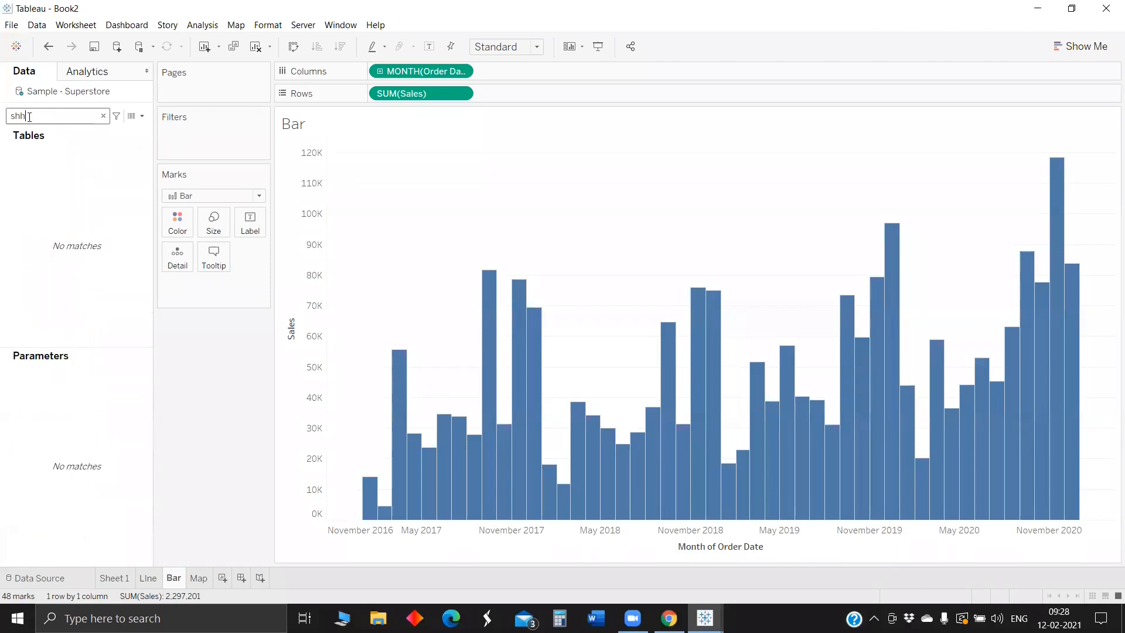
pyautogui.press('BackSpace')
pyautogui.moveTo(61, 222); pyautogui.dragTo(224, 135)
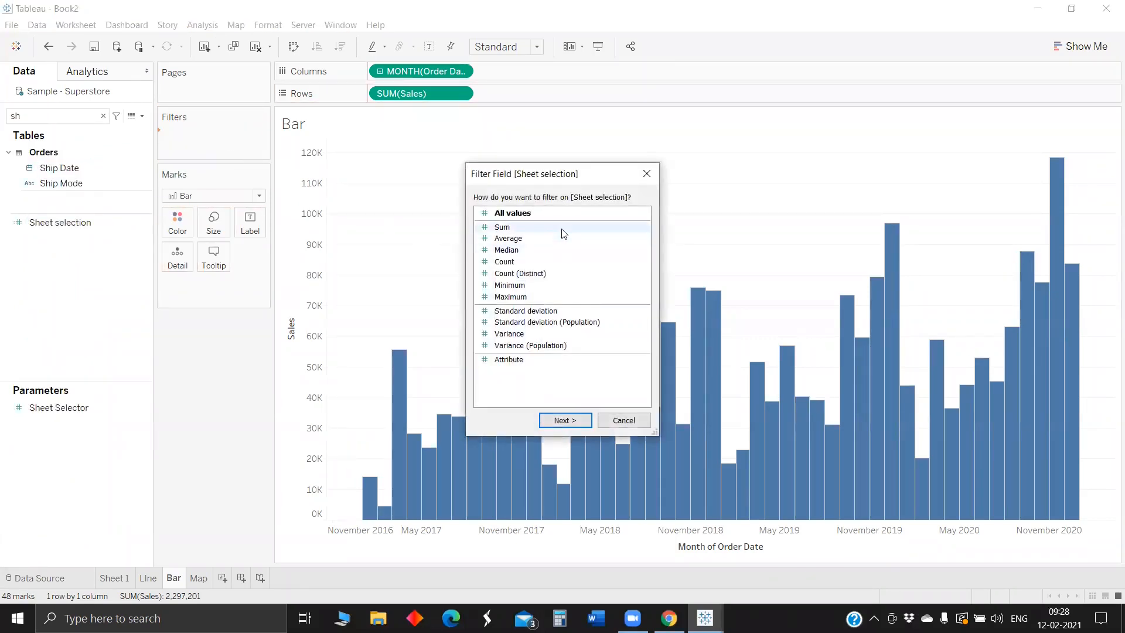
pyautogui.click(572, 215)
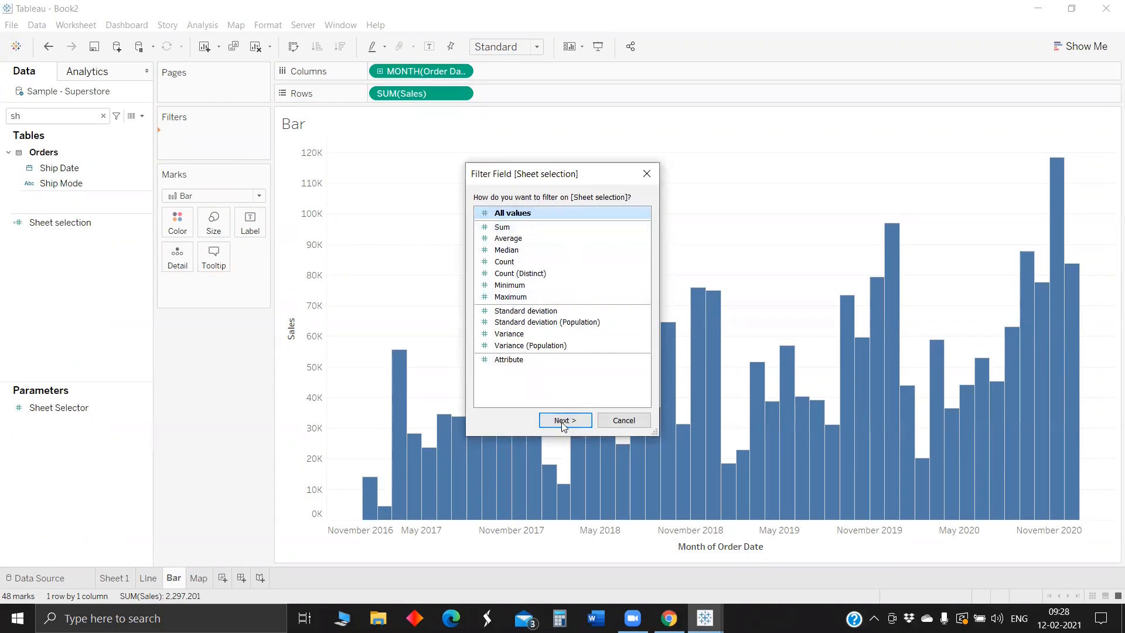
pyautogui.click(562, 420)
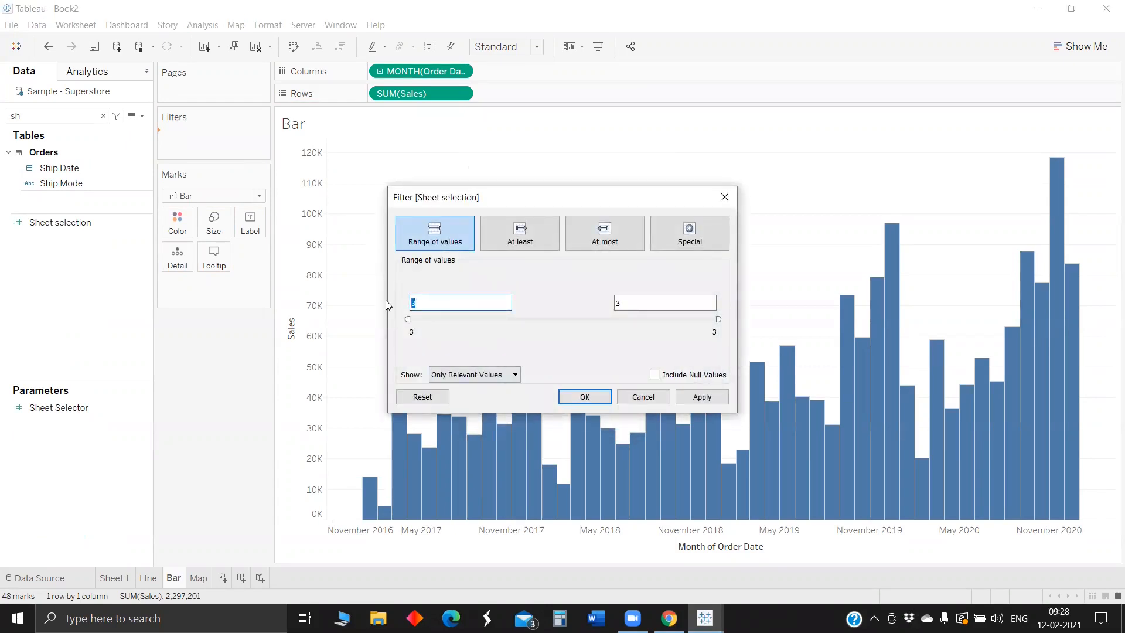
pyautogui.moveTo(436, 302); pyautogui.dragTo(391, 304)
pyautogui.write('1')
pyautogui.doubleClick(620, 303)
pyautogui.click(586, 396)
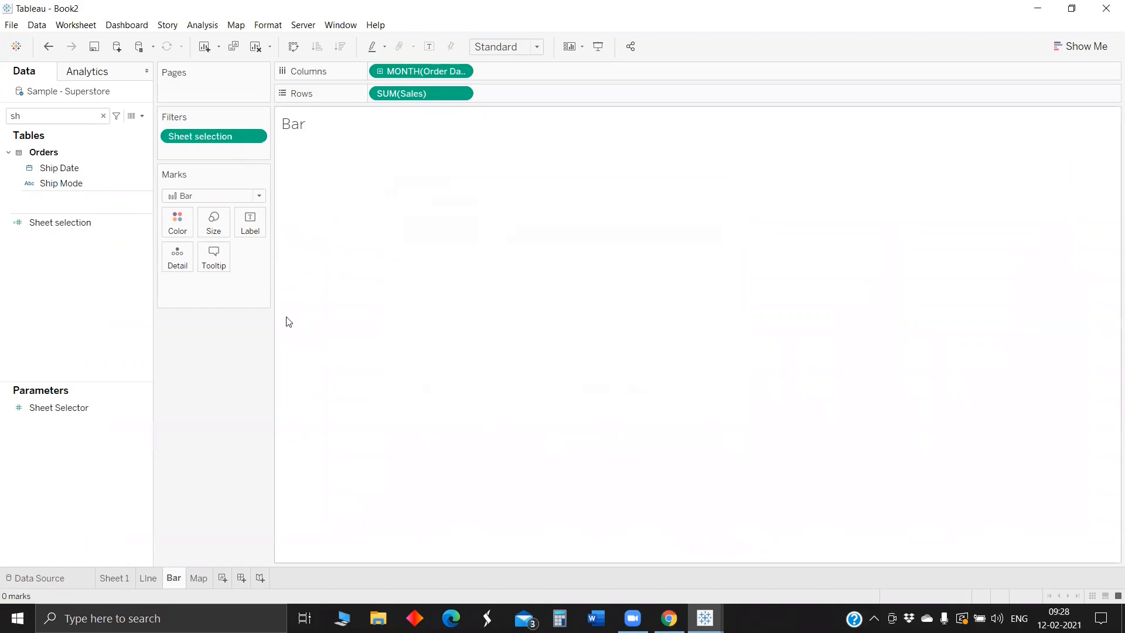
# Show the Sheet Selector parameter control on the Bar worksheet and set it to Bar.
pyautogui.rightClick(68, 407)
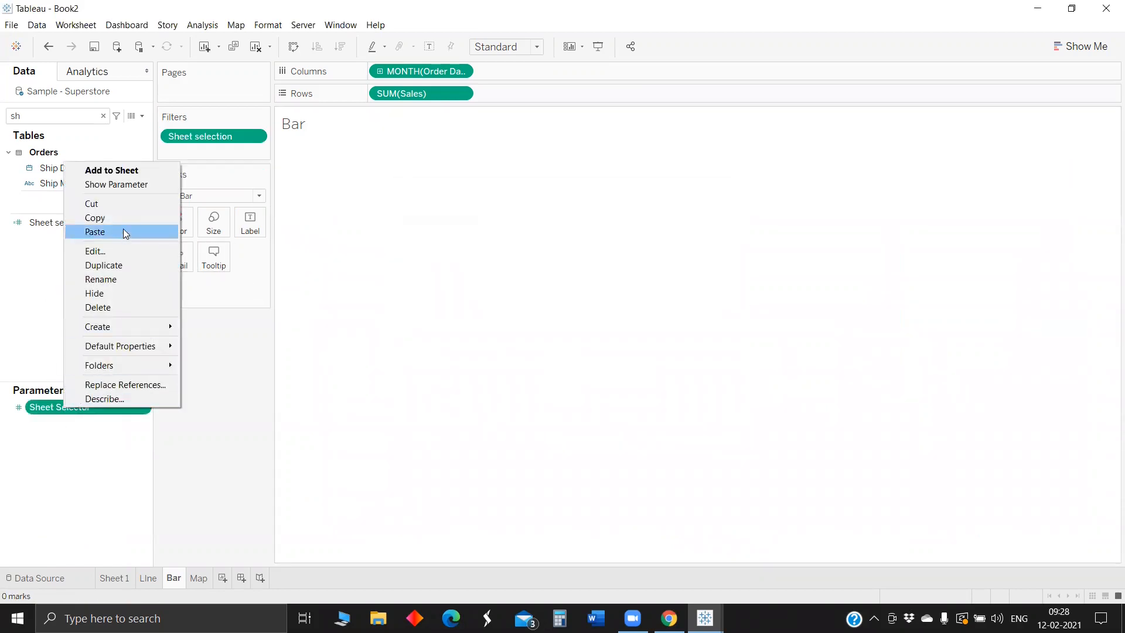
pyautogui.click(127, 185)
pyautogui.click(1037, 135)
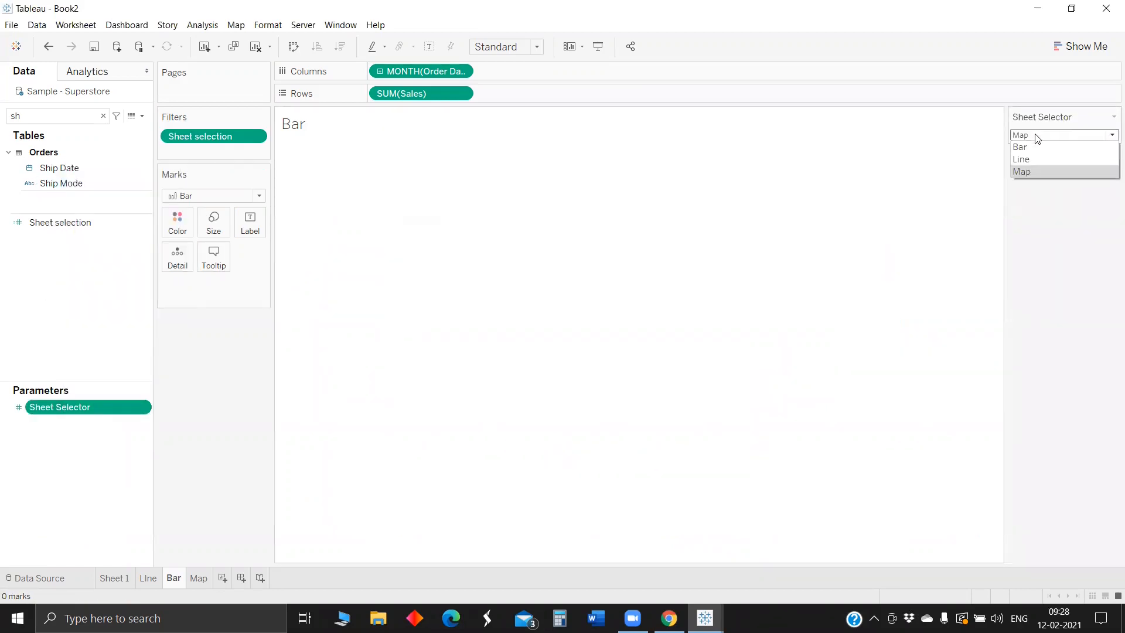
pyautogui.click(1040, 151)
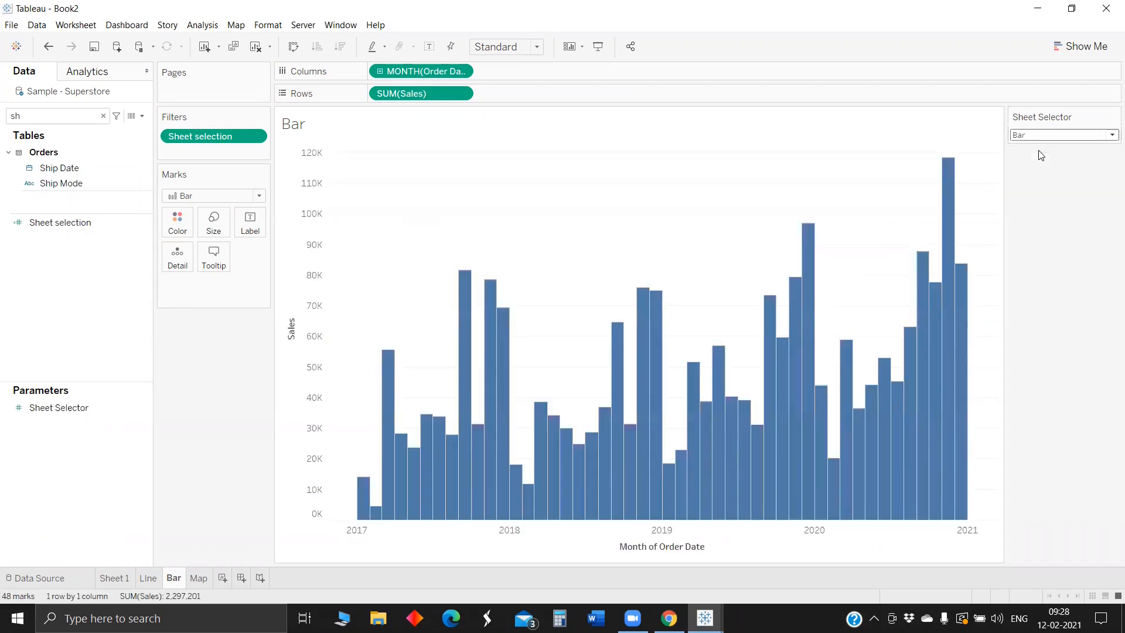
# Filter the LIne worksheet on all values of Sheet selection with the range 2 to 2.
pyautogui.click(148, 577)
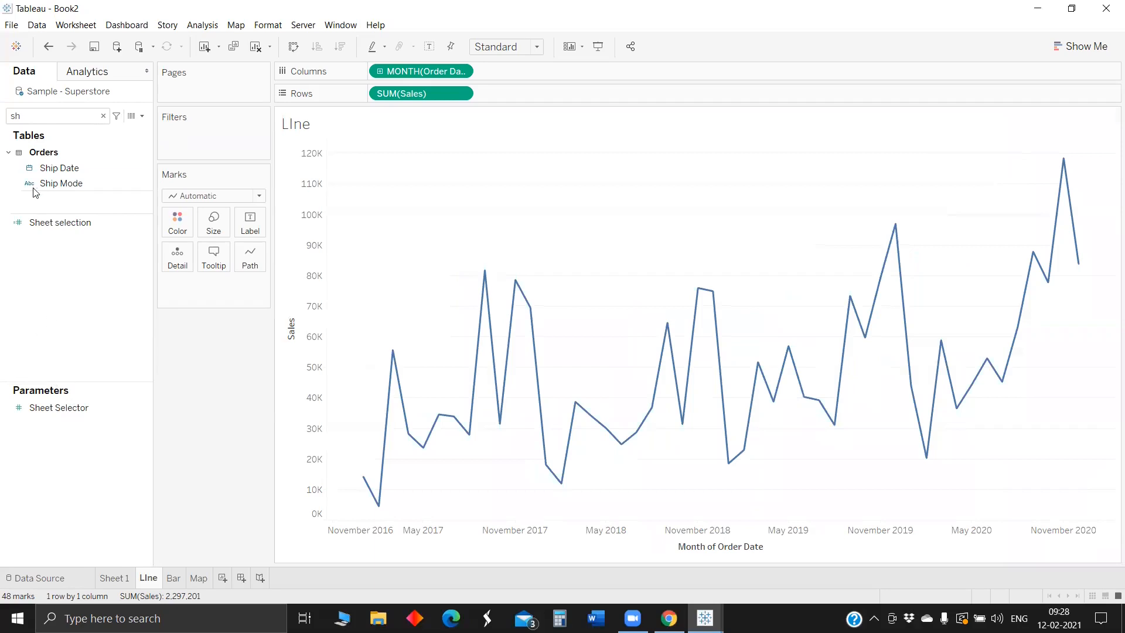
pyautogui.moveTo(54, 233); pyautogui.dragTo(195, 145)
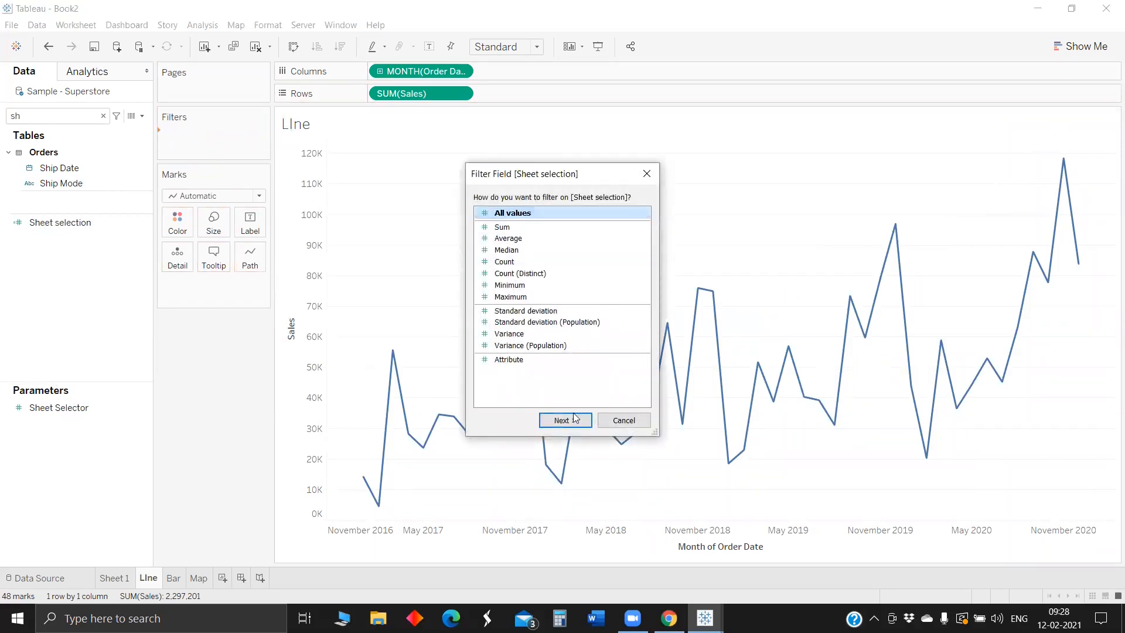
pyautogui.click(564, 421)
pyautogui.click(451, 299)
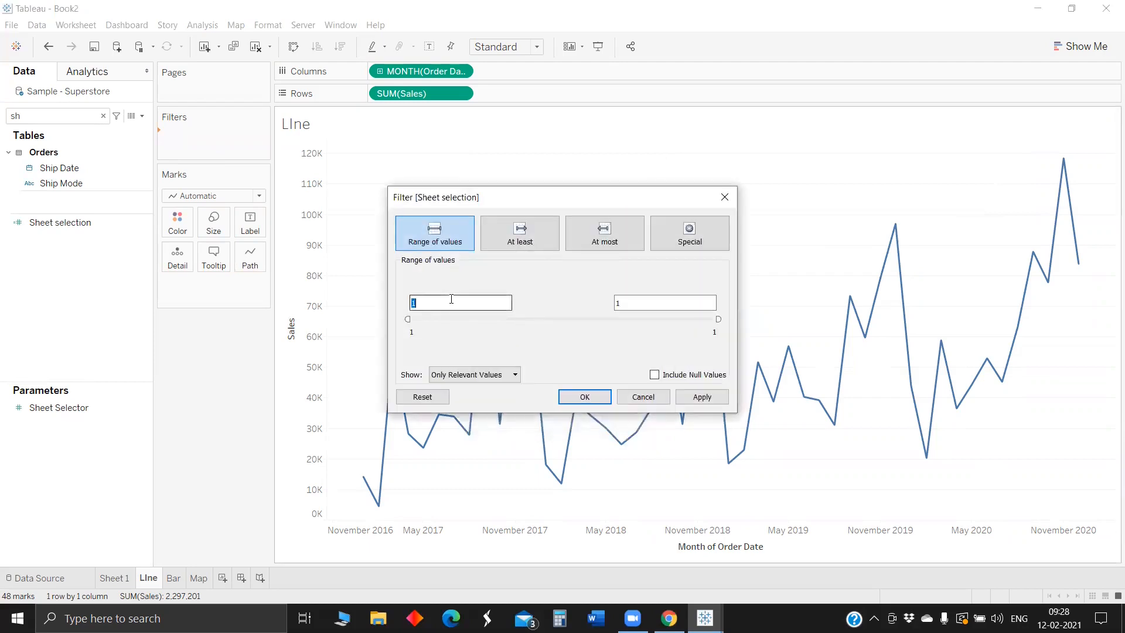
pyautogui.write('2')
pyautogui.press('Tab')
pyautogui.write('2')
pyautogui.click(584, 397)
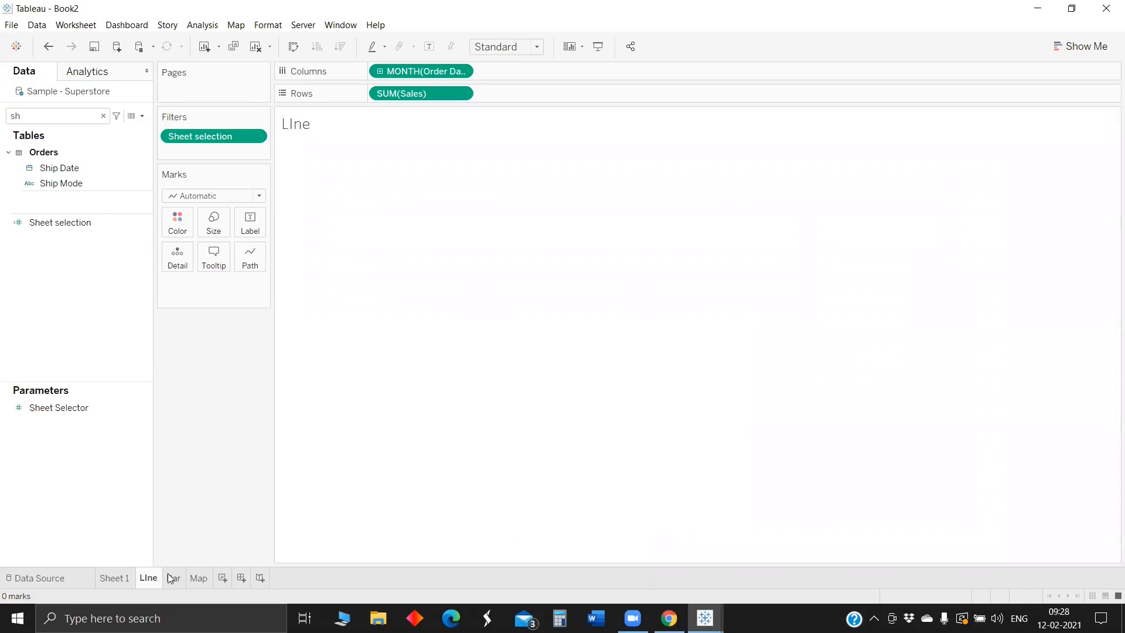
# Show the Sheet Selector parameter control on the LIne worksheet and set it to Line.
pyautogui.rightClick(71, 415)
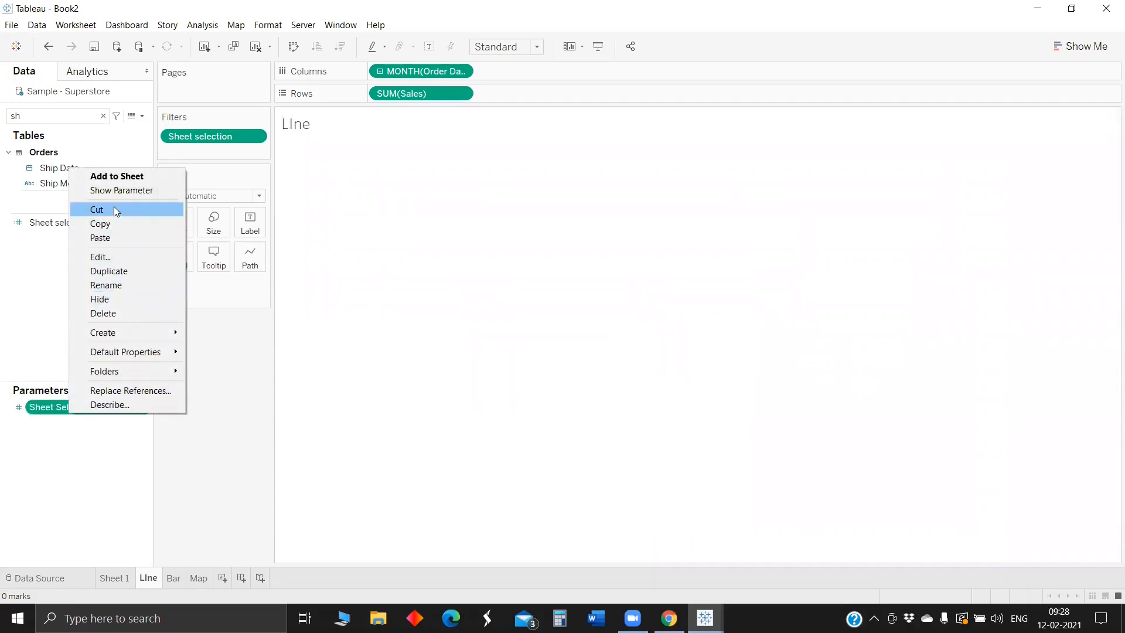
pyautogui.click(112, 190)
pyautogui.click(1049, 135)
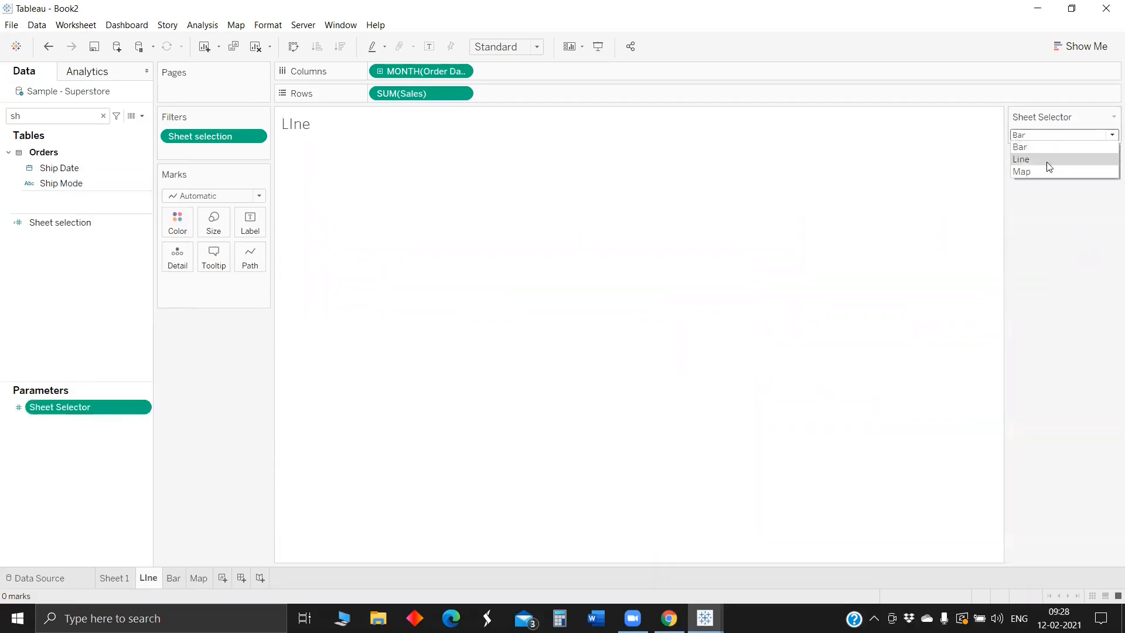
pyautogui.click(1053, 158)
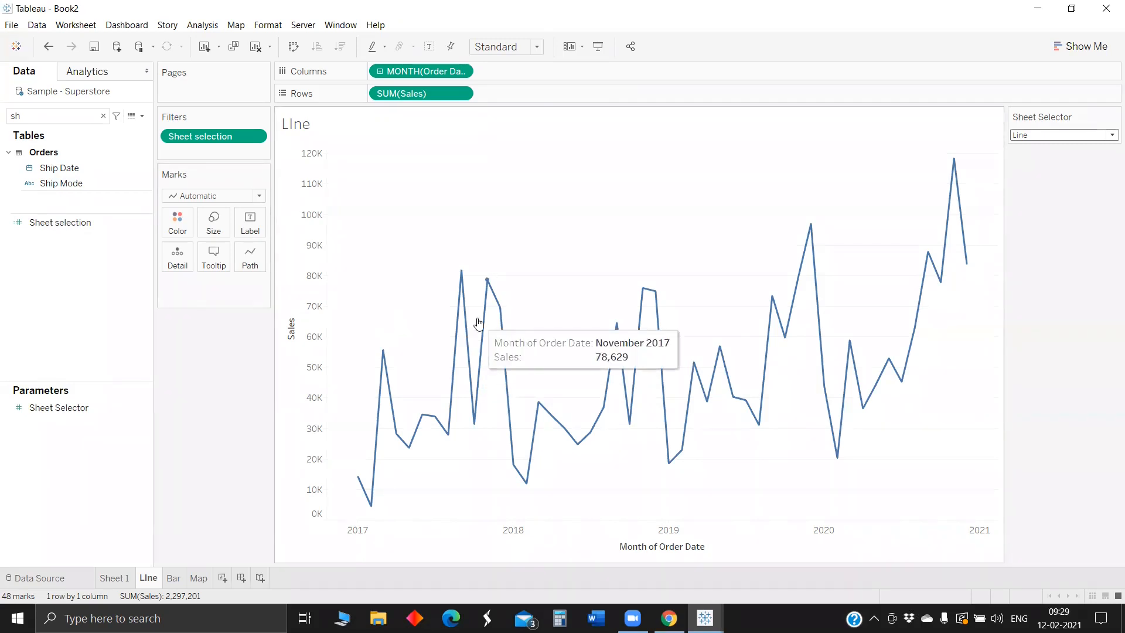
pyautogui.moveTo(88, 233); pyautogui.dragTo(226, 144)
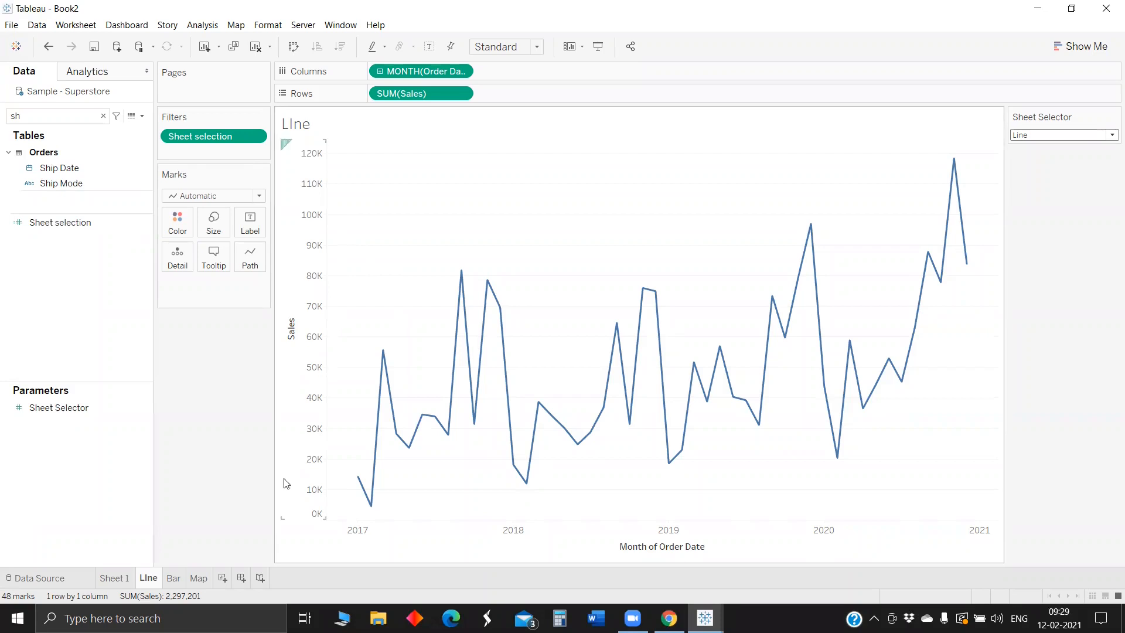
# Create a new dashboard and set its fixed width to 1400 px.
pyautogui.click(240, 578)
pyautogui.click(86, 171)
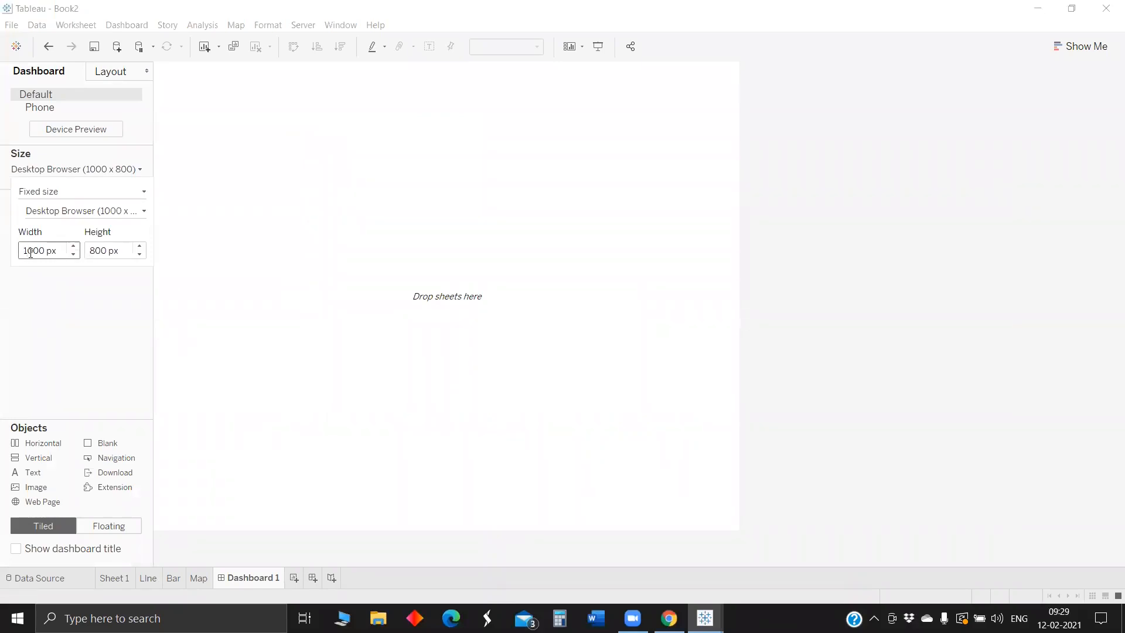
pyautogui.write('4')
pyautogui.click(51, 306)
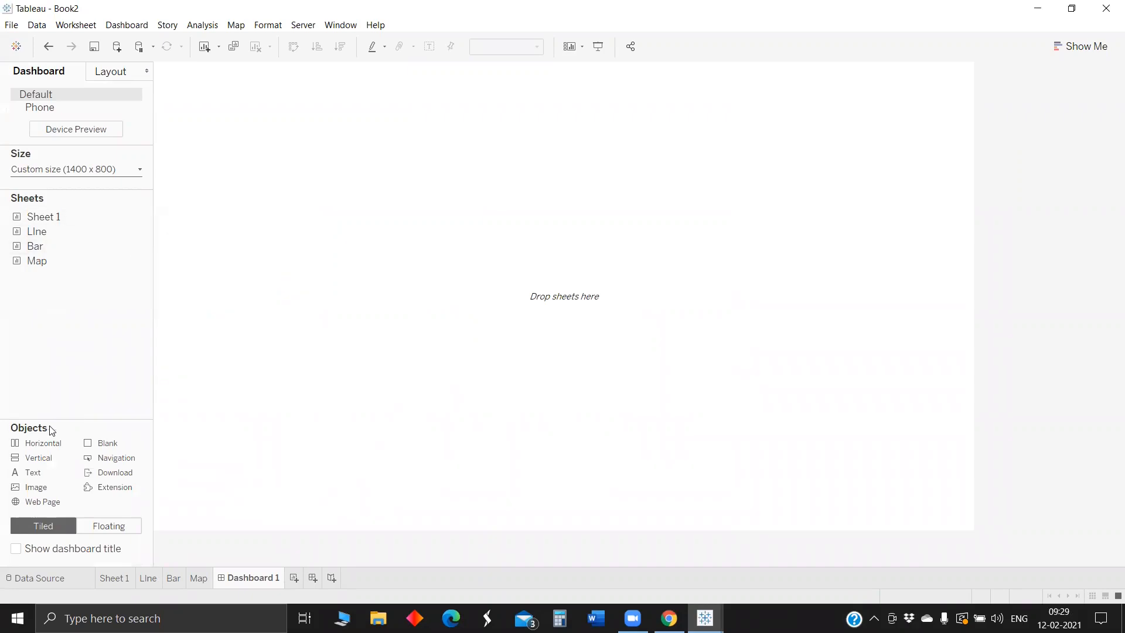
# Lay out the dashboard as a vertical container holding a blank object with a horizontal container beneath it.
pyautogui.moveTo(38, 458); pyautogui.dragTo(351, 271)
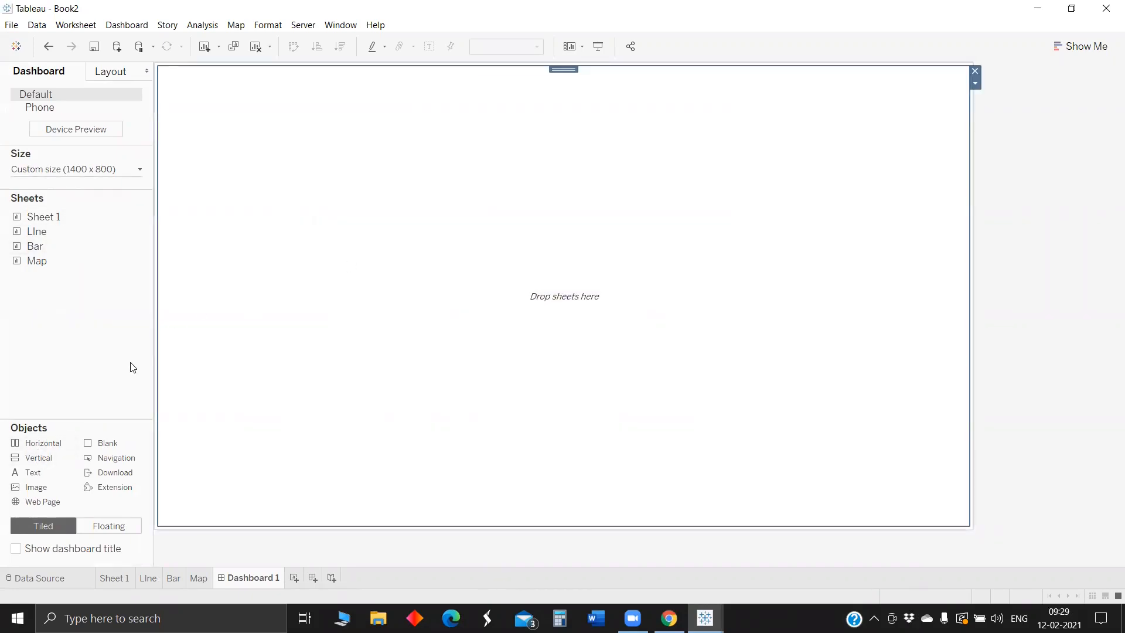
pyautogui.moveTo(93, 444); pyautogui.dragTo(363, 299)
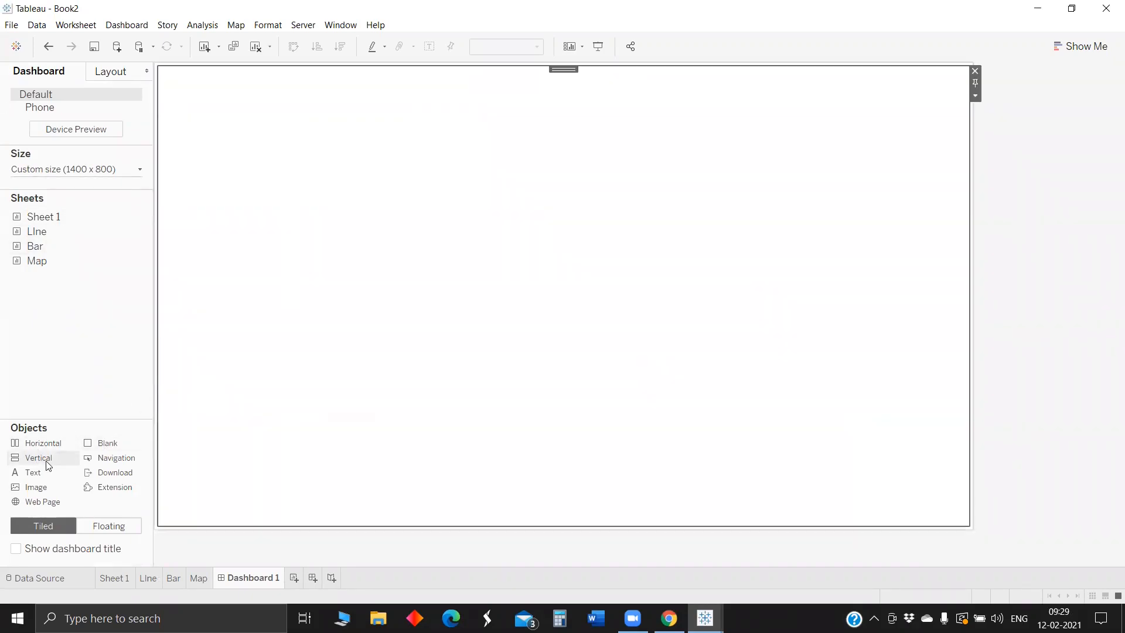
pyautogui.moveTo(45, 442); pyautogui.dragTo(404, 437)
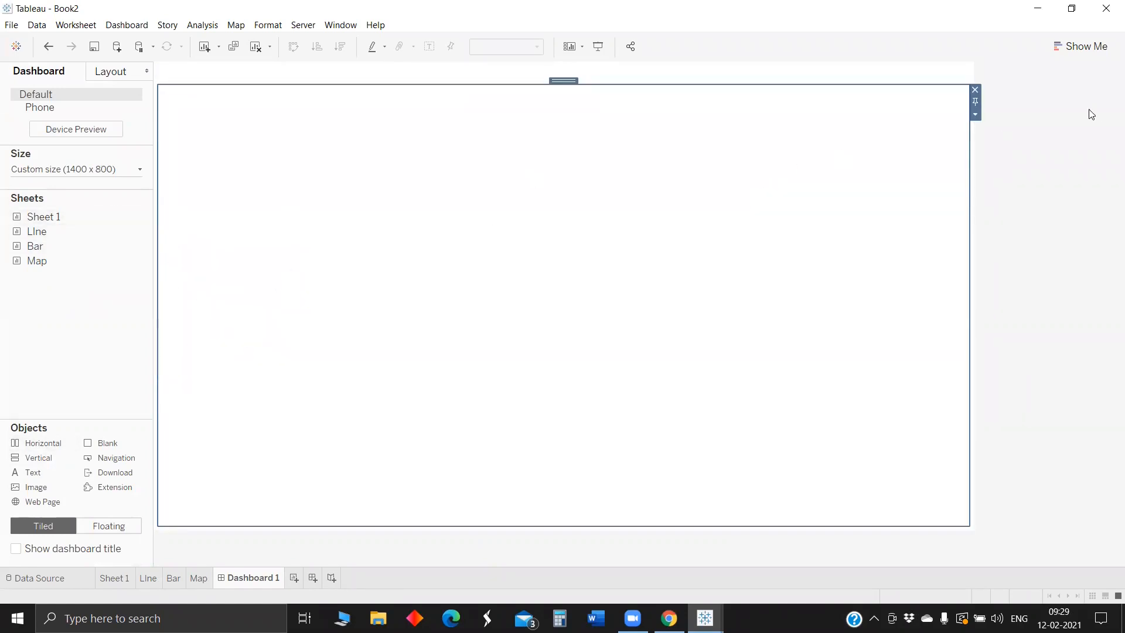
# Place the LIne, Map and Bar sheets side by side in the dashboard's horizontal container, with Map in the middle.
pyautogui.moveTo(89, 234); pyautogui.dragTo(305, 227)
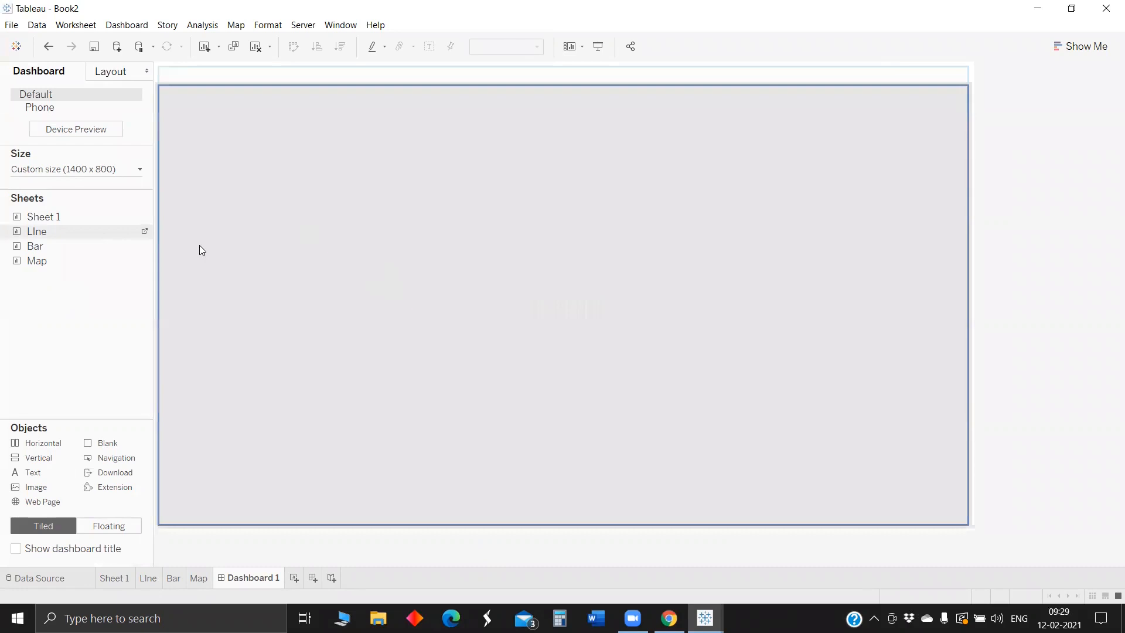
pyautogui.moveTo(201, 250); pyautogui.dragTo(202, 252)
pyautogui.moveTo(62, 248); pyautogui.dragTo(853, 302)
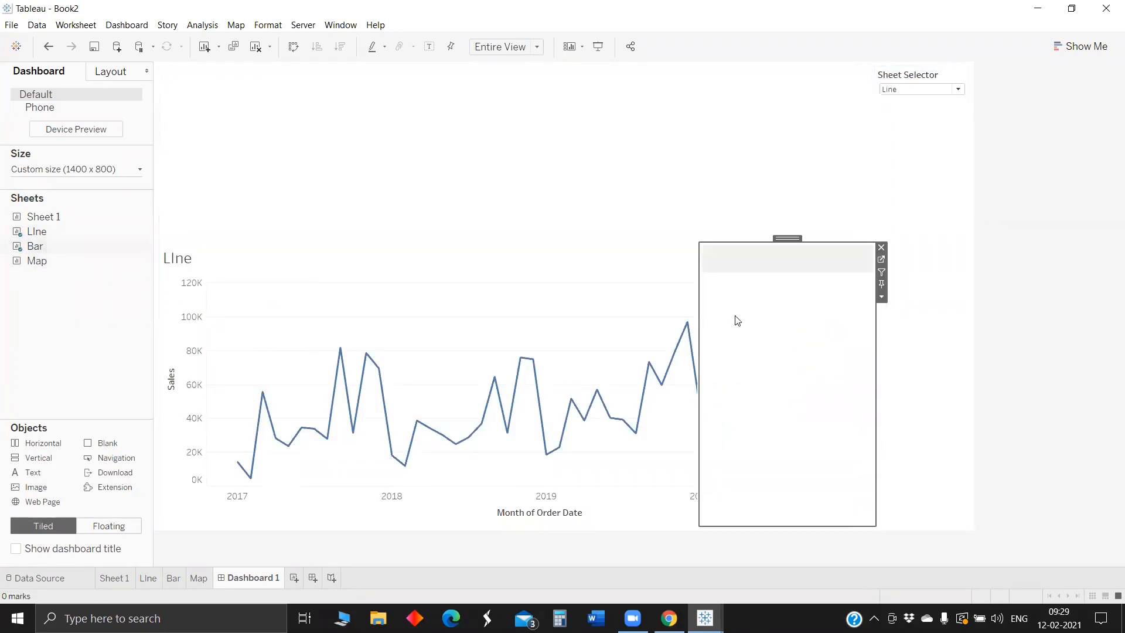
pyautogui.moveTo(39, 260); pyautogui.dragTo(604, 300)
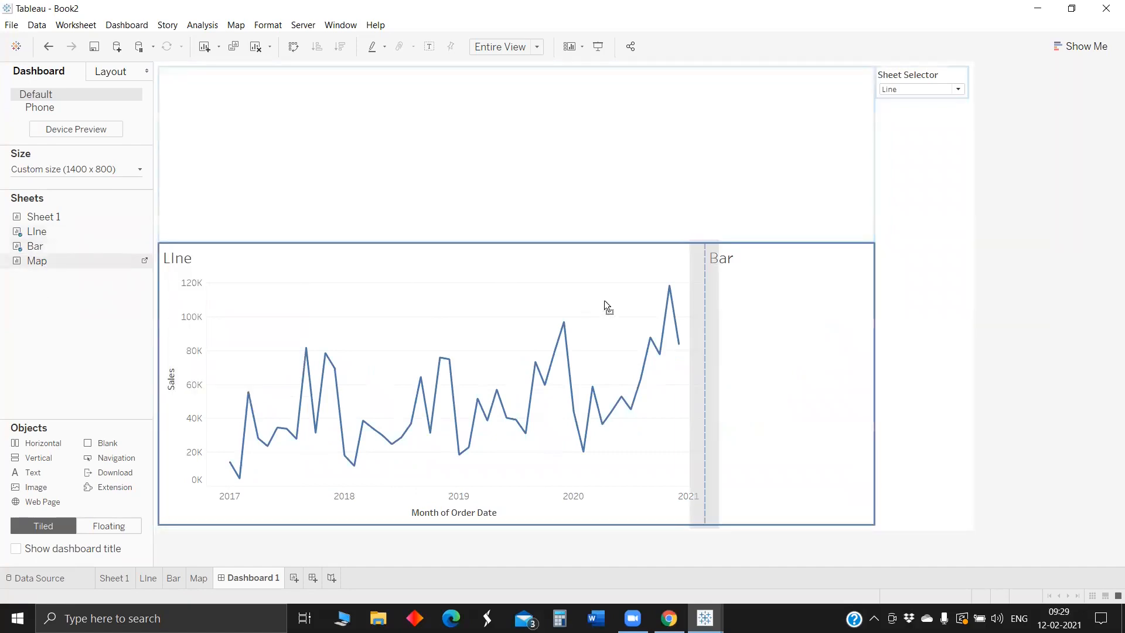
pyautogui.moveTo(704, 303); pyautogui.dragTo(705, 303)
# Remove the Sales color legend from the dashboard and shrink the blank area above the charts to a narrow strip.
pyautogui.click(663, 175)
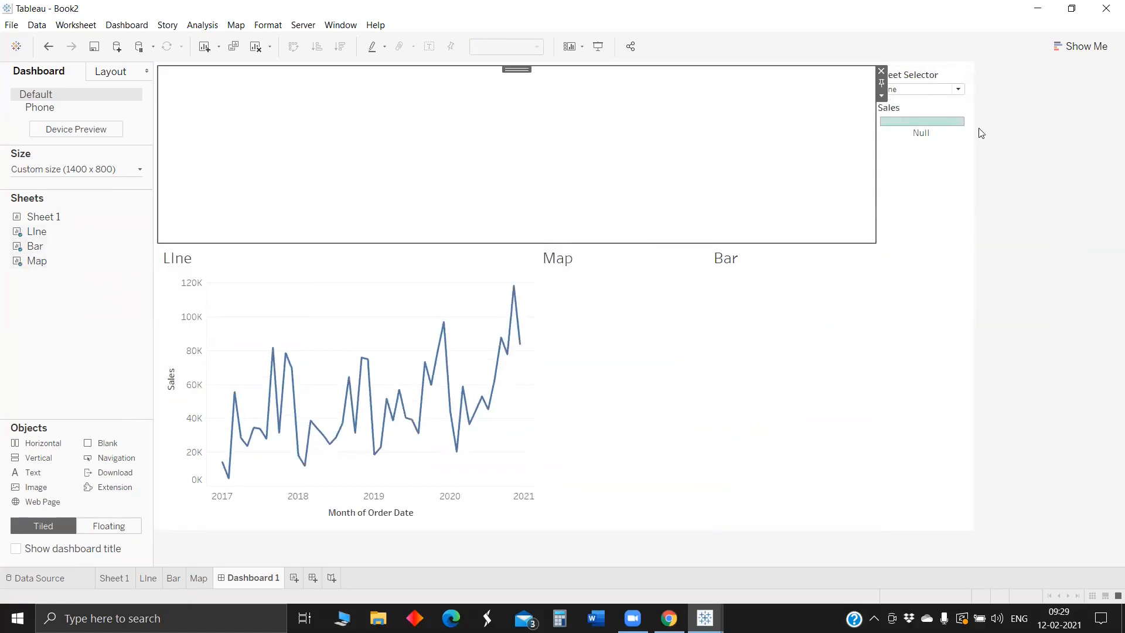
pyautogui.click(934, 112)
pyautogui.click(975, 103)
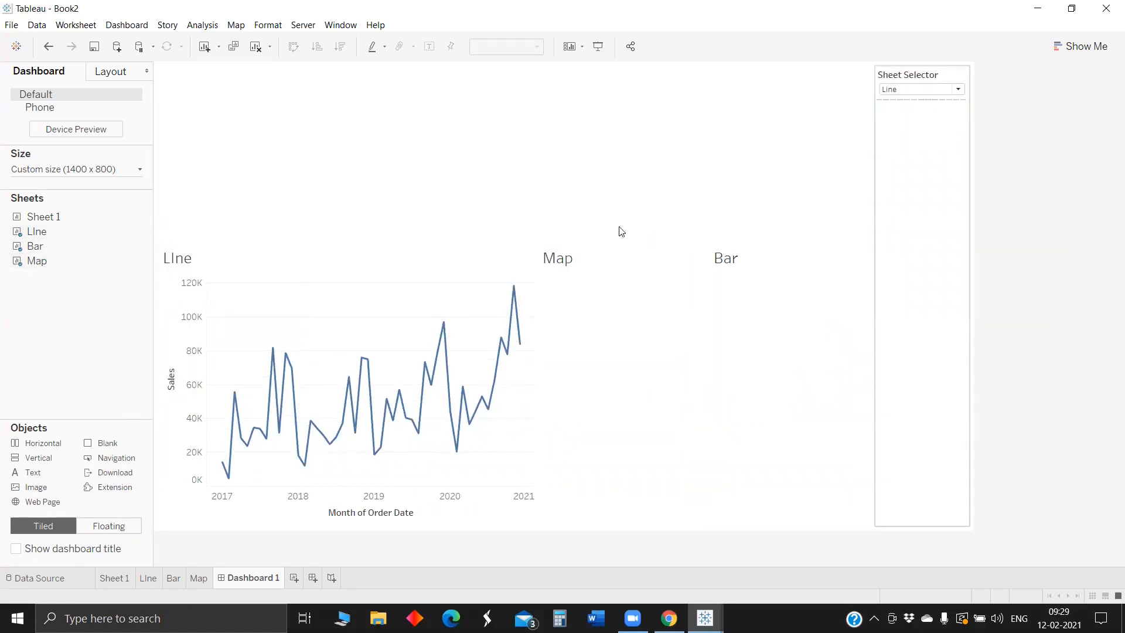
pyautogui.moveTo(473, 243); pyautogui.dragTo(500, 103)
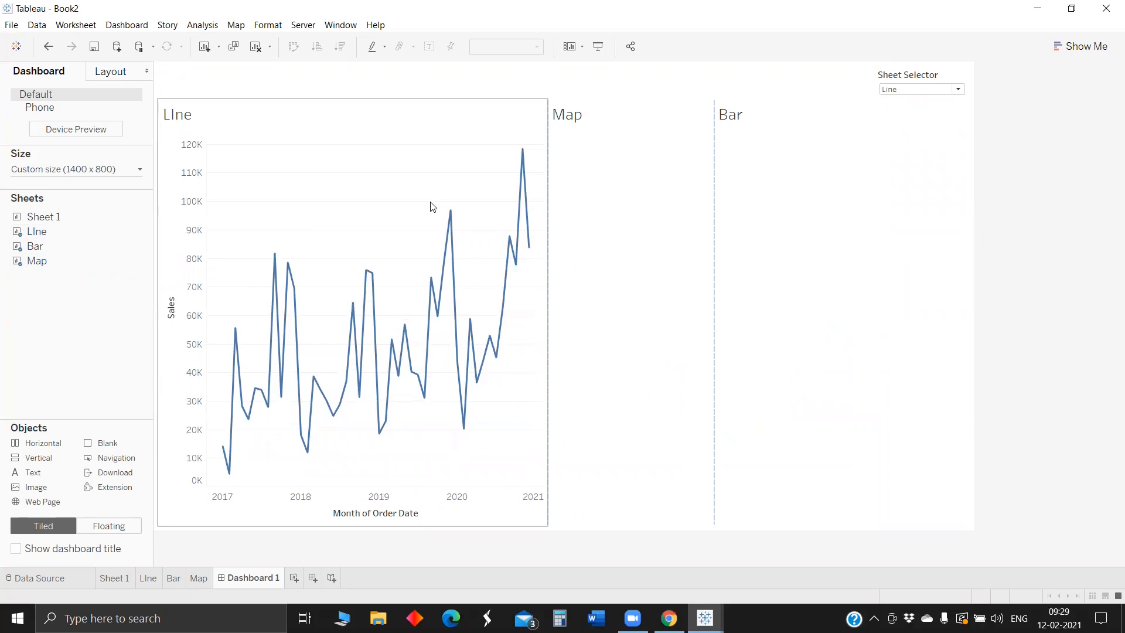
# Hide the titles of the LIne, Map and Bar sheets on the dashboard.
pyautogui.rightClick(189, 121)
pyautogui.click(216, 154)
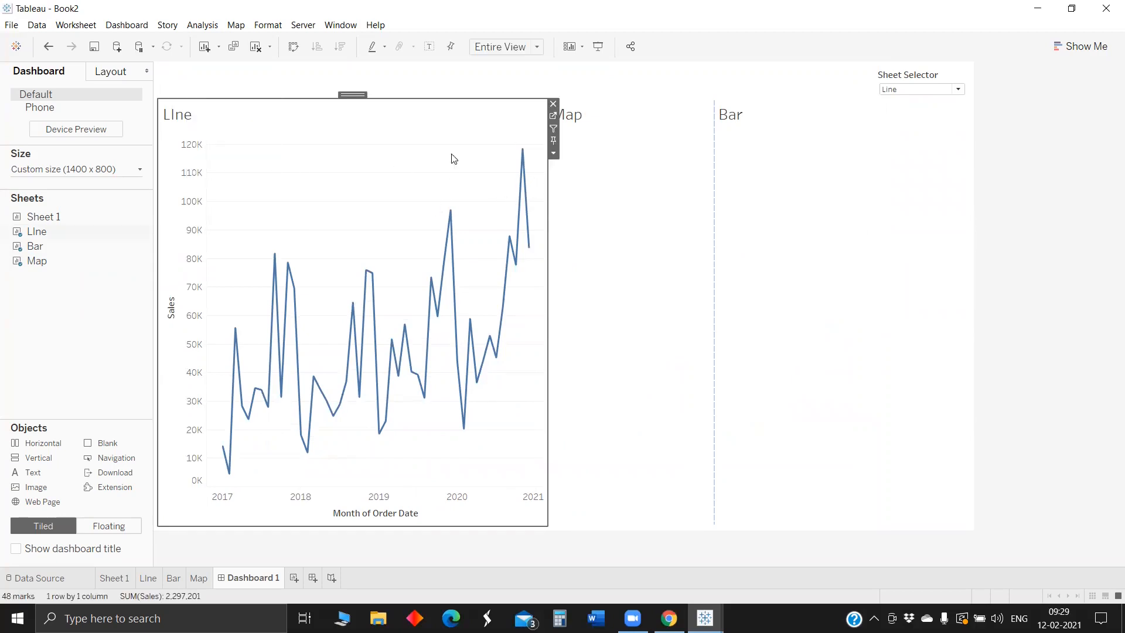
pyautogui.rightClick(594, 126)
pyautogui.click(618, 160)
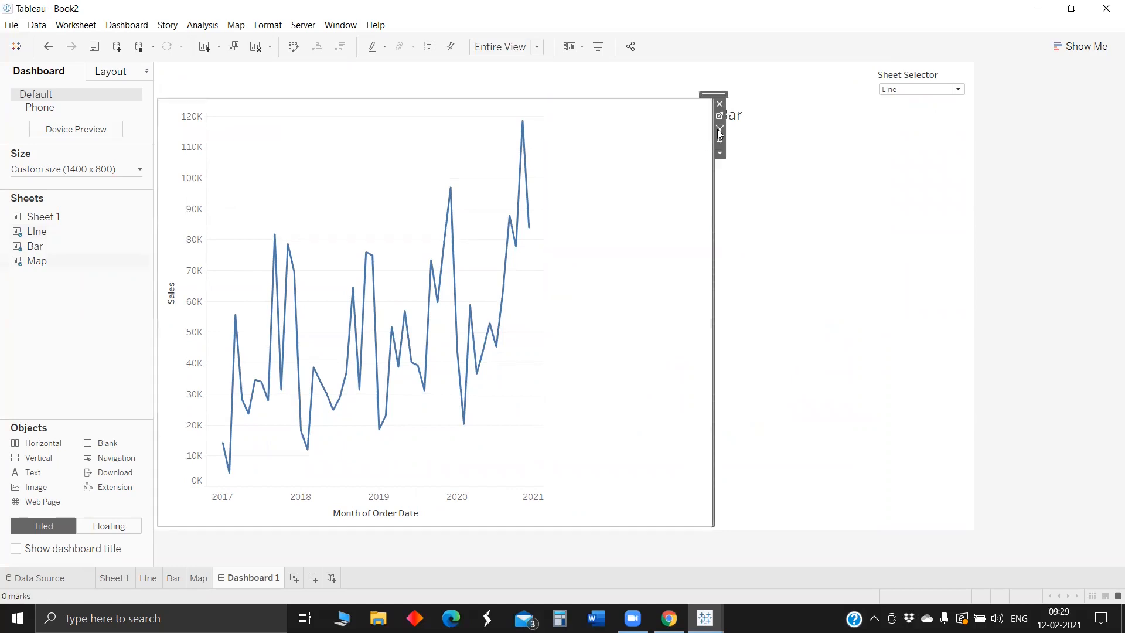
pyautogui.click(758, 115)
pyautogui.rightClick(757, 115)
pyautogui.click(786, 149)
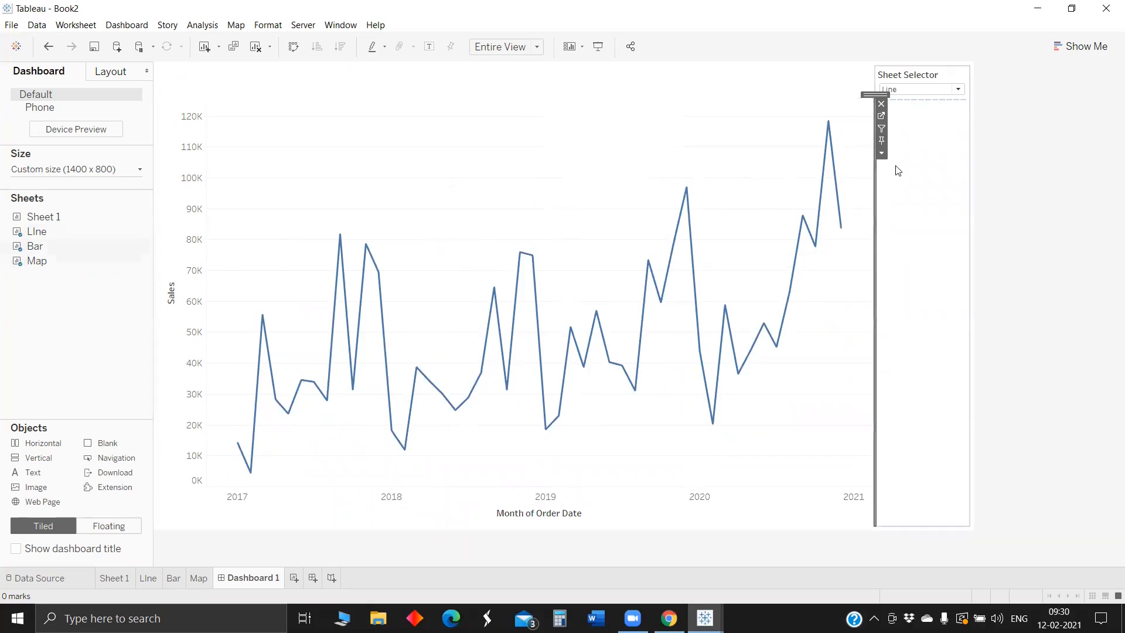
# Try distributing the horizontal container's contents evenly across the three sheets, and switch the option back off.
pyautogui.click(882, 153)
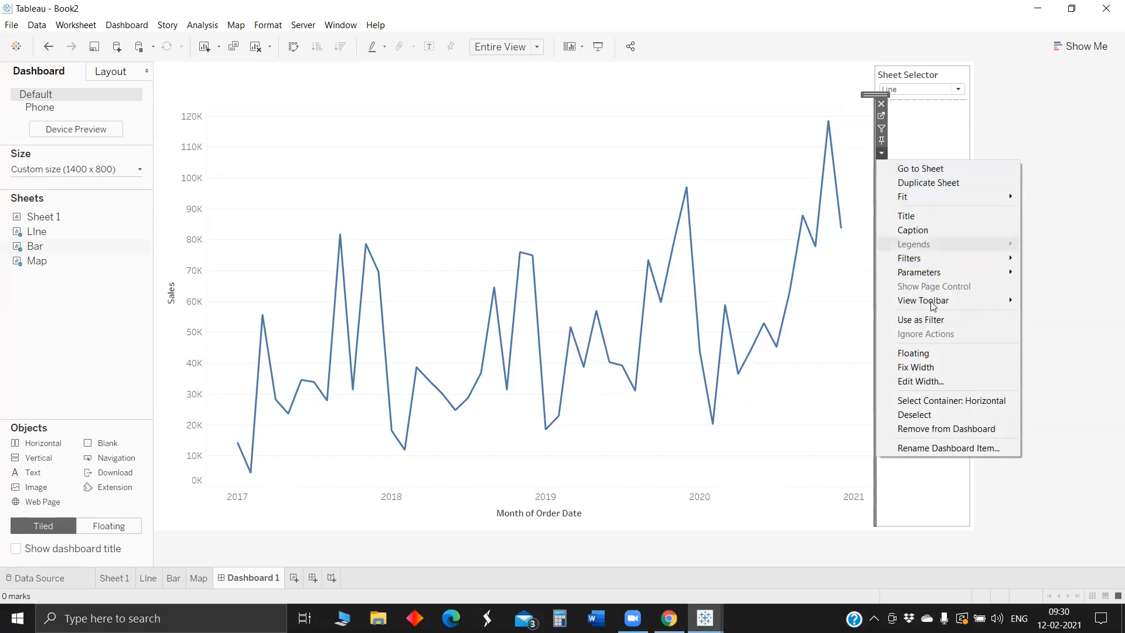
pyautogui.click(952, 400)
pyautogui.click(881, 129)
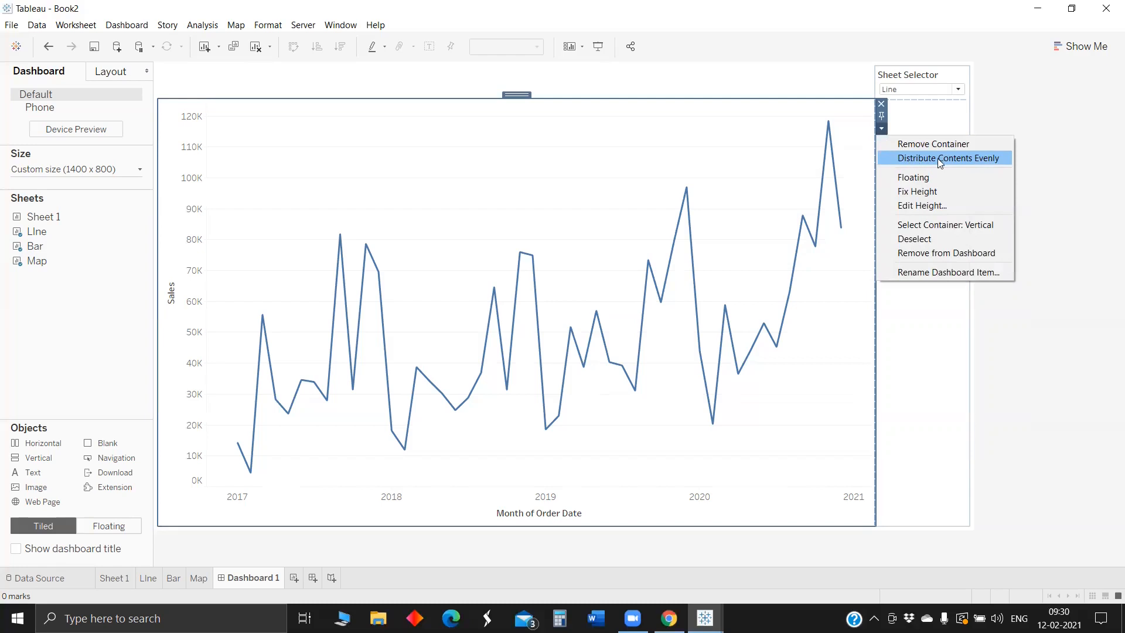
pyautogui.click(890, 159)
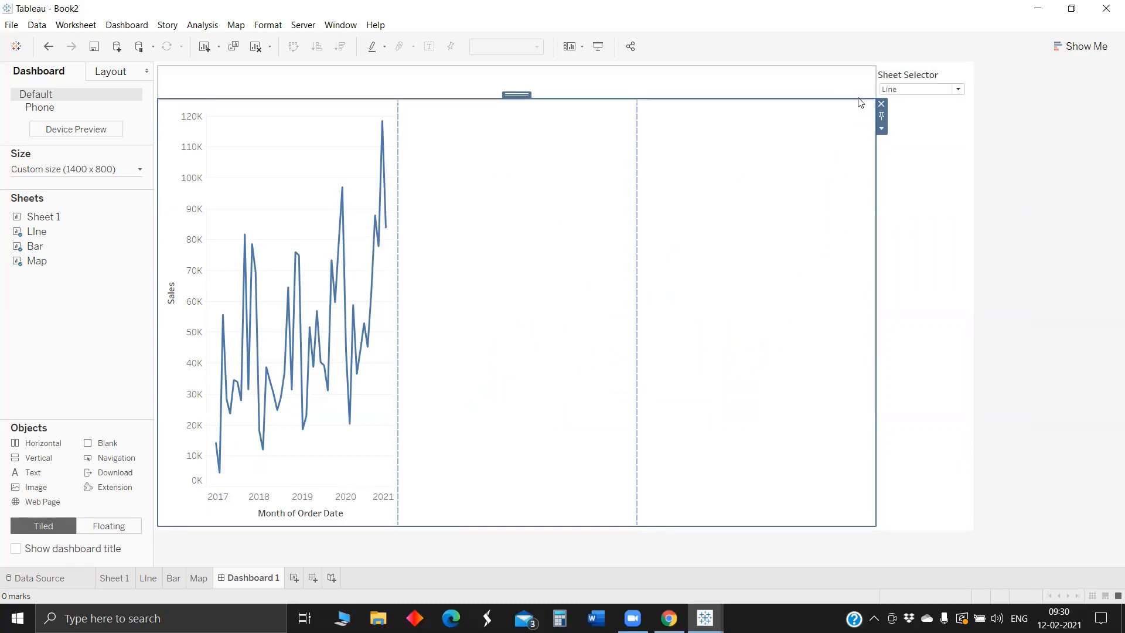
pyautogui.click(882, 129)
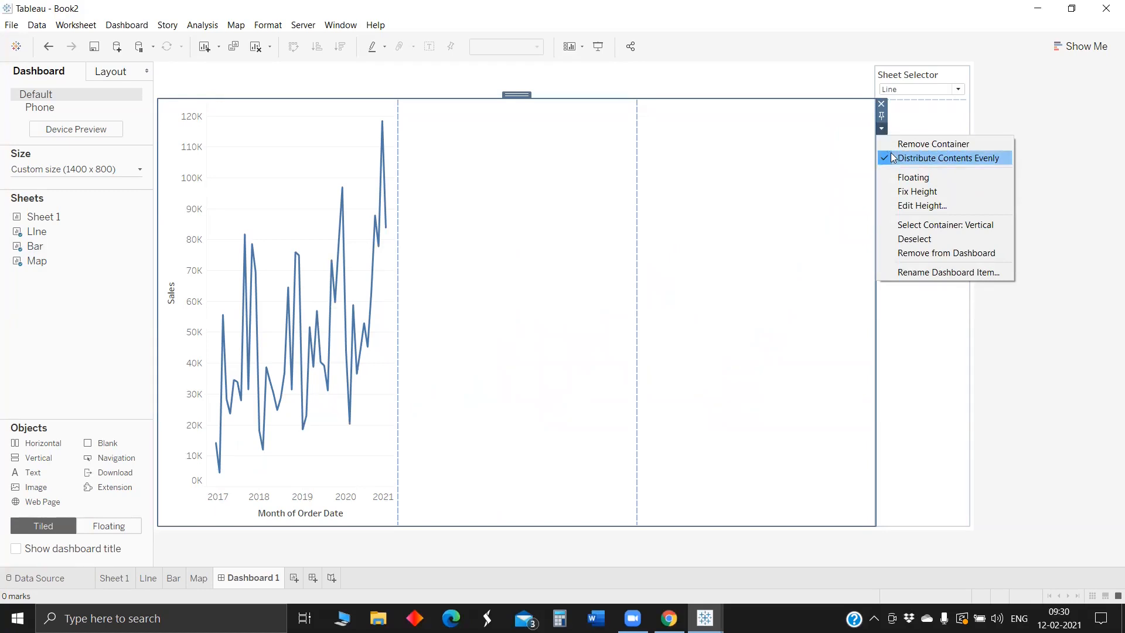
pyautogui.click(903, 157)
pyautogui.click(871, 134)
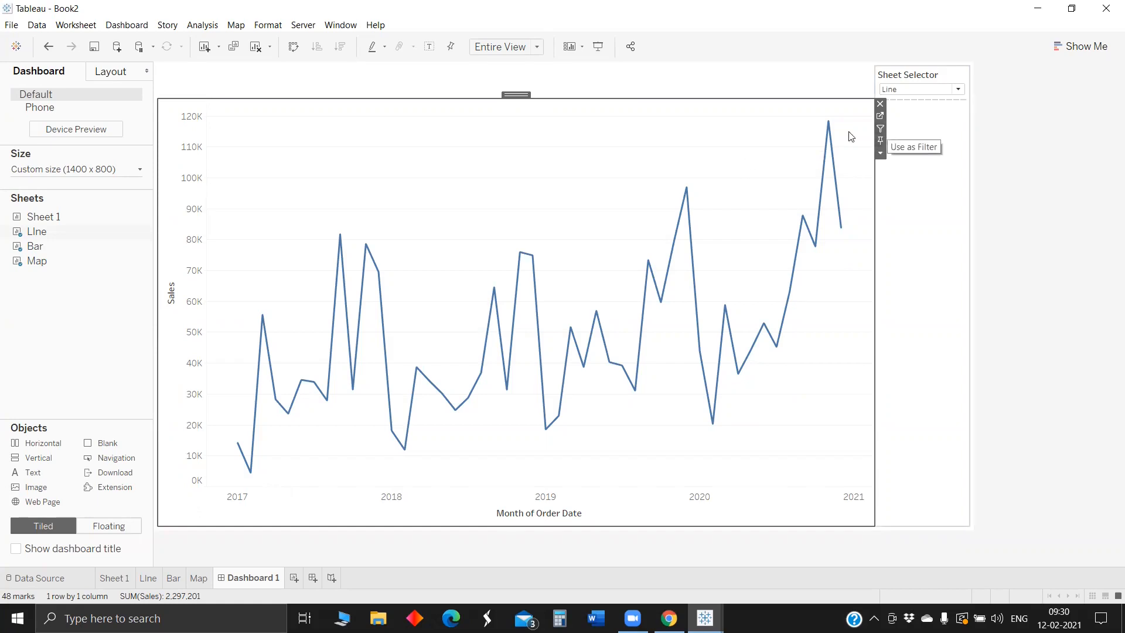
# Test the sheet swap on the dashboard by setting the Sheet Selector parameter to Map.
pyautogui.moveTo(830, 137)
pyautogui.click(928, 93)
pyautogui.click(920, 102)
pyautogui.click(919, 90)
pyautogui.click(917, 126)
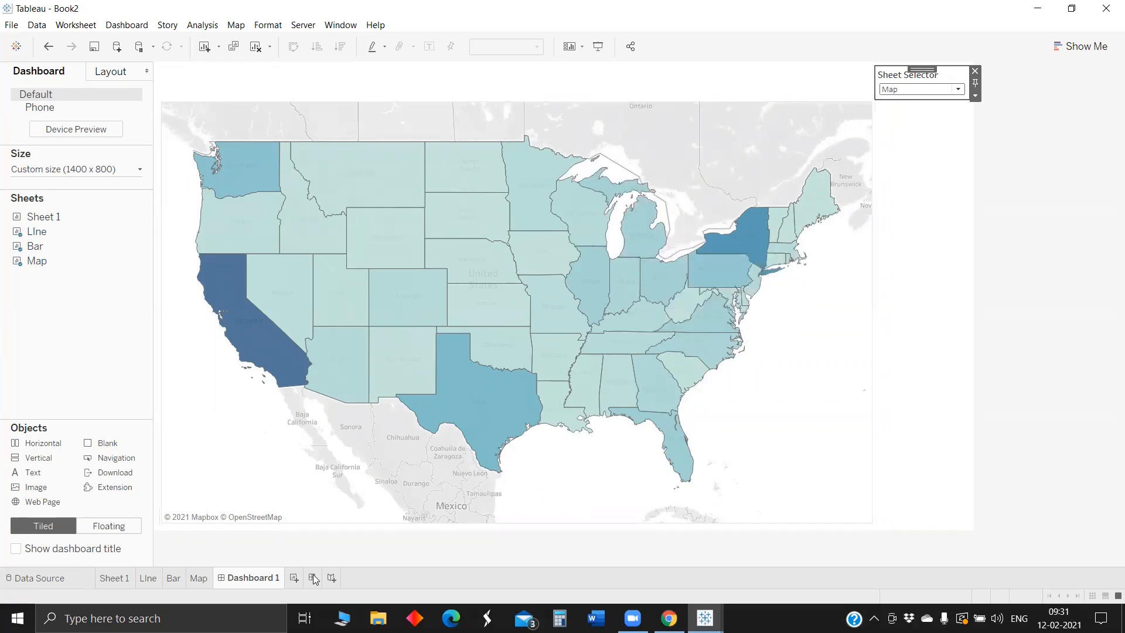
# Add a new worksheet and rename it "Sheet selection".
pyautogui.click(294, 579)
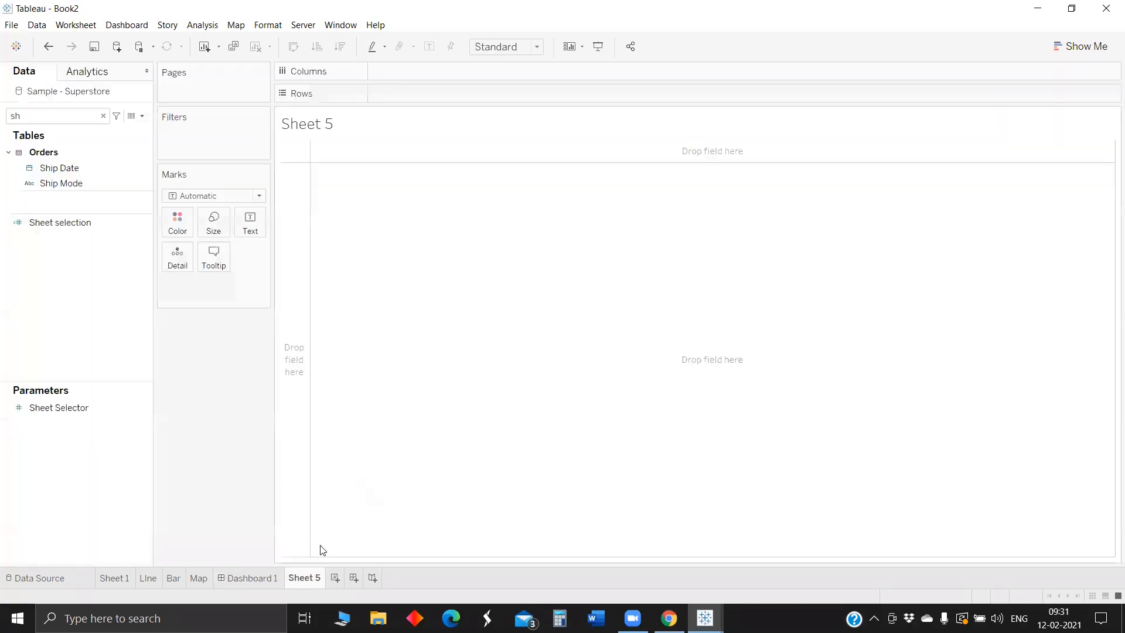
pyautogui.doubleClick(309, 578)
pyautogui.write('Sh')
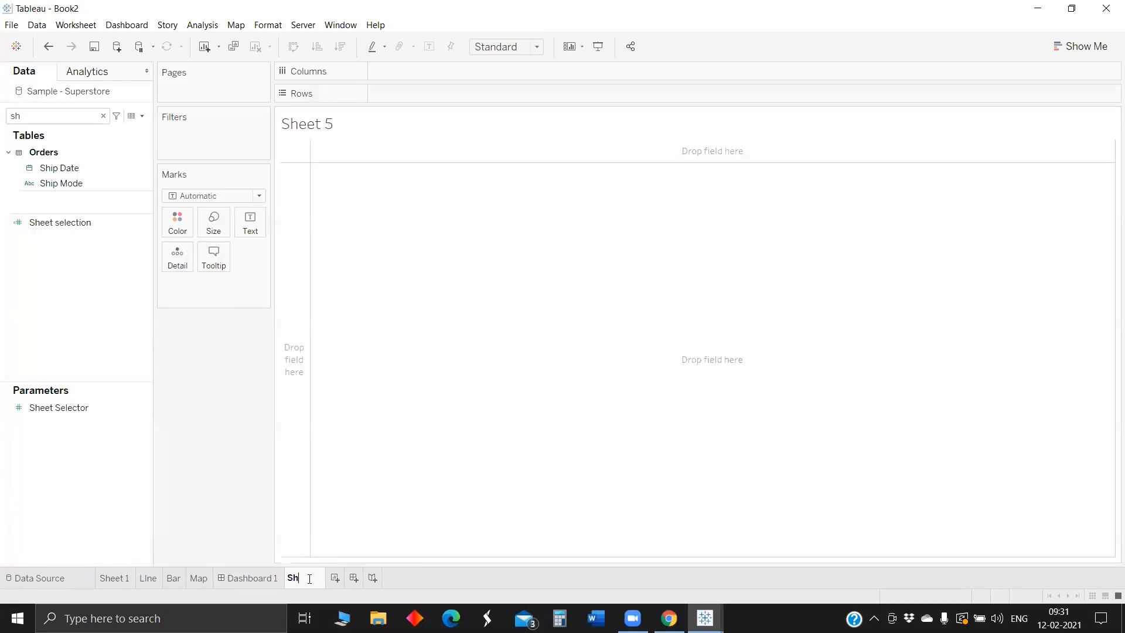
pyautogui.write('eet selection')
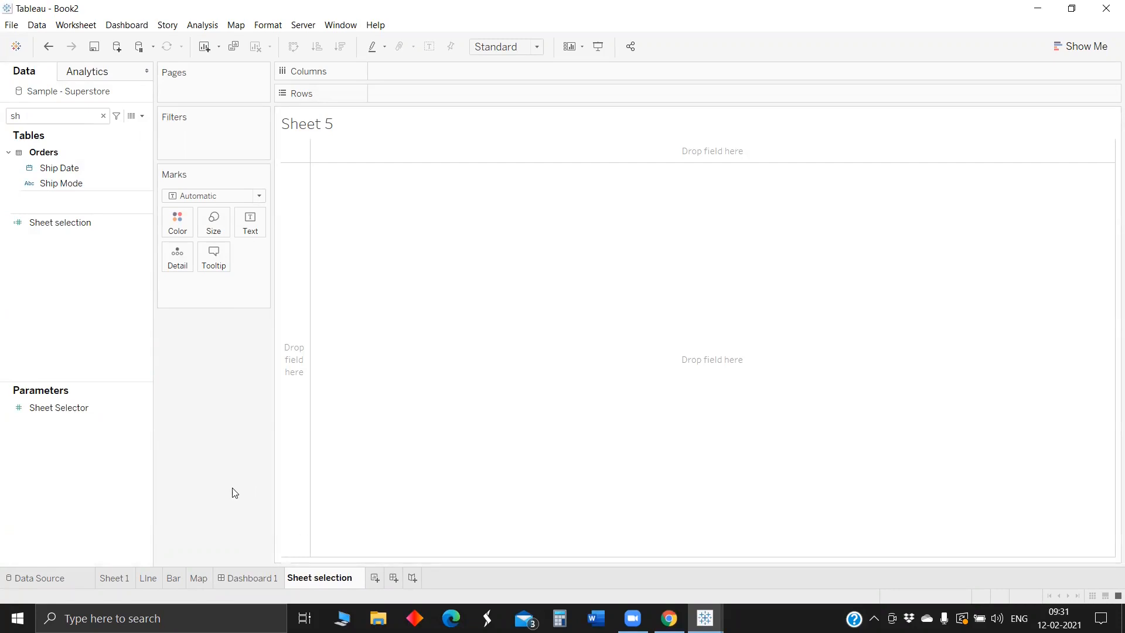
# Create a calculated field named Bar with the formula 1 and clear the "sh" search from the field list.
pyautogui.click(143, 117)
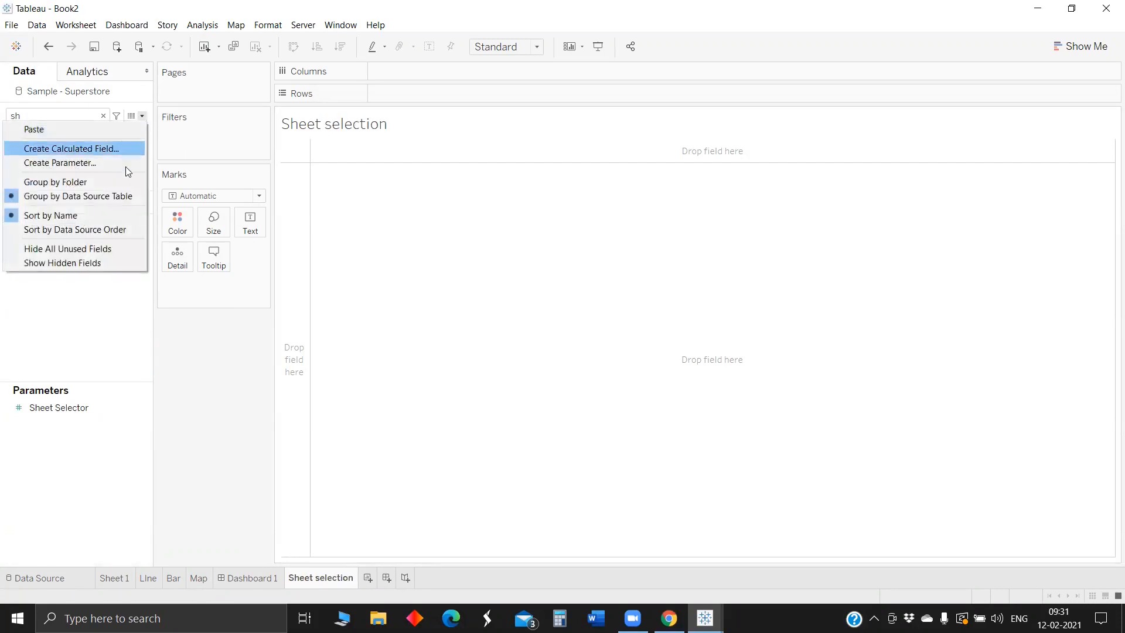
pyautogui.click(121, 150)
pyautogui.press('BackSpace')
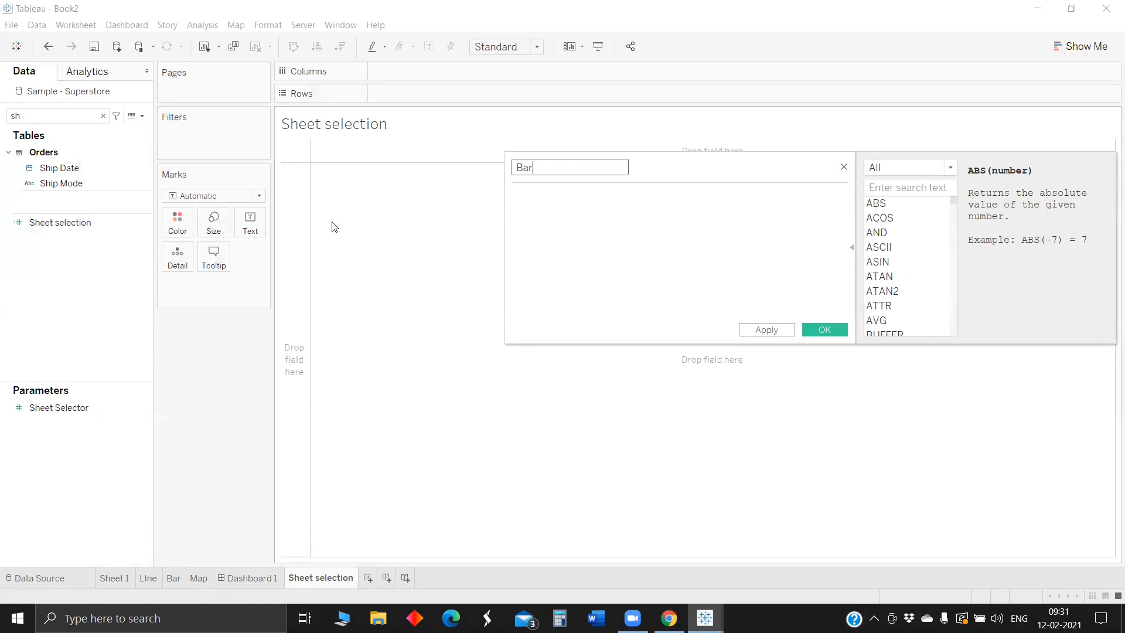
pyautogui.click(537, 231)
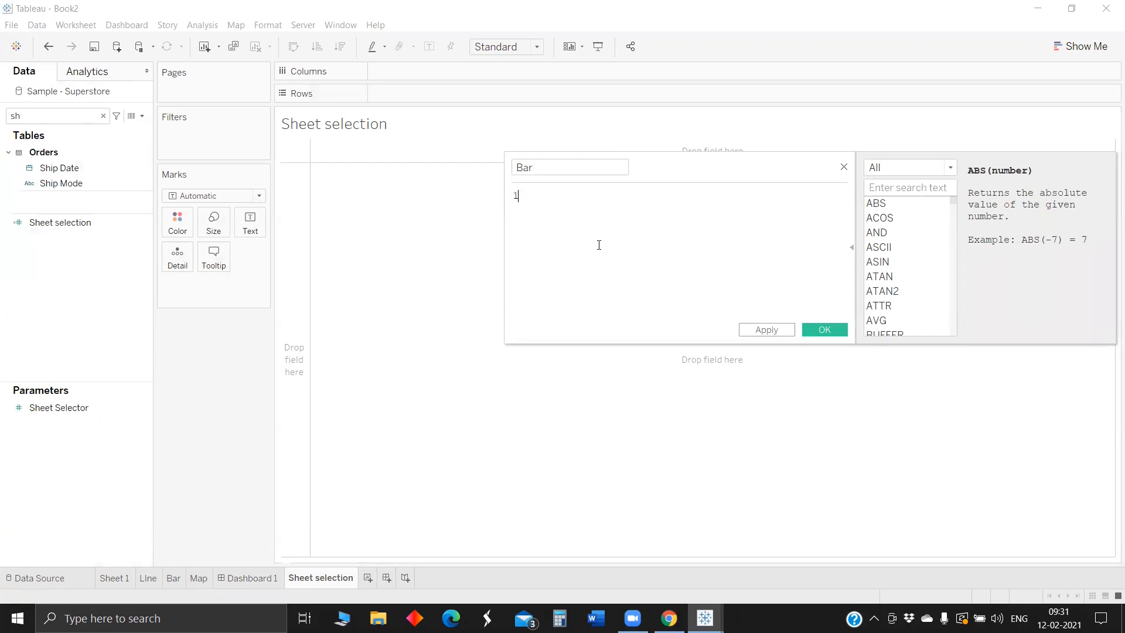
pyautogui.click(825, 329)
pyautogui.click(54, 119)
pyautogui.press('BackSpace')
pyautogui.press('BackSpace')
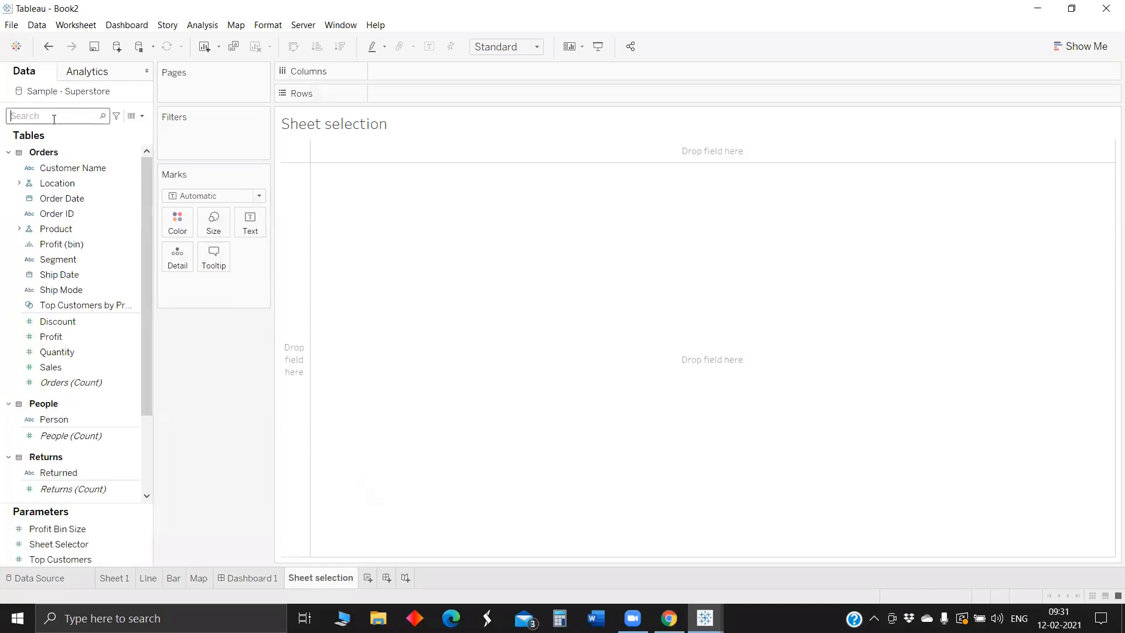
# Create a calculated field named Line with the formula 2.
pyautogui.click(142, 115)
pyautogui.click(103, 150)
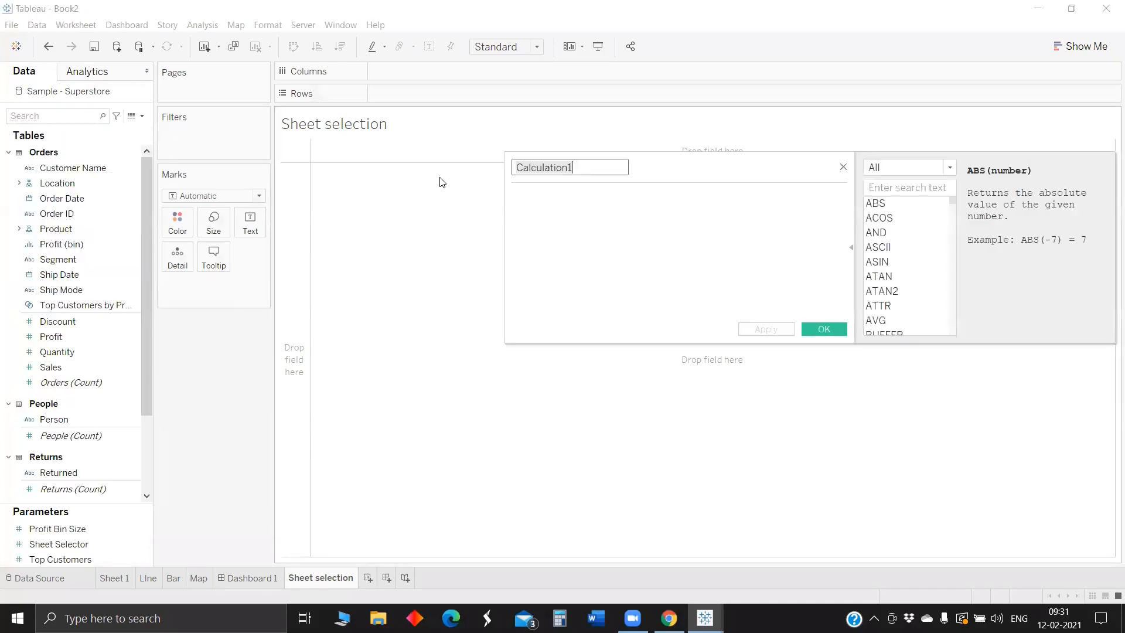
pyautogui.press('BackSpace')
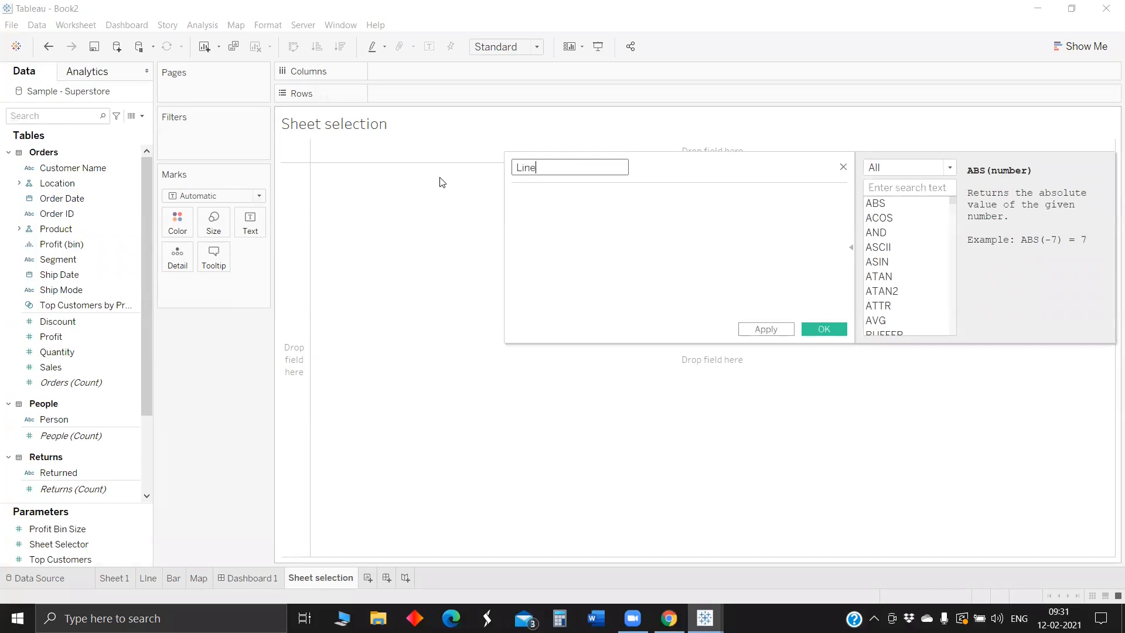
pyautogui.click(542, 194)
pyautogui.write('2')
pyautogui.click(823, 327)
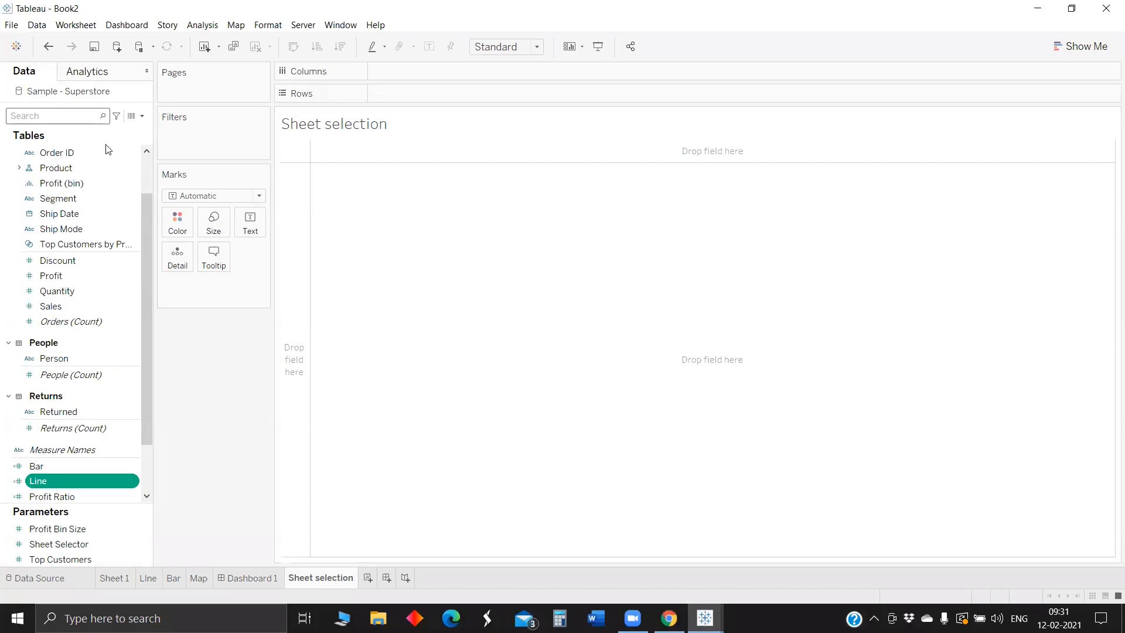
# Create a calculated field named Map alongside the Bar and Line fields.
pyautogui.click(142, 116)
pyautogui.click(119, 146)
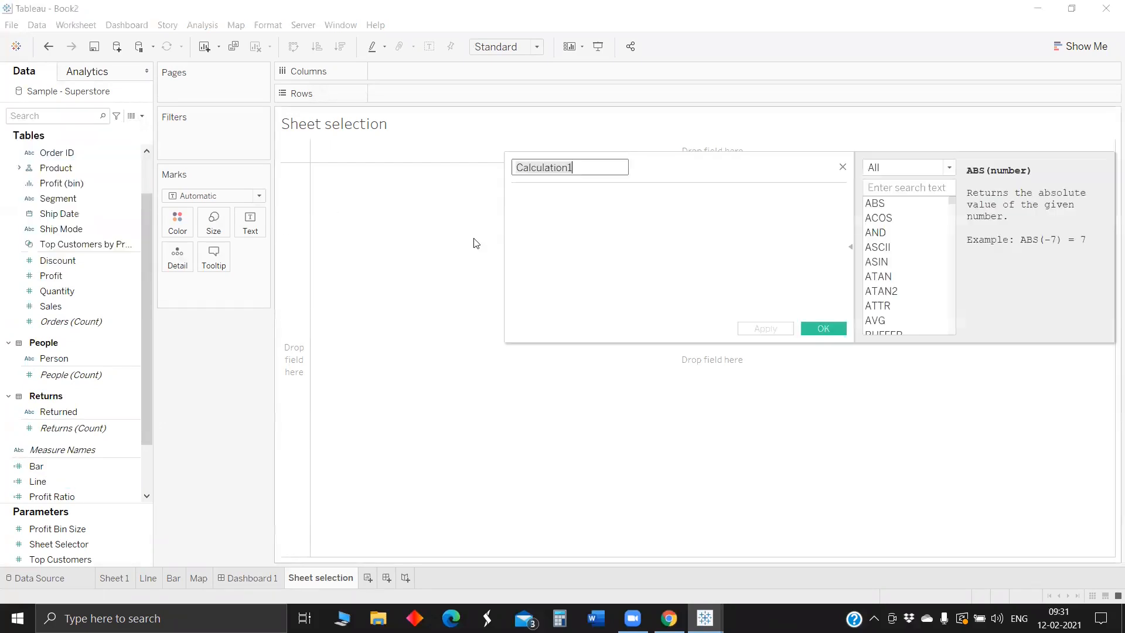
pyautogui.write('Map')
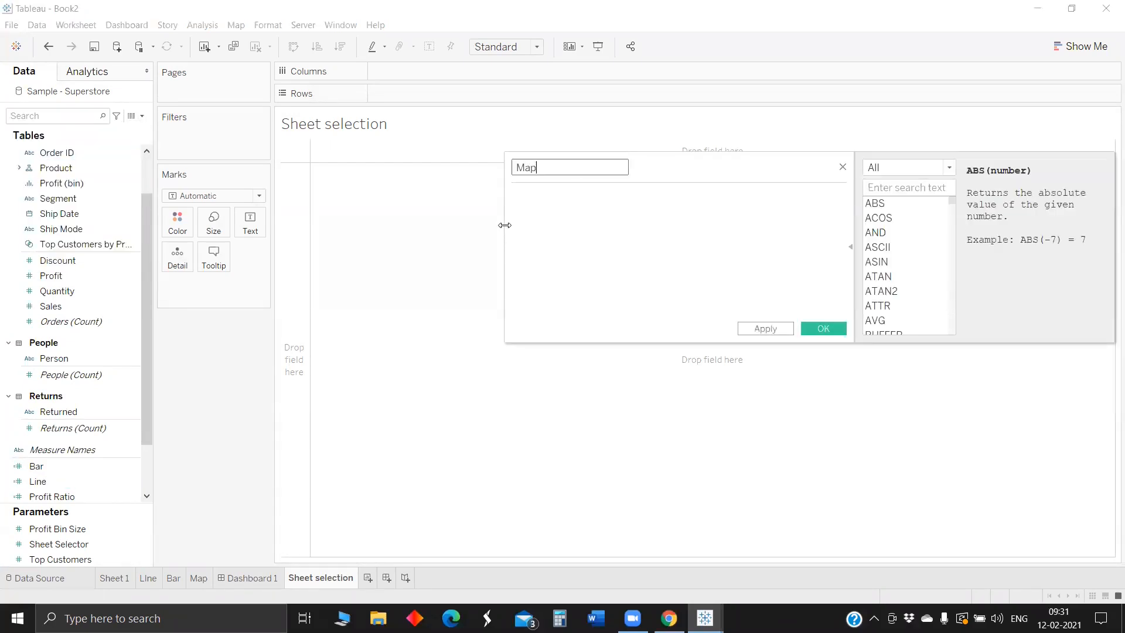
pyautogui.click(703, 218)
pyautogui.click(823, 328)
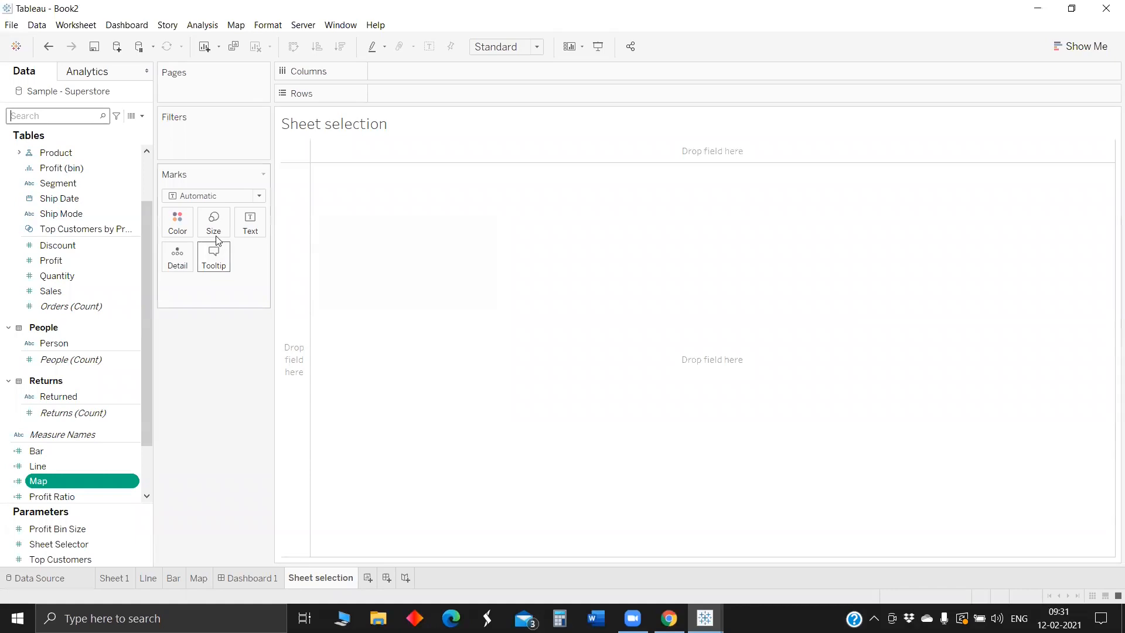
# Add two ad-hoc avg(0) calculations to Rows on the Sheet selection worksheet.
pyautogui.doubleClick(408, 95)
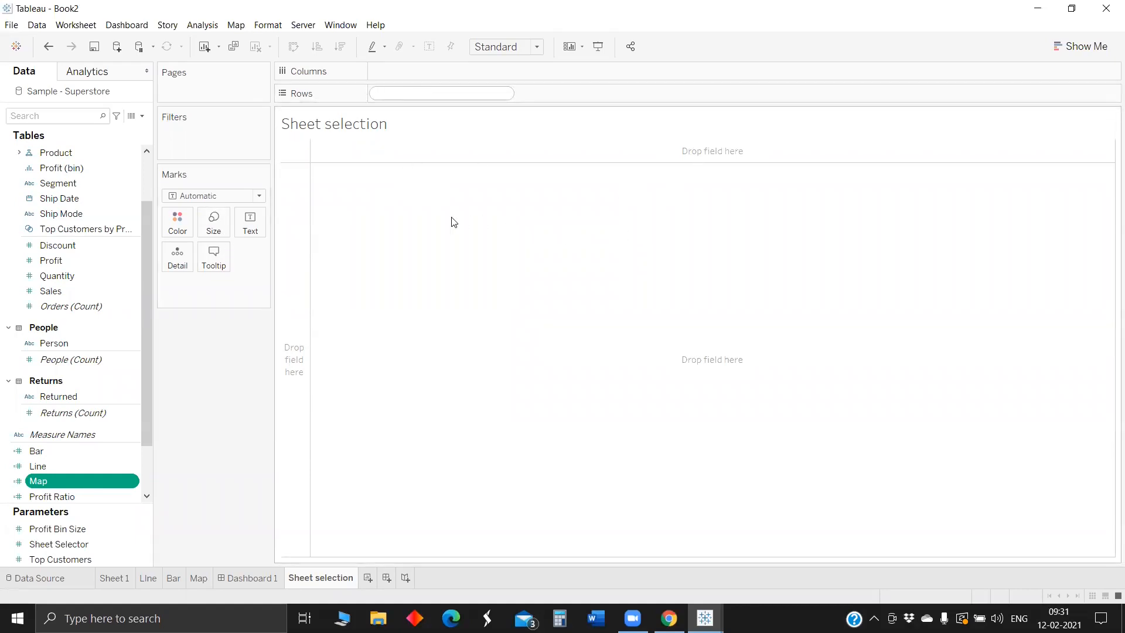
pyautogui.write('avg(')
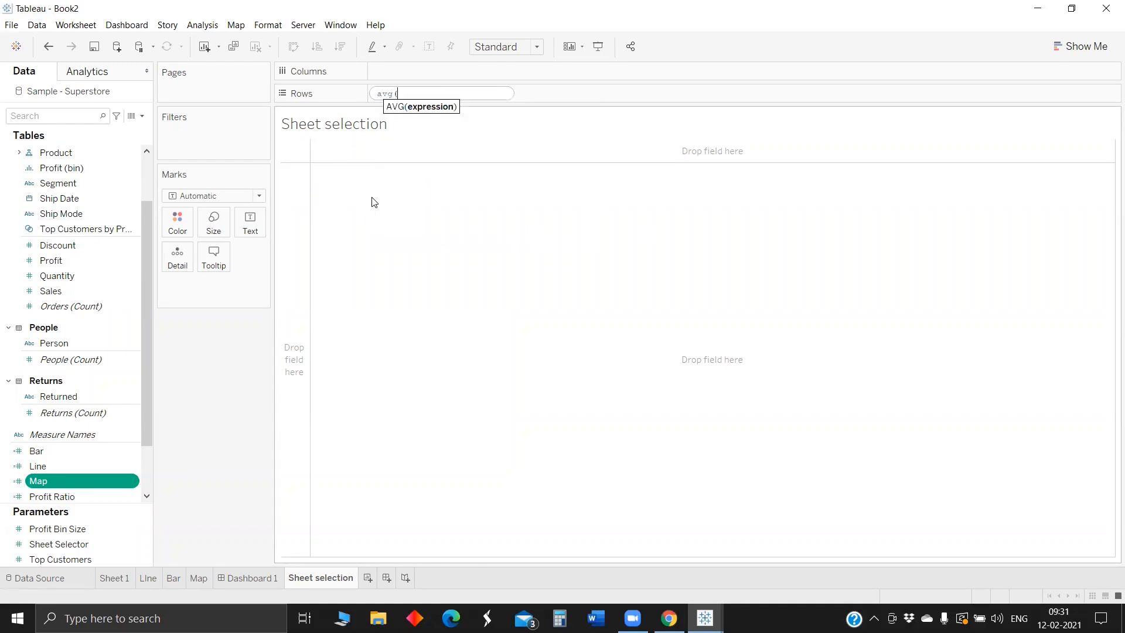
pyautogui.write('0)')
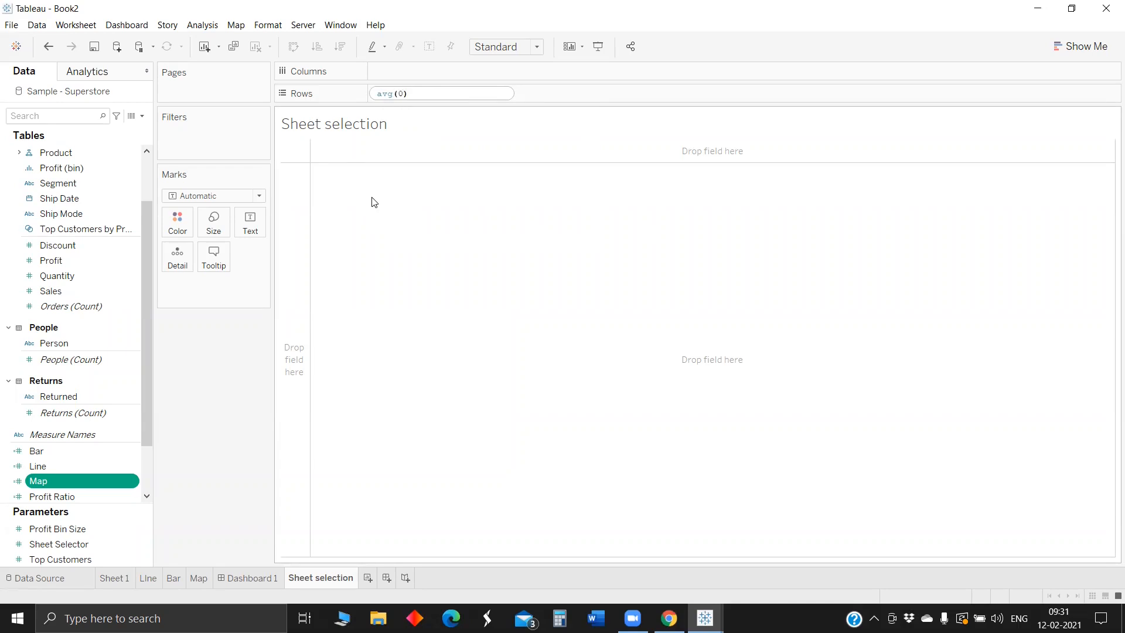
pyautogui.press('Return')
pyautogui.moveTo(427, 93)
pyautogui.mouseDown()
pyautogui.moveTo(536, 86)
pyautogui.moveTo(562, 98)
pyautogui.mouseUp()
pyautogui.doubleClick(522, 94)
pyautogui.write('avg(0)')
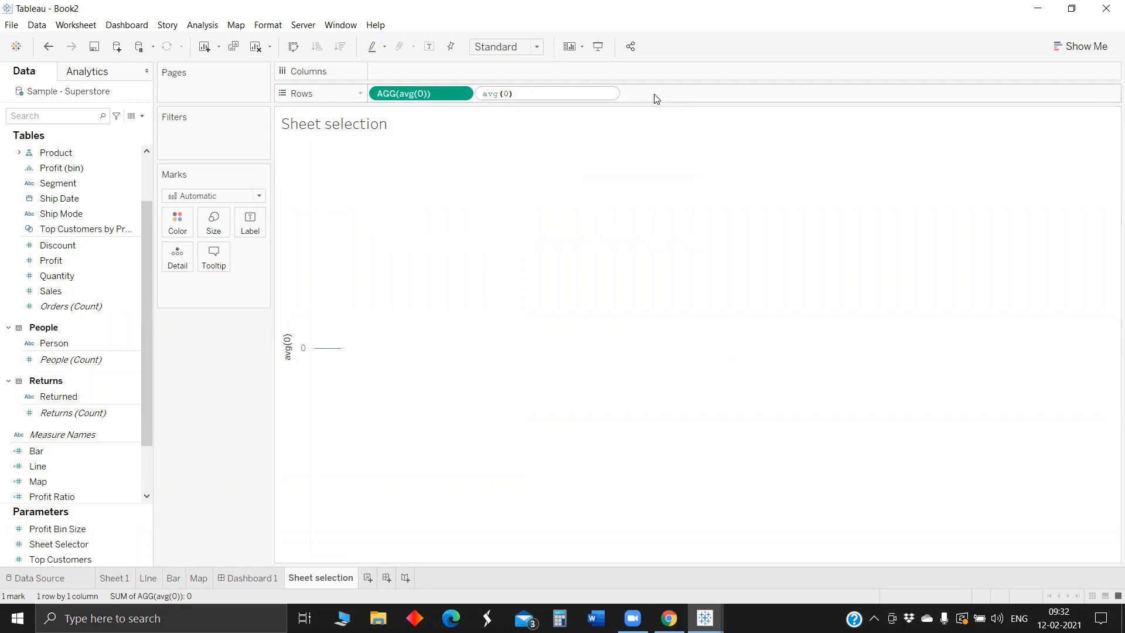
pyautogui.press('Return')
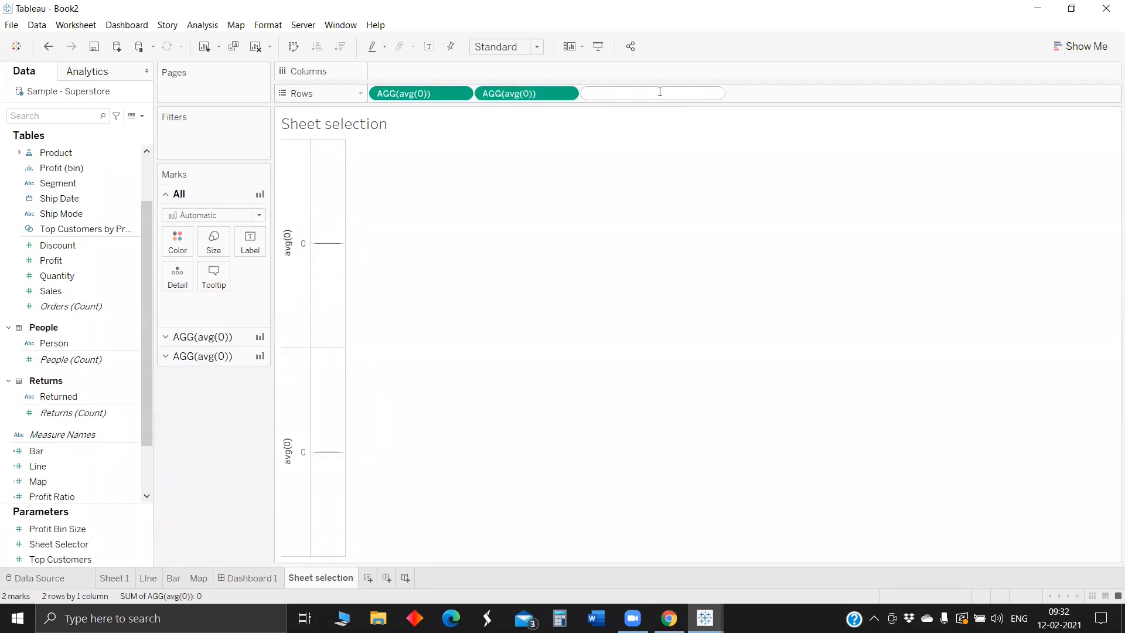
# Add a third ad-hoc avg(0) calculation to Rows and swap rows and columns so all three are on Columns.
pyautogui.write('avf(0')
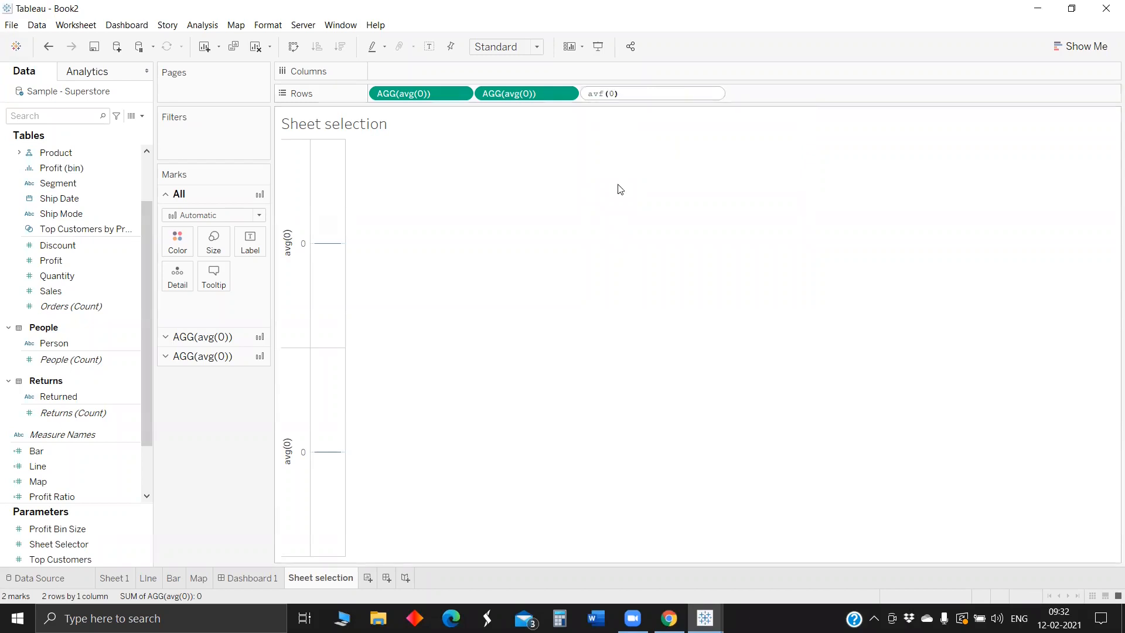
pyautogui.click(605, 94)
pyautogui.press('BackSpace')
pyautogui.write('g')
pyautogui.click(568, 271)
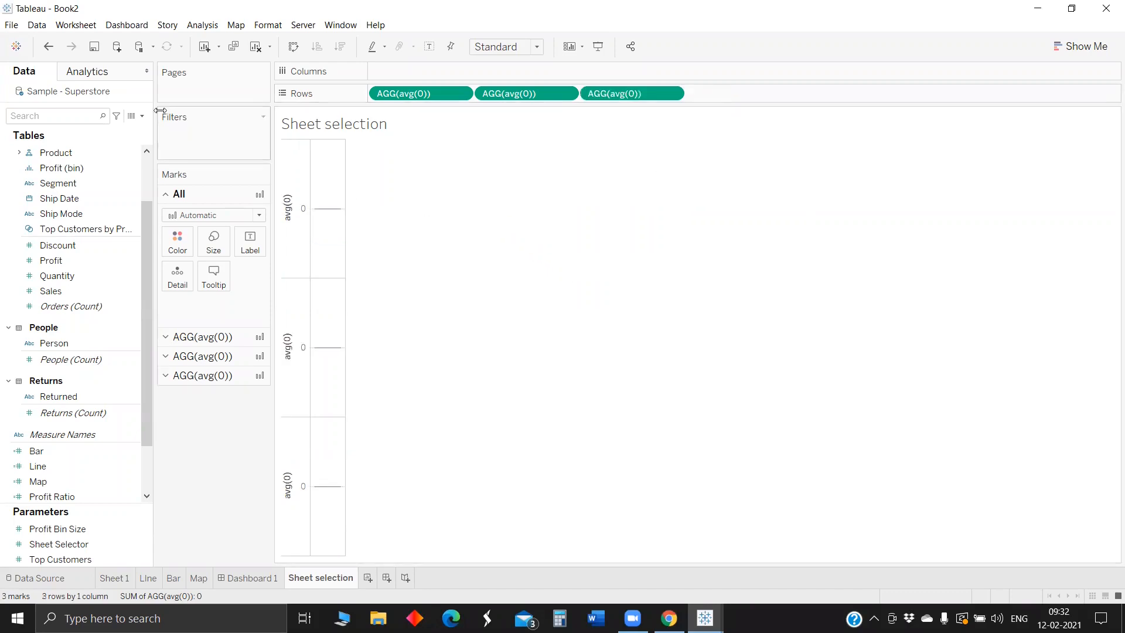
pyautogui.click(294, 46)
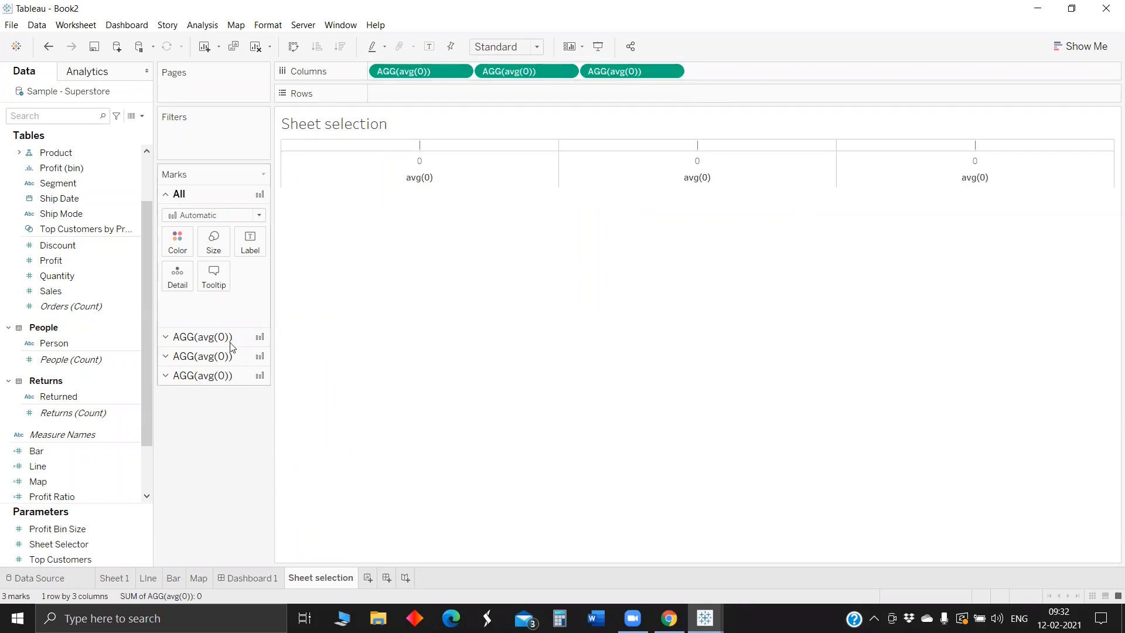
# Set the mark type of all avg(0) axes to Shape and assign the Bar field to Shape for the first avg(0).
pyautogui.click(181, 337)
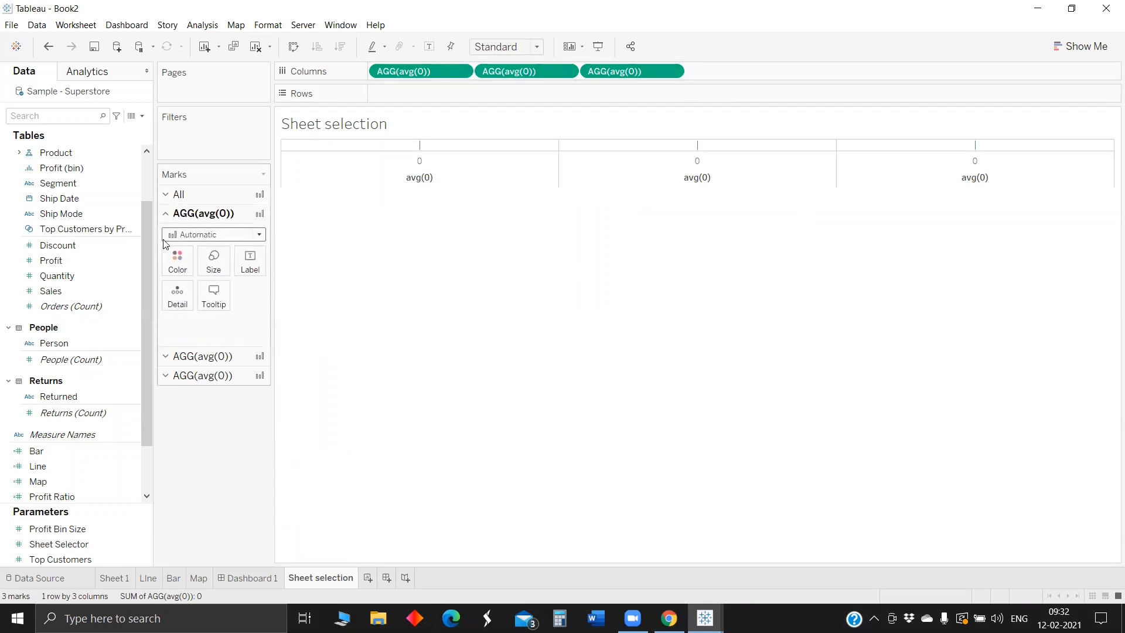
pyautogui.click(63, 115)
pyautogui.write('ba')
pyautogui.moveTo(36, 163)
pyautogui.mouseDown()
pyautogui.moveTo(131, 230)
pyautogui.moveTo(188, 296)
pyautogui.moveTo(117, 287)
pyautogui.moveTo(20, 163)
pyautogui.mouseUp()
pyautogui.click(215, 197)
pyautogui.click(215, 216)
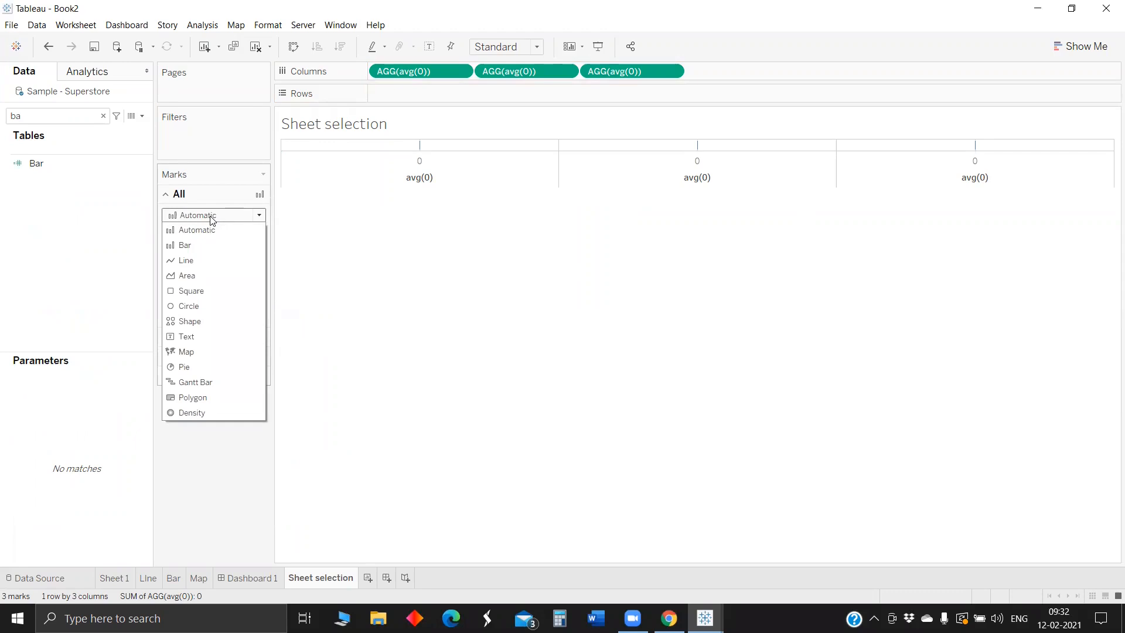
pyautogui.click(202, 321)
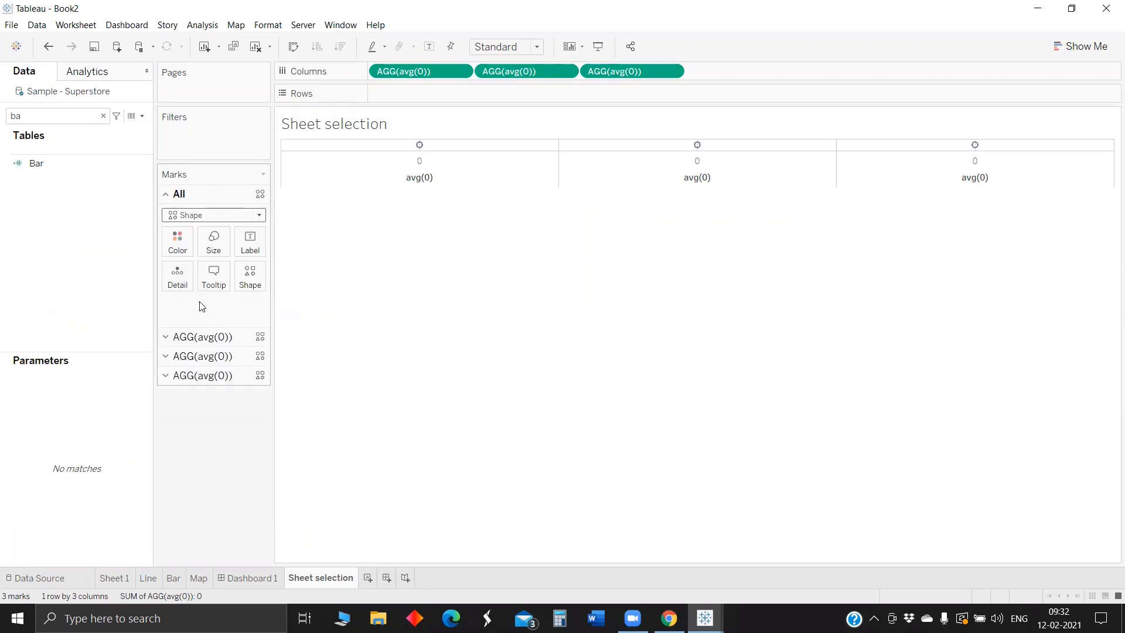
pyautogui.click(206, 340)
pyautogui.moveTo(73, 165); pyautogui.dragTo(238, 314)
# Find the Line field and assign it to Shape for the second avg(0).
pyautogui.click(205, 356)
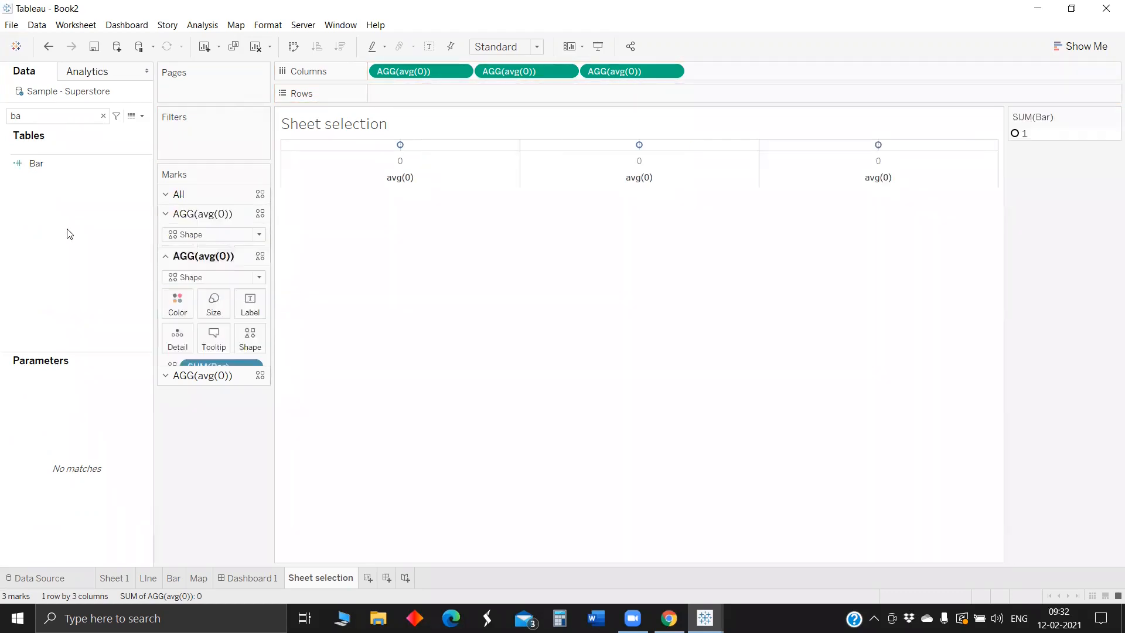
pyautogui.press('BackSpace')
pyautogui.press('BackSpace')
pyautogui.write('li')
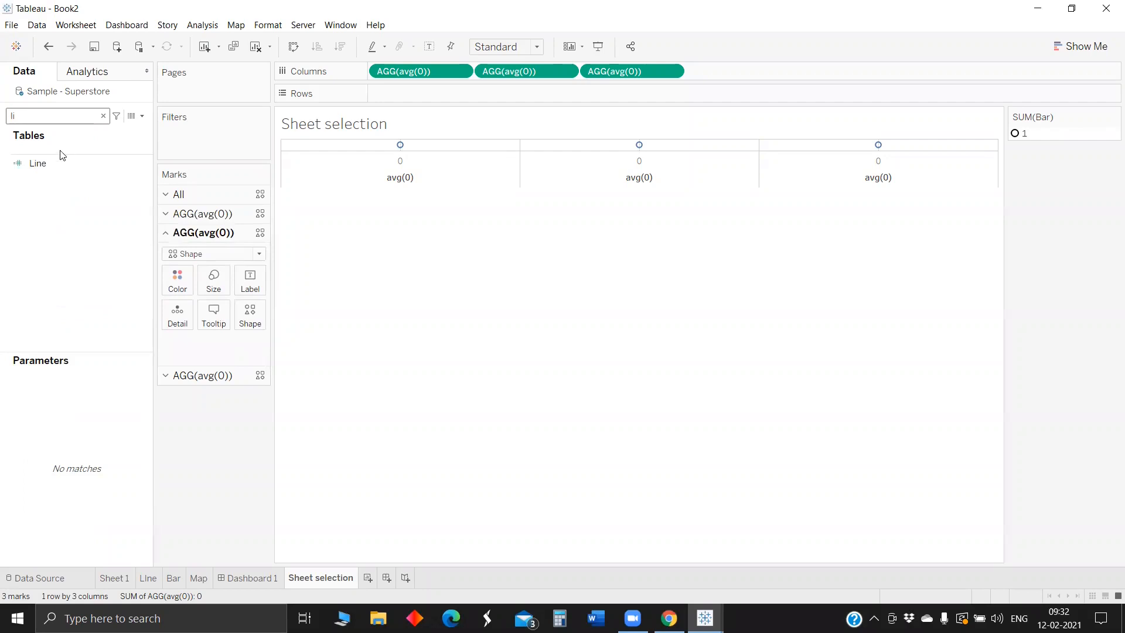
pyautogui.moveTo(48, 160); pyautogui.dragTo(247, 319)
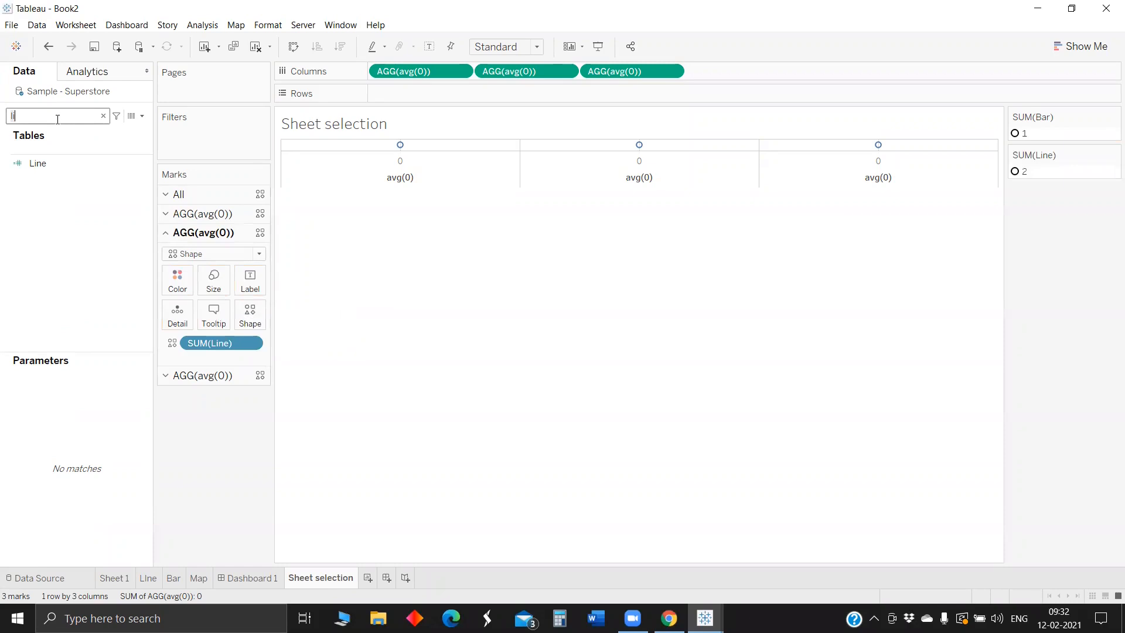
# Find the Map field and assign it to Shape for the third avg(0).
pyautogui.click(179, 375)
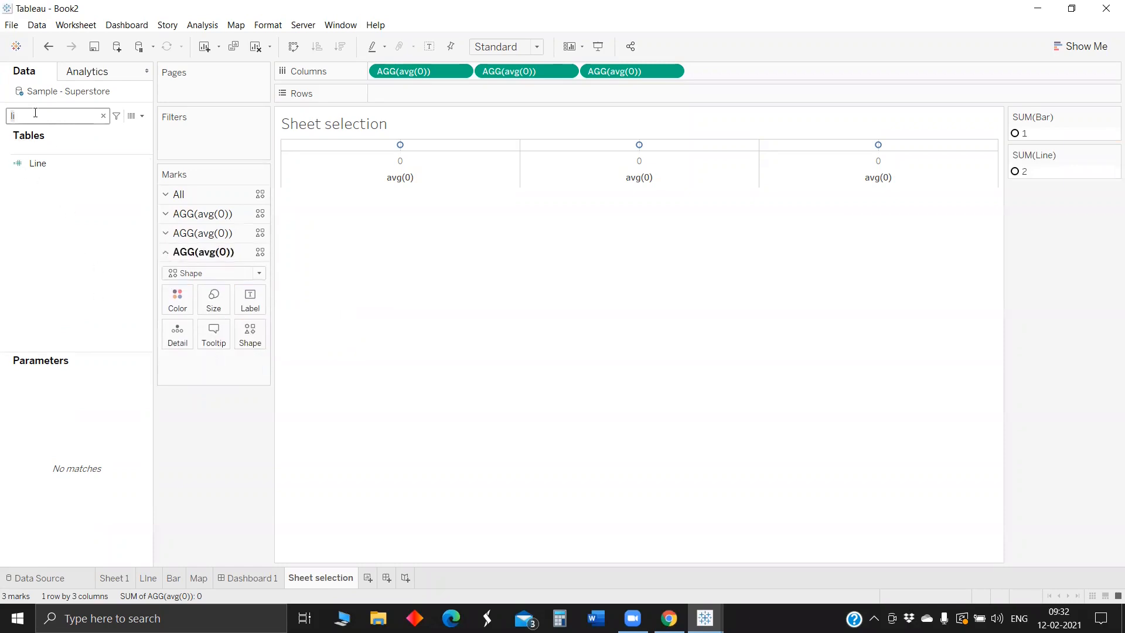
pyautogui.press('BackSpace')
pyautogui.press('BackSpace')
pyautogui.write('ap')
pyautogui.moveTo(38, 163); pyautogui.dragTo(251, 336)
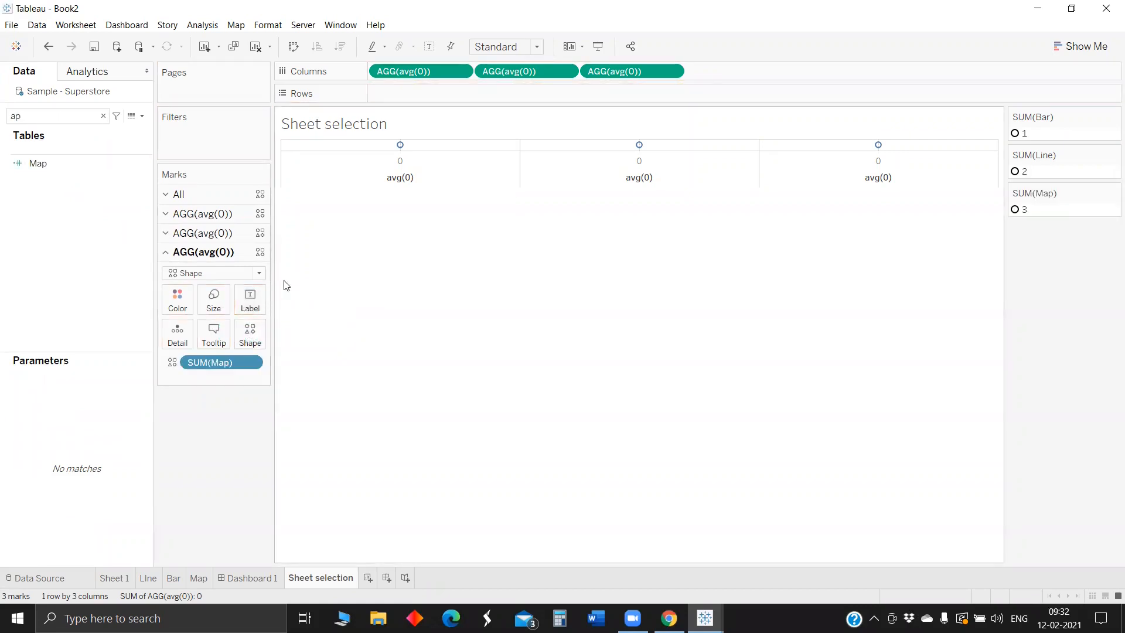
# Give the Bar mark of the first avg(0) the bar chart icon from the Chart Type shape palette.
pyautogui.click(211, 215)
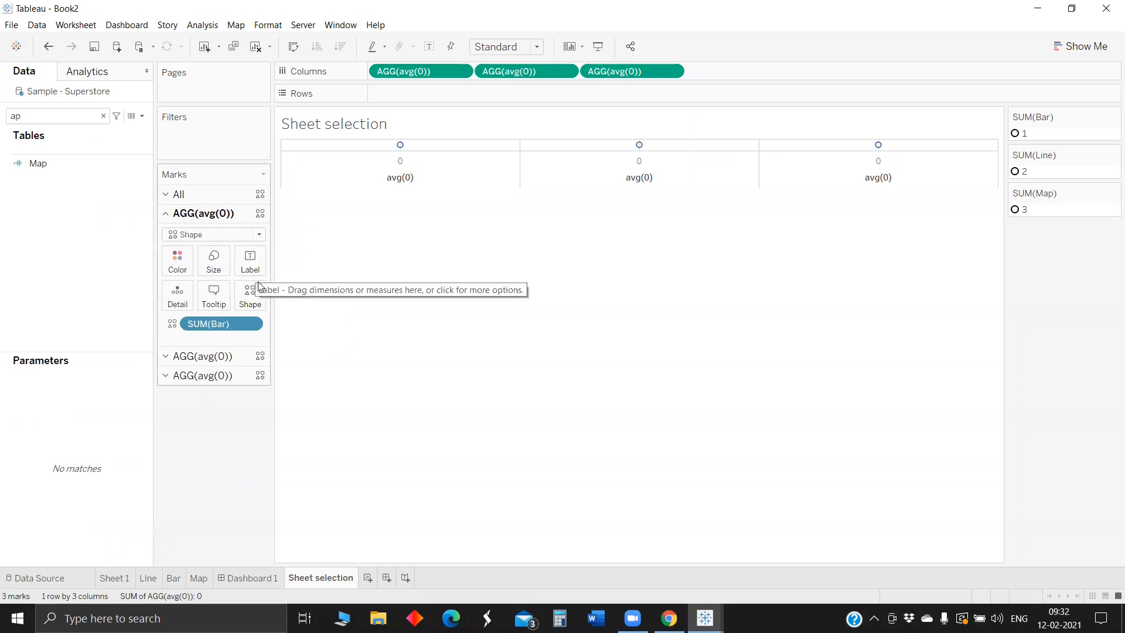
pyautogui.click(255, 299)
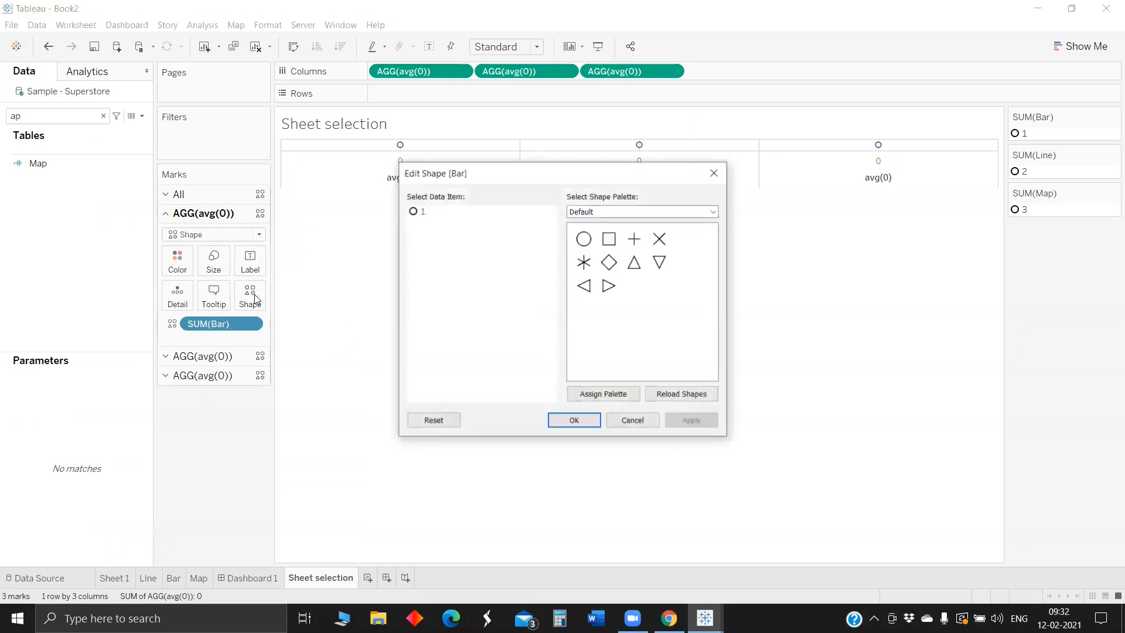
pyautogui.click(605, 212)
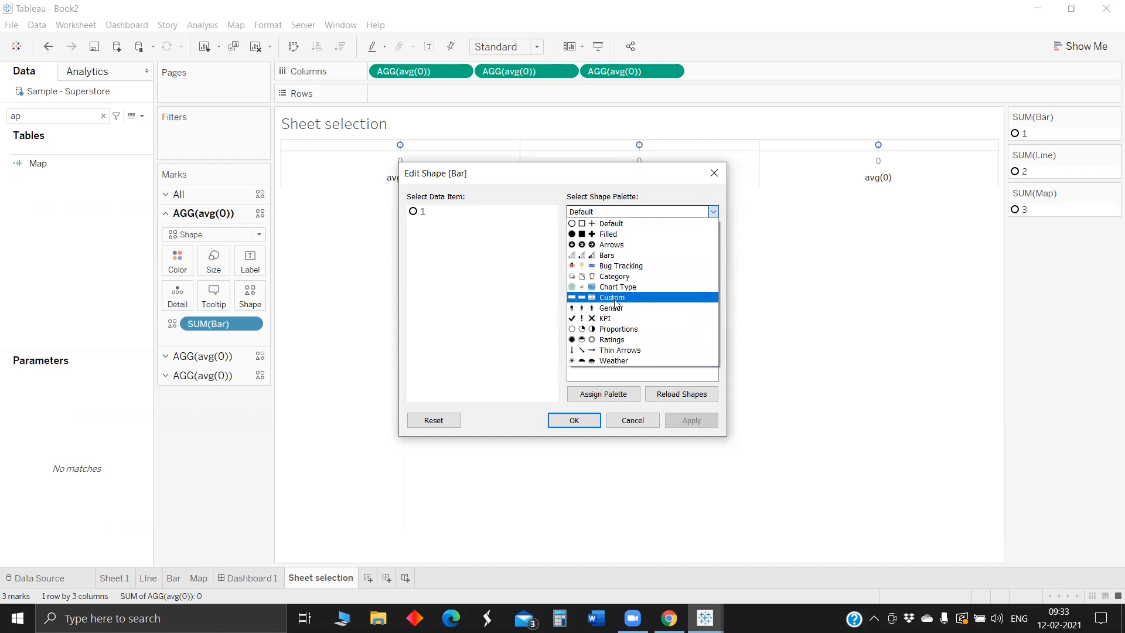
pyautogui.click(636, 287)
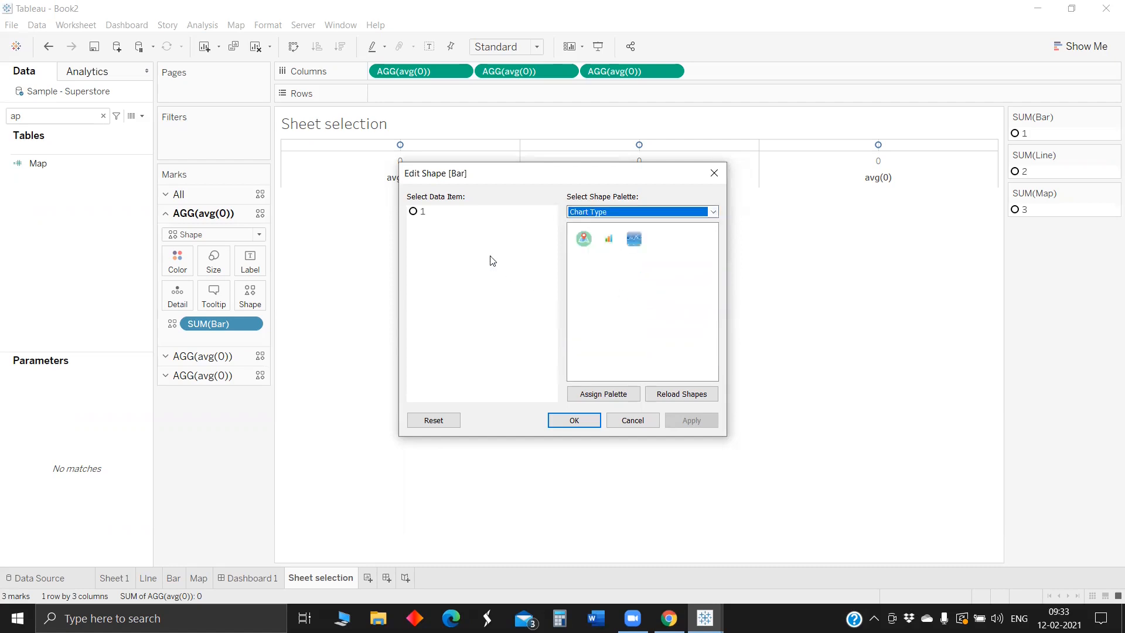
pyautogui.click(417, 212)
pyautogui.click(609, 238)
pyautogui.click(574, 421)
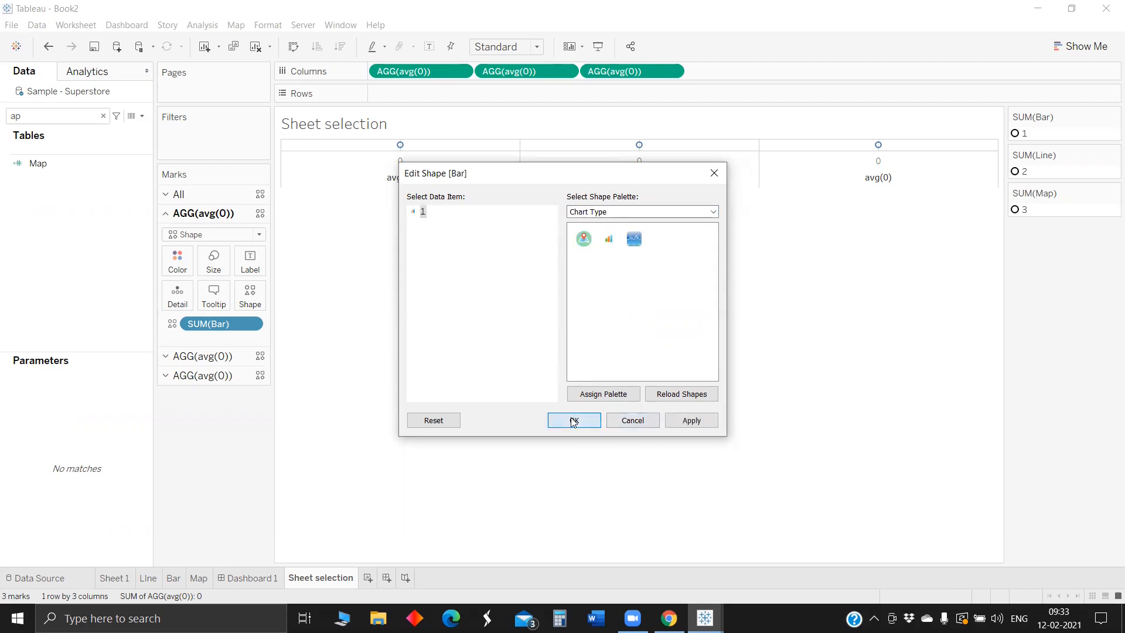
# Give the Line mark of the second avg(0) the line chart icon from the Chart Type shape palette.
pyautogui.click(221, 358)
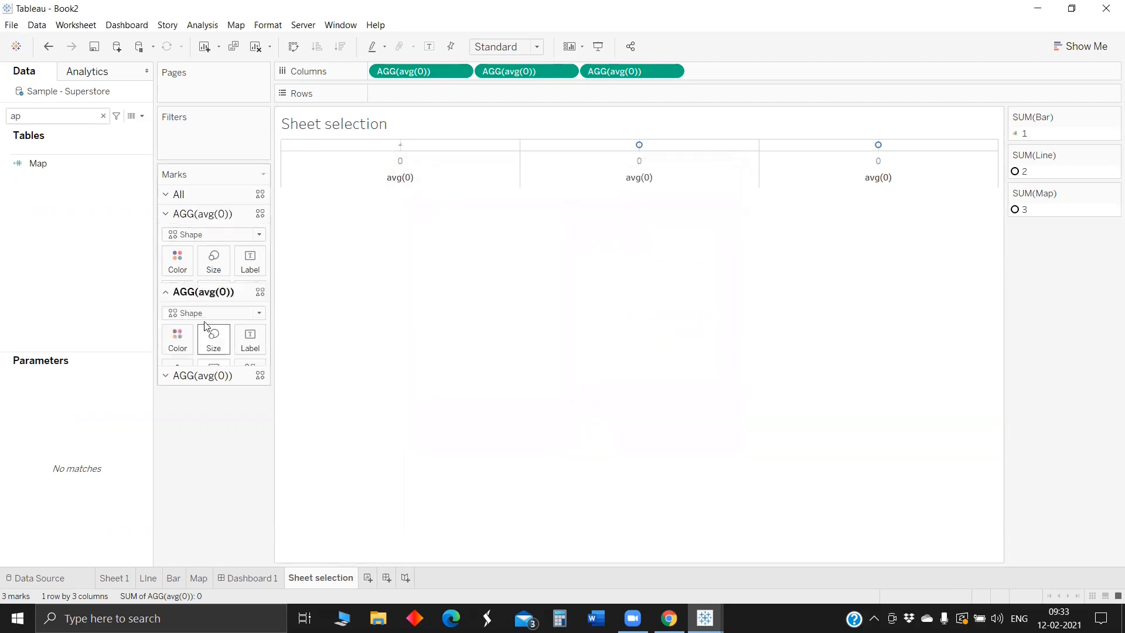
pyautogui.click(261, 319)
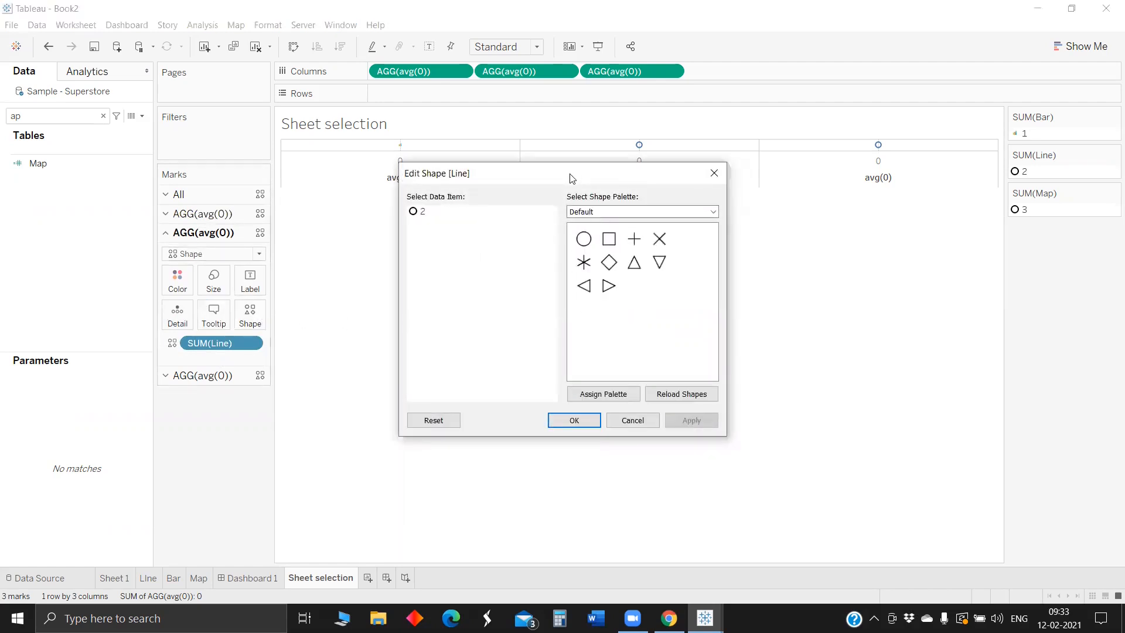
pyautogui.moveTo(572, 177); pyautogui.dragTo(595, 151)
pyautogui.click(440, 186)
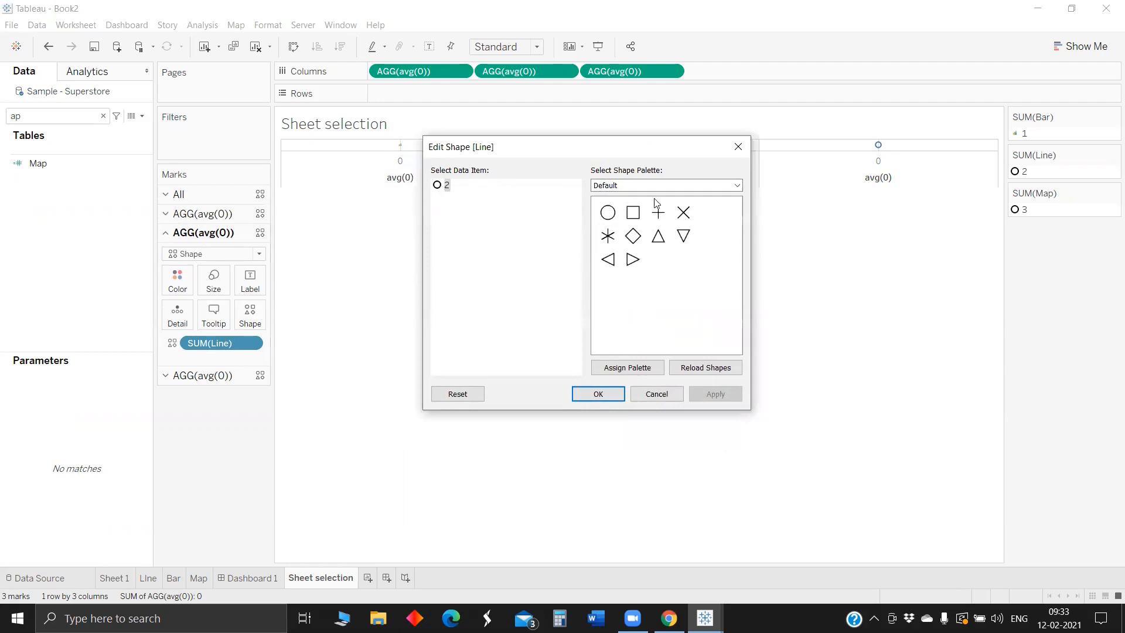
pyautogui.click(690, 185)
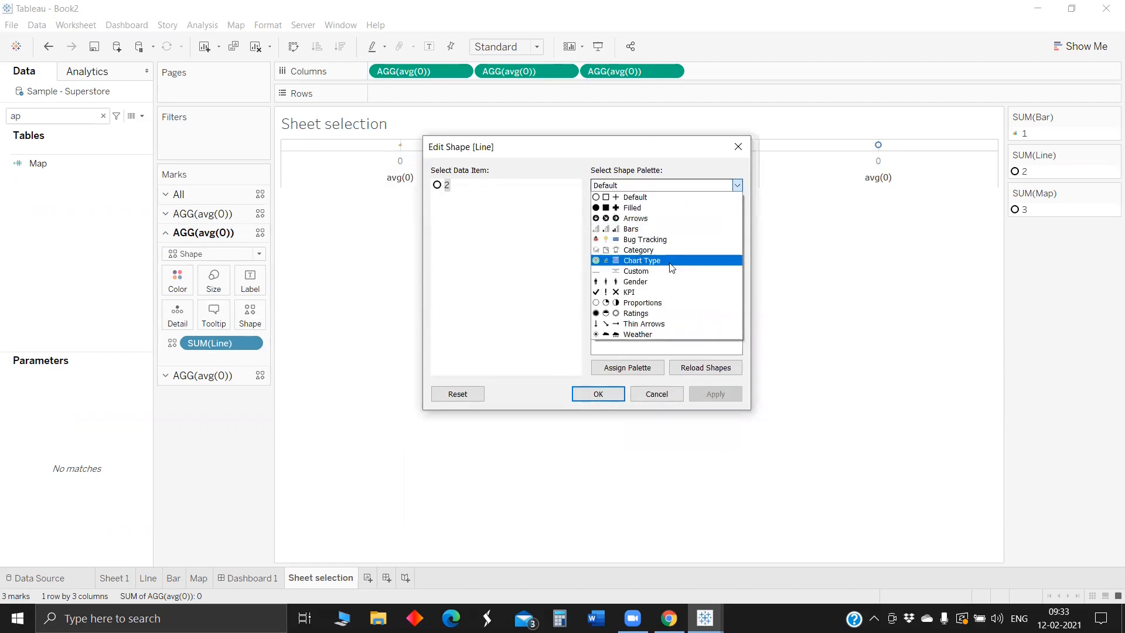
pyautogui.click(670, 262)
pyautogui.click(658, 212)
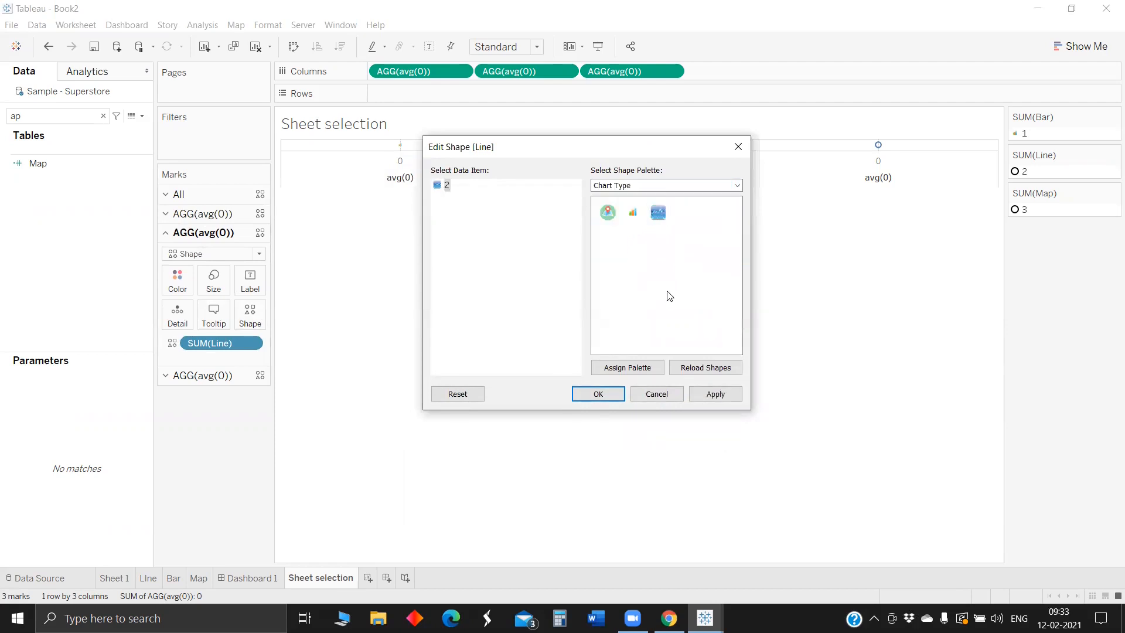
pyautogui.click(697, 395)
pyautogui.click(620, 396)
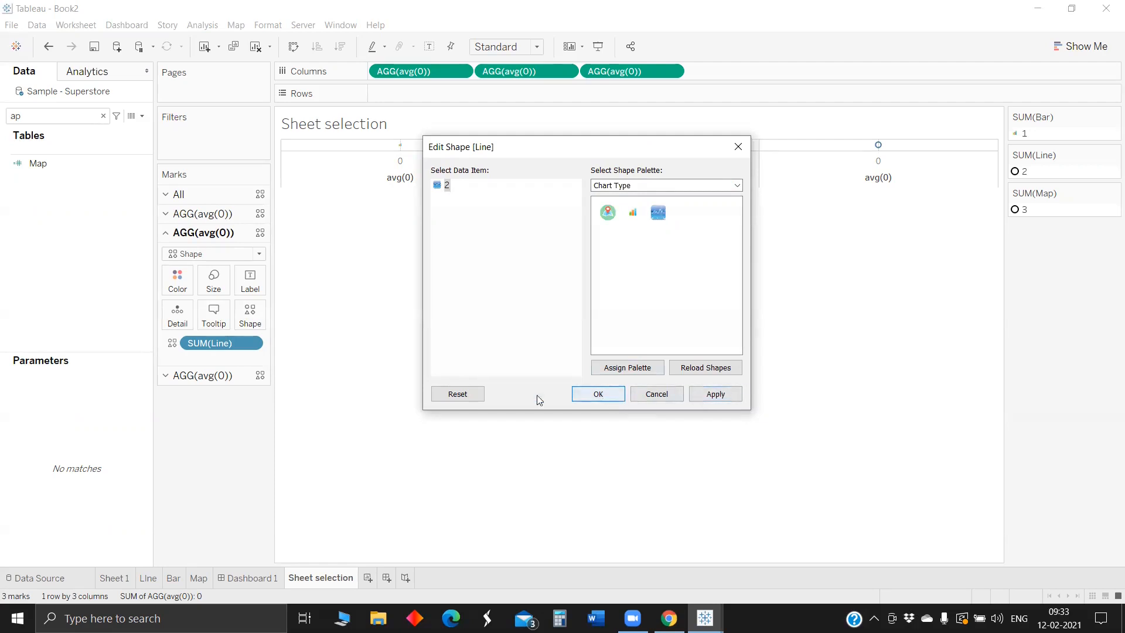
# Try to give the Map mark of the third avg(0) an icon from the Chart Type shape palette.
pyautogui.click(212, 375)
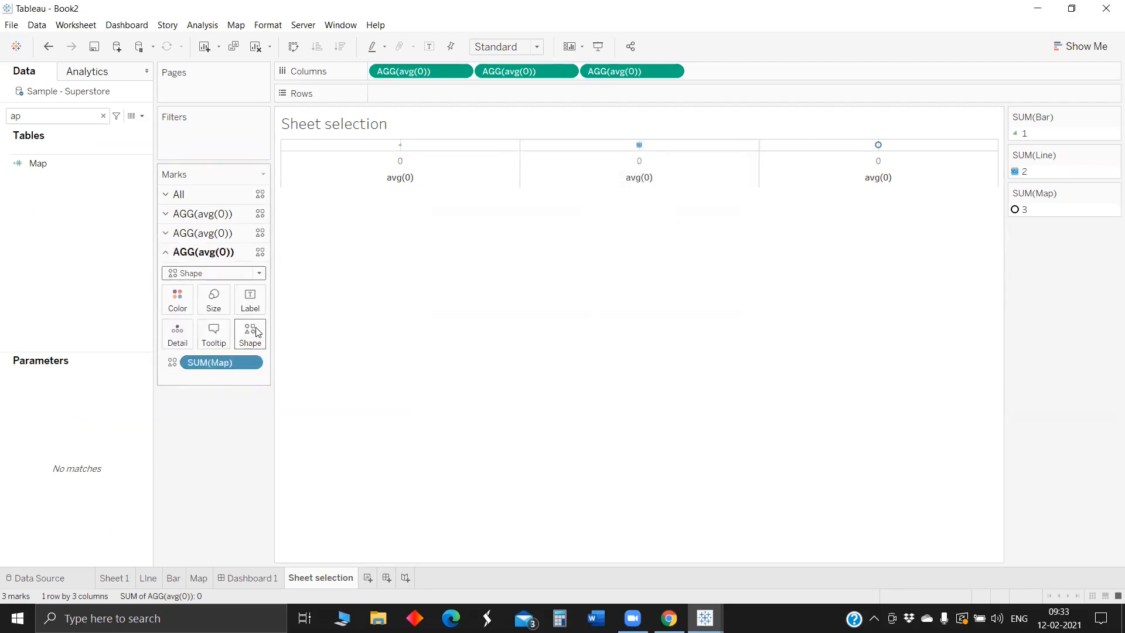
pyautogui.click(250, 333)
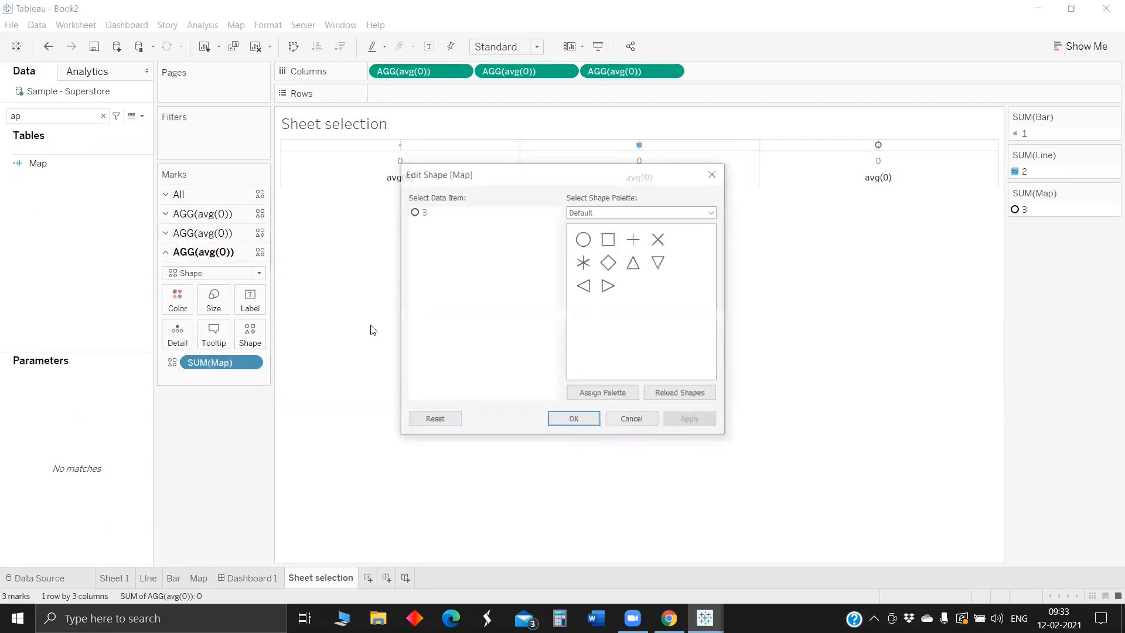
pyautogui.click(625, 212)
pyautogui.click(621, 287)
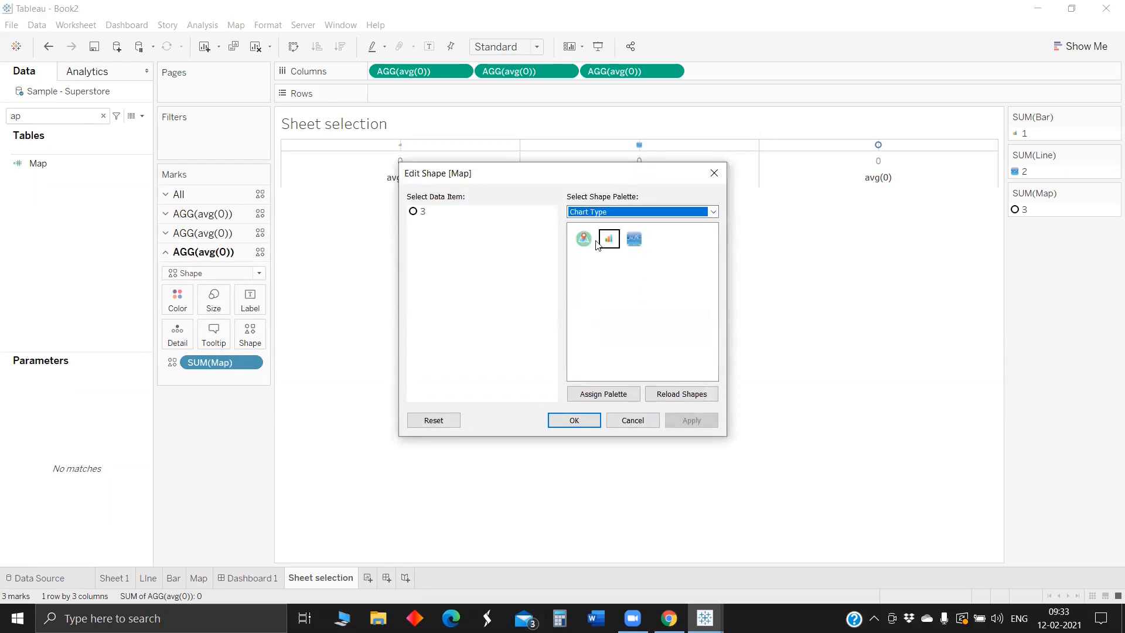
pyautogui.click(577, 420)
# Hide the avg(0) axis headers and make the row of shapes taller.
pyautogui.rightClick(391, 172)
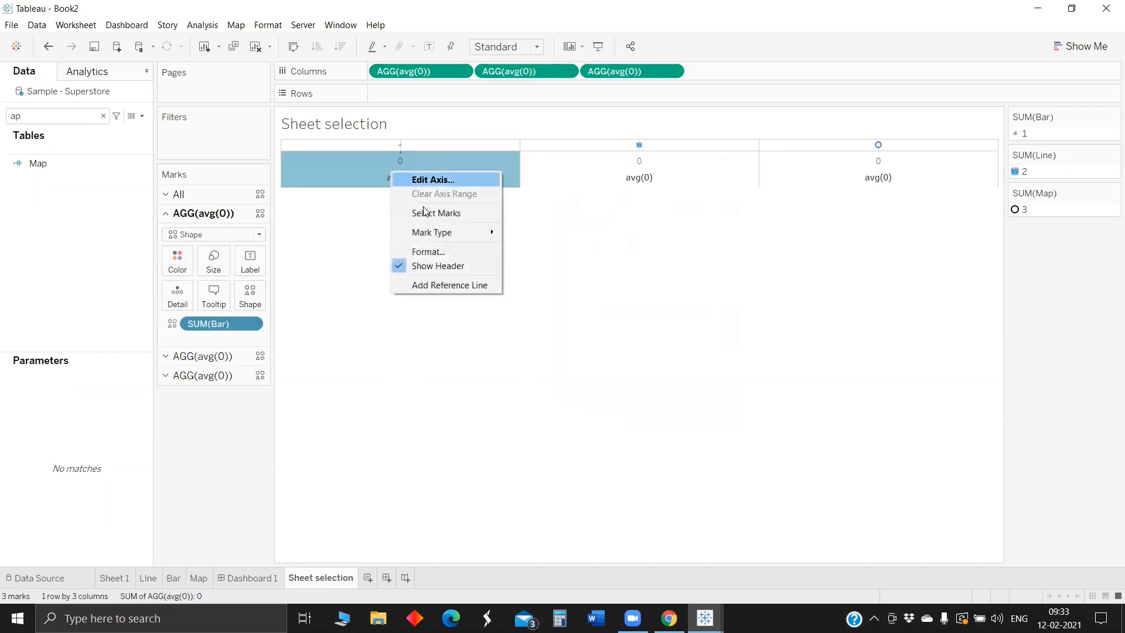
pyautogui.click(441, 267)
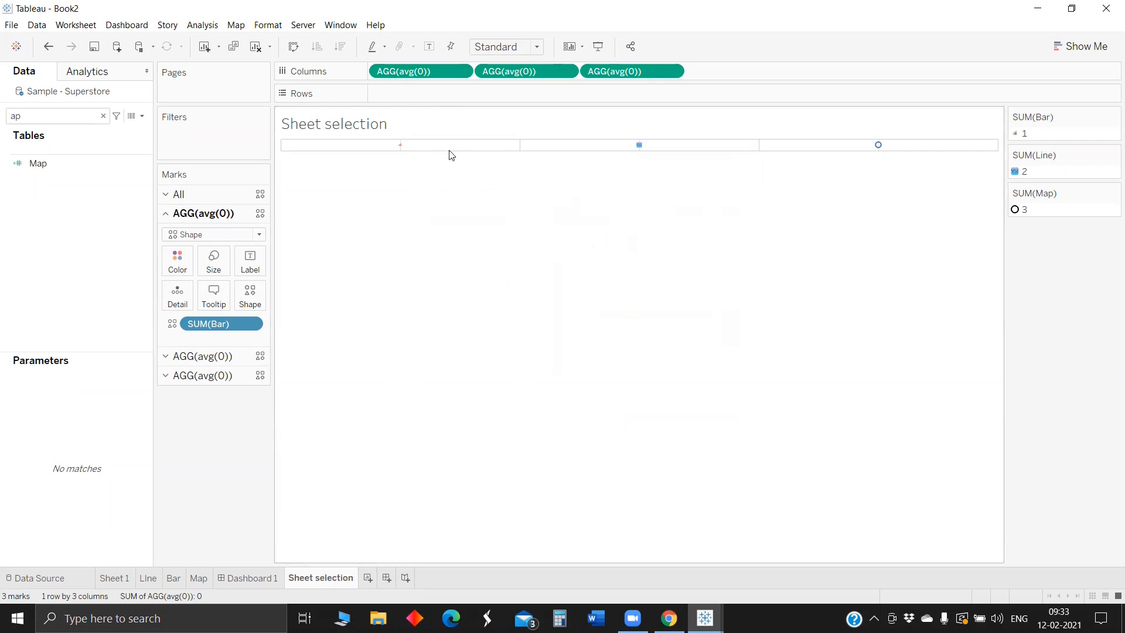
pyautogui.moveTo(447, 151); pyautogui.dragTo(444, 178)
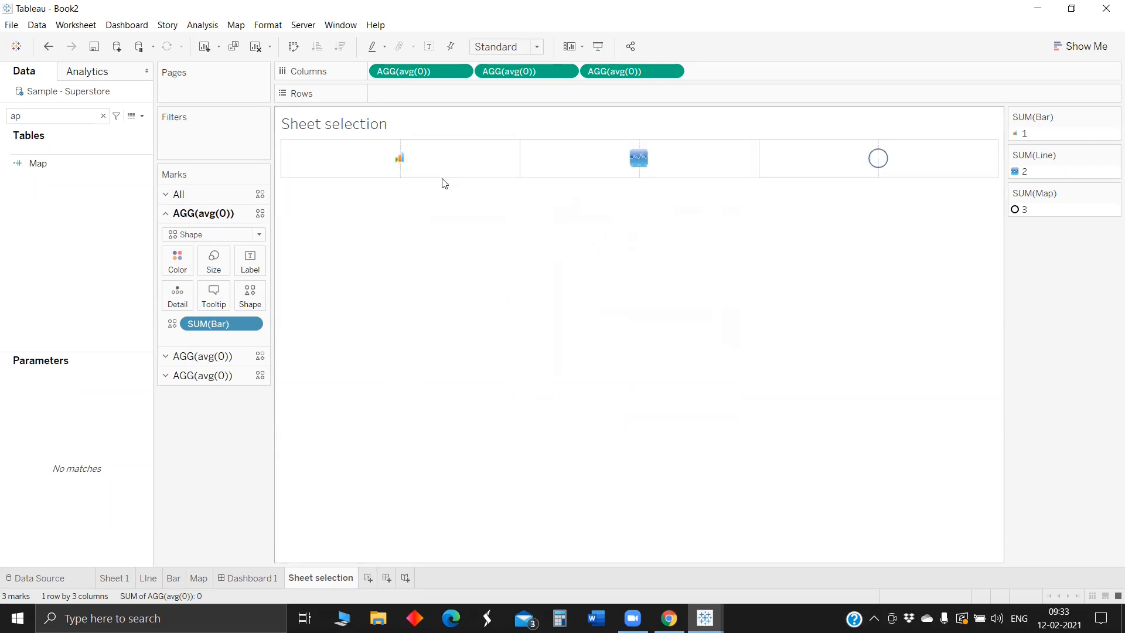
# Increase the mark size for all three avg(0) shapes together.
pyautogui.click(220, 194)
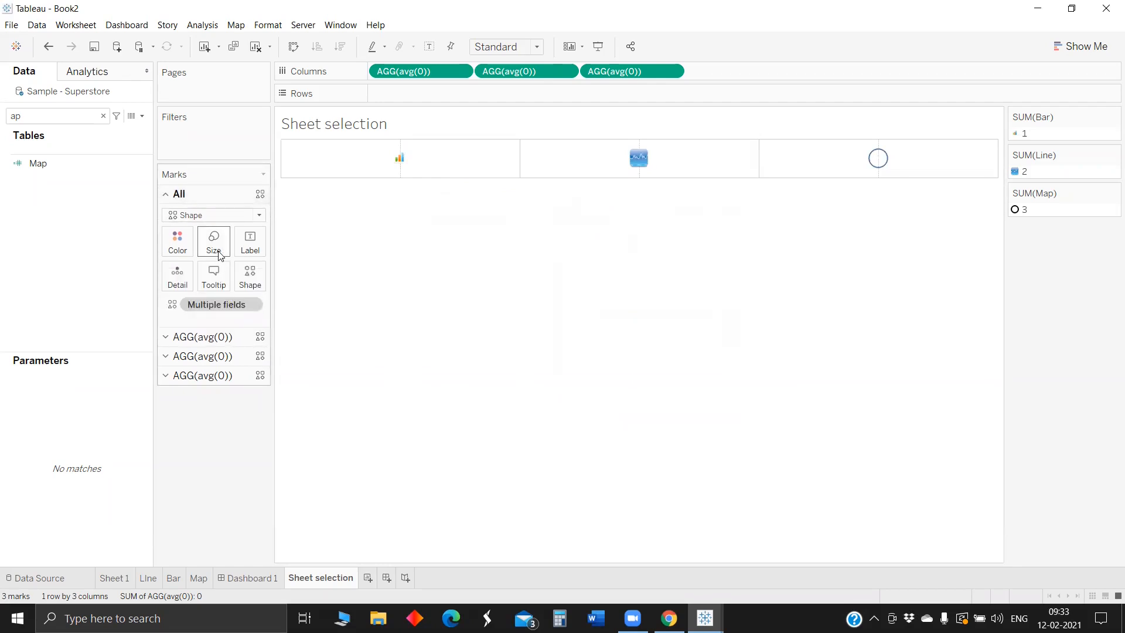
pyautogui.click(220, 256)
pyautogui.moveTo(232, 276); pyautogui.dragTo(257, 276)
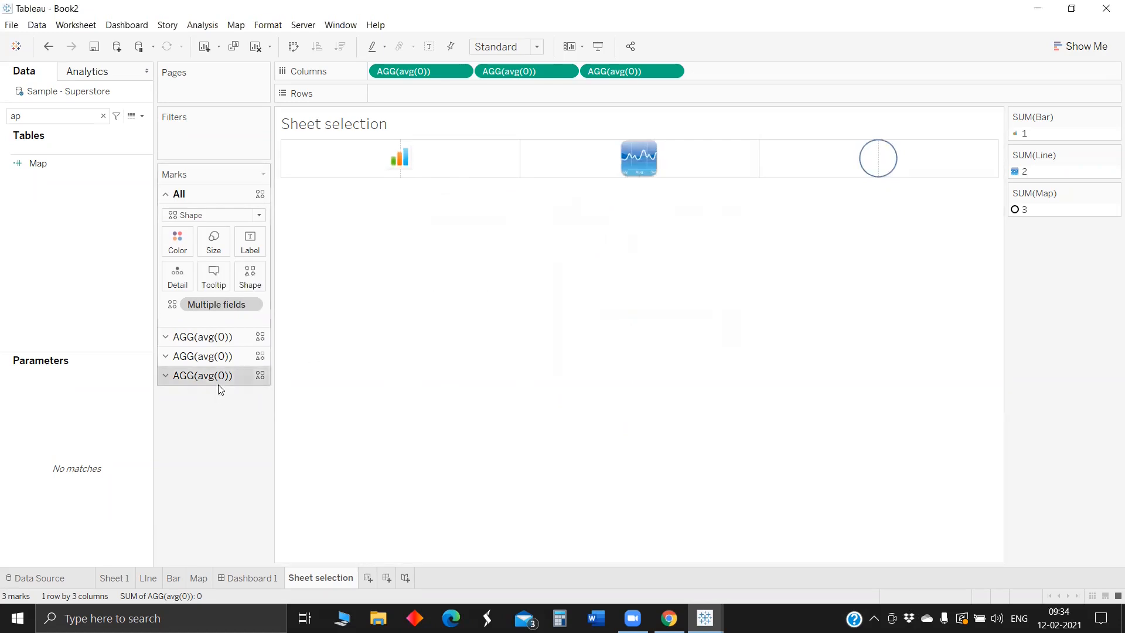
# Give the Map mark of the third avg(0) the map pin icon from the Chart Type shape palette.
pyautogui.click(205, 375)
pyautogui.click(250, 335)
pyautogui.click(422, 211)
pyautogui.click(713, 211)
pyautogui.click(618, 288)
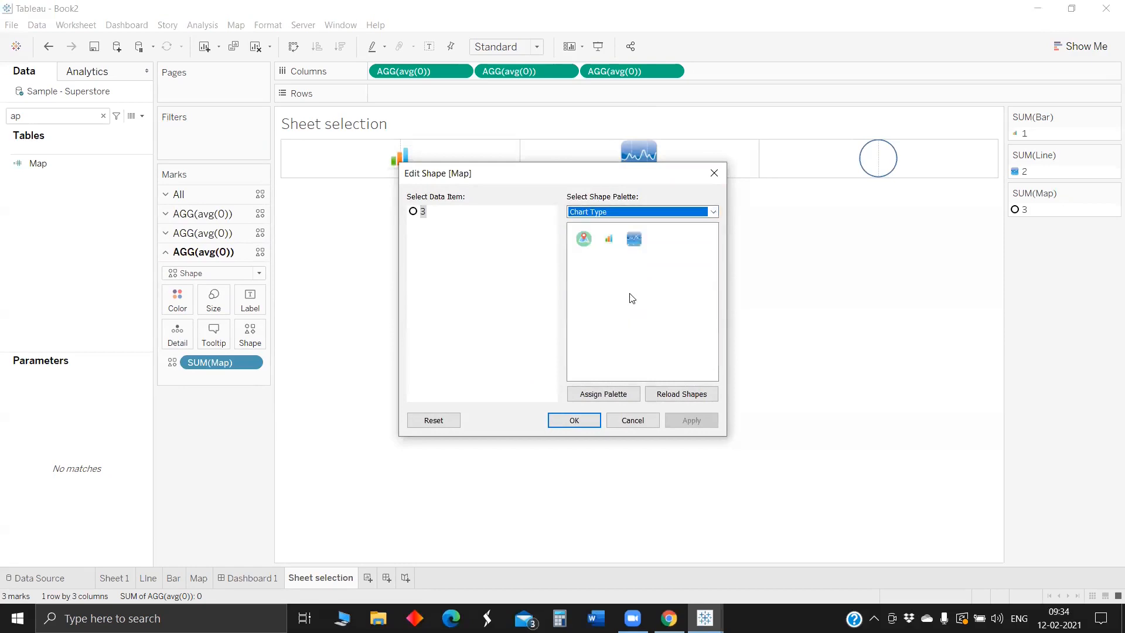
pyautogui.click(583, 239)
pyautogui.click(687, 421)
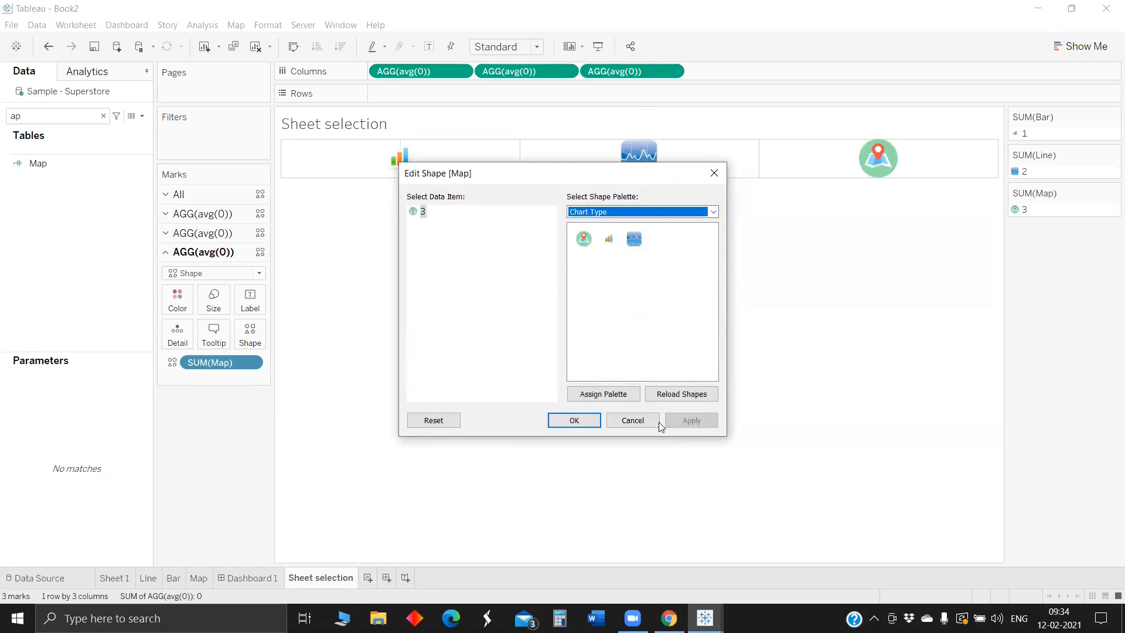
pyautogui.click(580, 420)
# Make the row of shapes slightly taller and increase the size of the bar chart icon only.
pyautogui.moveTo(537, 176); pyautogui.dragTo(537, 184)
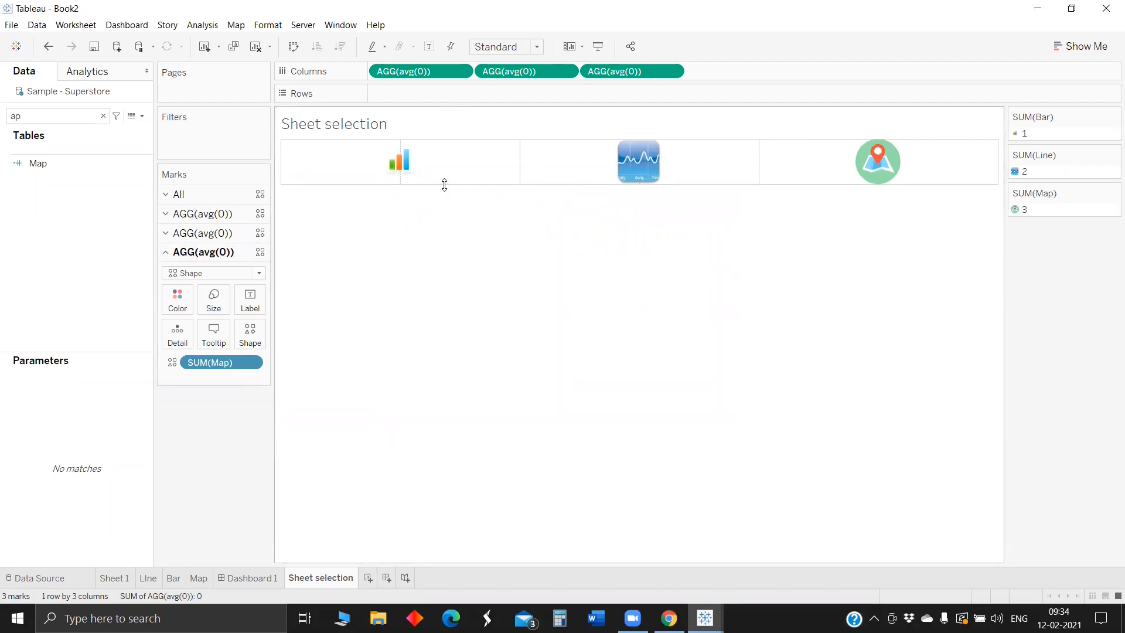
pyautogui.click(203, 214)
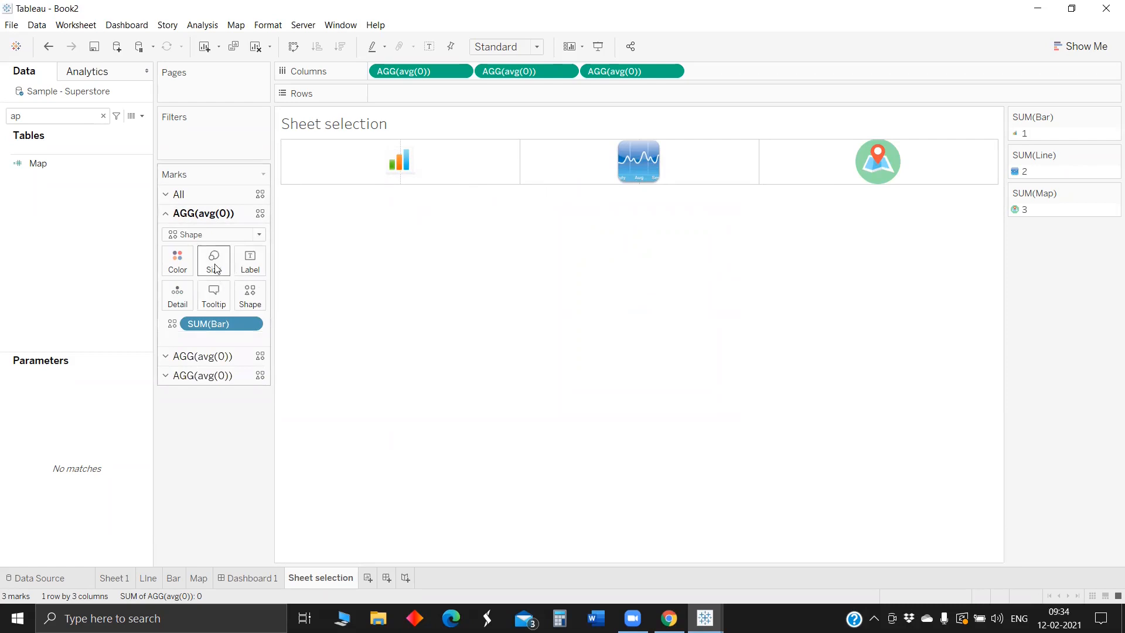
pyautogui.click(216, 268)
pyautogui.moveTo(257, 294); pyautogui.dragTo(270, 296)
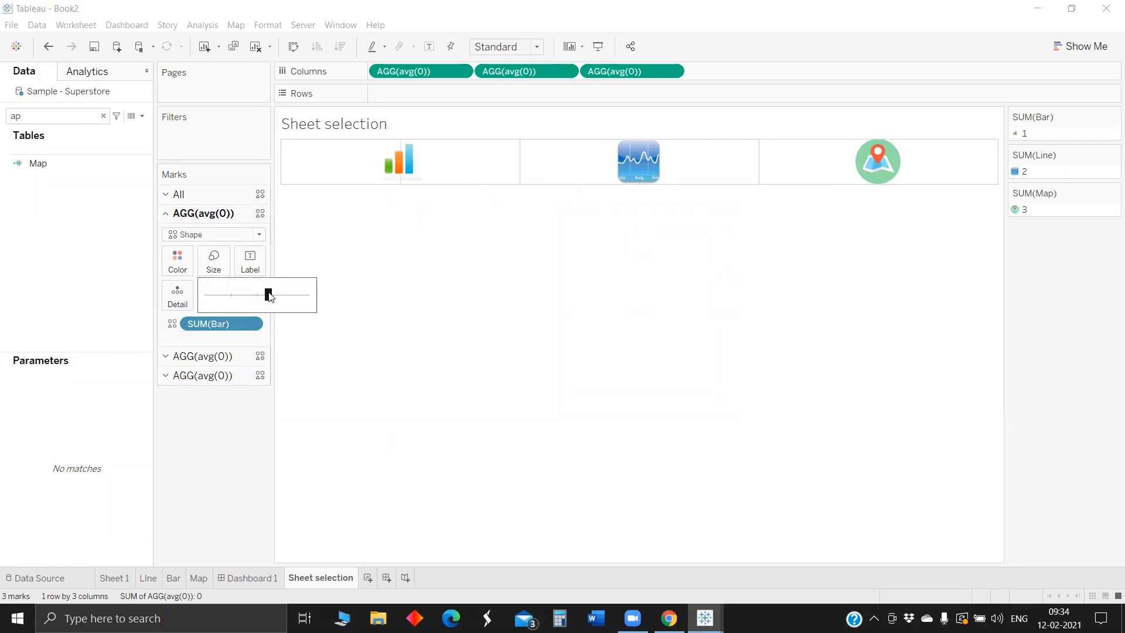
pyautogui.click(478, 274)
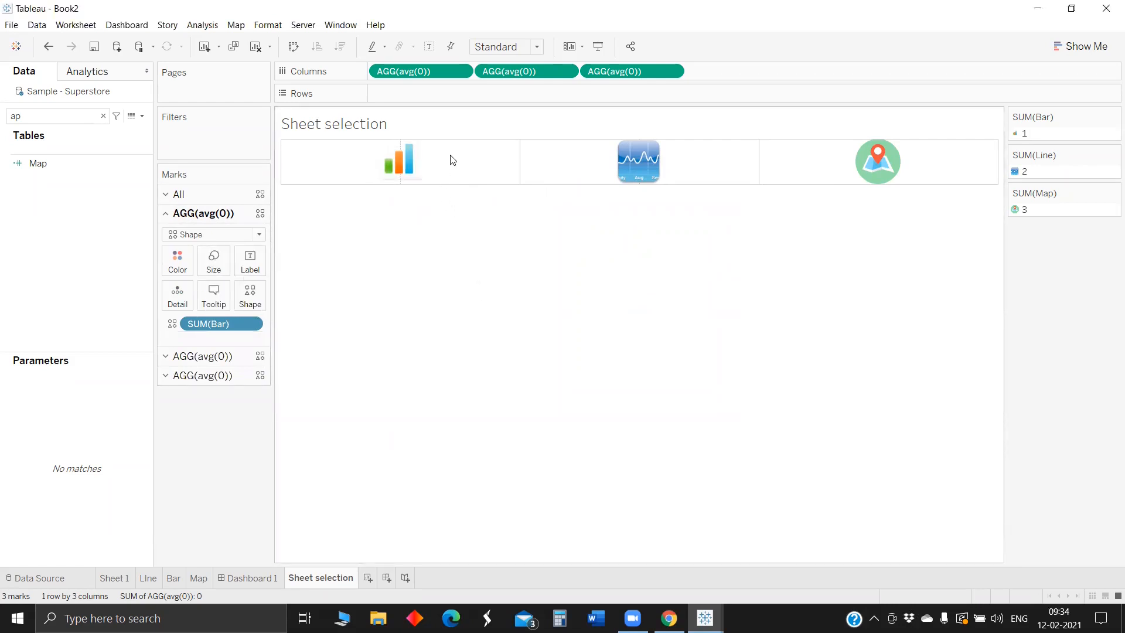
# Remove the worksheet's borders by setting the Grand Total pane, Row Divider pane and Column Divider pane to None.
pyautogui.rightClick(452, 160)
pyautogui.click(472, 226)
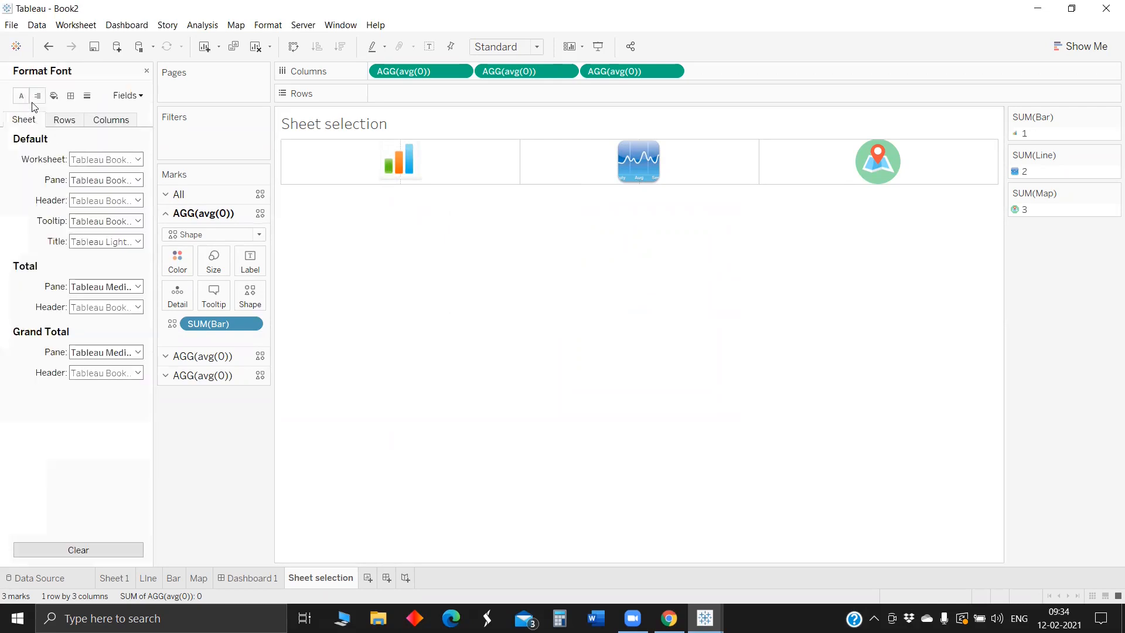
pyautogui.click(70, 96)
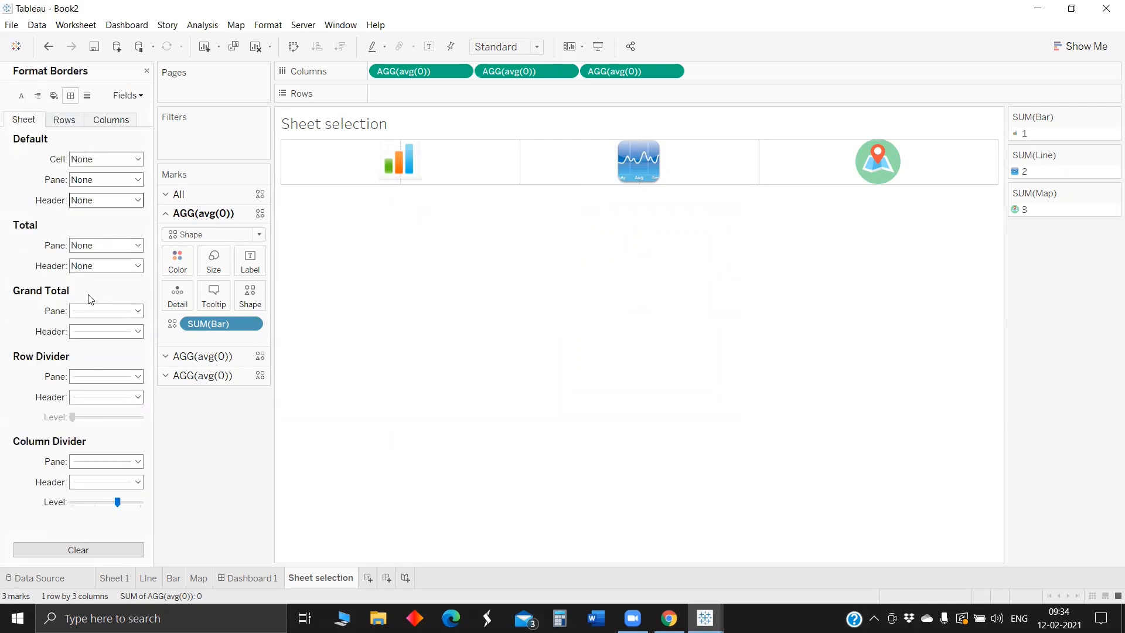
pyautogui.click(89, 310)
pyautogui.click(222, 459)
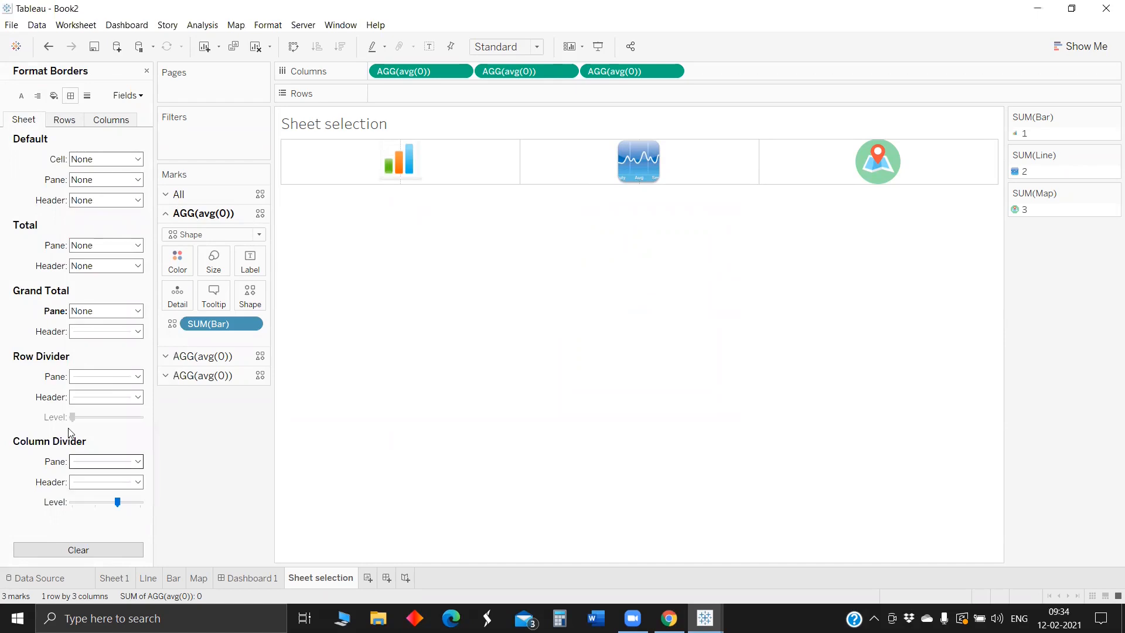
pyautogui.click(106, 376)
pyautogui.click(236, 459)
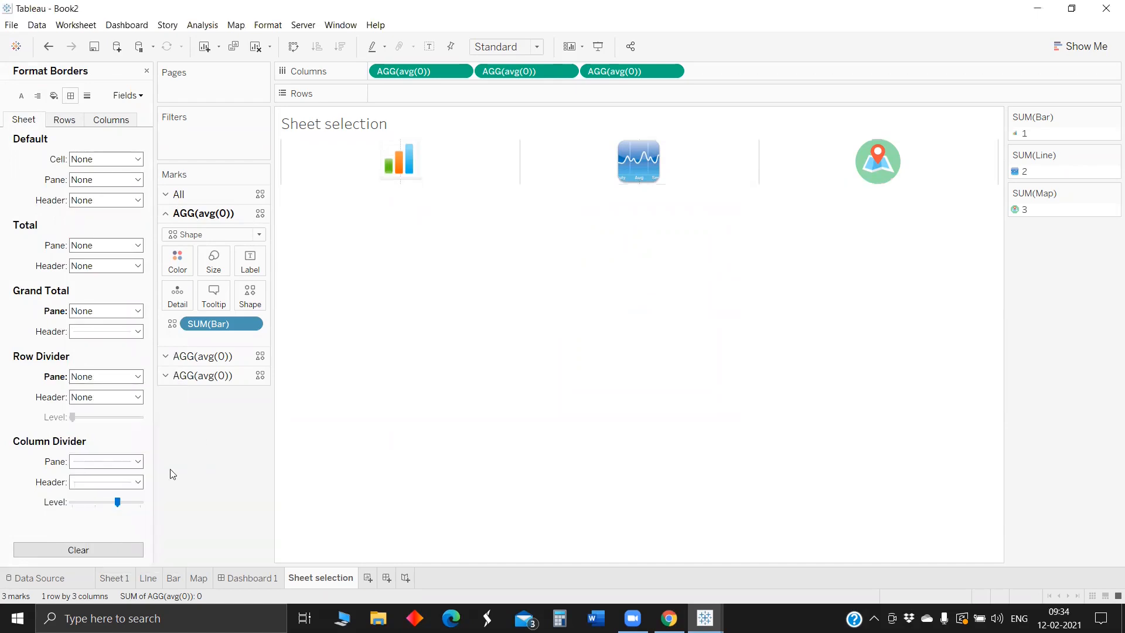
pyautogui.click(113, 461)
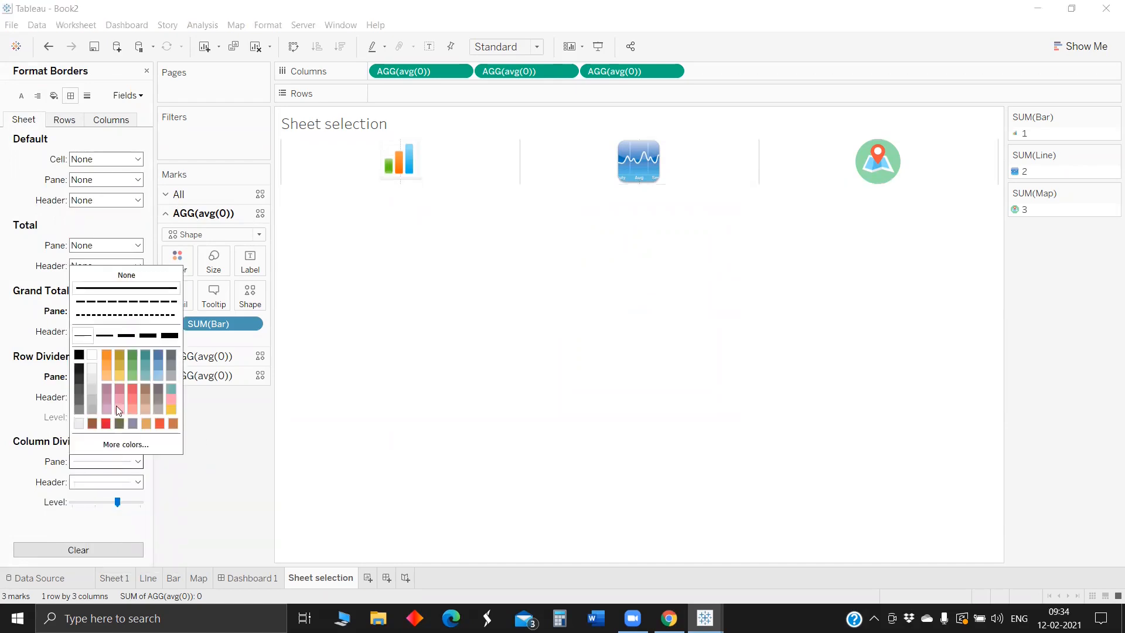
pyautogui.click(125, 275)
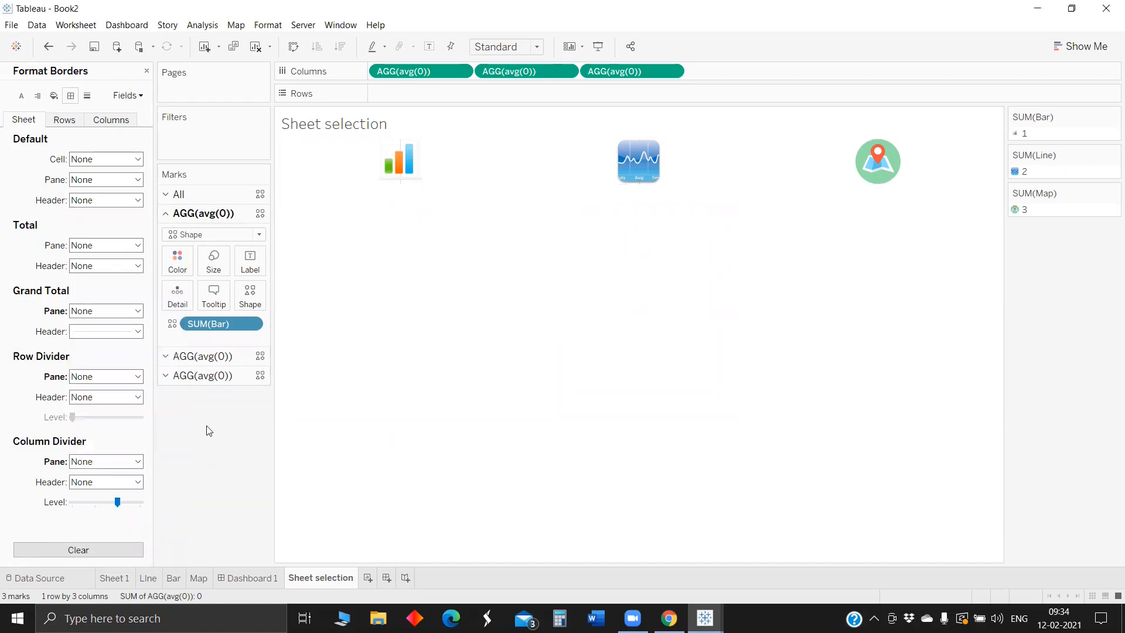
# Place the Sheet selection worksheet above the map on Dashboard 1 and hide its title.
pyautogui.click(253, 581)
pyautogui.click(147, 71)
pyautogui.moveTo(59, 275); pyautogui.dragTo(274, 87)
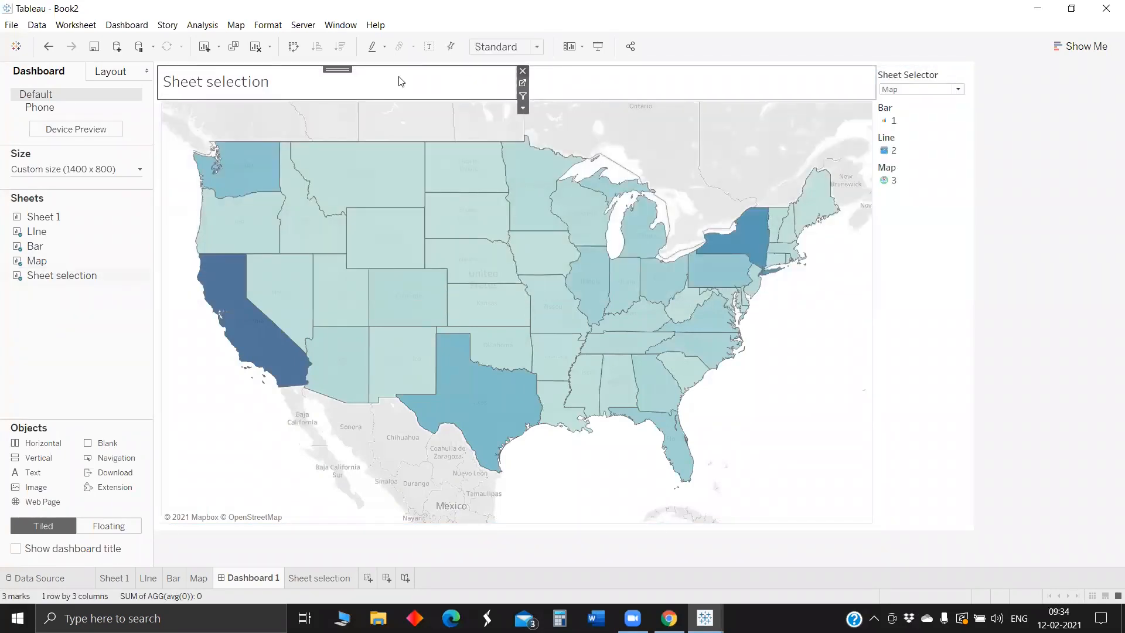
pyautogui.rightClick(217, 79)
pyautogui.click(255, 115)
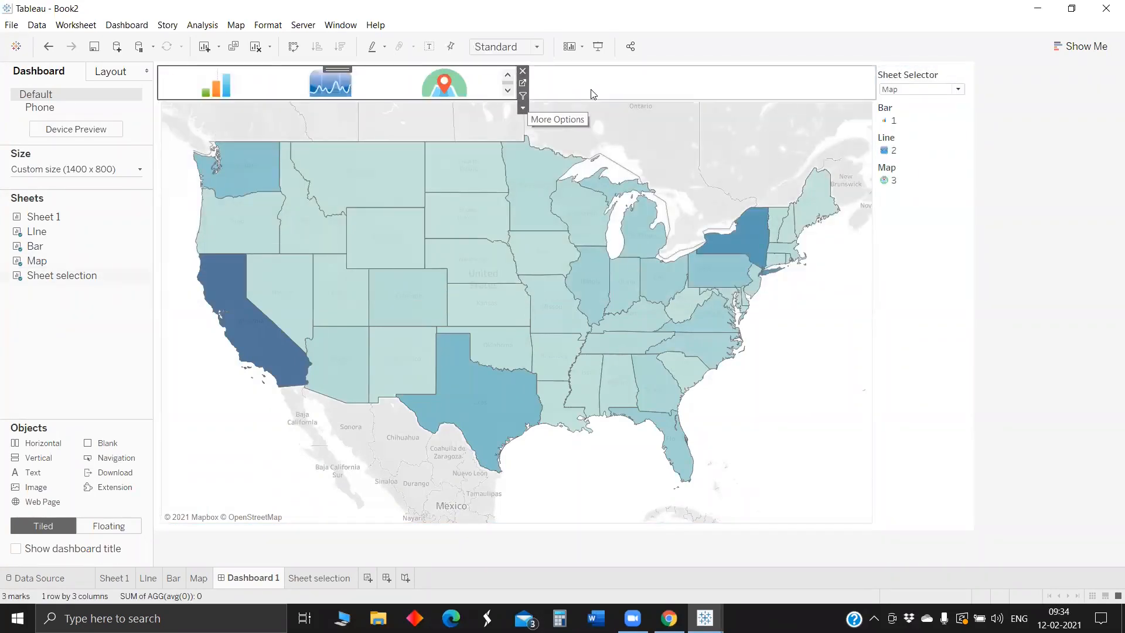
# Remove the empty object beside the icons and make the icon row taller so the icons fit fully.
pyautogui.click(881, 71)
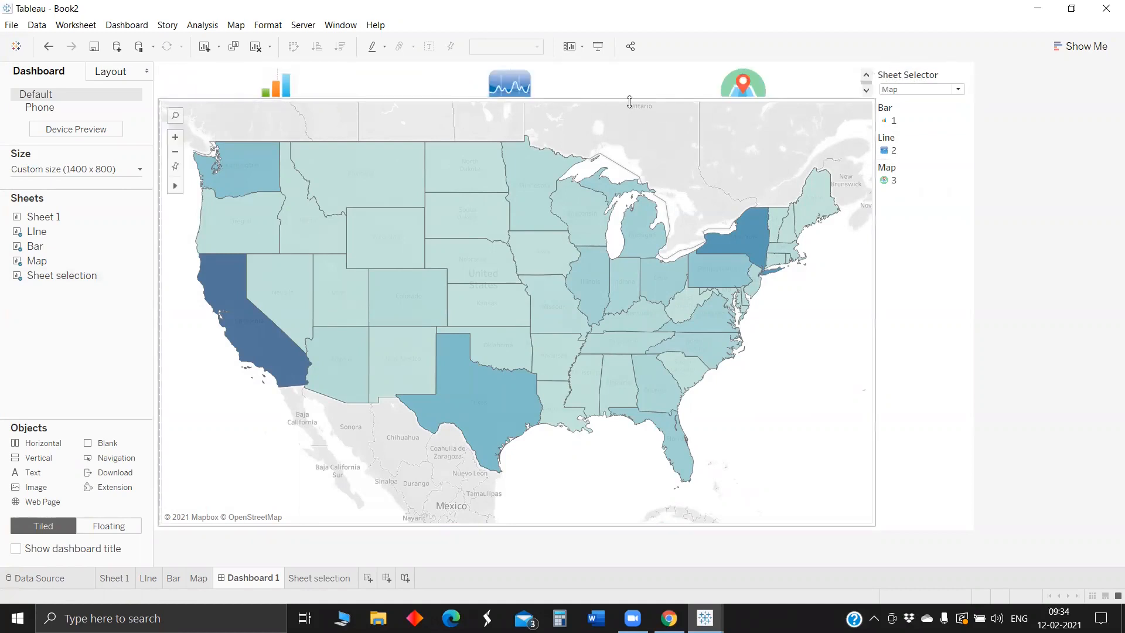
pyautogui.moveTo(627, 108)
pyautogui.mouseDown()
pyautogui.moveTo(626, 127)
pyautogui.moveTo(628, 117)
pyautogui.mouseUp()
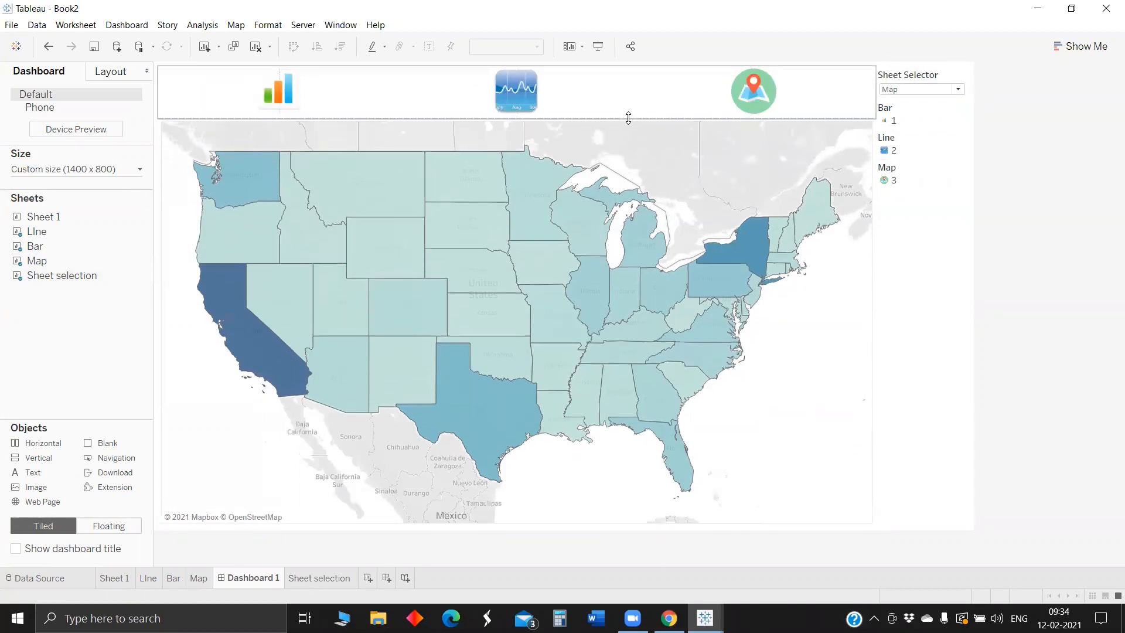
pyautogui.click(888, 116)
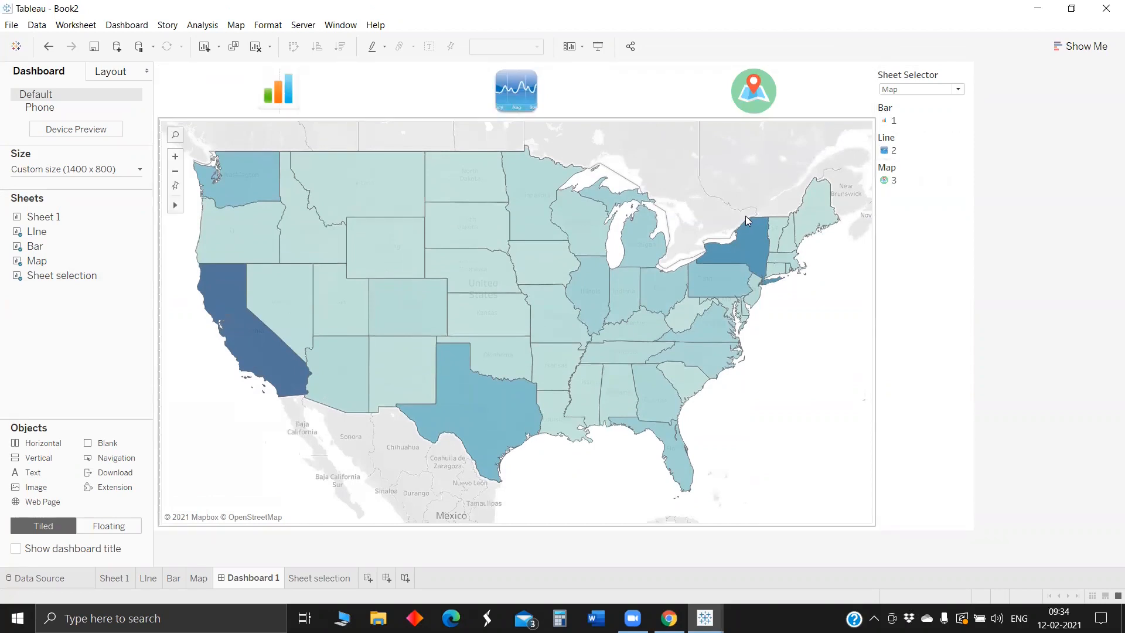
# Set the Sheet Selector parameter to Bar.
pyautogui.click(917, 89)
pyautogui.click(909, 112)
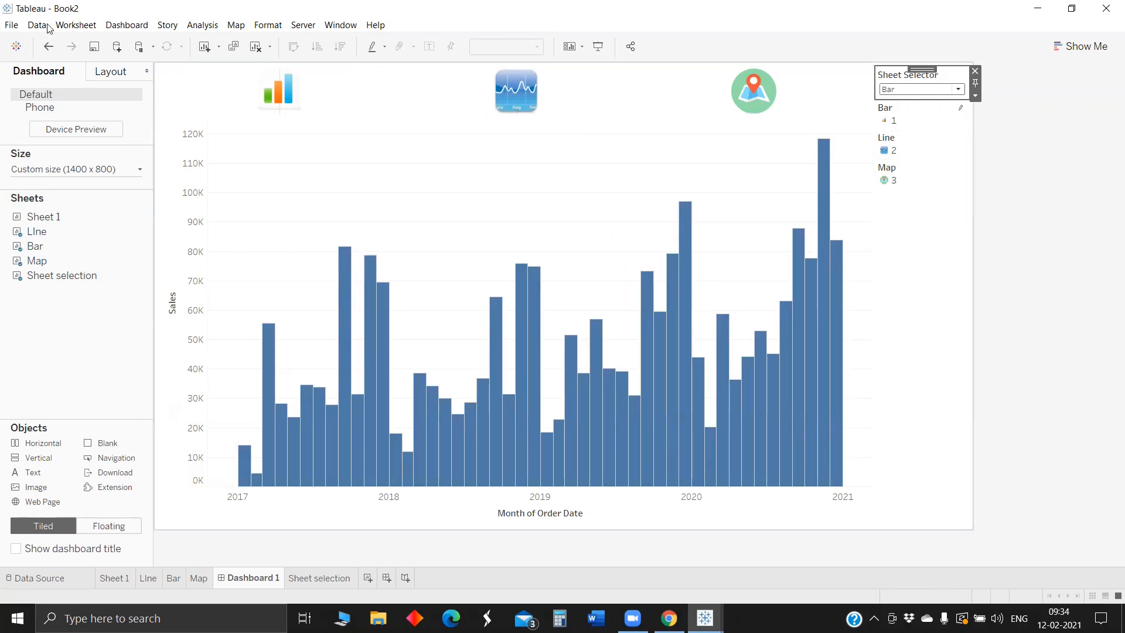
# Start a Change Parameter dashboard action with Sheet selection as its only source sheet, excluding Bar, Line and Map.
pyautogui.click(127, 24)
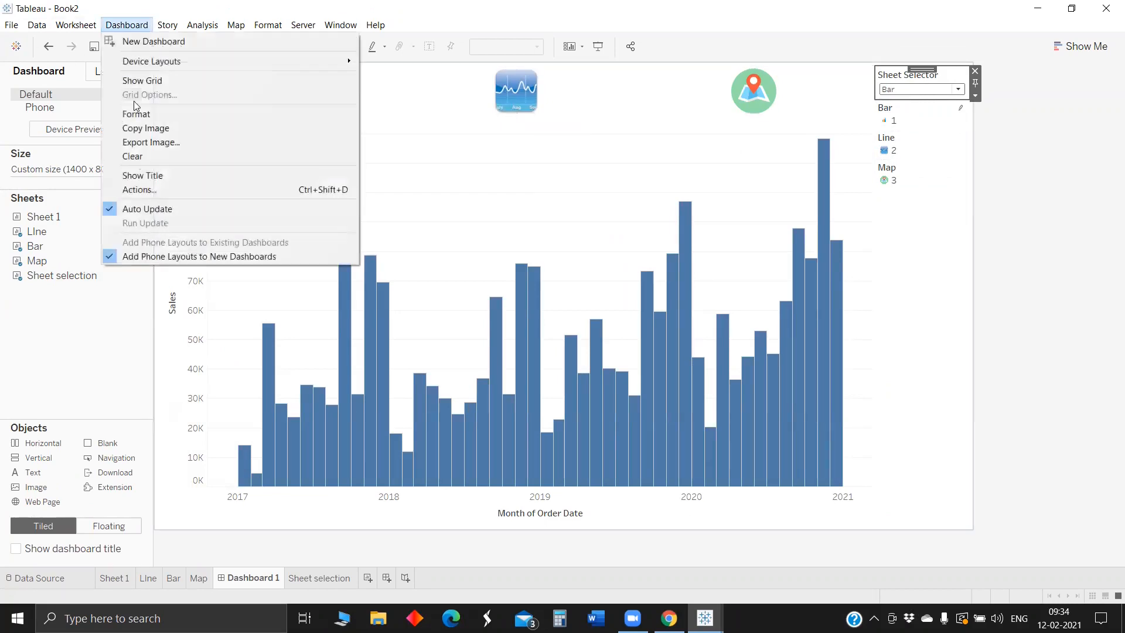
pyautogui.click(148, 195)
pyautogui.click(402, 384)
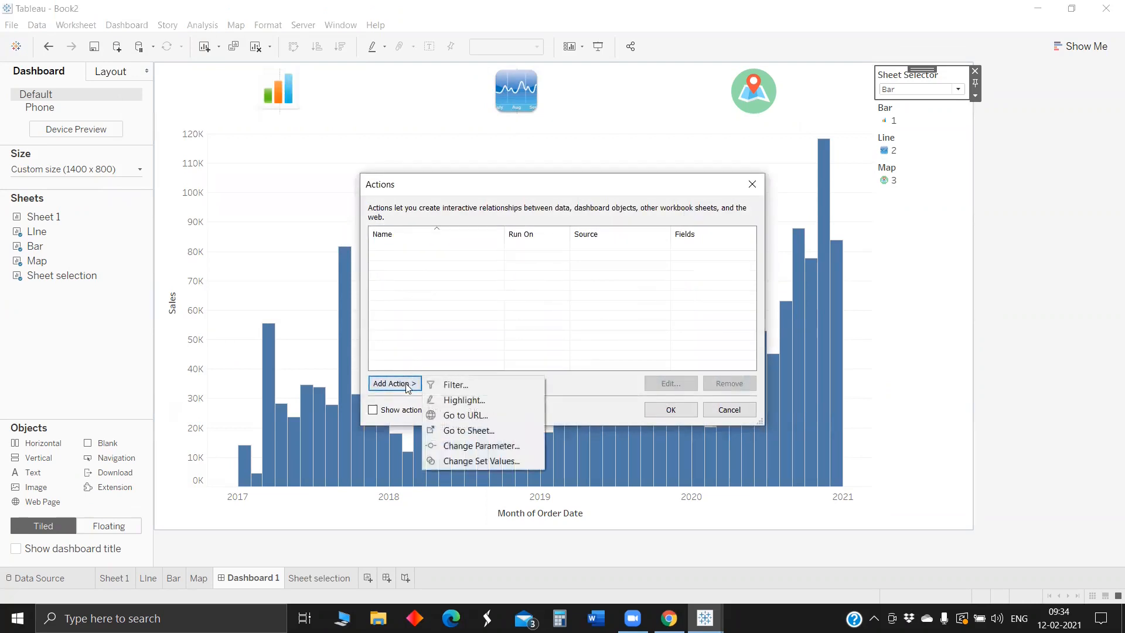
pyautogui.click(488, 448)
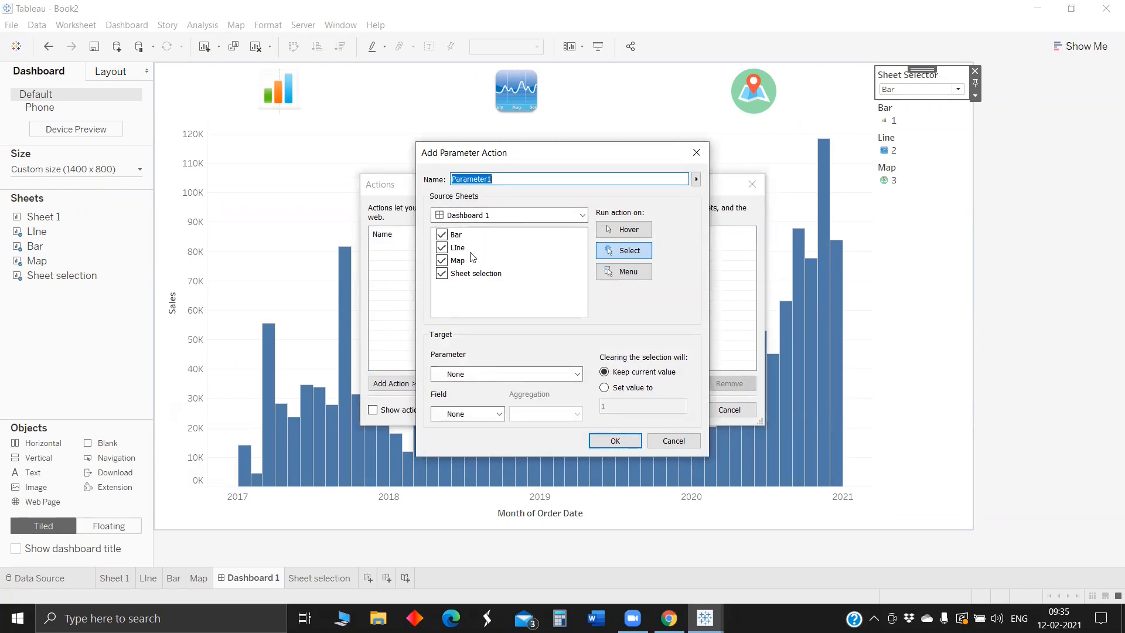
pyautogui.click(442, 261)
pyautogui.click(442, 247)
pyautogui.click(442, 234)
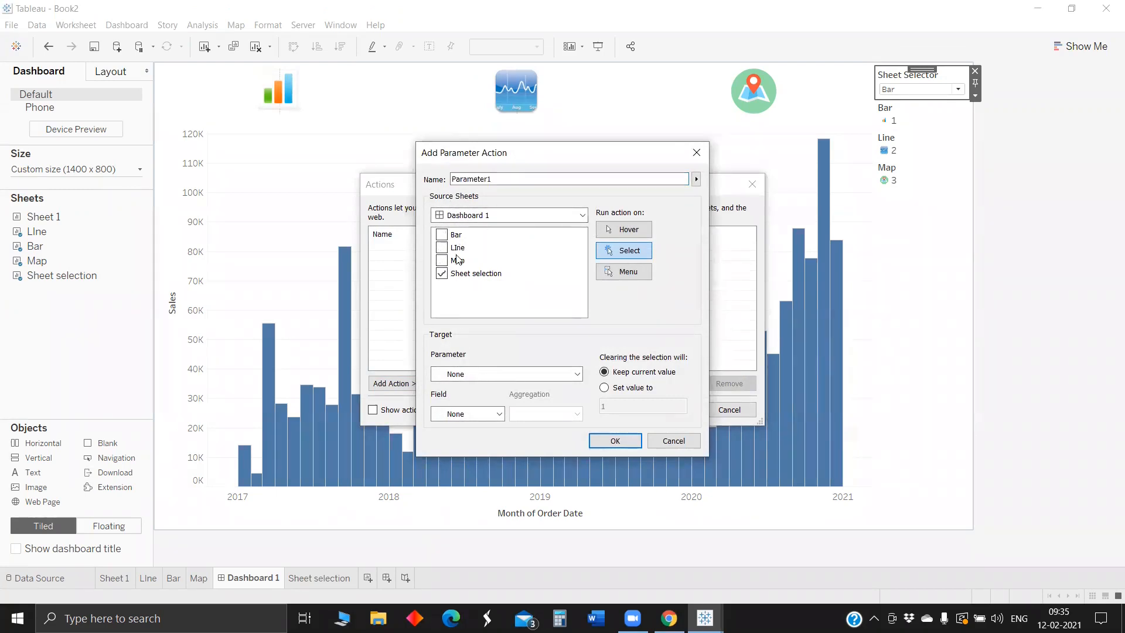
# Target the Sheet Selector parameter with the SUM(Bar) field in the new action and save it.
pyautogui.click(464, 375)
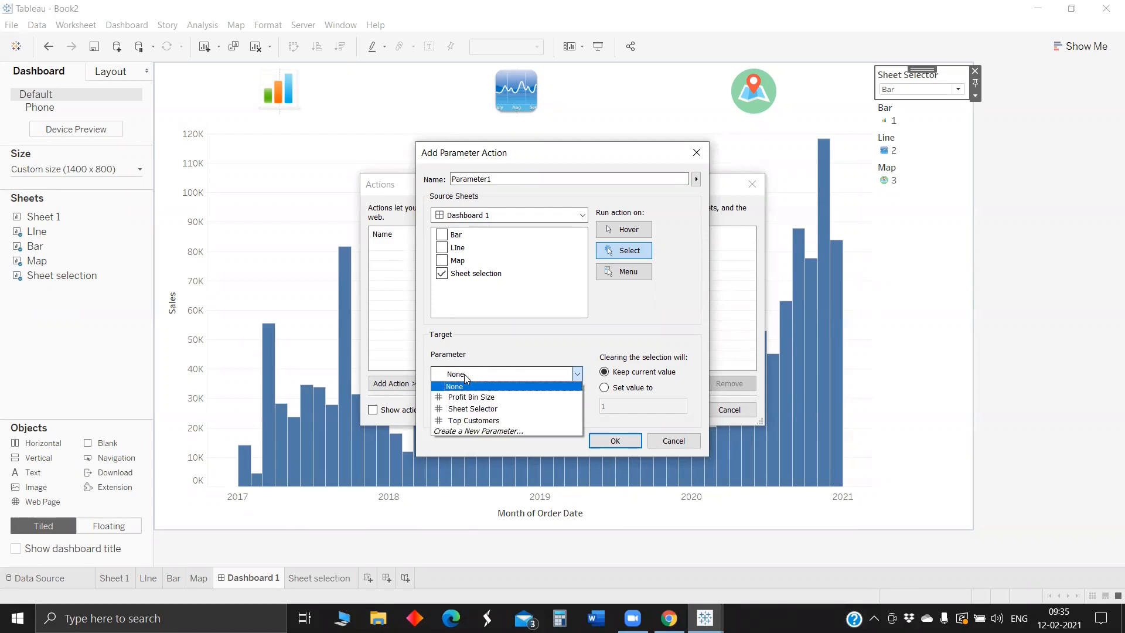
pyautogui.click(480, 412)
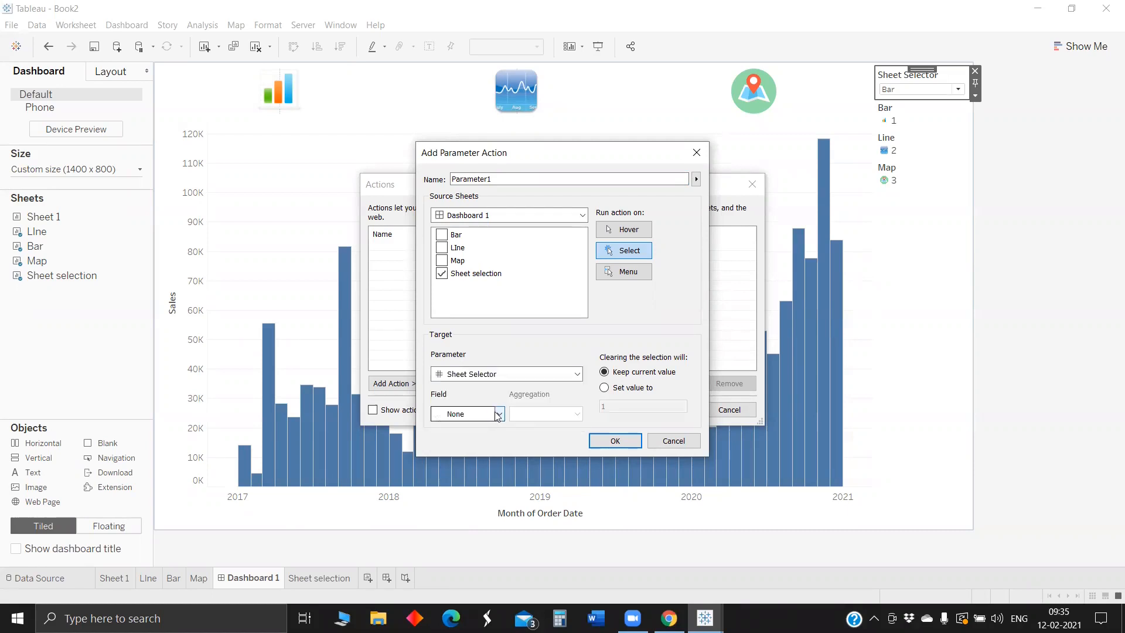
pyautogui.click(496, 415)
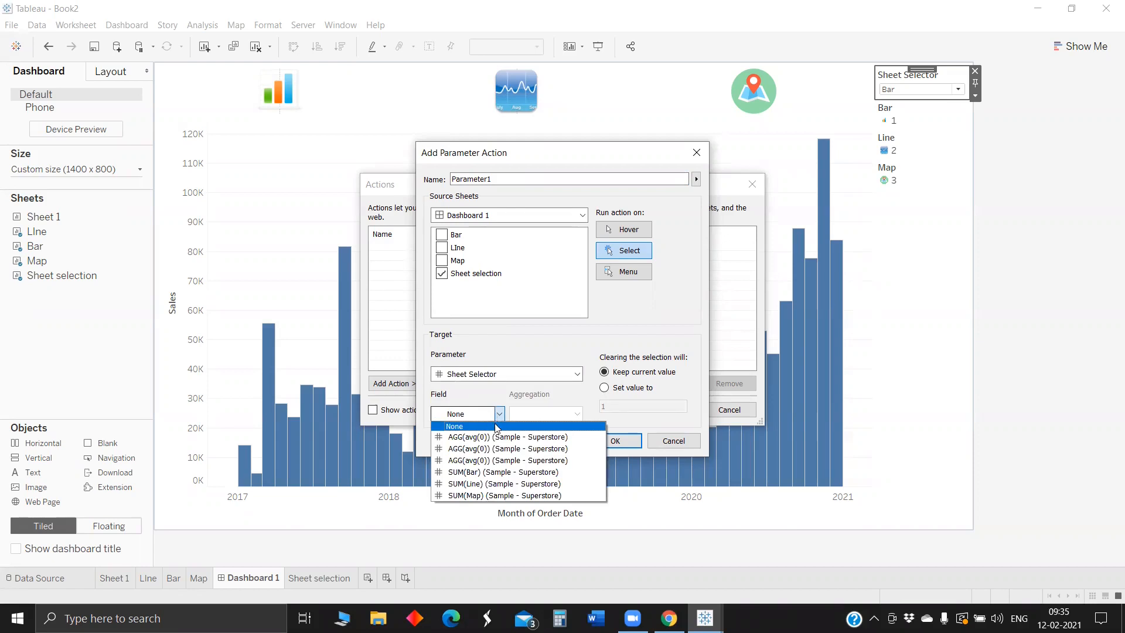
pyautogui.click(492, 472)
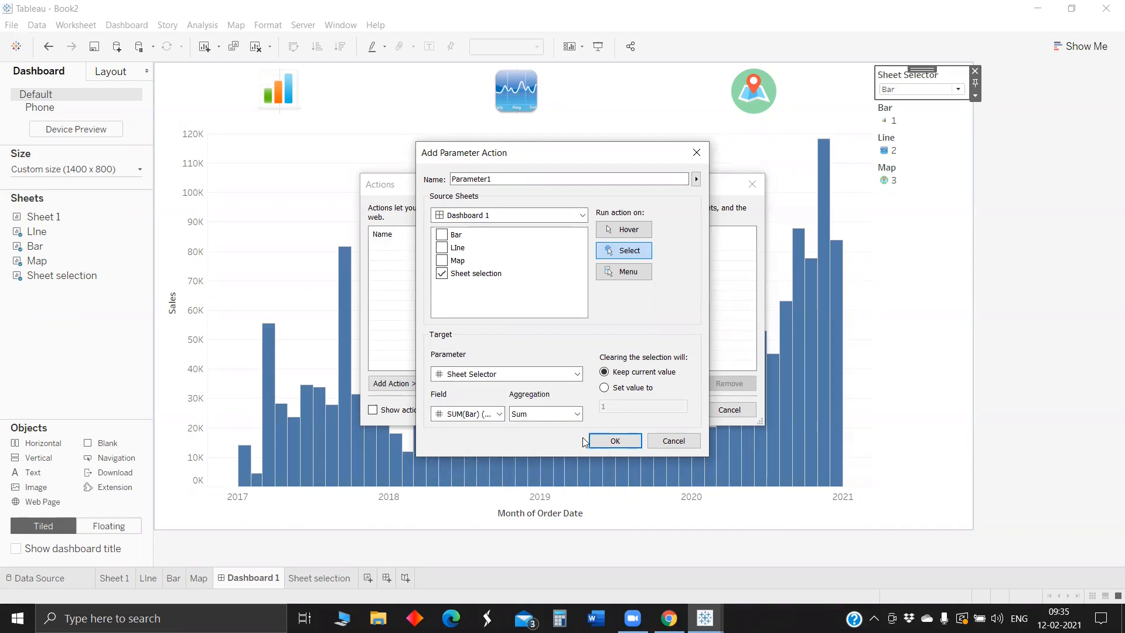
pyautogui.click(614, 445)
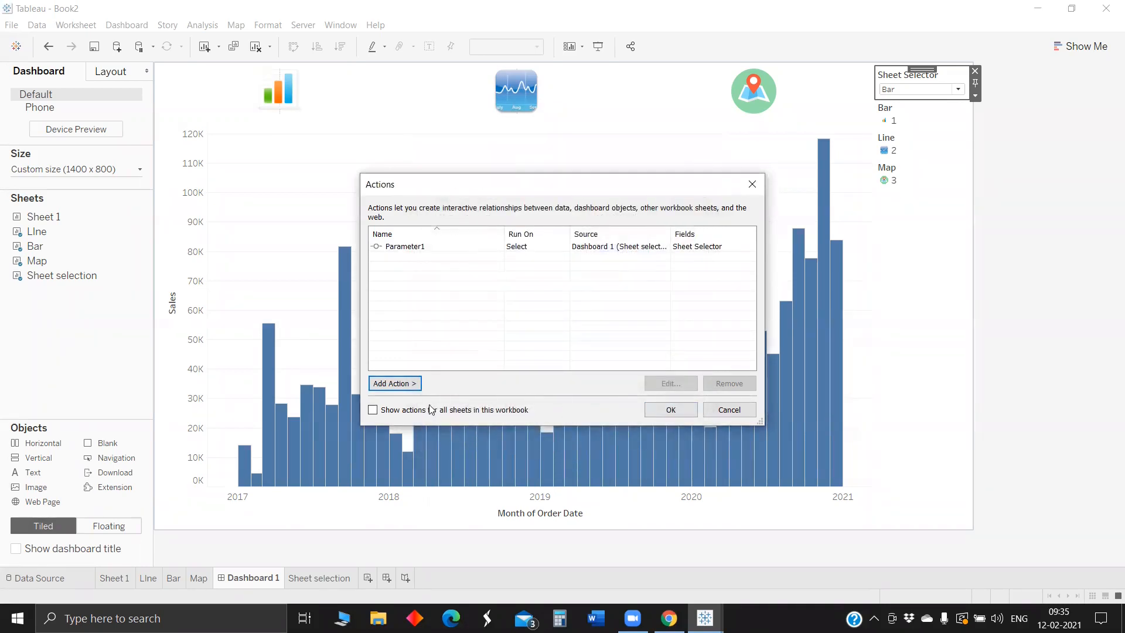
pyautogui.click(670, 409)
# Test the Bar action by setting Sheet Selector to Line and selecting the bar chart icon.
pyautogui.click(919, 89)
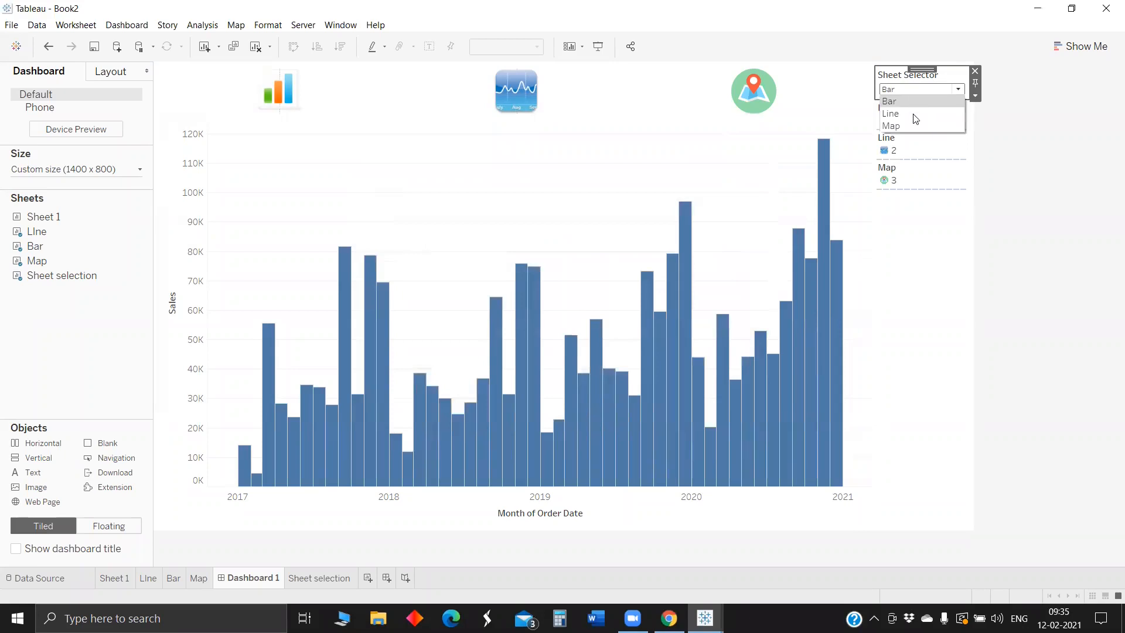
pyautogui.click(917, 110)
pyautogui.click(290, 105)
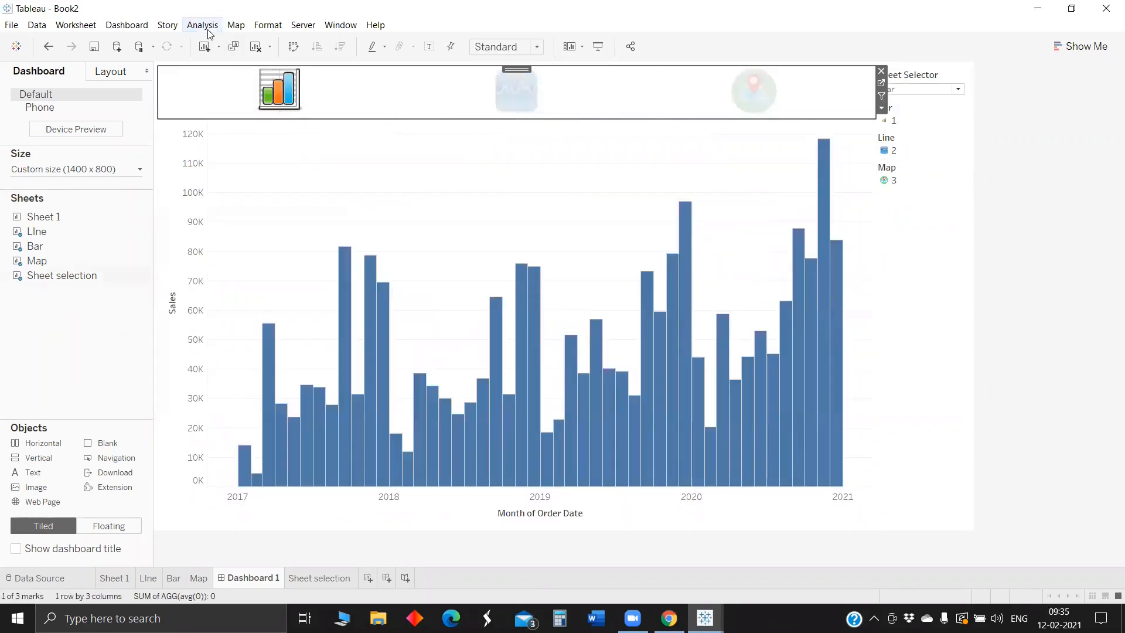
# Start a second Change Parameter dashboard action that runs only from the Sheet selection sheet.
pyautogui.click(126, 24)
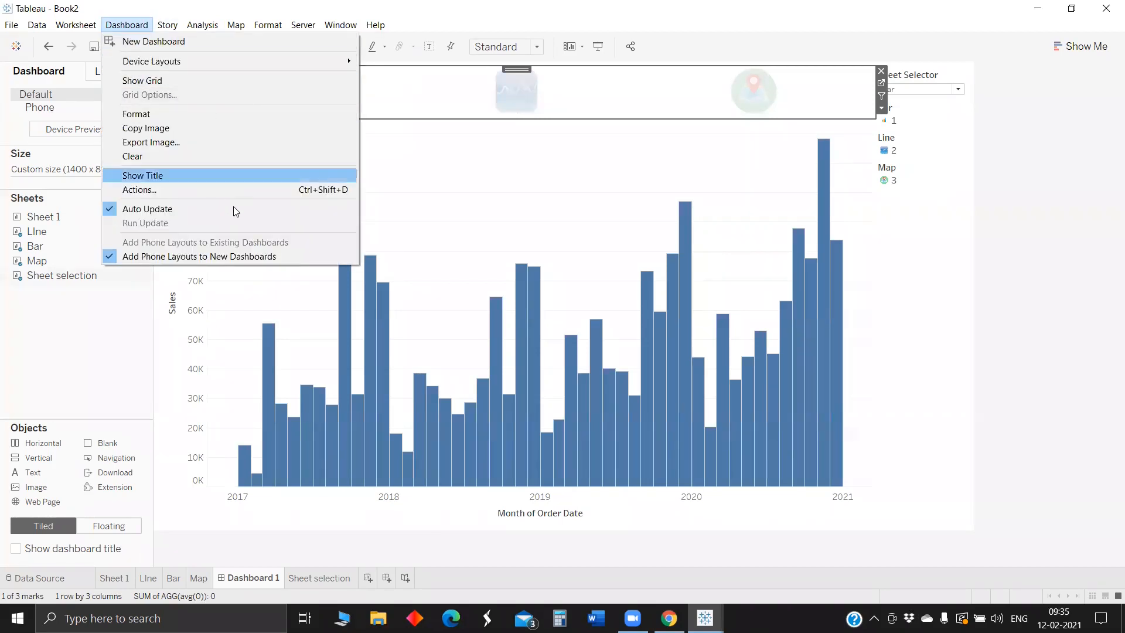
pyautogui.click(184, 188)
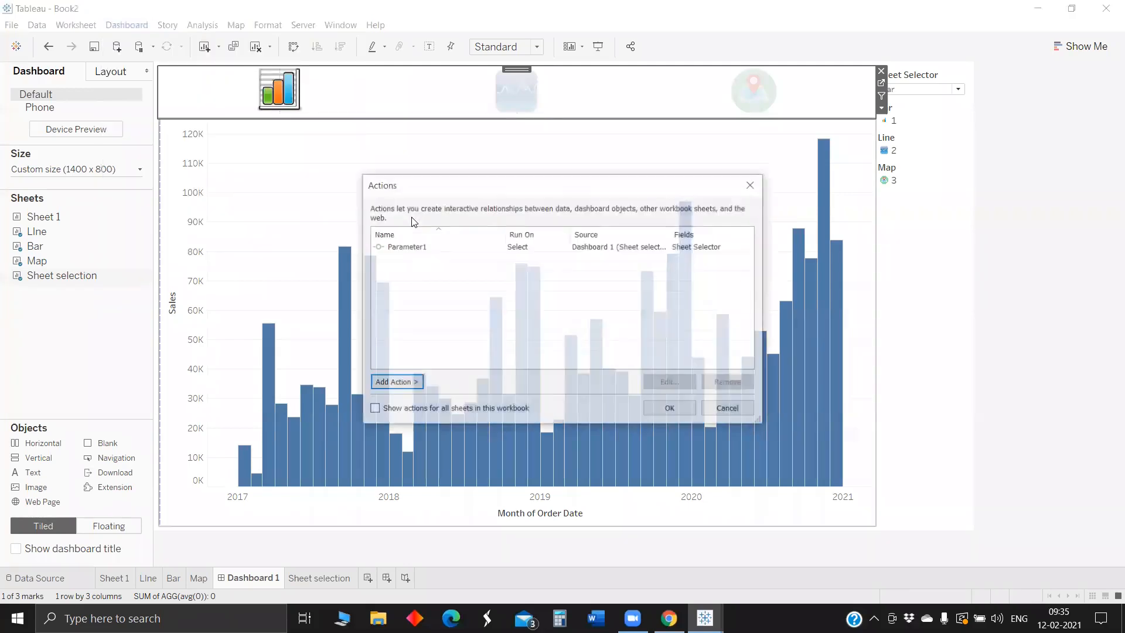
pyautogui.click(400, 385)
pyautogui.click(482, 446)
pyautogui.click(442, 235)
pyautogui.click(442, 247)
pyautogui.click(442, 260)
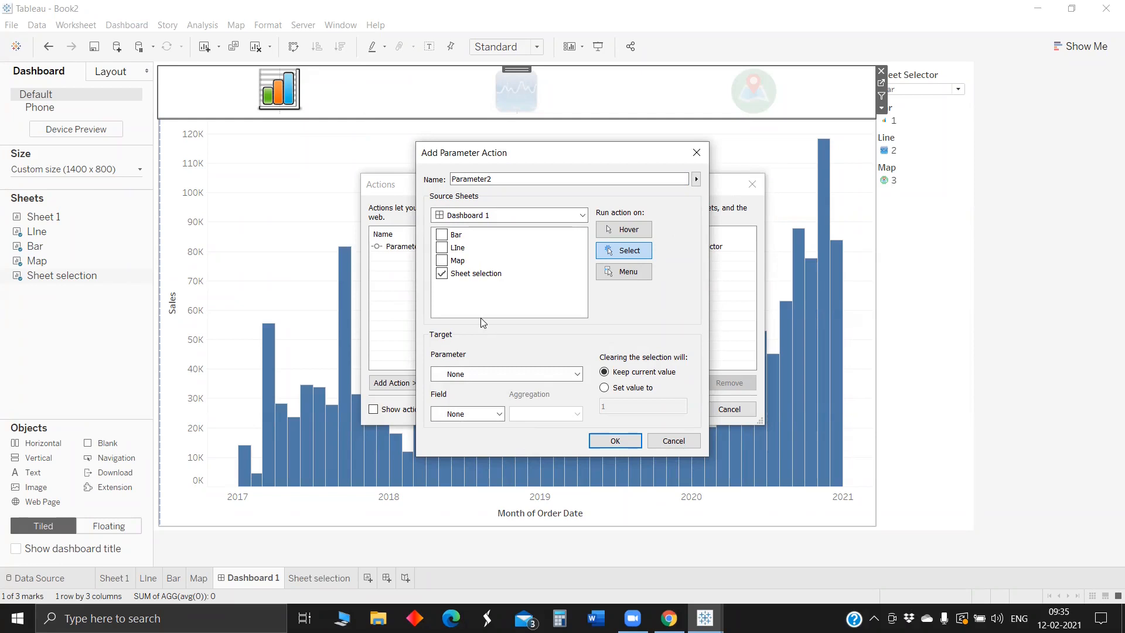
# Set the second action's target parameter to Sheet Selector and its field to SUM(Line), and accept it.
pyautogui.click(491, 374)
pyautogui.click(484, 409)
pyautogui.click(500, 414)
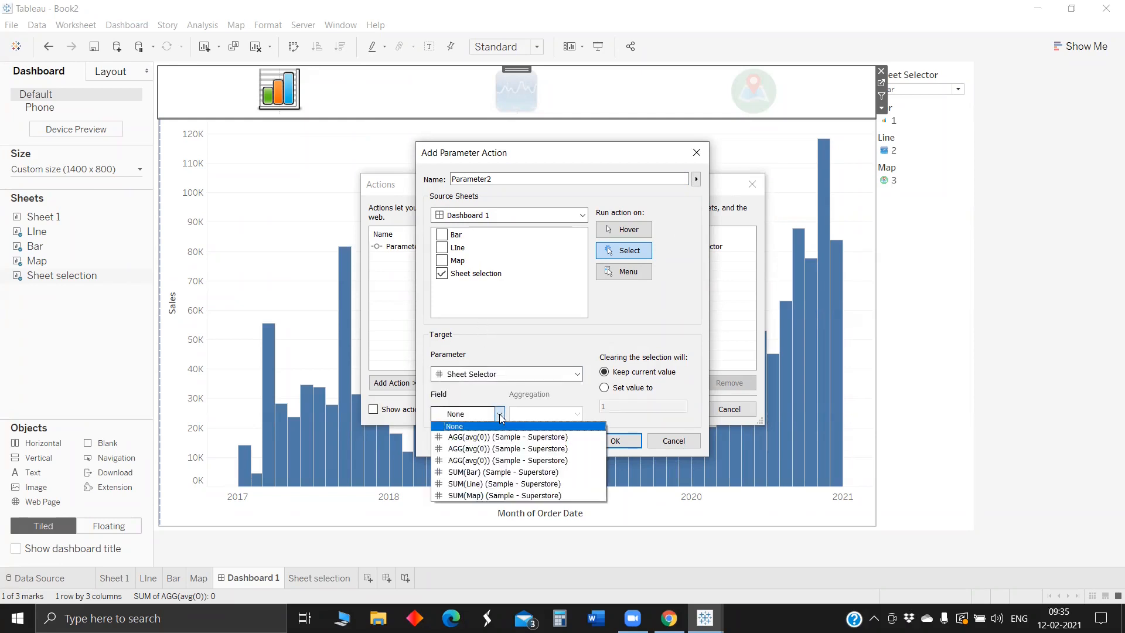
pyautogui.click(515, 484)
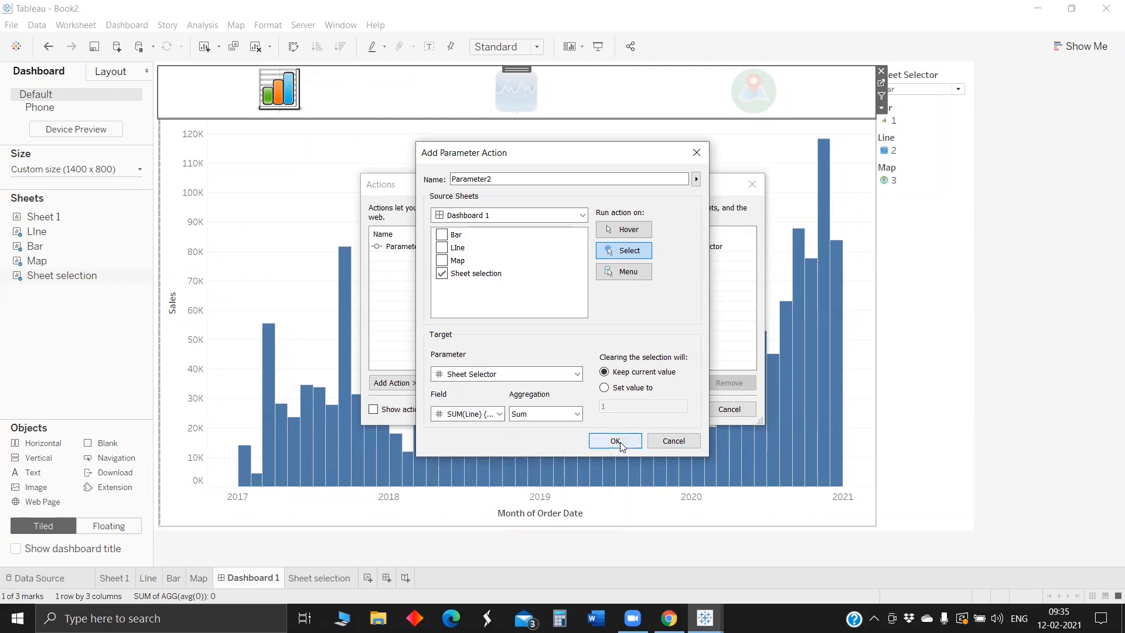
pyautogui.click(620, 442)
# Start a third Change Parameter action, leaving only Sheet selection as the source sheet.
pyautogui.click(412, 390)
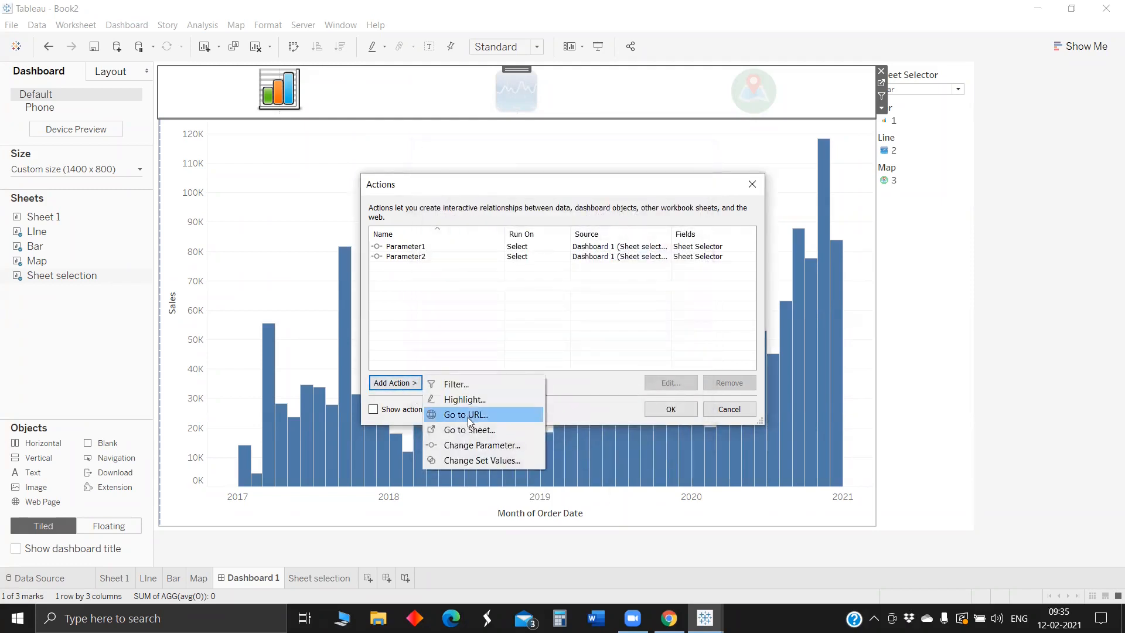
pyautogui.click(482, 445)
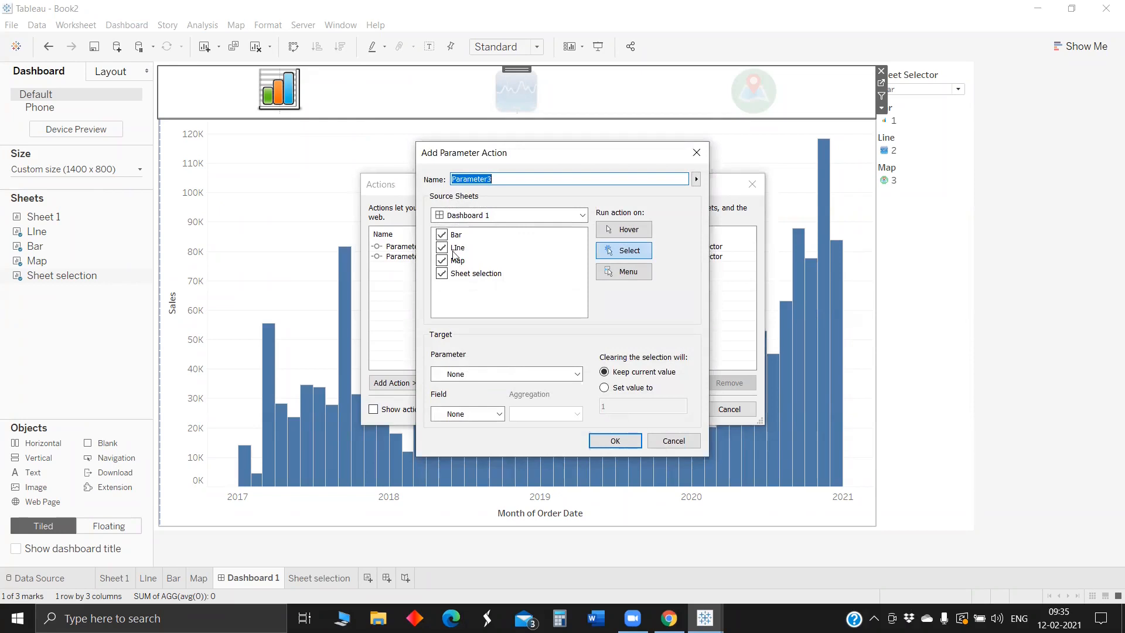
pyautogui.click(443, 260)
pyautogui.click(442, 247)
pyautogui.click(442, 235)
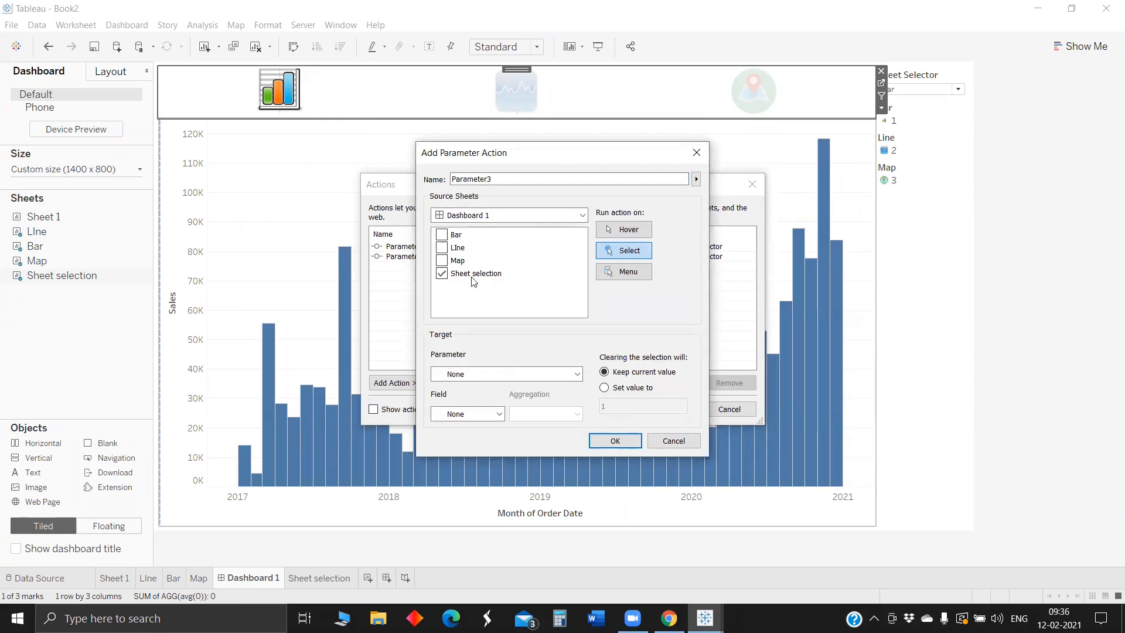
# Point the third action at the Sheet Selector parameter using the SUM(Map) field, and save the dashboard actions.
pyautogui.click(484, 375)
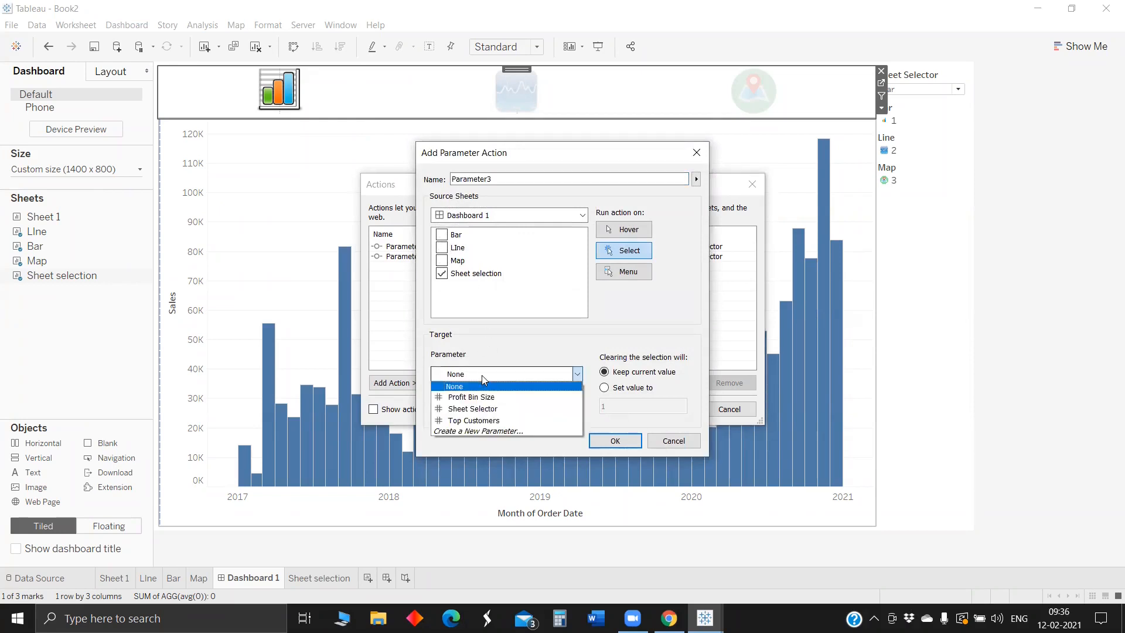
pyautogui.click(484, 410)
pyautogui.click(498, 414)
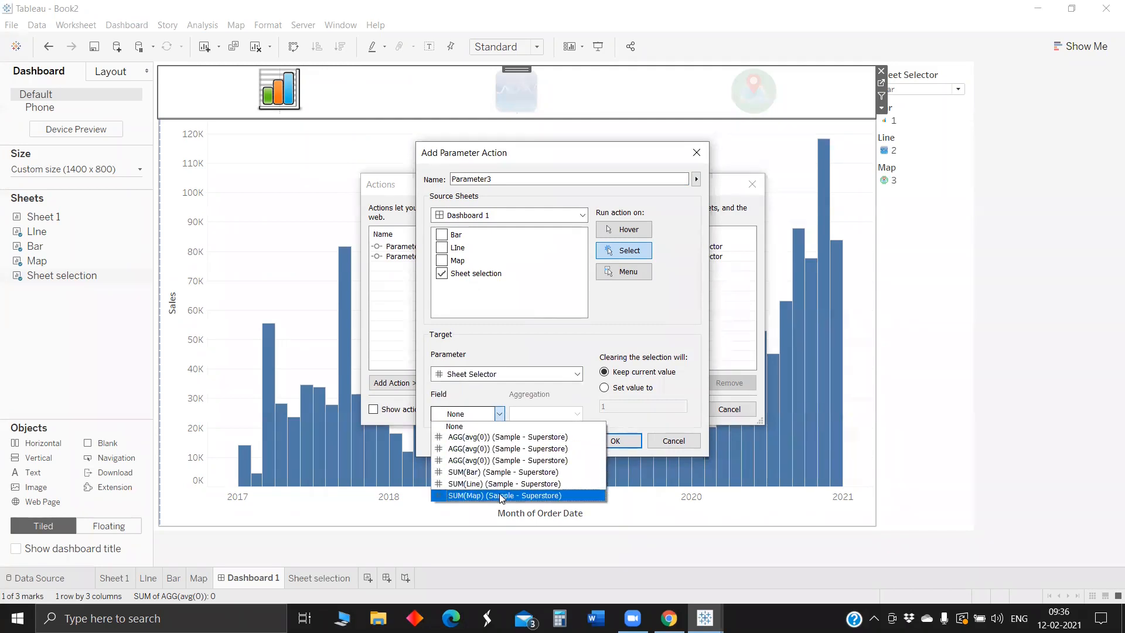
pyautogui.click(501, 496)
pyautogui.click(615, 440)
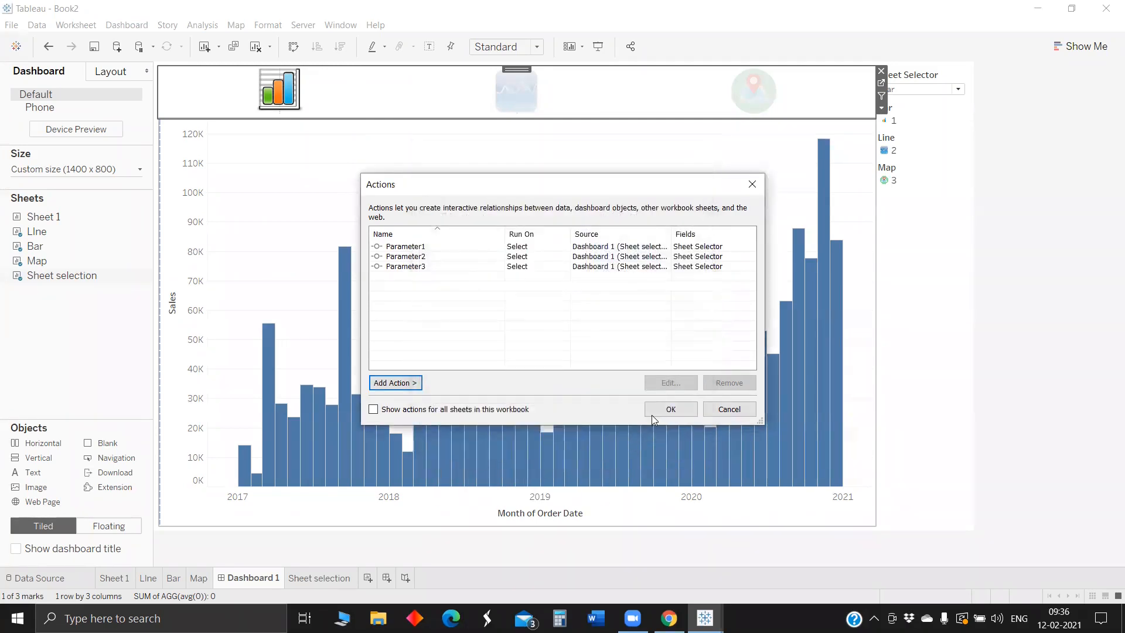
pyautogui.click(691, 409)
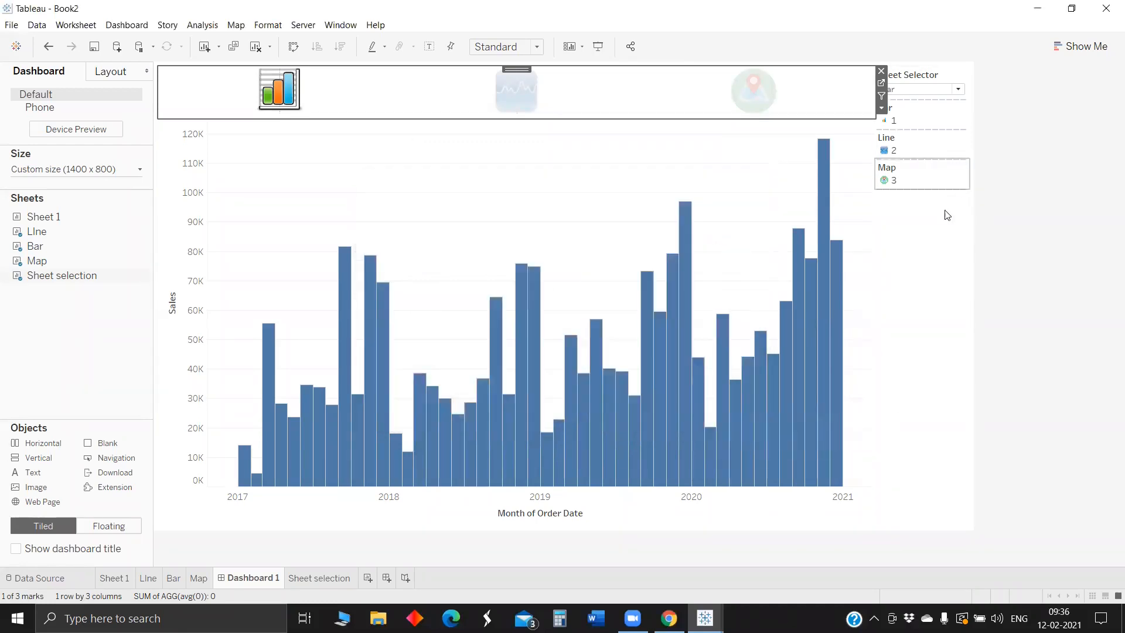
# Remove the Sheet Selector parameter control from the dashboard and test the Line and Map icons.
pyautogui.click(958, 78)
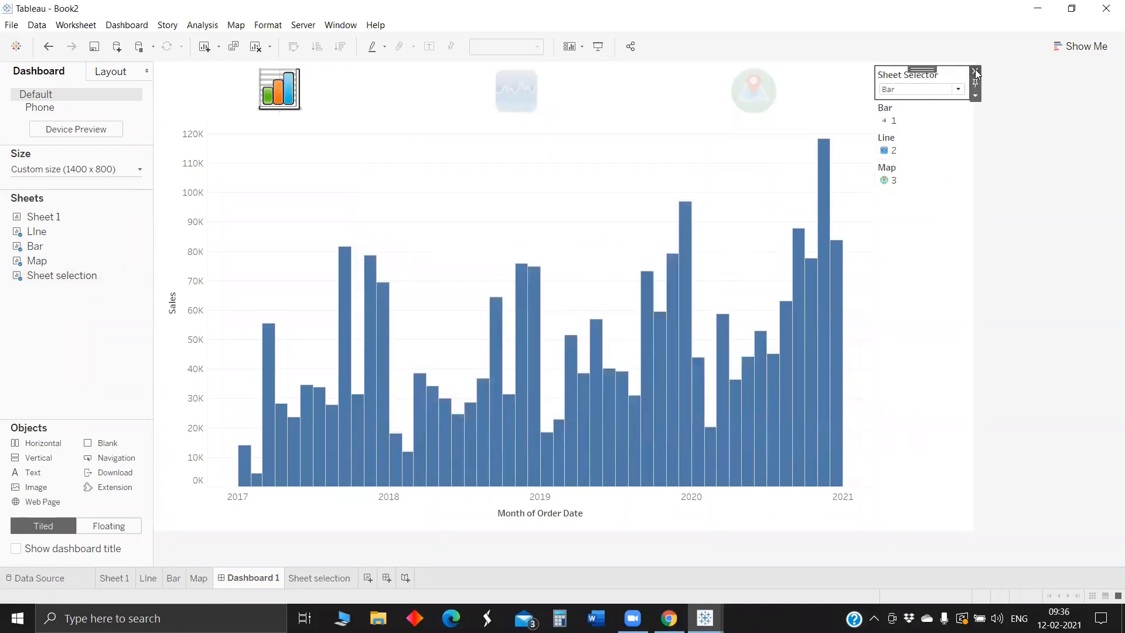
pyautogui.click(976, 72)
pyautogui.click(785, 103)
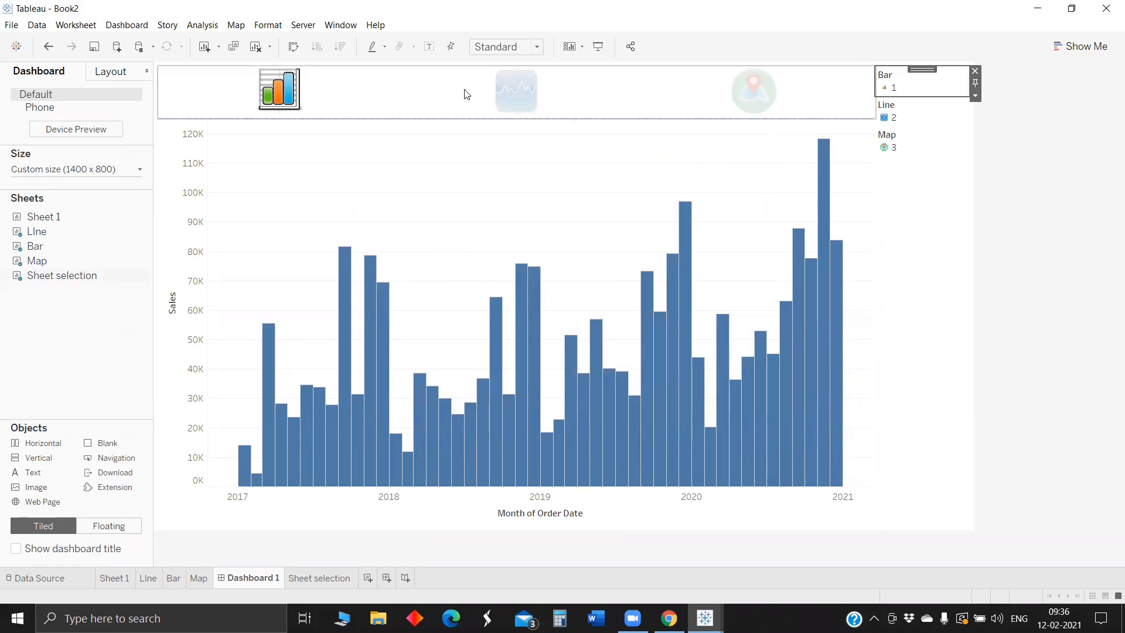
pyautogui.click(505, 92)
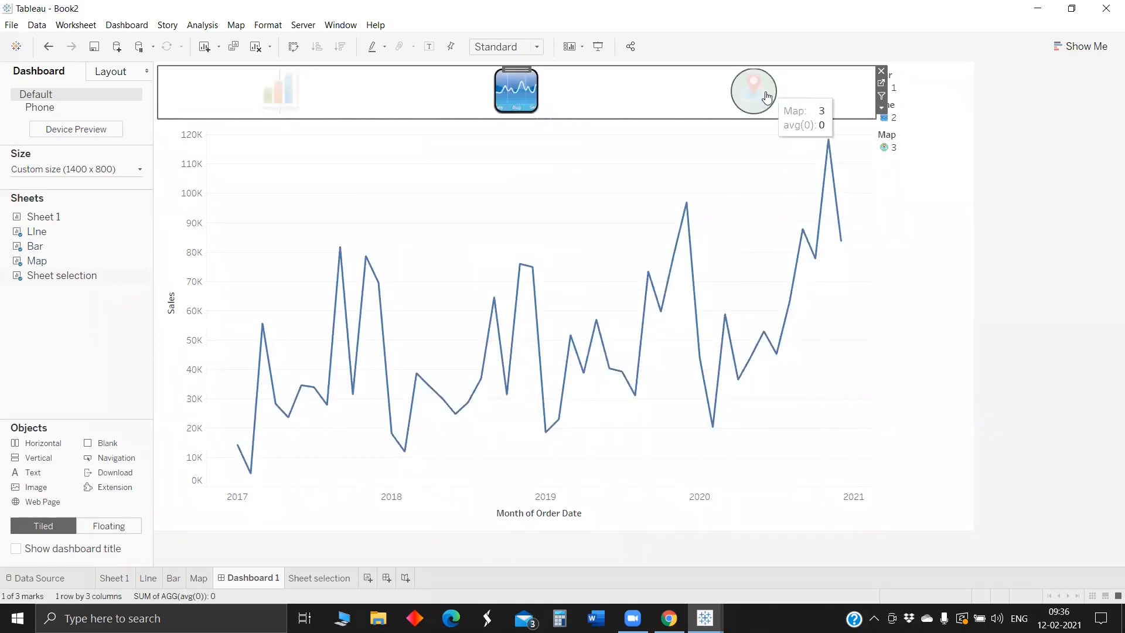
pyautogui.click(765, 95)
# Delete the layout container holding the Bar, Line and Map shape legends from the dashboard, including its items.
pyautogui.click(928, 192)
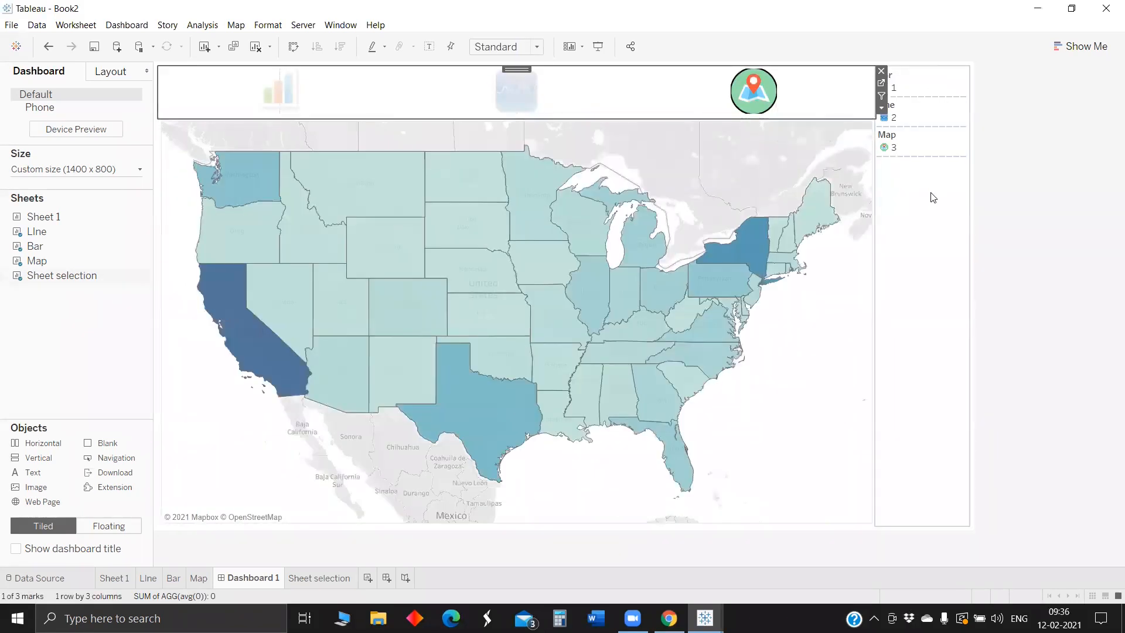
pyautogui.click(975, 71)
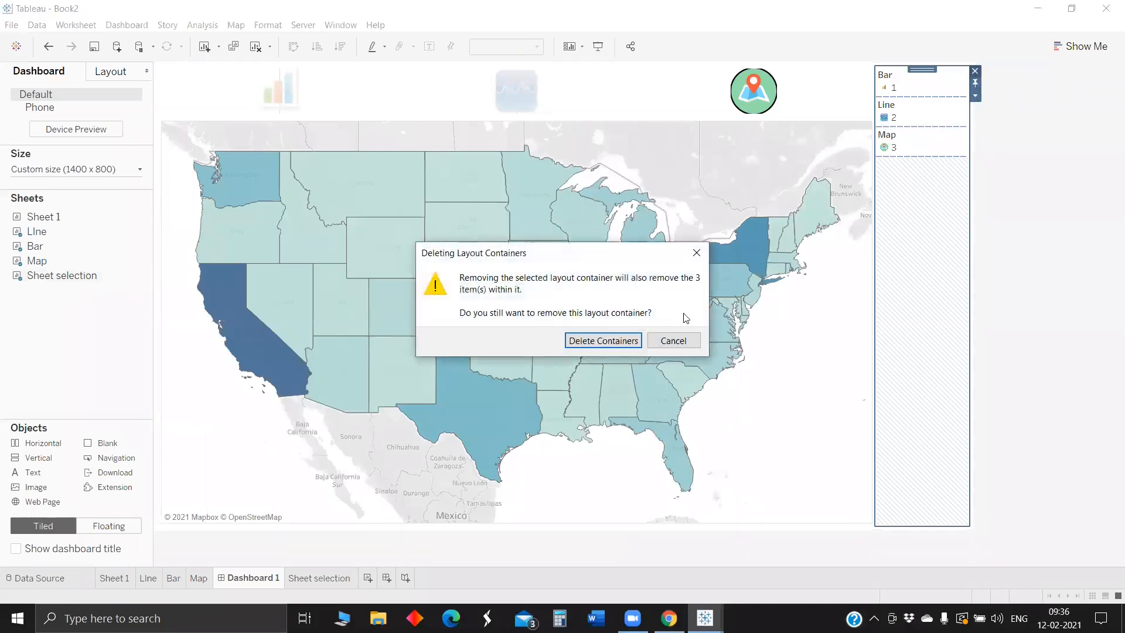
pyautogui.click(596, 342)
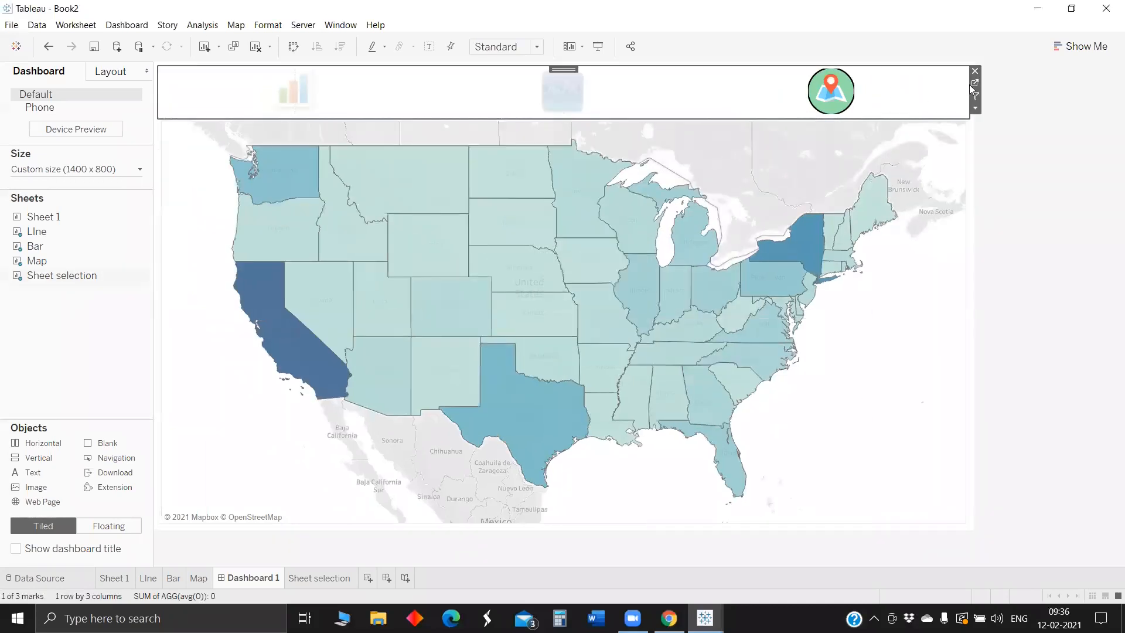
# Open the Sheet selection worksheet from the dashboard and clear the tooltip text for all marks.
pyautogui.click(975, 83)
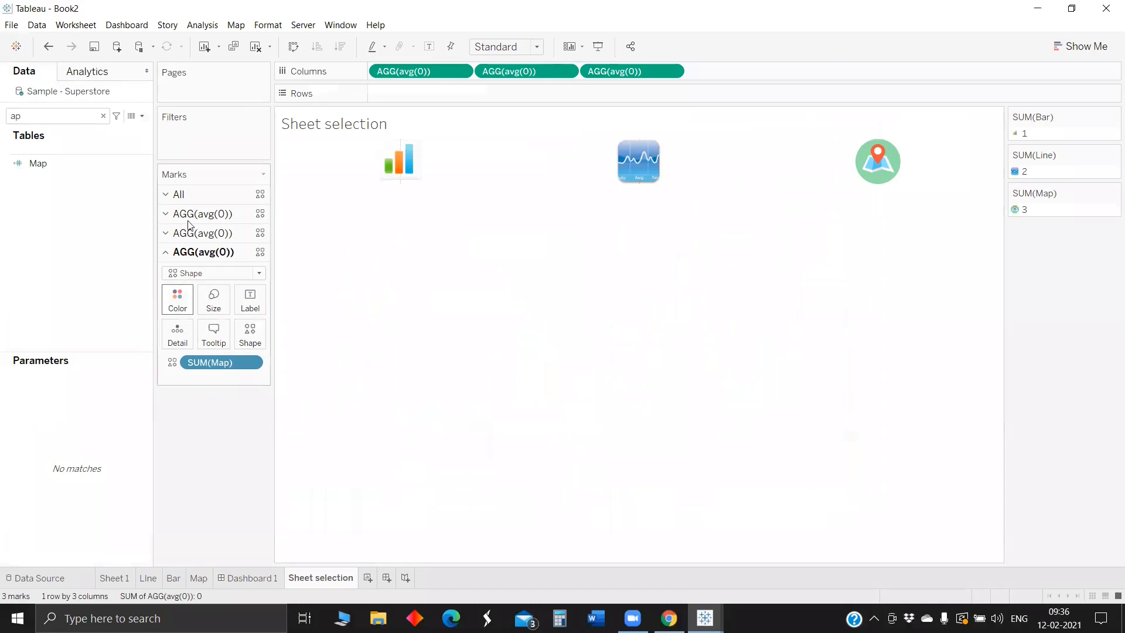
pyautogui.click(201, 203)
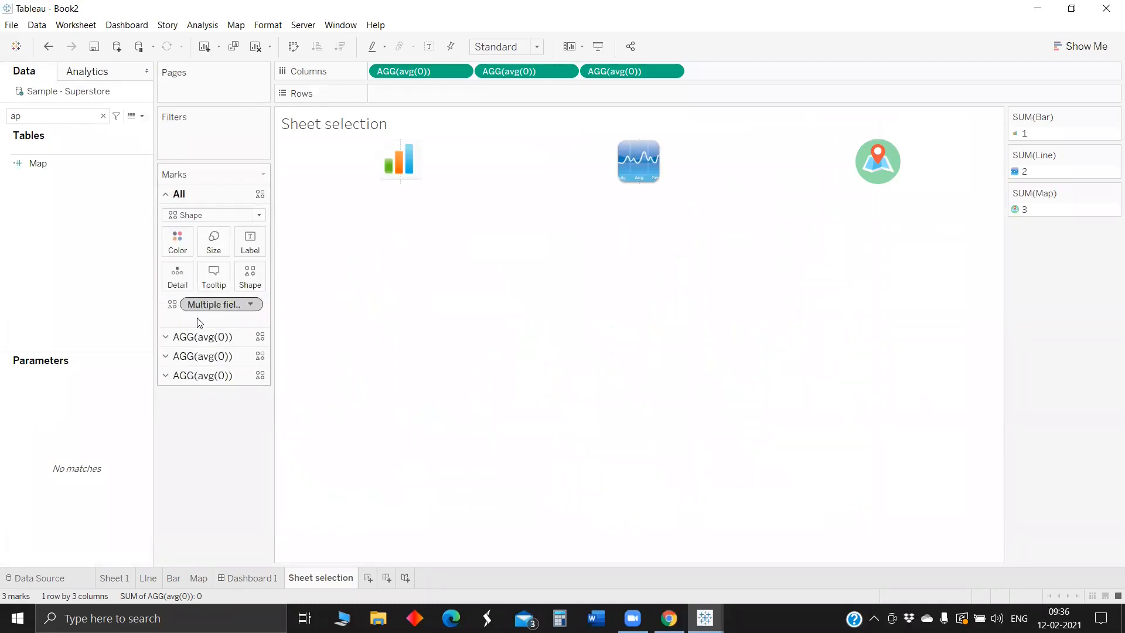
pyautogui.click(213, 276)
pyautogui.hotkey('ctrl', 'a')
pyautogui.press('Delete')
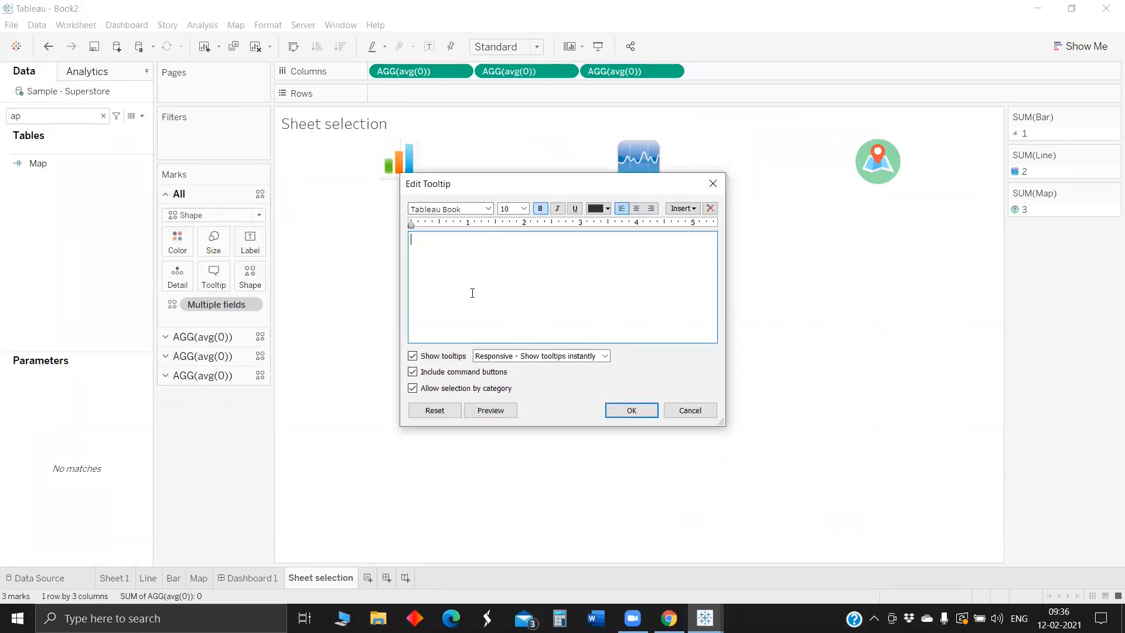
pyautogui.click(629, 411)
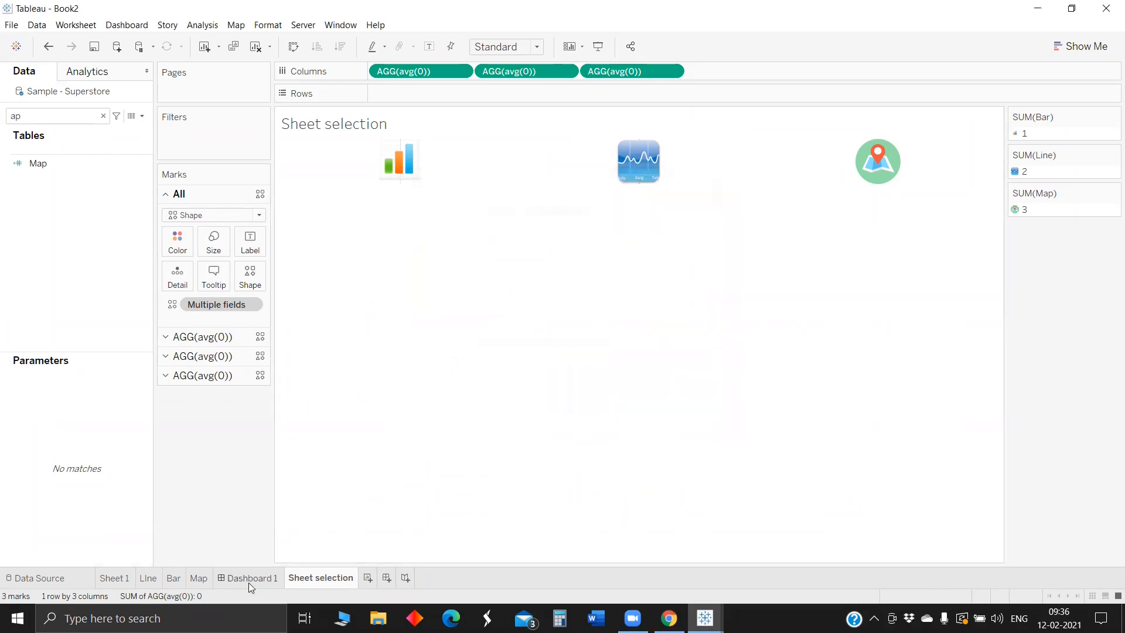
# Return to Dashboard 1 and test the sheet swap with the Line, Bar and Map icons.
pyautogui.click(249, 579)
pyautogui.click(562, 94)
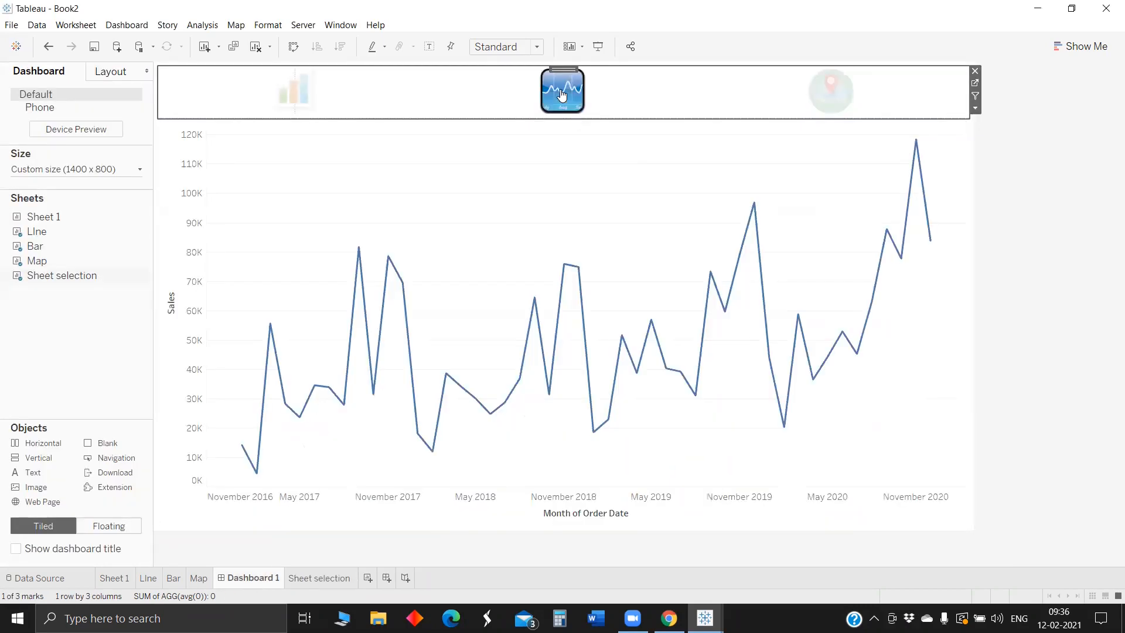
pyautogui.click(291, 93)
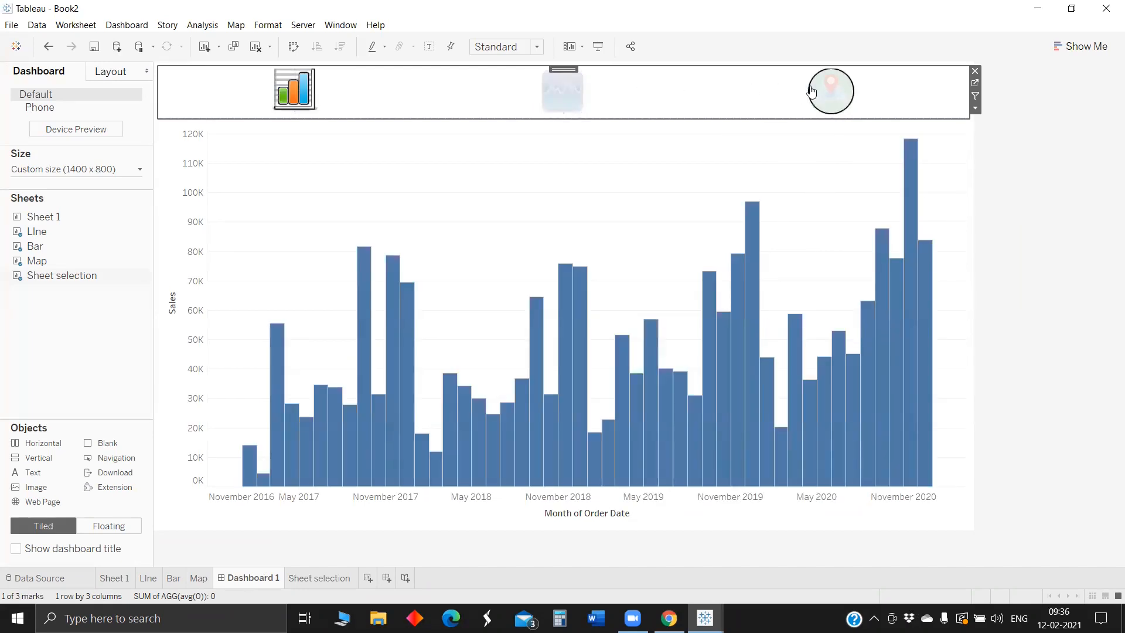
pyautogui.click(829, 90)
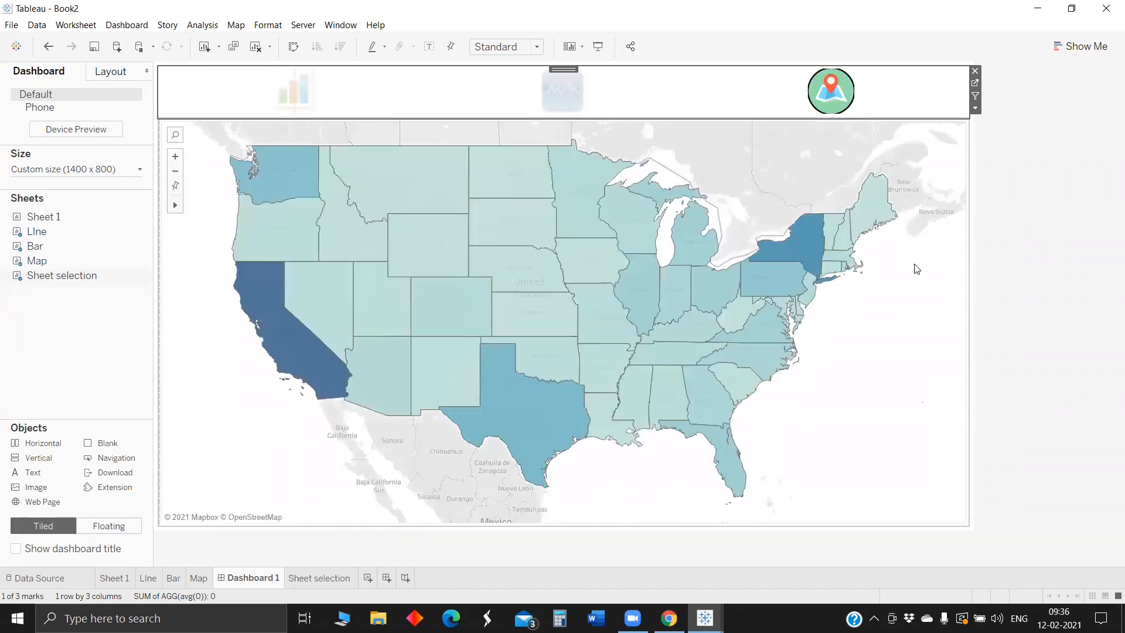
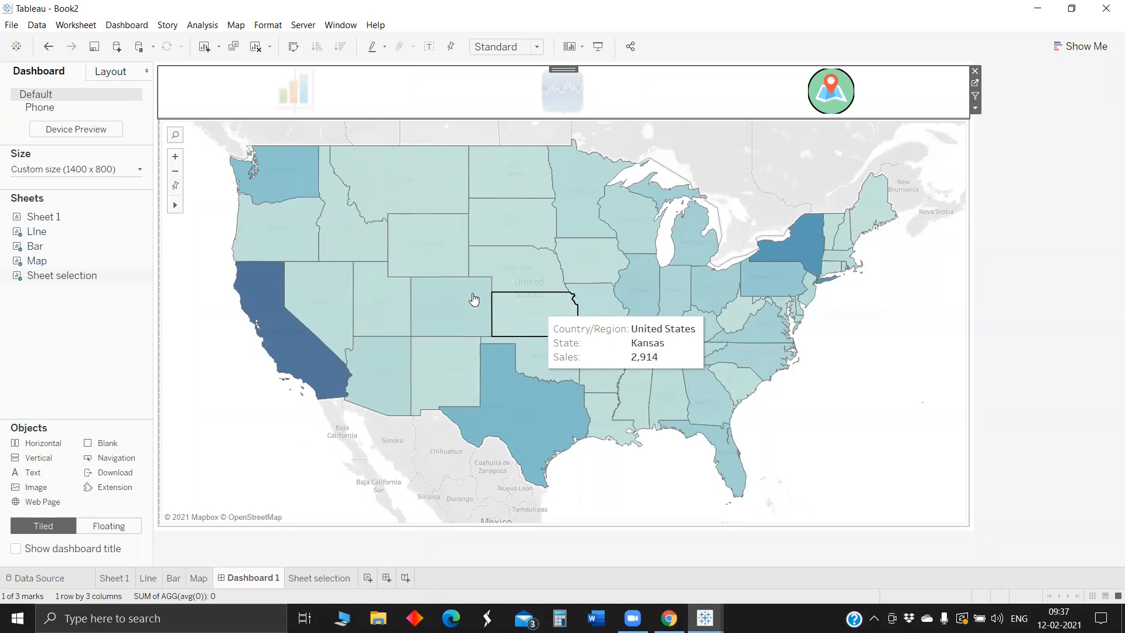
pyautogui.click(538, 309)
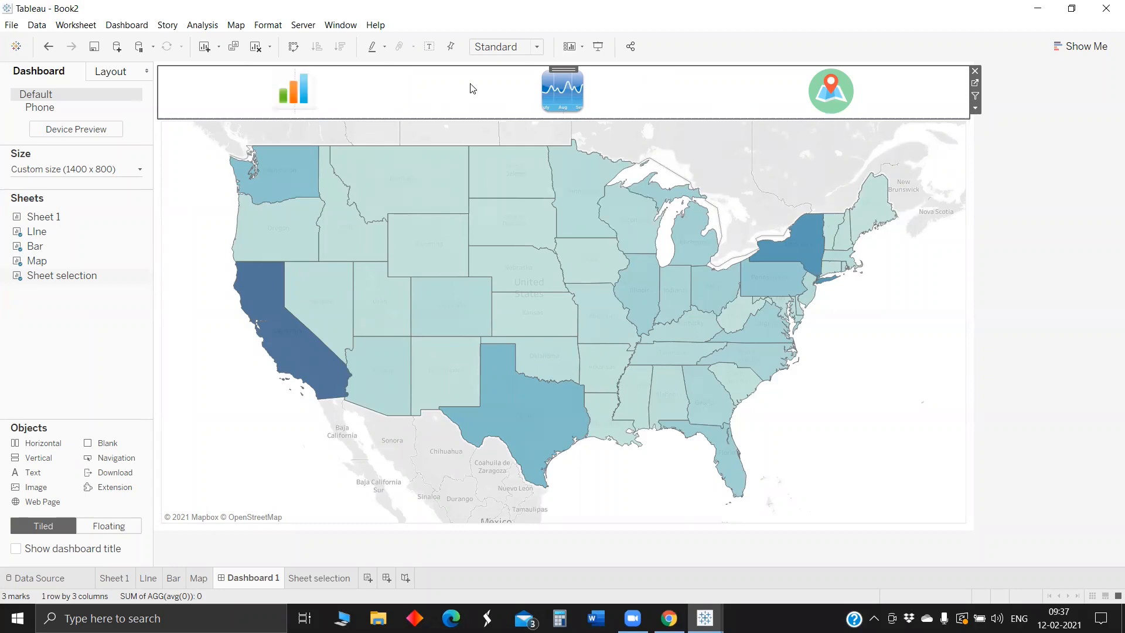
pyautogui.click(125, 28)
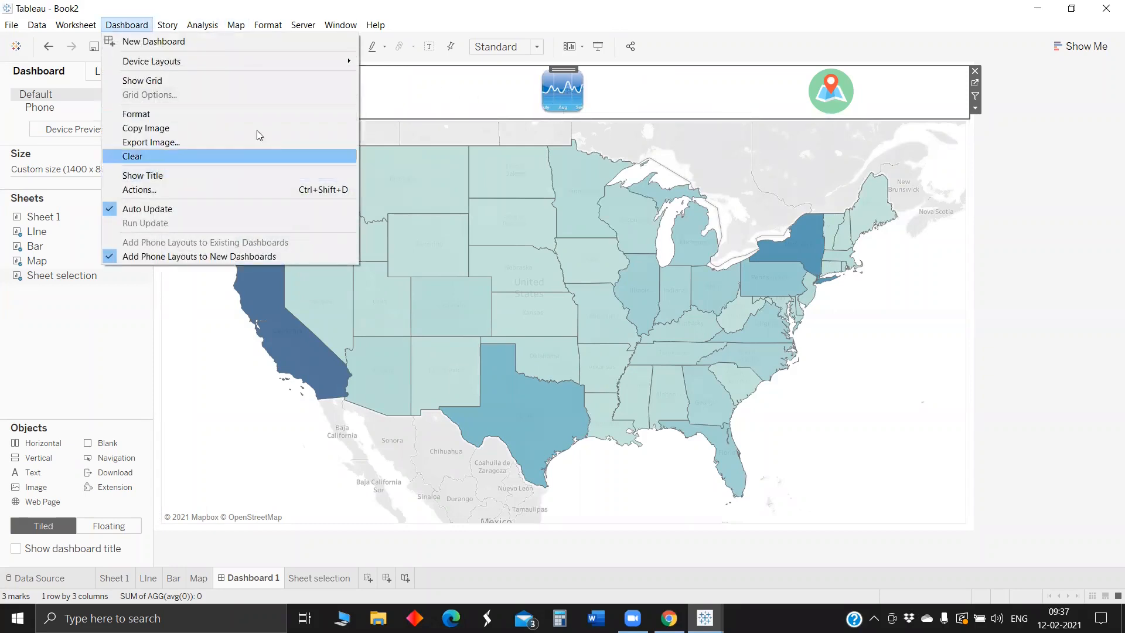
pyautogui.click(523, 91)
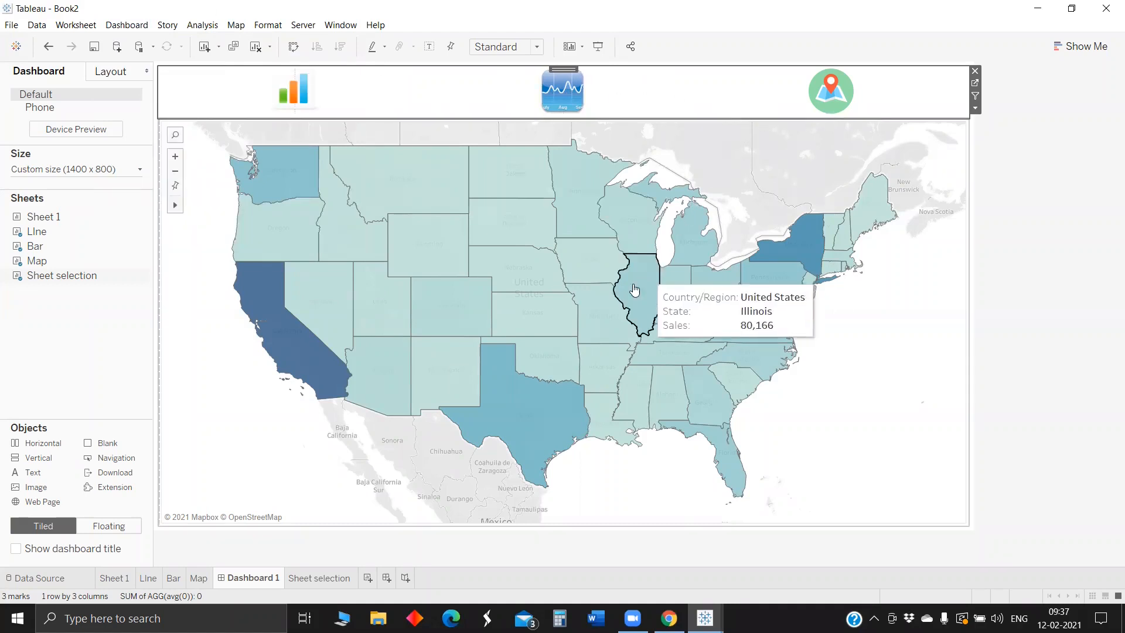
# Rename Dashboard 1 to "Sheet Selection".
pyautogui.doubleClick(262, 577)
pyautogui.write('Shee')
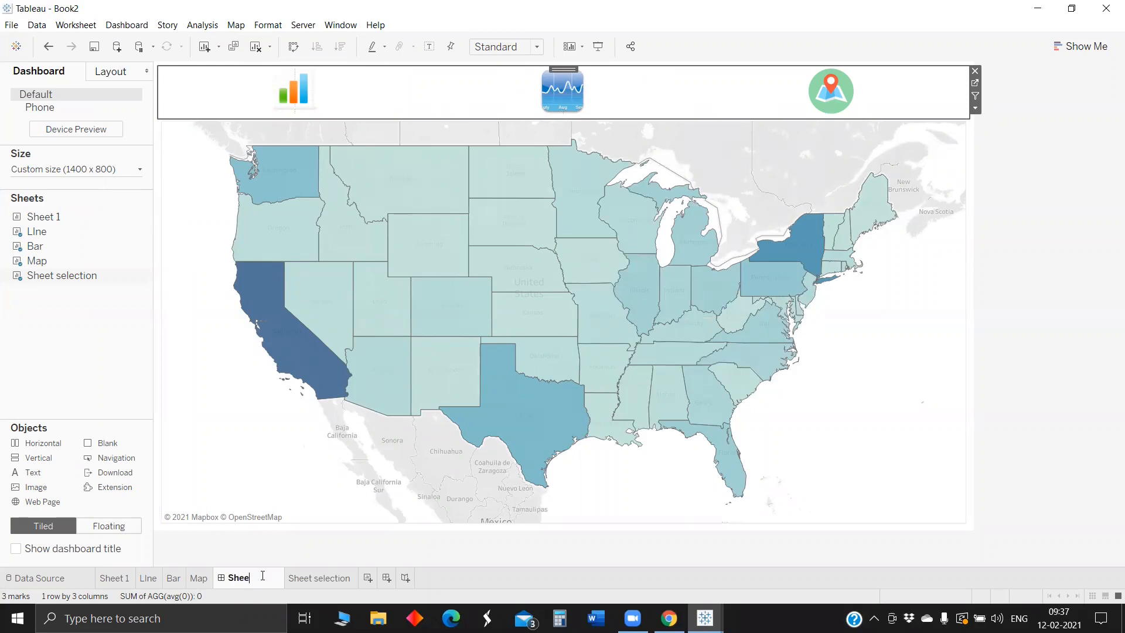
pyautogui.write('t Selection')
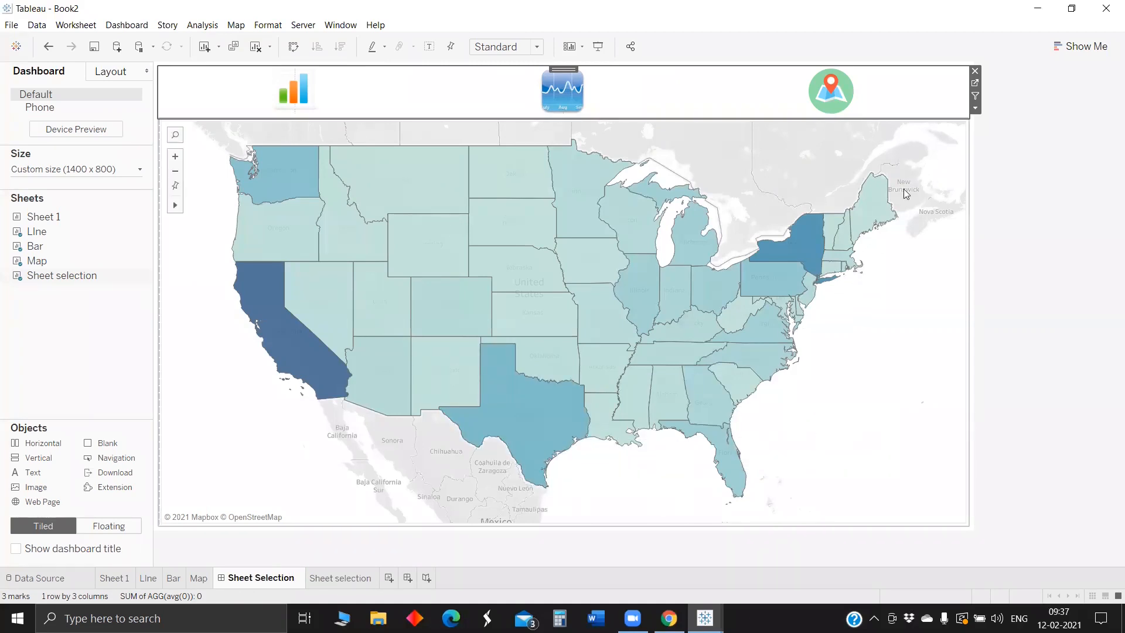
# Try the Line and Map icons, and hide all worksheets used by the Sheet Selection dashboard.
pyautogui.click(570, 92)
pyautogui.click(843, 97)
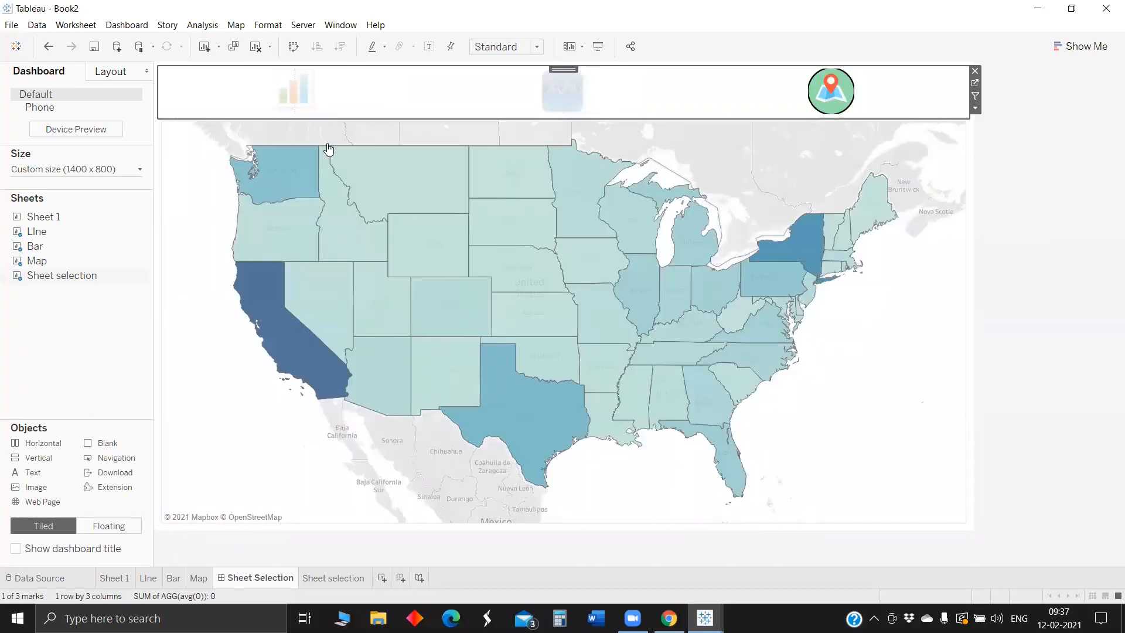
pyautogui.rightClick(251, 578)
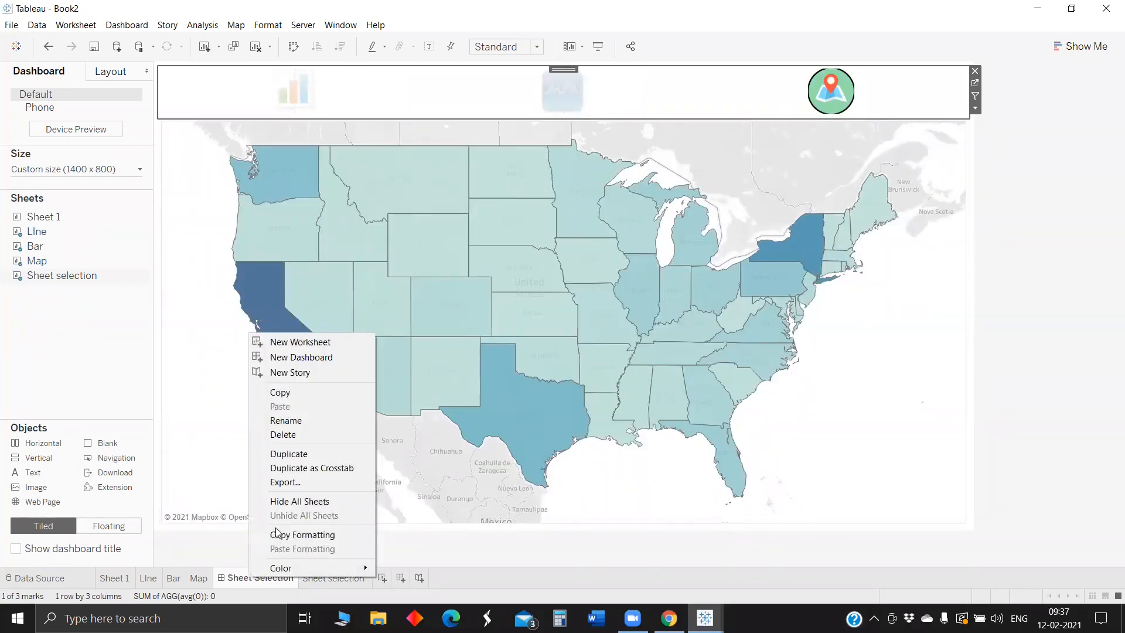
pyautogui.click(333, 503)
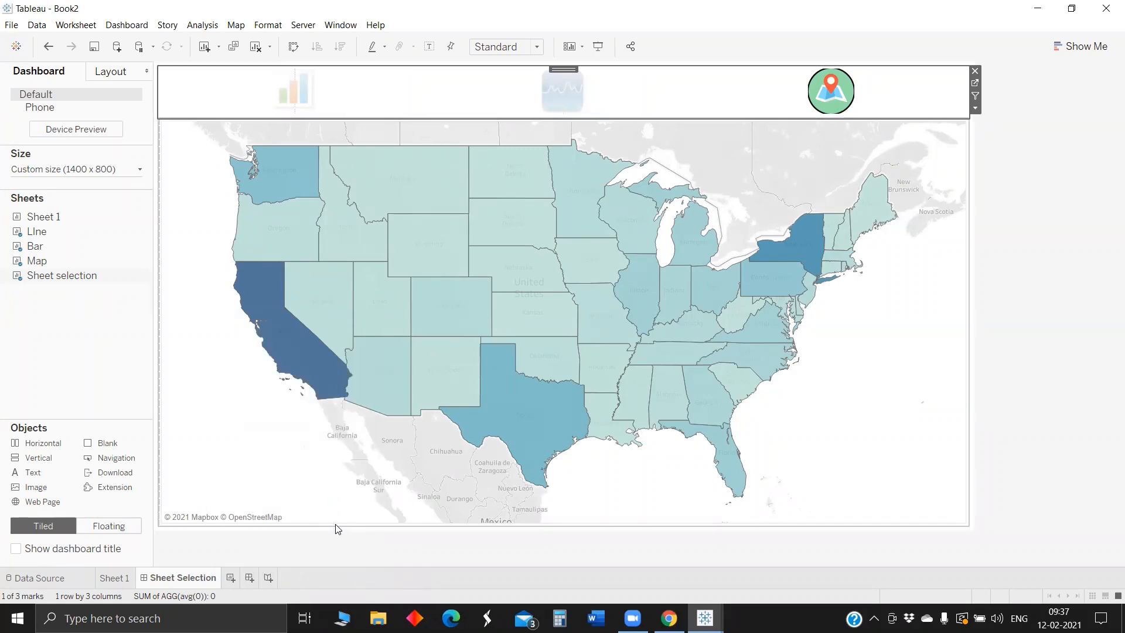
# Add a new blank dashboard and a new worksheet to the workbook.
pyautogui.click(249, 578)
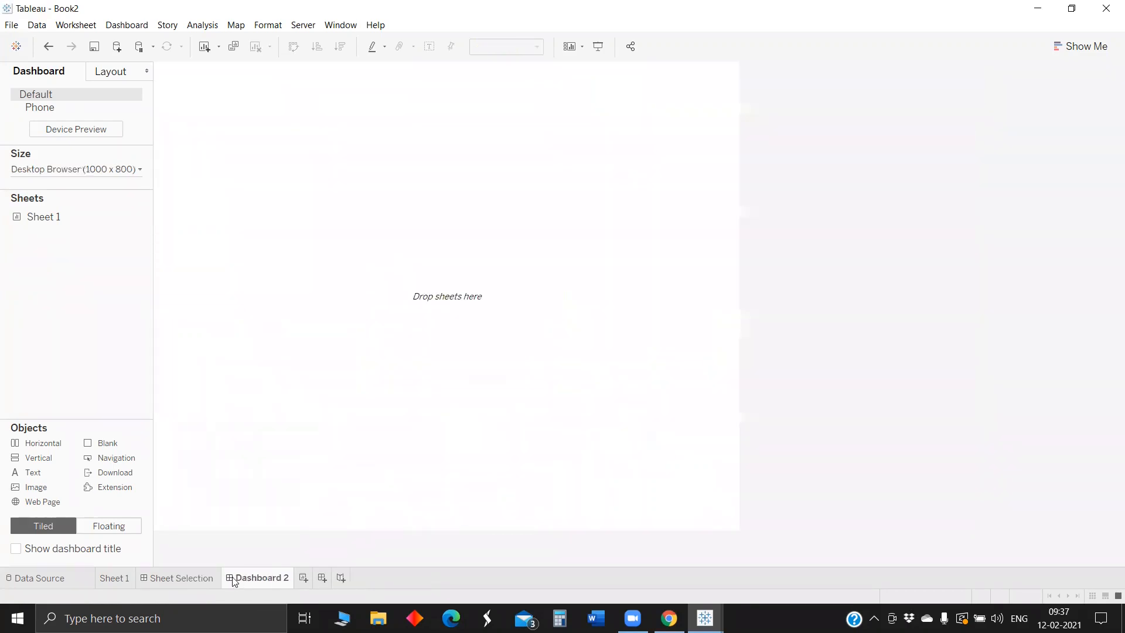
pyautogui.click(303, 579)
# Return to the Sheet Selection dashboard and open the hidden LIne worksheet from its sheet list.
pyautogui.click(201, 581)
pyautogui.moveTo(81, 256)
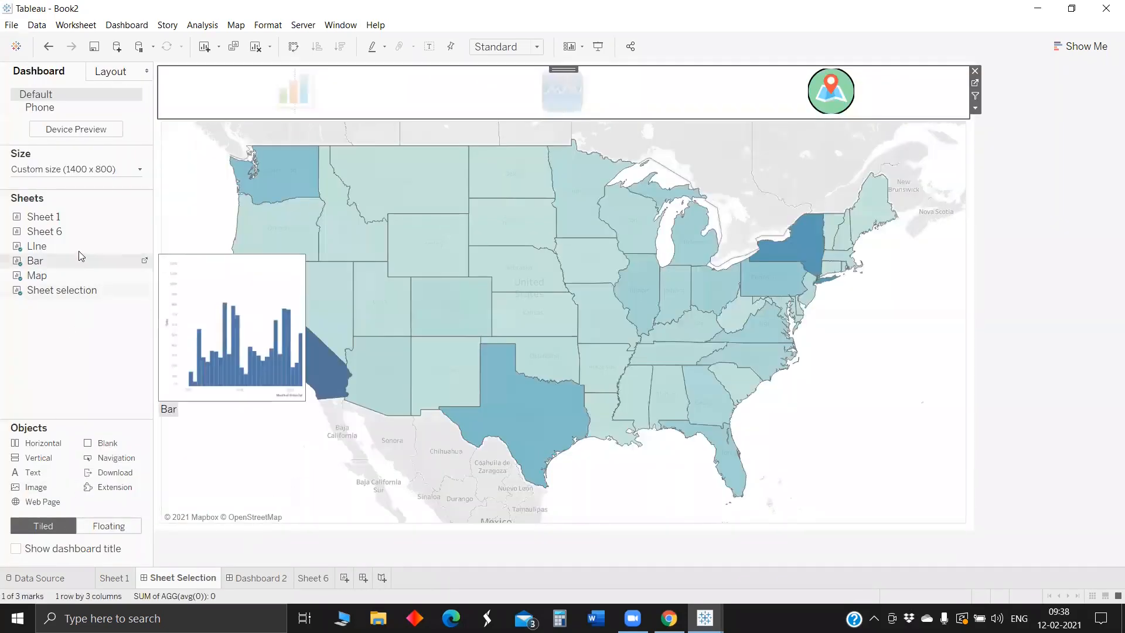
pyautogui.click(144, 249)
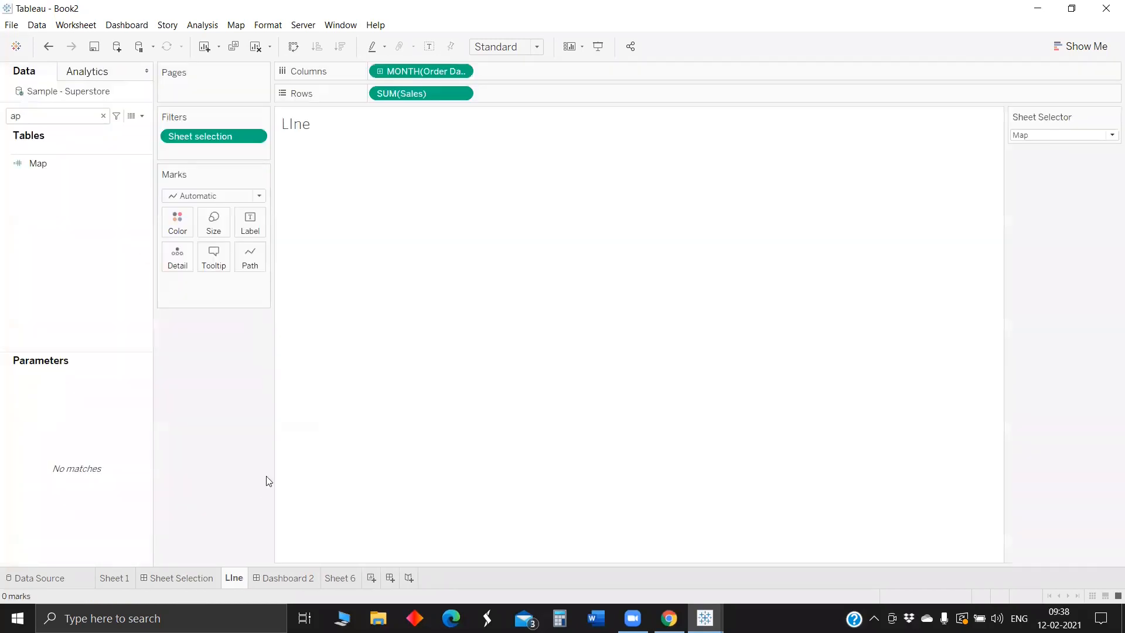
# Take the Sheet selection filter off the LIne worksheet to show its chart, and undo the removal.
pyautogui.doubleClick(199, 136)
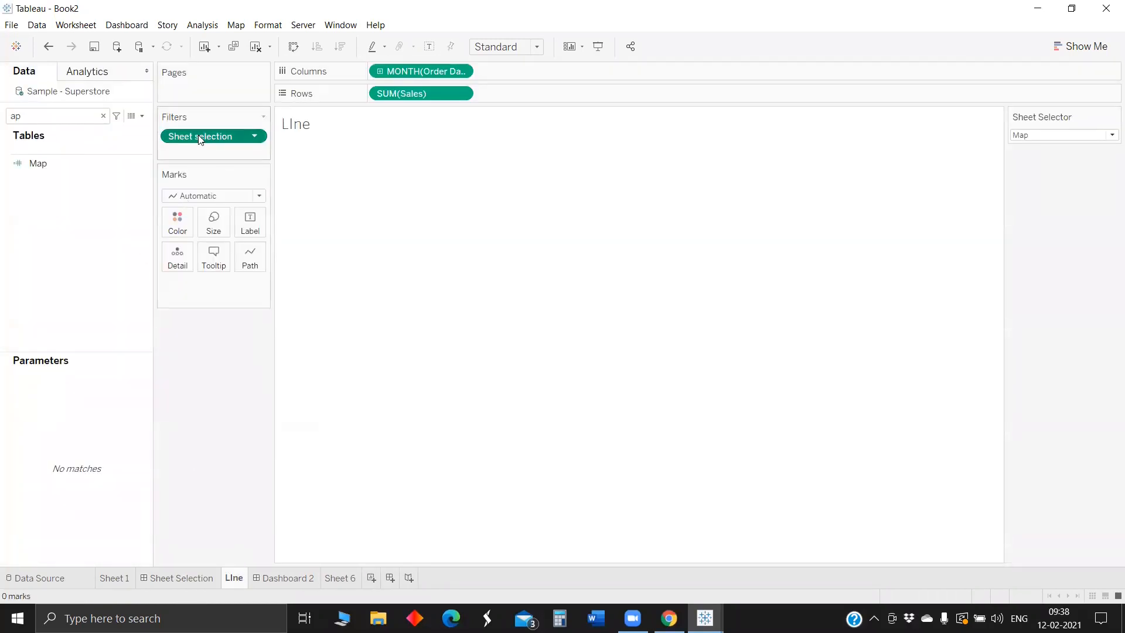
pyautogui.click(727, 200)
pyautogui.moveTo(197, 140); pyautogui.dragTo(202, 348)
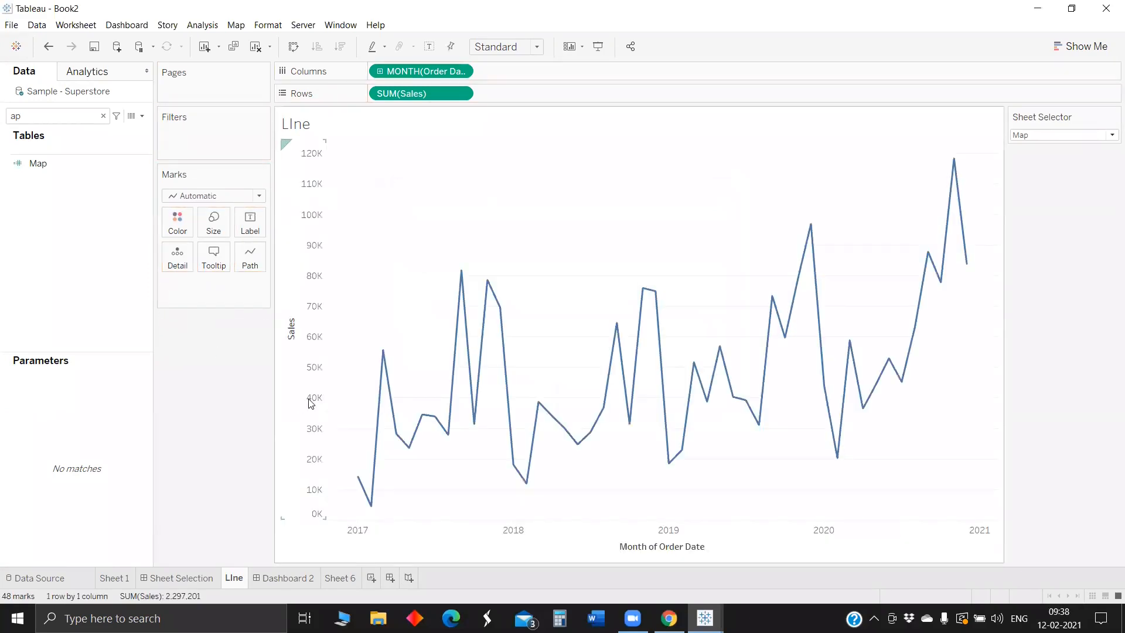
pyautogui.hotkey('ctrl', 'z')
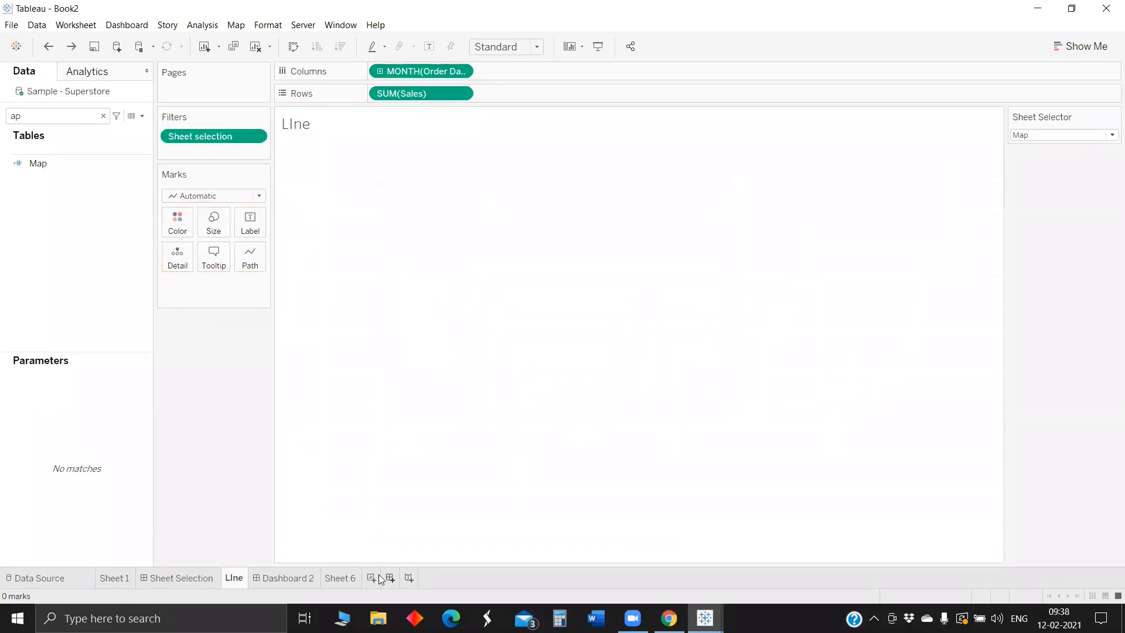
# Open Sheet 6, search the fields for "sal" and place Sales on Rows.
pyautogui.click(352, 577)
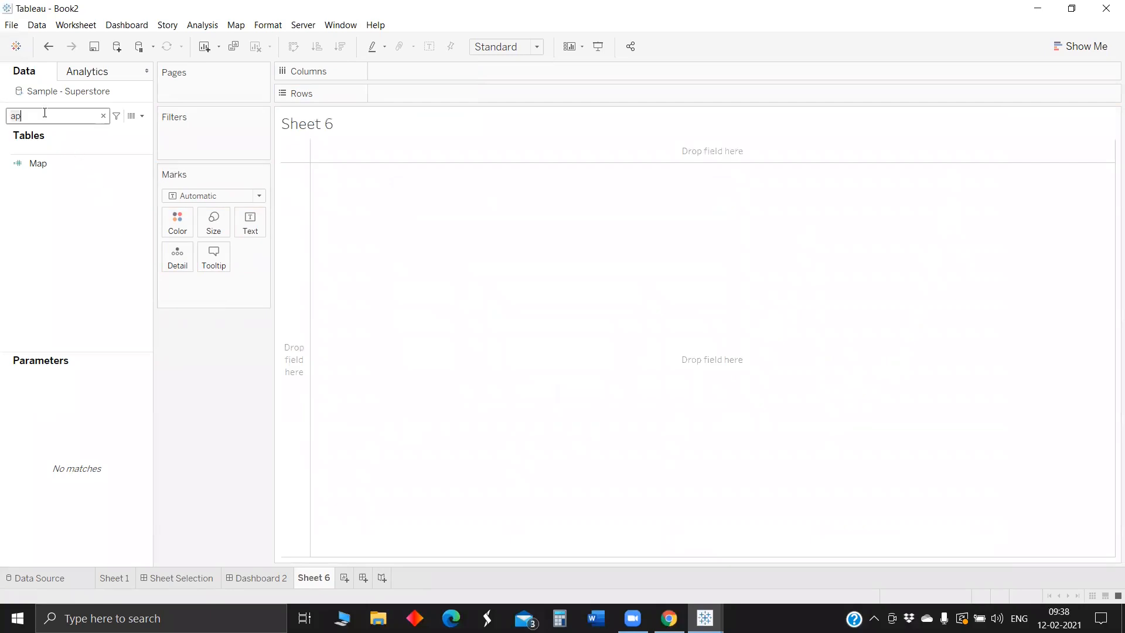
pyautogui.press('BackSpace')
pyautogui.press('BackSpace')
pyautogui.write('sa')
pyautogui.moveTo(50, 178); pyautogui.dragTo(424, 100)
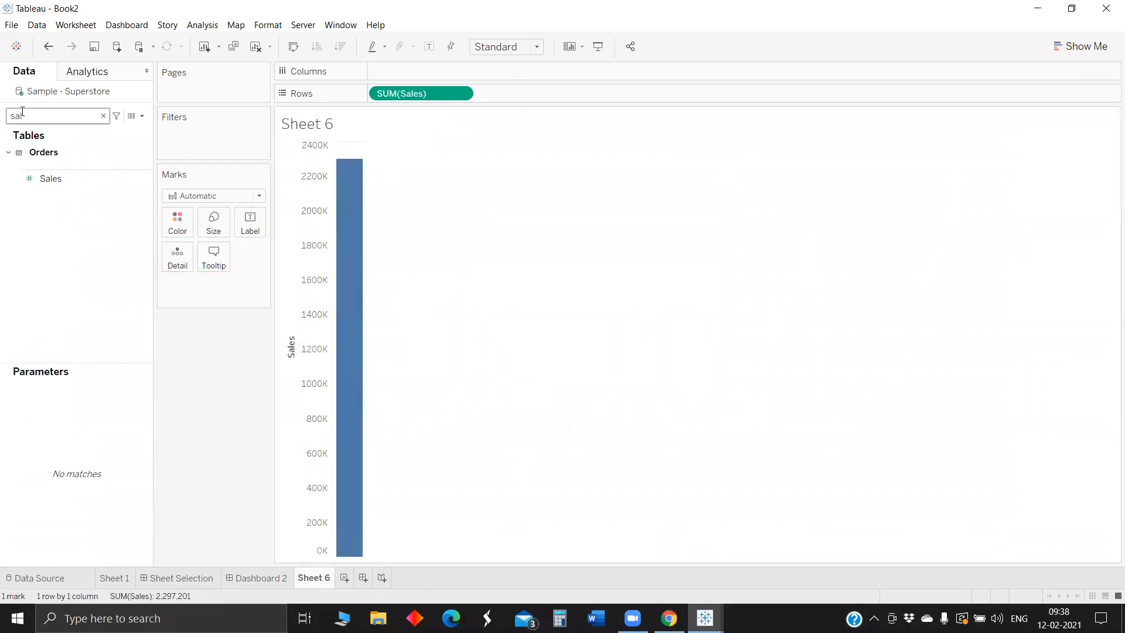
# Search for "ord", place Order Date on Columns as continuous MONTH(Order Date), and clear the field search.
pyautogui.press('BackSpace')
pyautogui.press('BackSpace')
pyautogui.press('BackSpace')
pyautogui.write('ord')
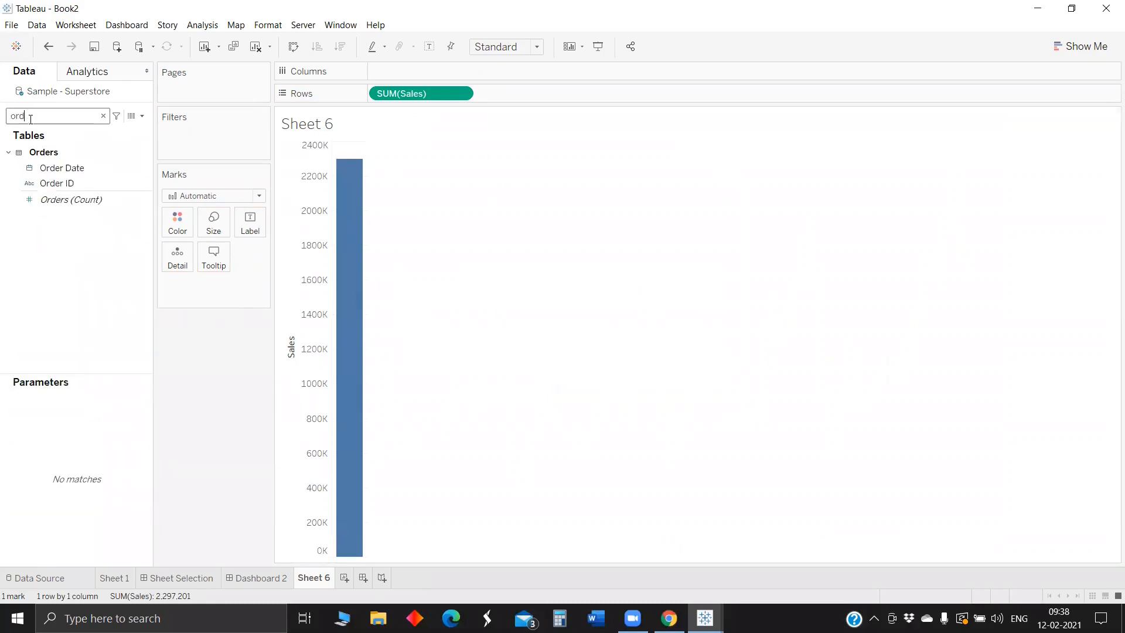
pyautogui.moveTo(58, 168); pyautogui.dragTo(417, 70)
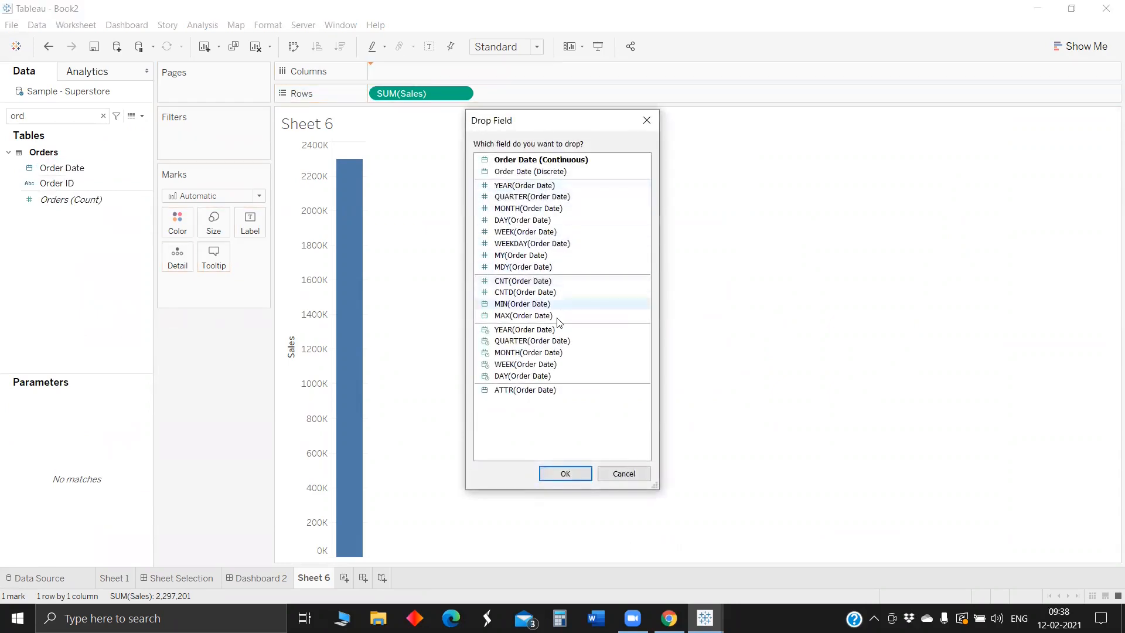
pyautogui.click(560, 352)
pyautogui.click(565, 472)
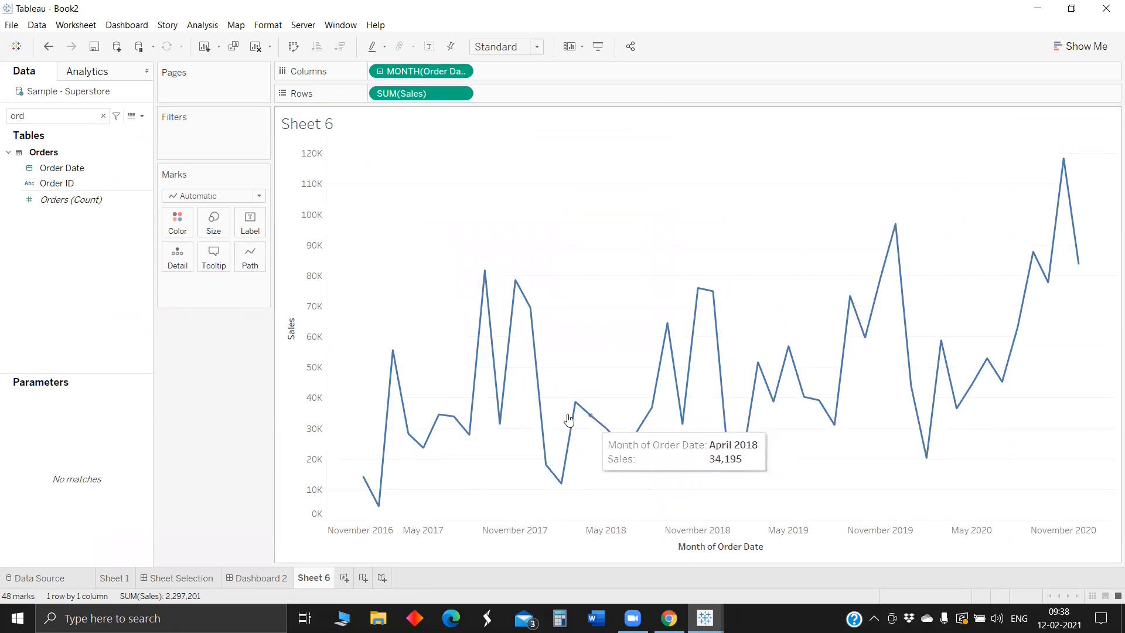
pyautogui.click(103, 116)
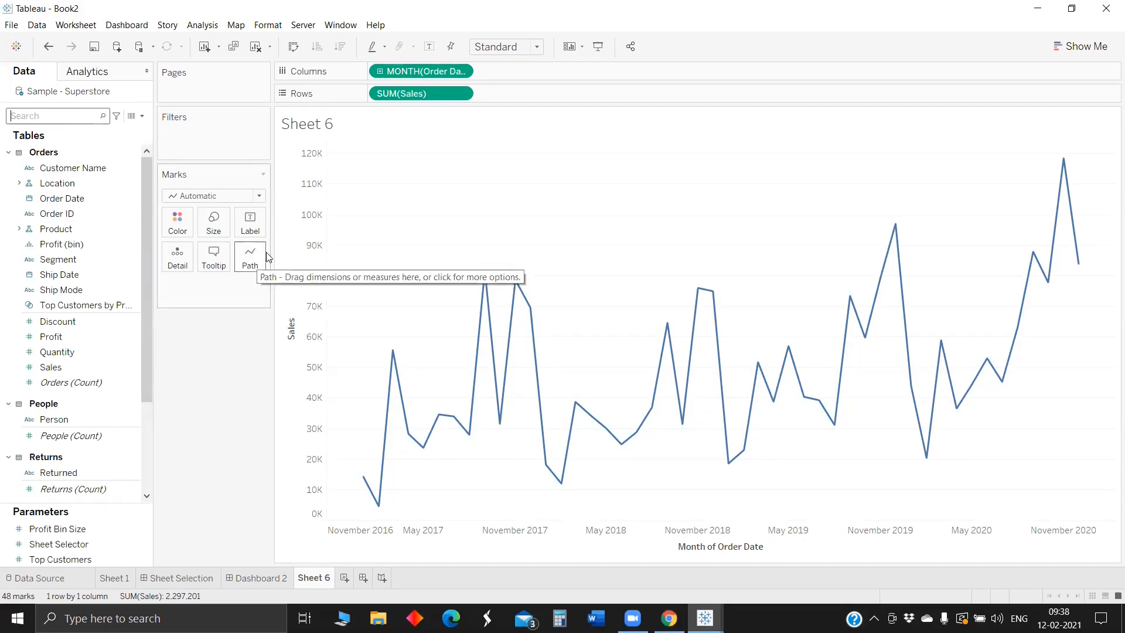
# Switch to the KKSS 122 workbook, try the Furniture and Office Supplies icons on the Filter dashboard, clear the selection, and return to Book2.
pyautogui.click(705, 618)
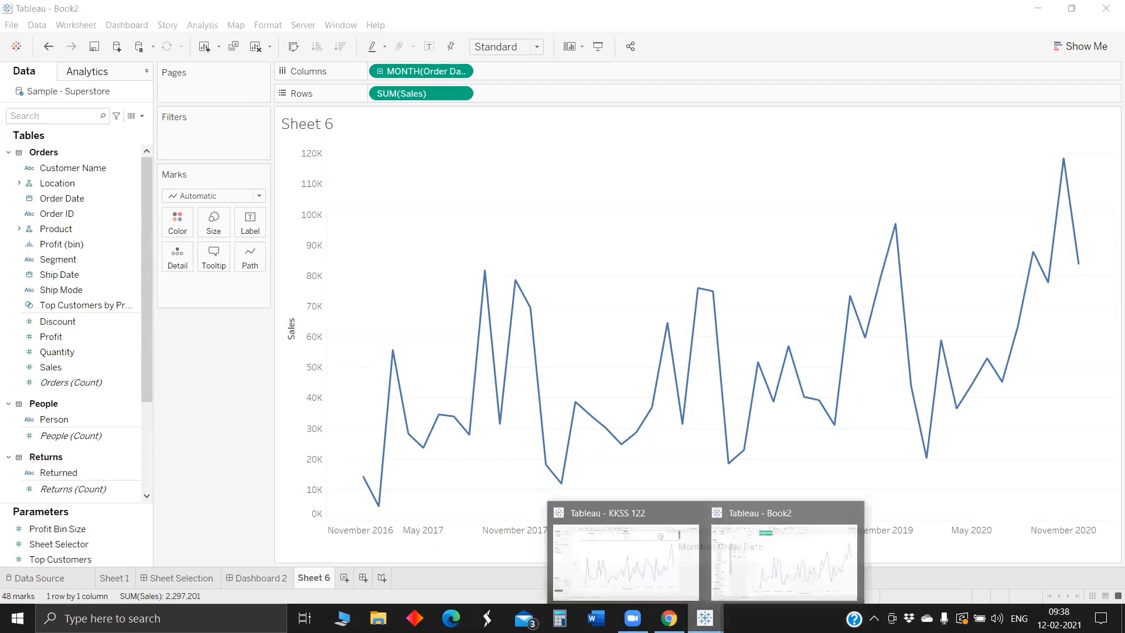
pyautogui.click(653, 563)
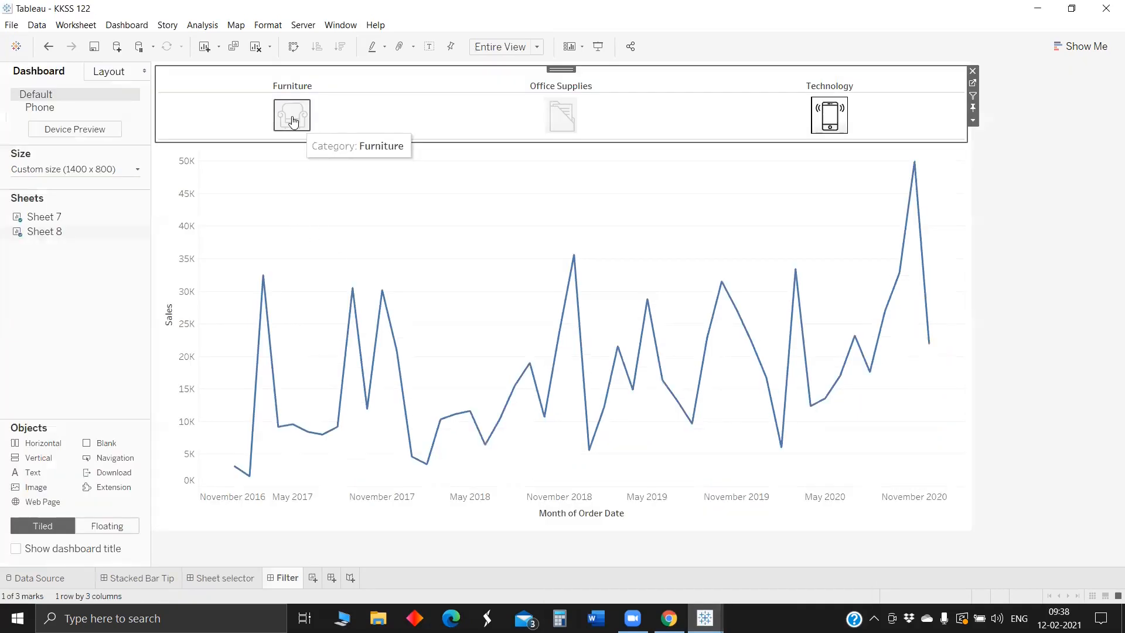
pyautogui.click(293, 121)
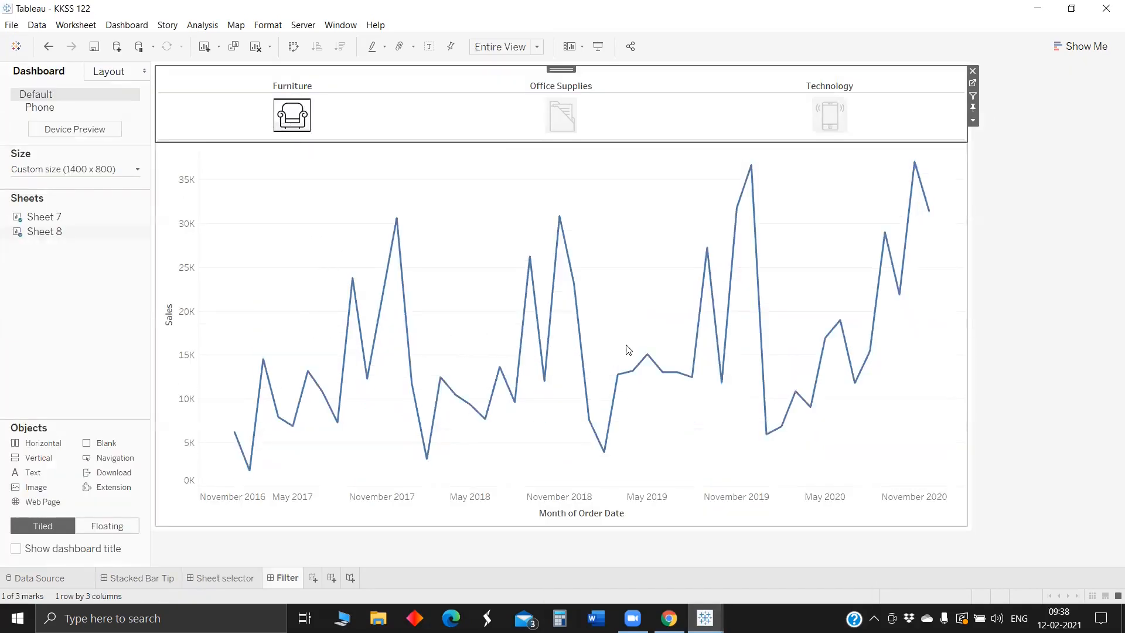
pyautogui.click(578, 123)
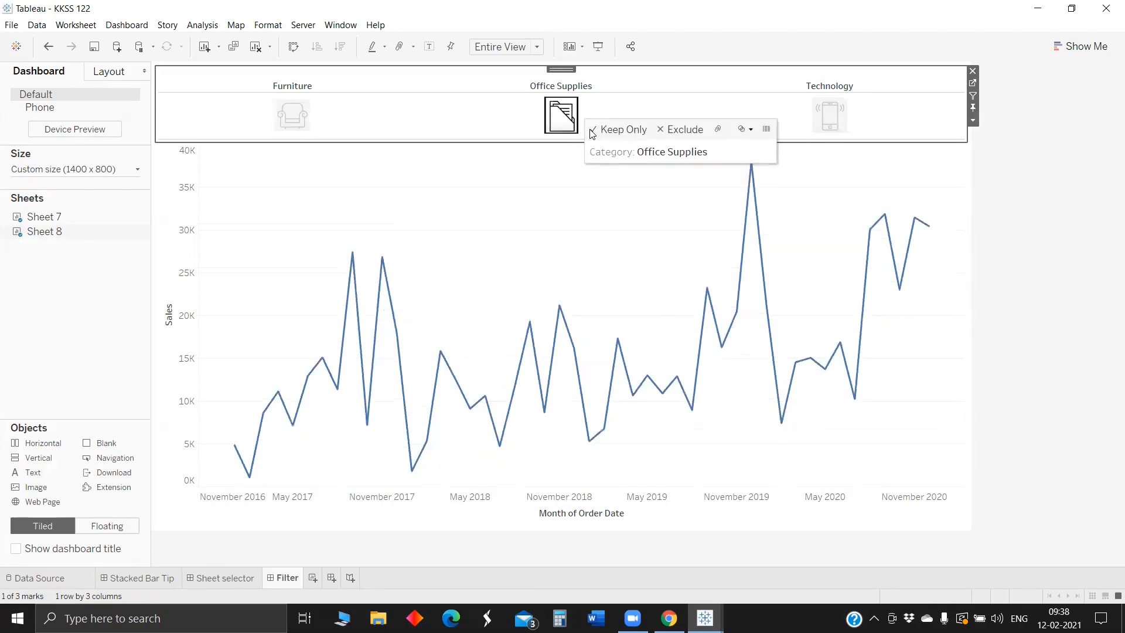
pyautogui.click(577, 123)
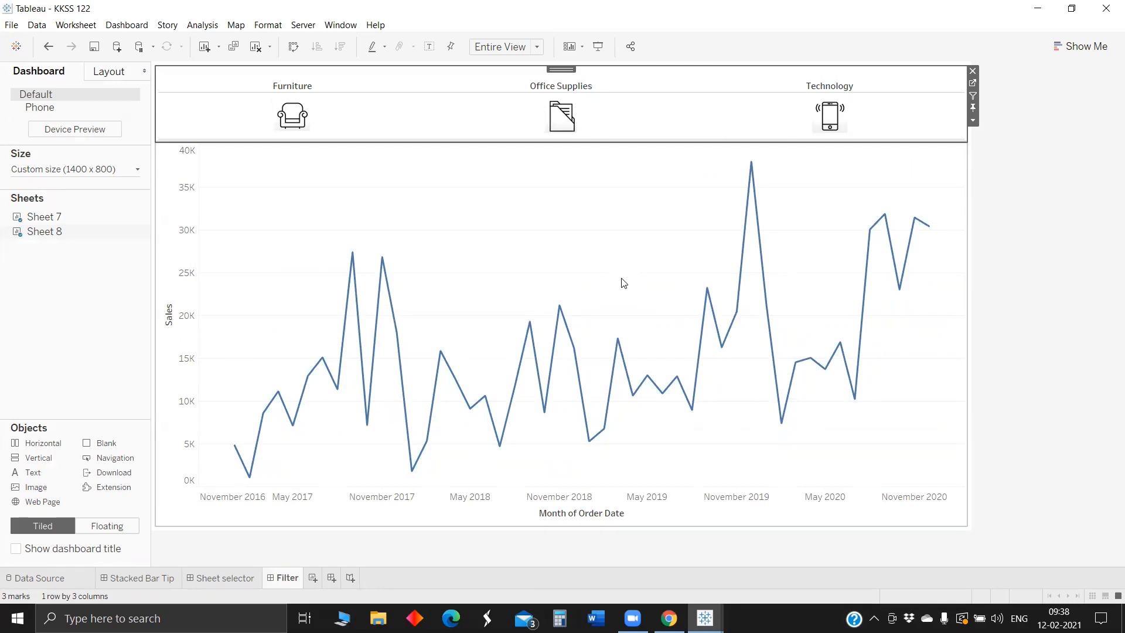
pyautogui.click(1036, 7)
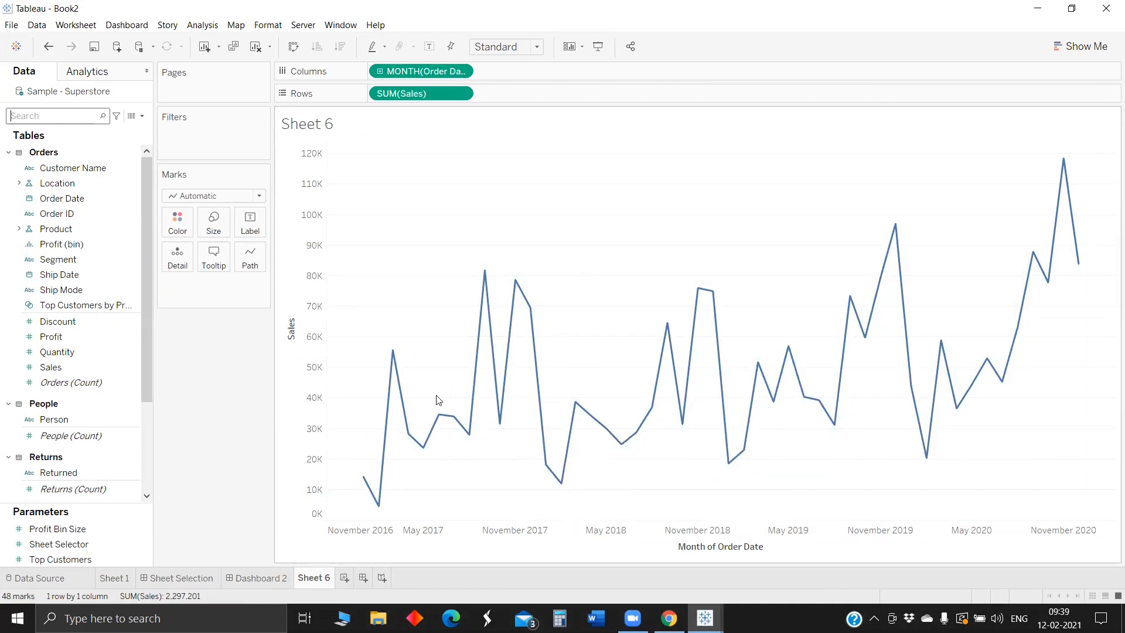
pyautogui.click(140, 355)
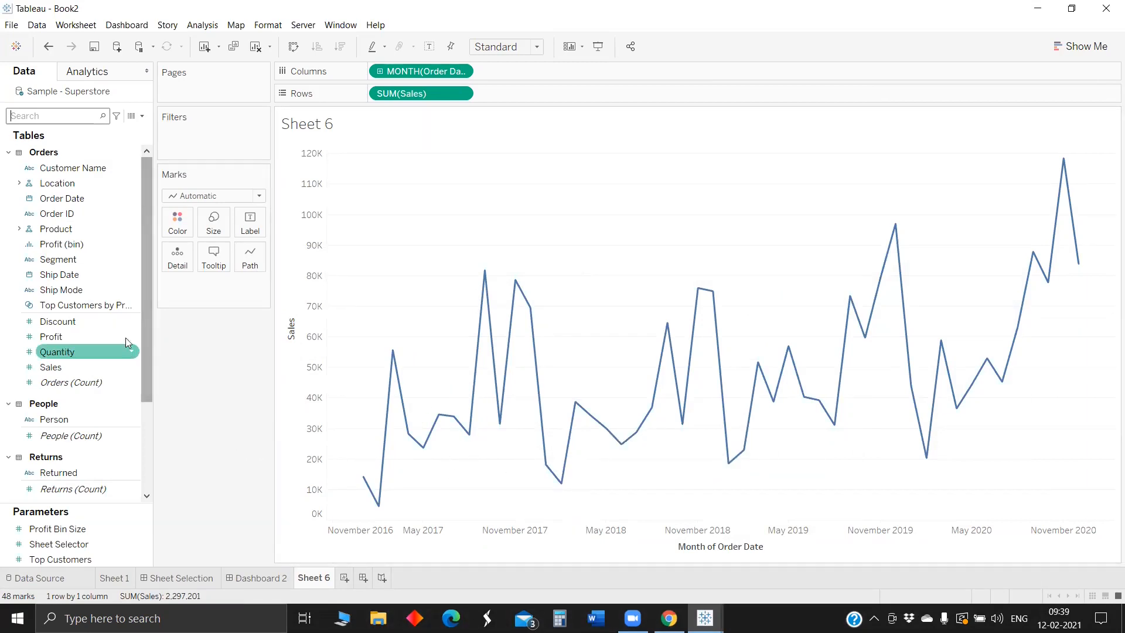
pyautogui.click(117, 325)
pyautogui.click(111, 306)
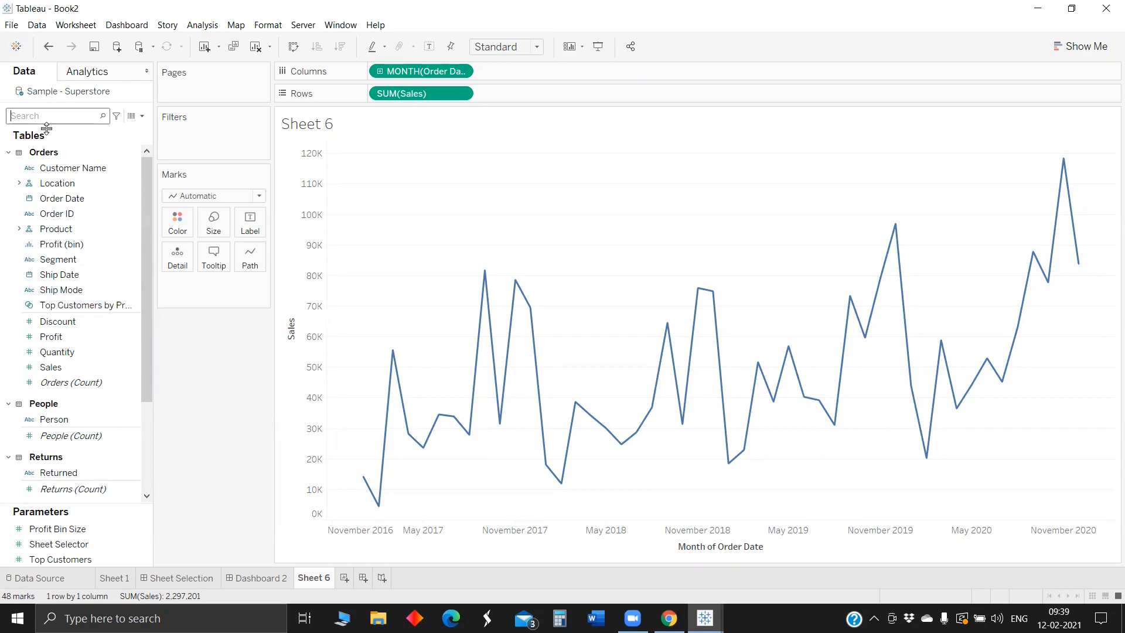
# Search the fields for "ca" and examine the description of the Category field and its members.
pyautogui.write('ca')
pyautogui.rightClick(86, 199)
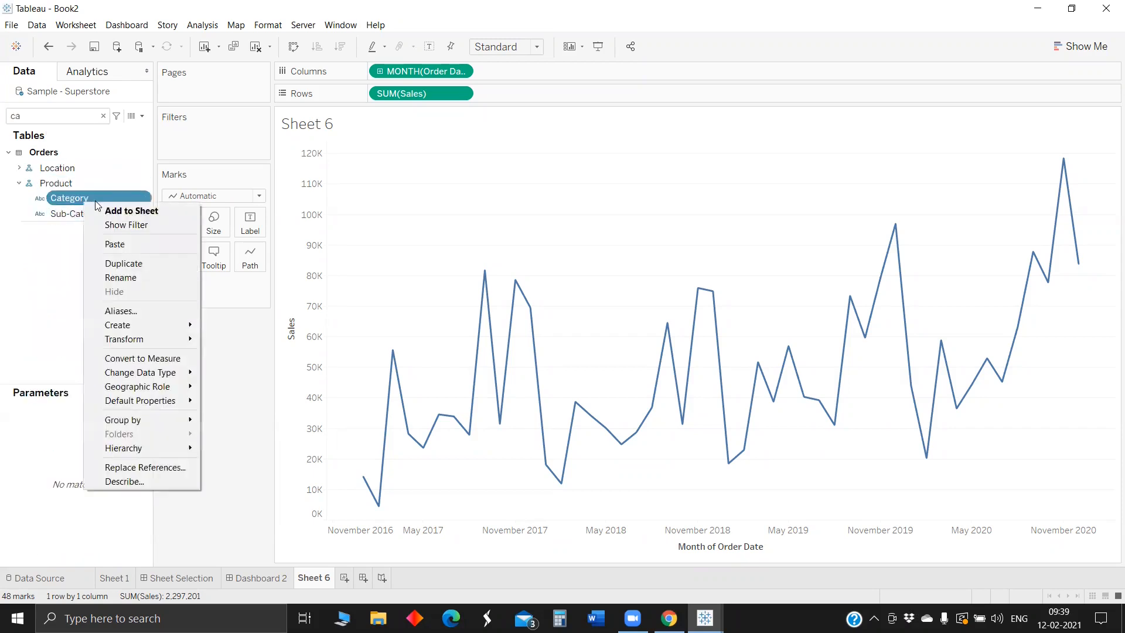
pyautogui.click(177, 481)
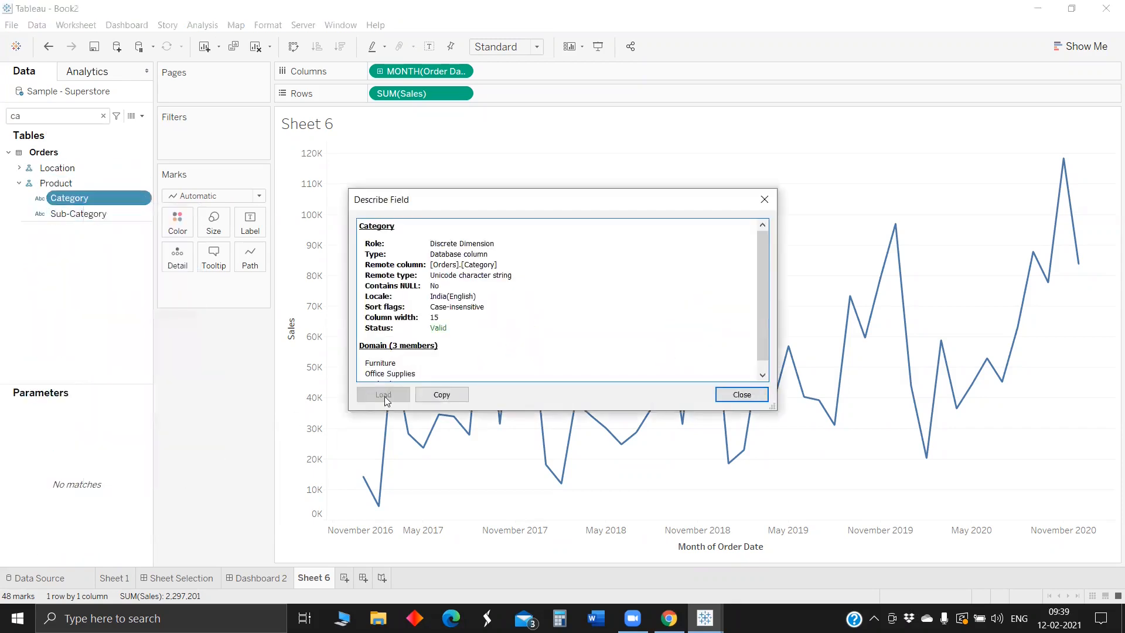
pyautogui.scroll(-1, 433, 351)
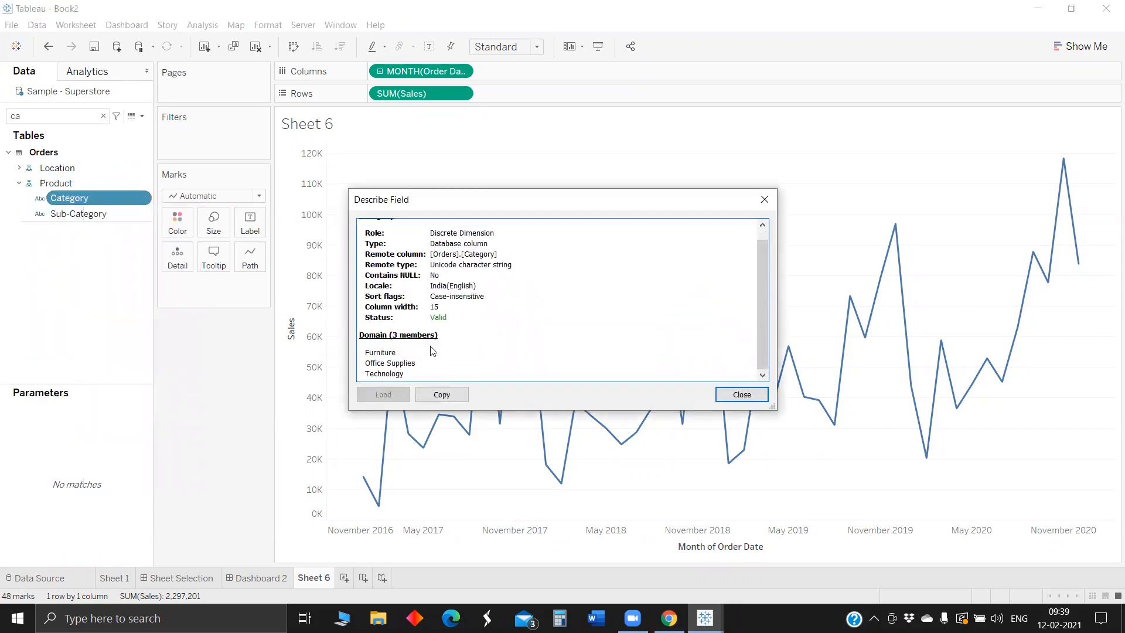
pyautogui.click(764, 199)
# Create a set named Category Set from Category with only Furniture included, and filter Sheet 6 by that set.
pyautogui.click(143, 199)
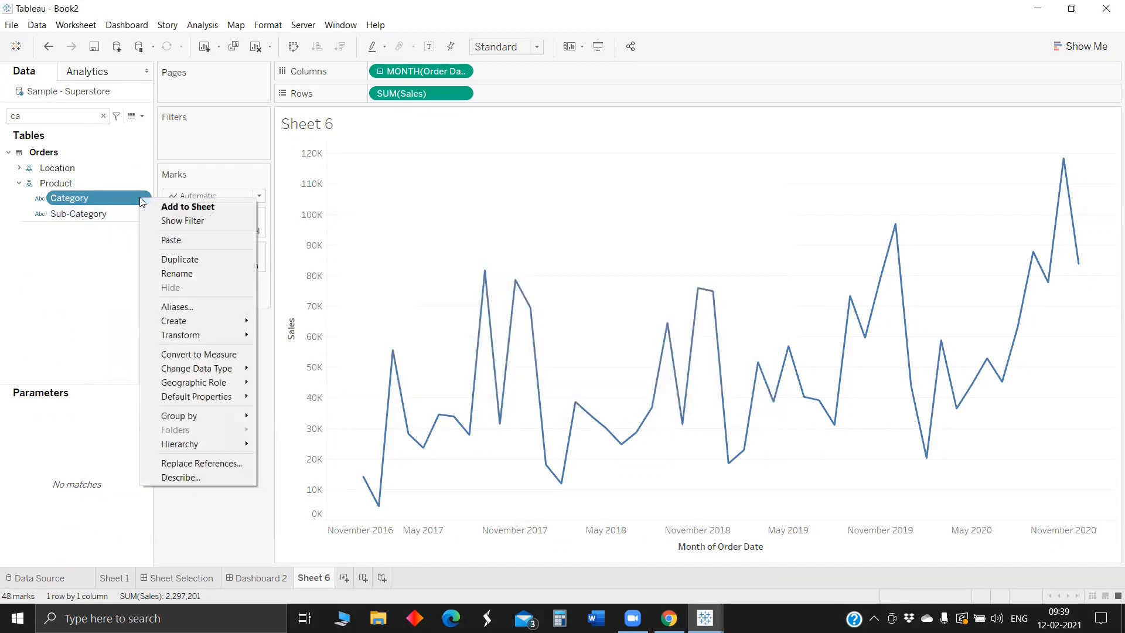
pyautogui.moveTo(198, 384)
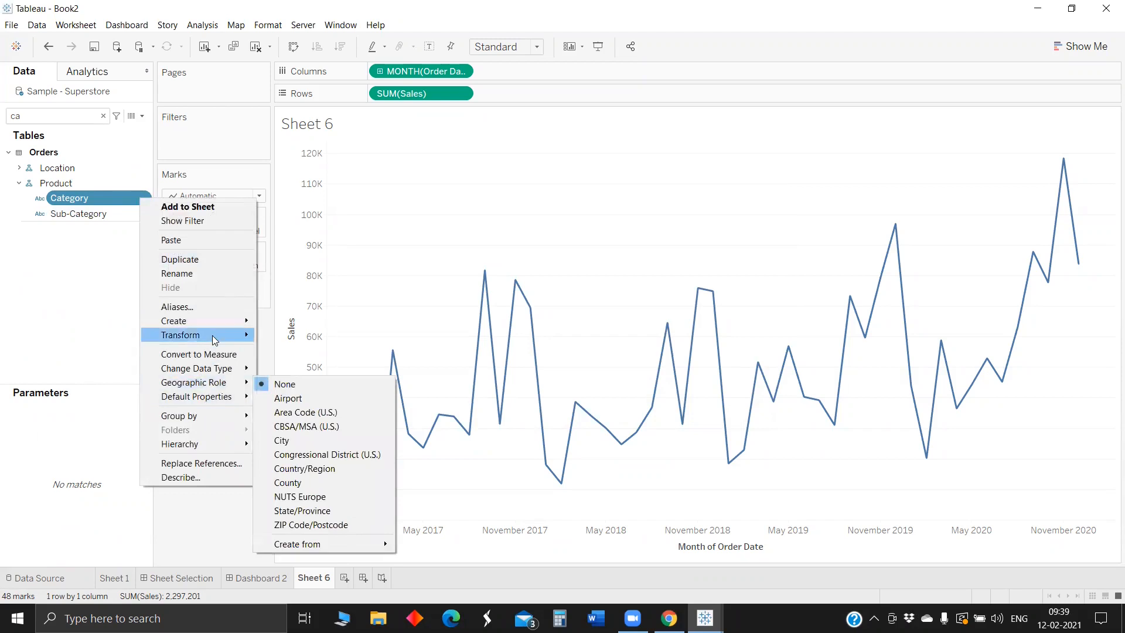
pyautogui.moveTo(215, 323)
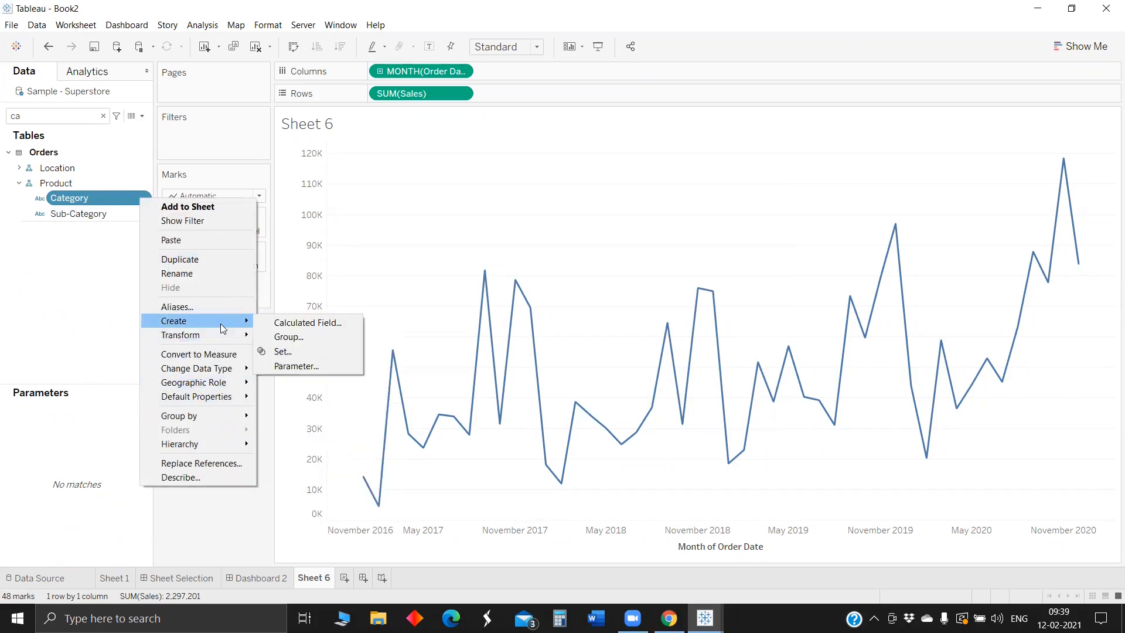
pyautogui.click(292, 350)
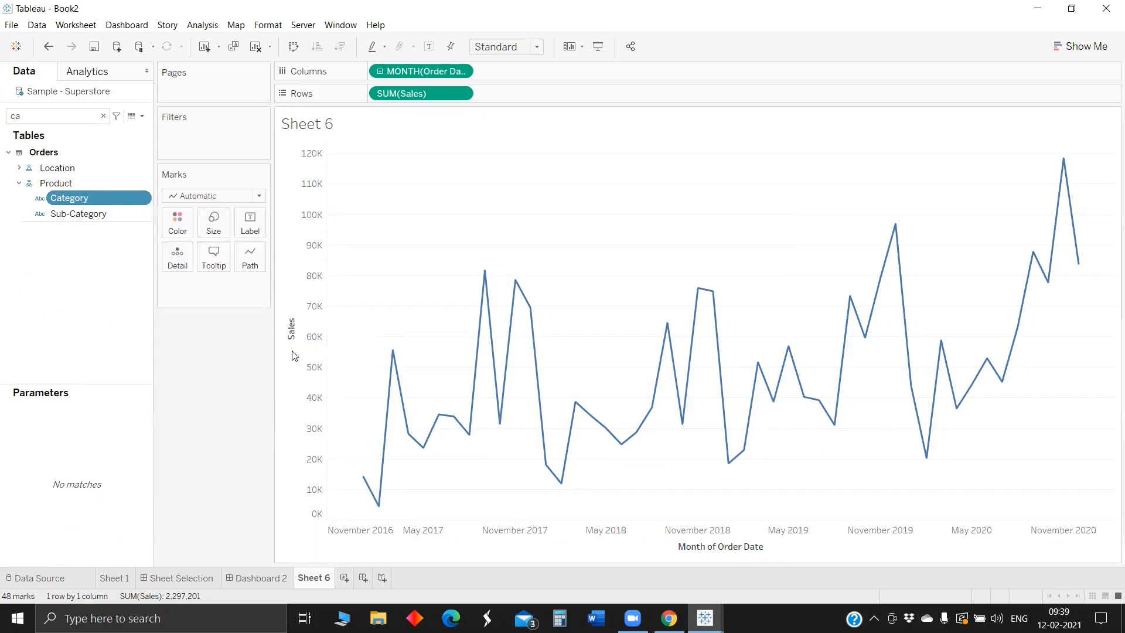
pyautogui.click(446, 211)
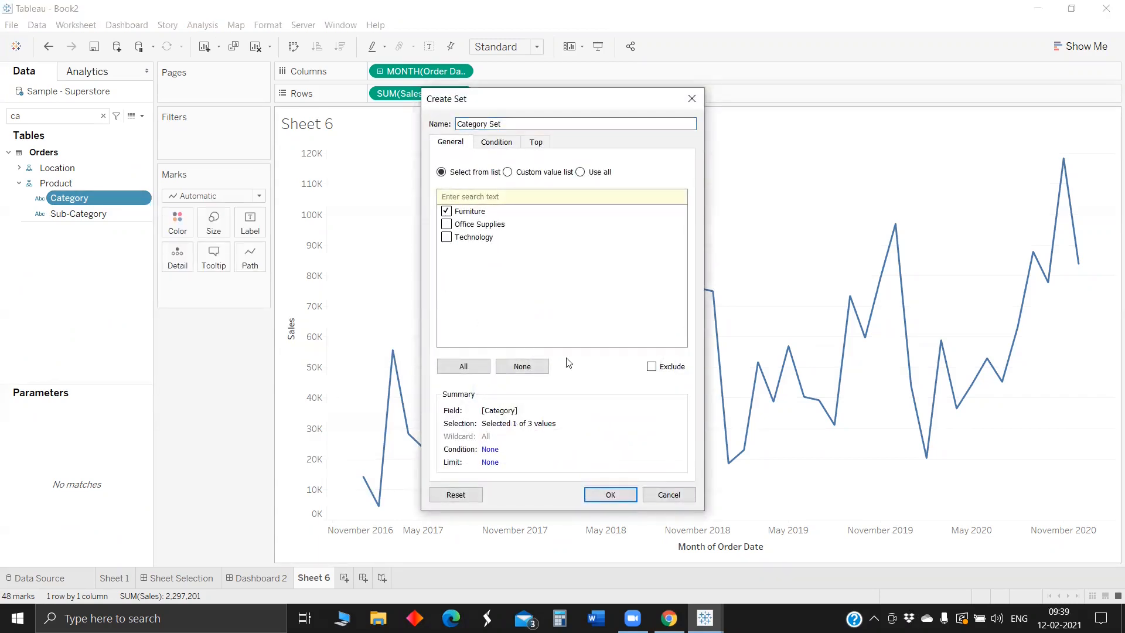
pyautogui.click(610, 494)
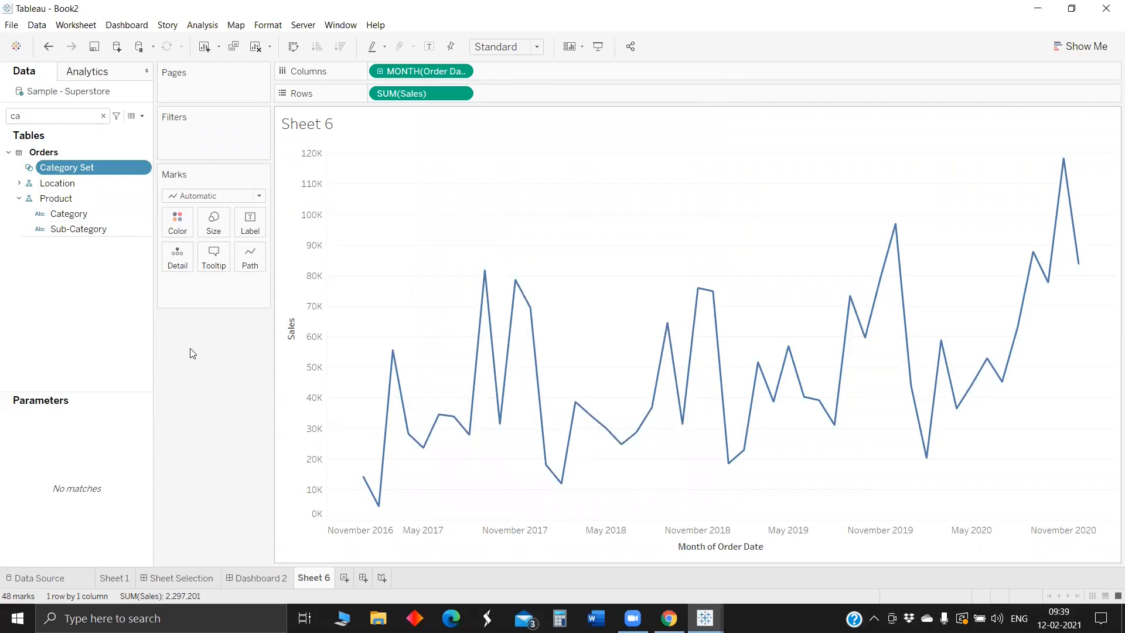
pyautogui.moveTo(70, 166); pyautogui.dragTo(206, 138)
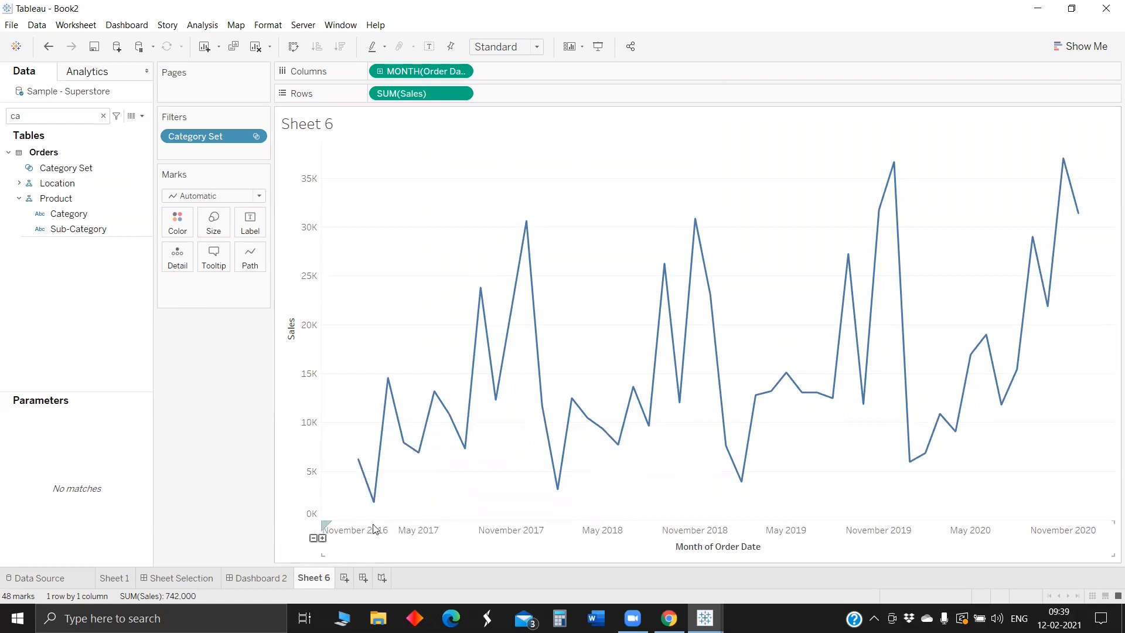
# Add a new worksheet, search the fields for "cate", and place Category on Columns.
pyautogui.click(346, 579)
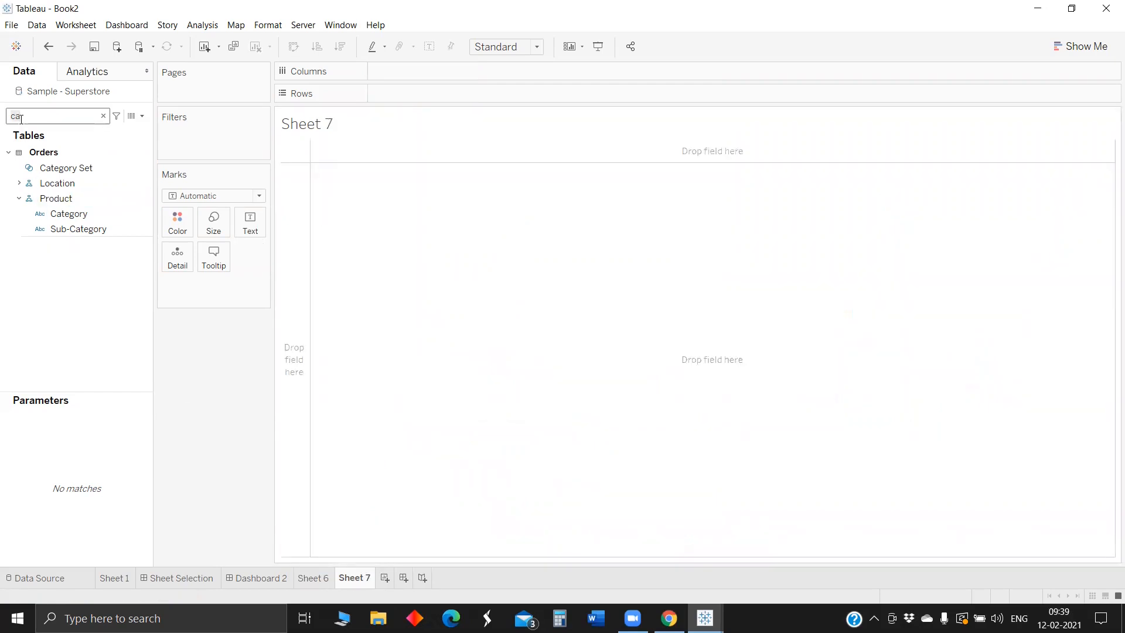
pyautogui.press('BackSpace')
pyautogui.press('BackSpace')
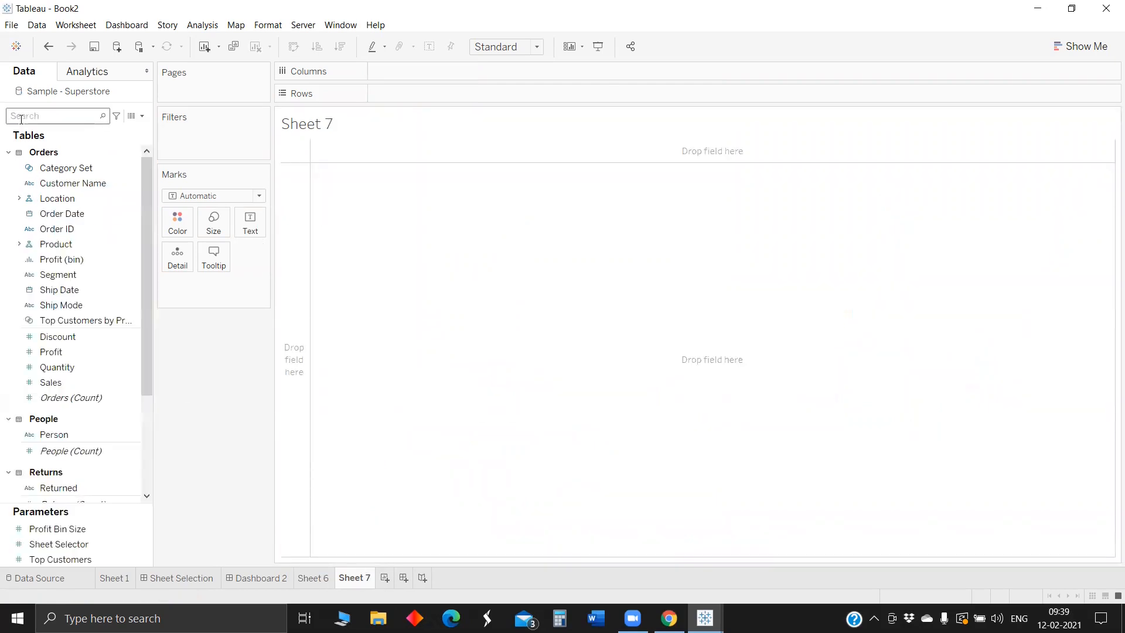
pyautogui.write('cate')
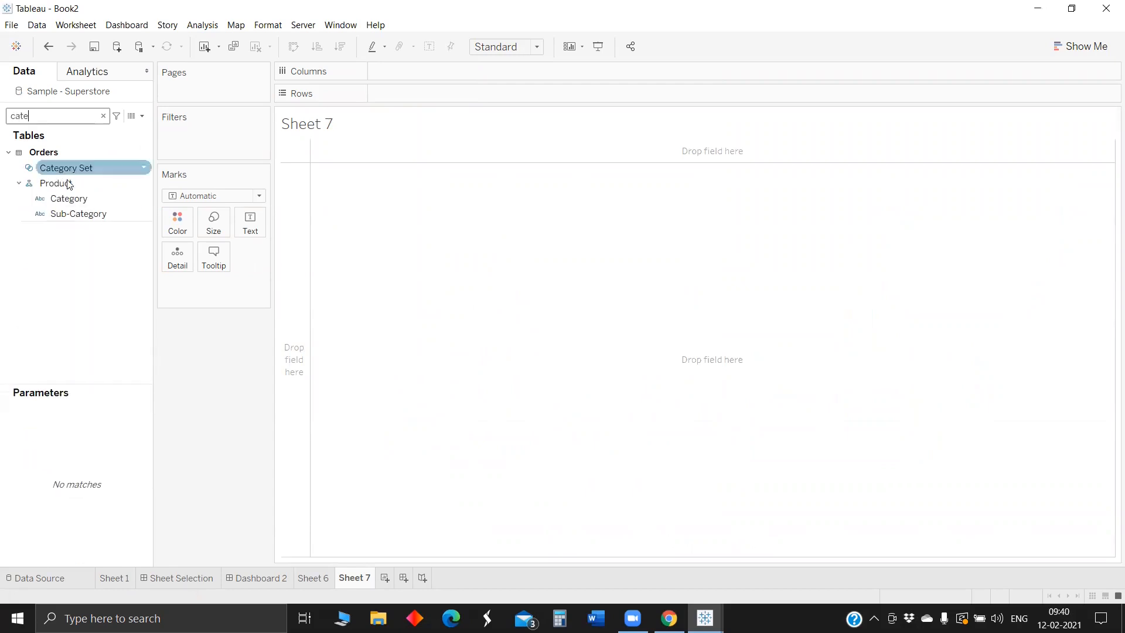
pyautogui.moveTo(88, 201); pyautogui.dragTo(422, 98)
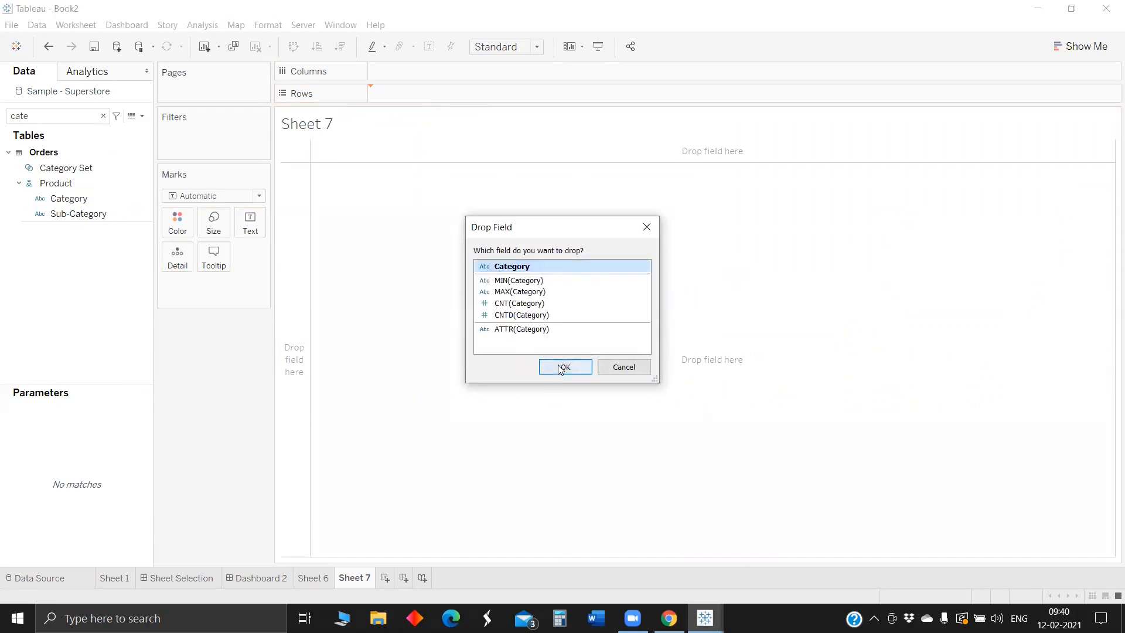
pyautogui.click(561, 365)
pyautogui.moveTo(396, 94); pyautogui.dragTo(402, 78)
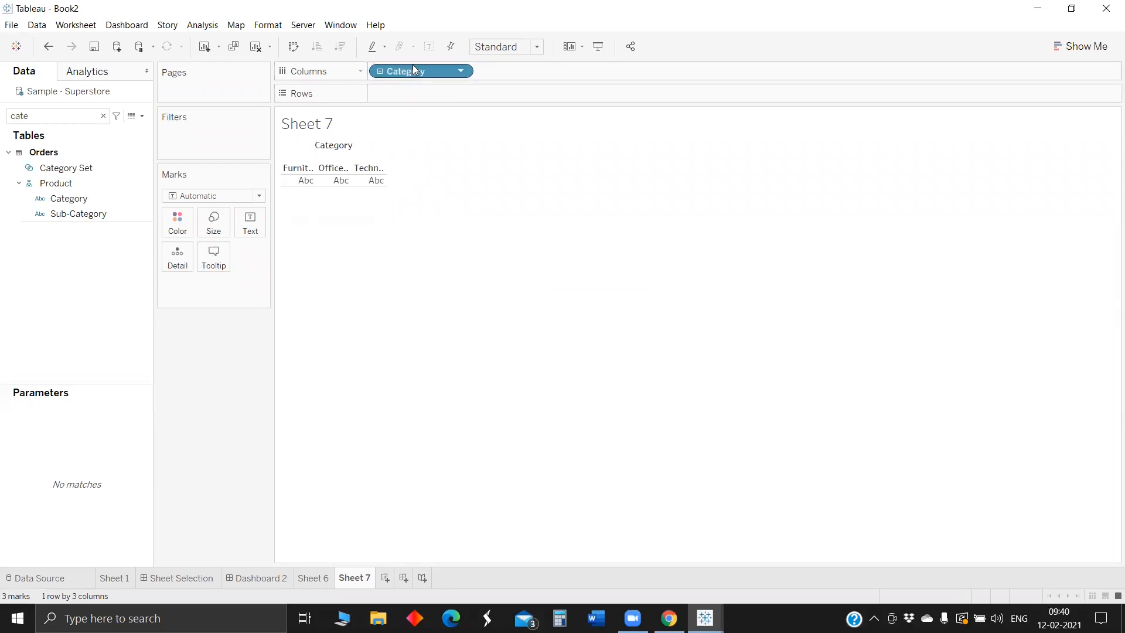
pyautogui.moveTo(415, 64)
pyautogui.mouseDown()
pyautogui.moveTo(352, 151)
pyautogui.moveTo(222, 272)
pyautogui.moveTo(205, 263)
pyautogui.moveTo(315, 195)
pyautogui.moveTo(413, 66)
pyautogui.mouseUp()
# Change the mark type to Shape and copy Category from Columns onto the Shape property.
pyautogui.click(205, 195)
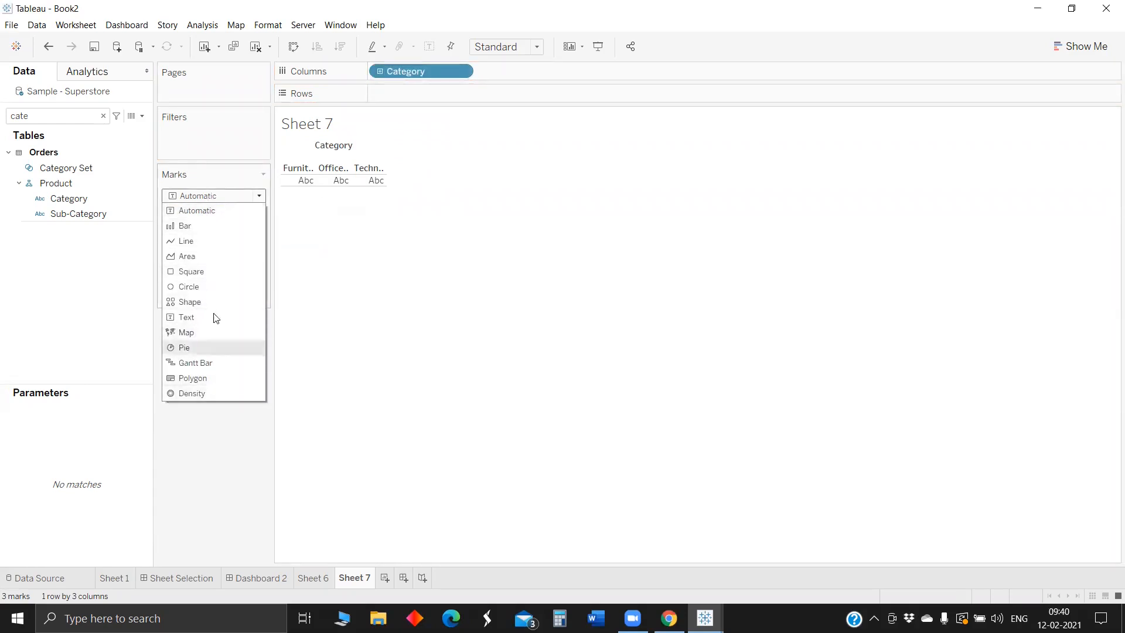
pyautogui.click(198, 303)
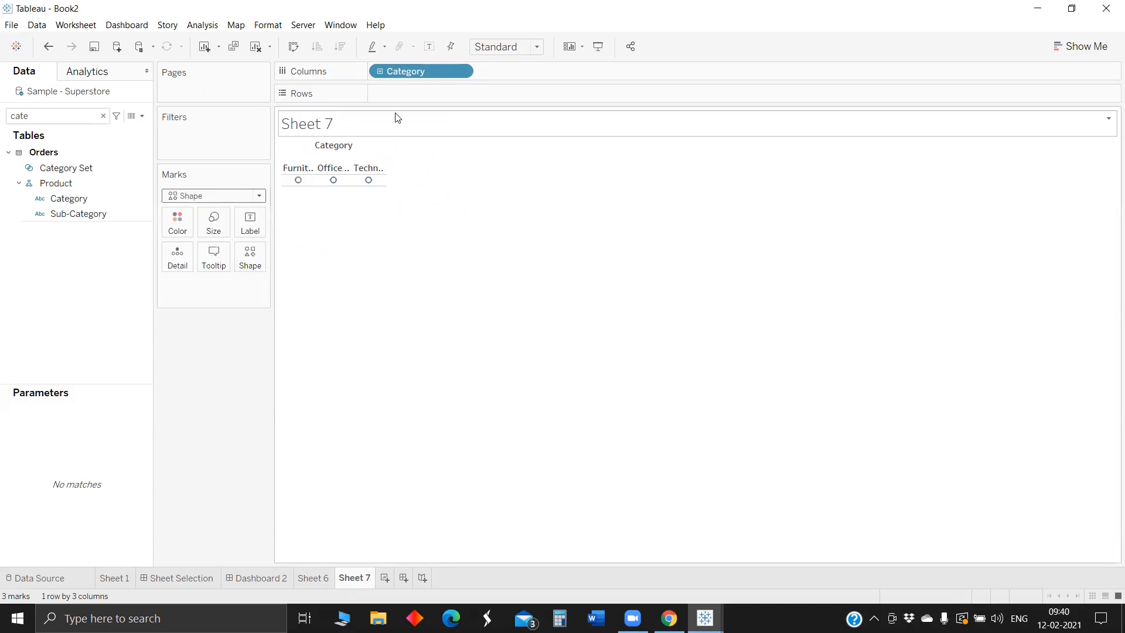
pyautogui.moveTo(402, 68); pyautogui.dragTo(250, 255)
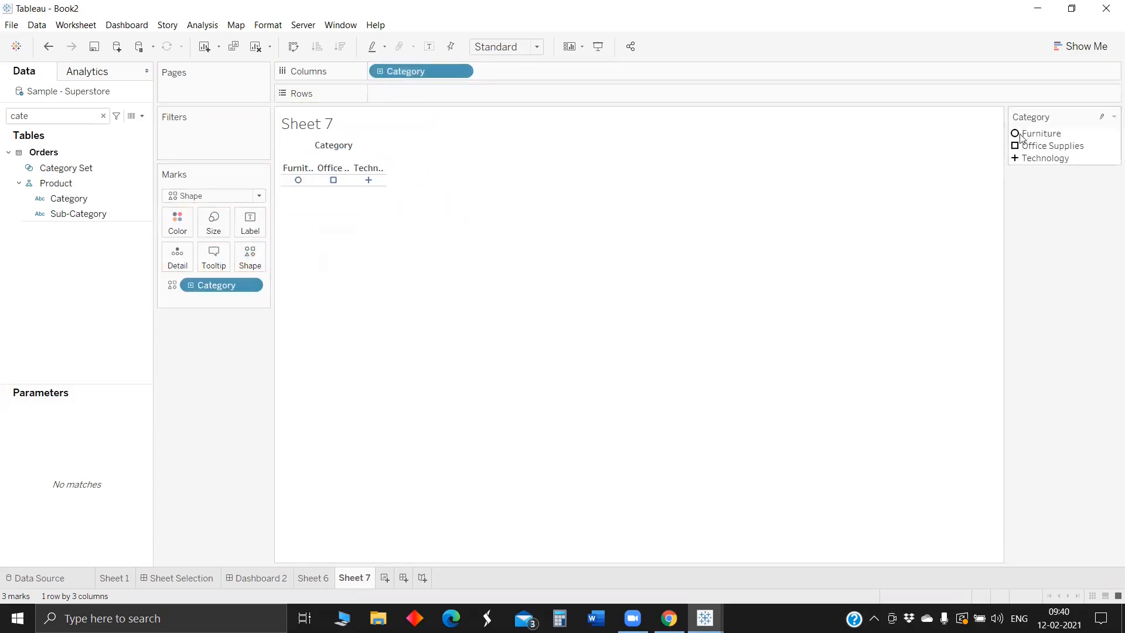
# Assign shapes from the Category palette: the armchair to Furniture, the folder to Office Supplies, and the phone to Technology.
pyautogui.click(249, 258)
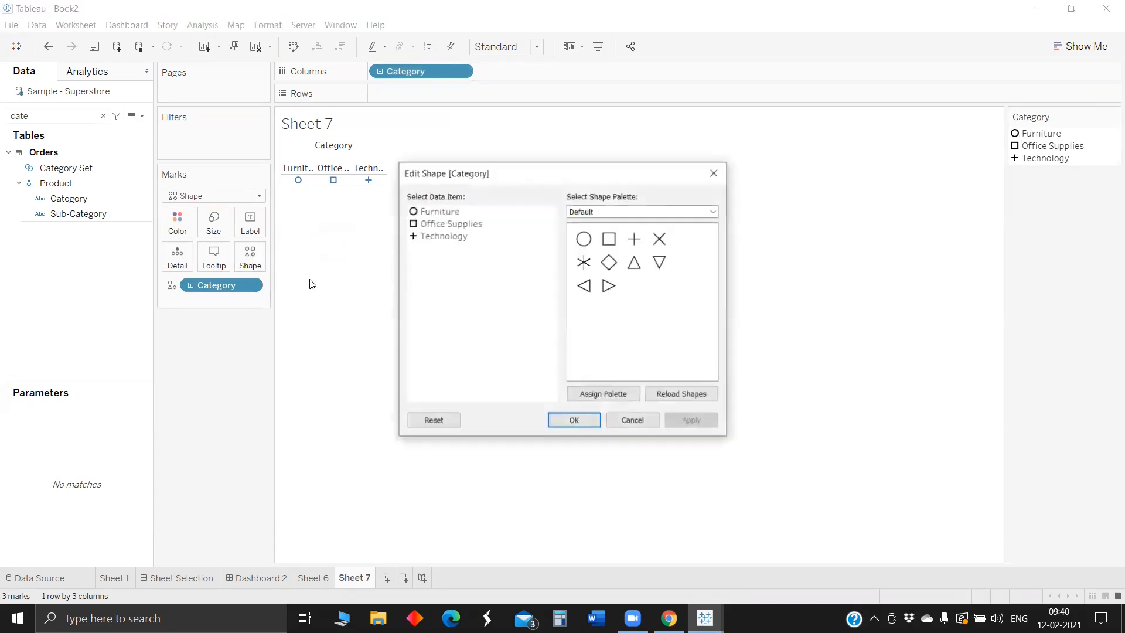
pyautogui.click(432, 213)
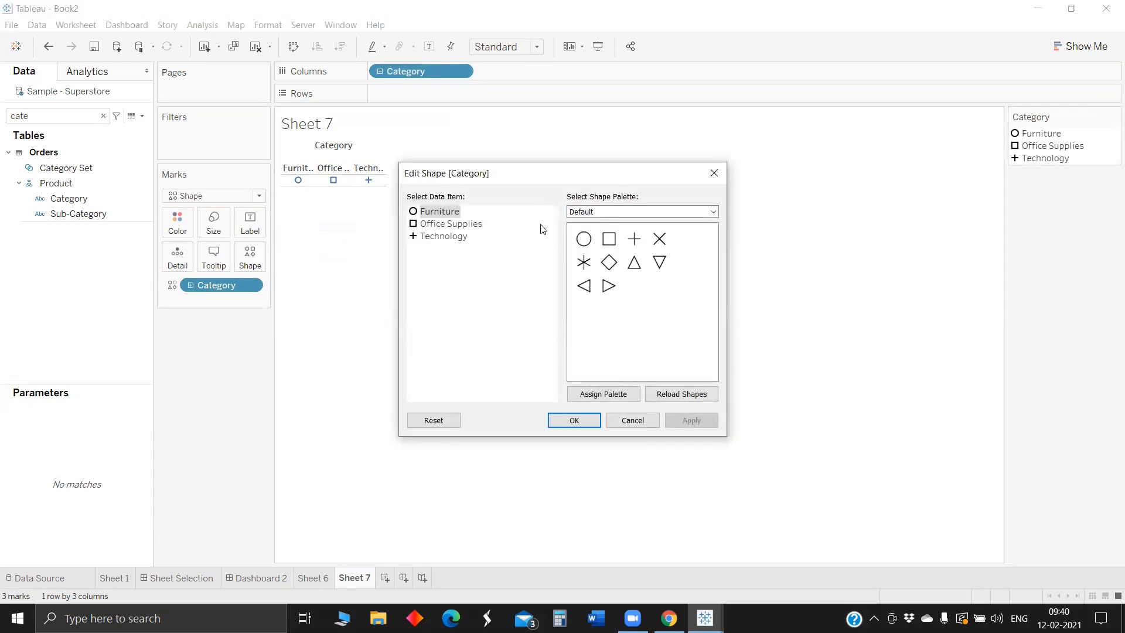
pyautogui.click(706, 211)
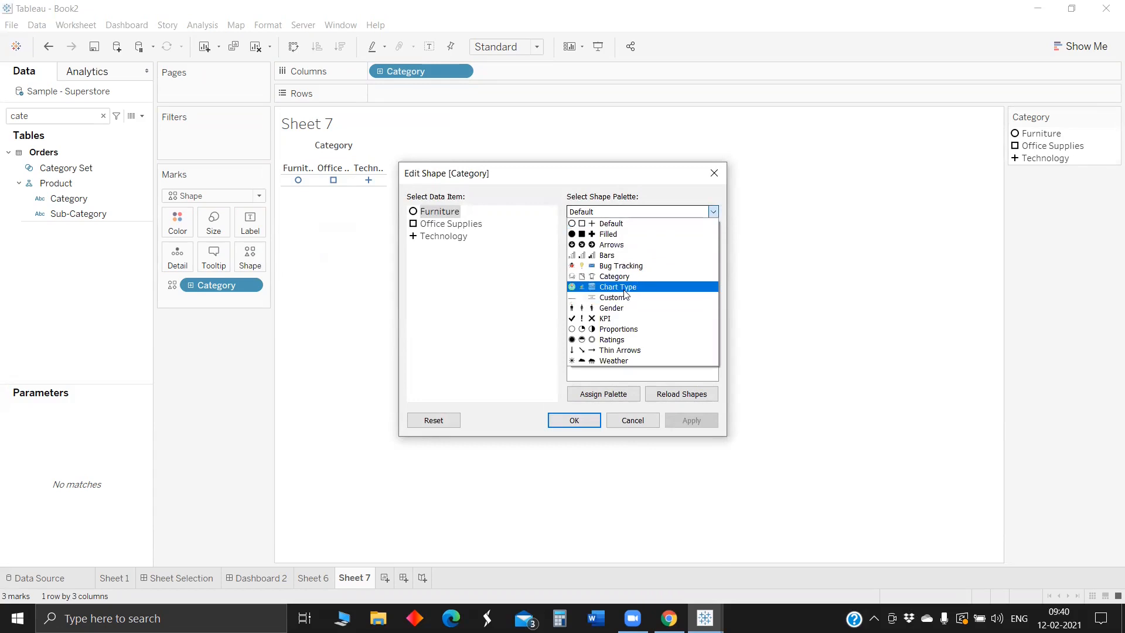
pyautogui.click(608, 277)
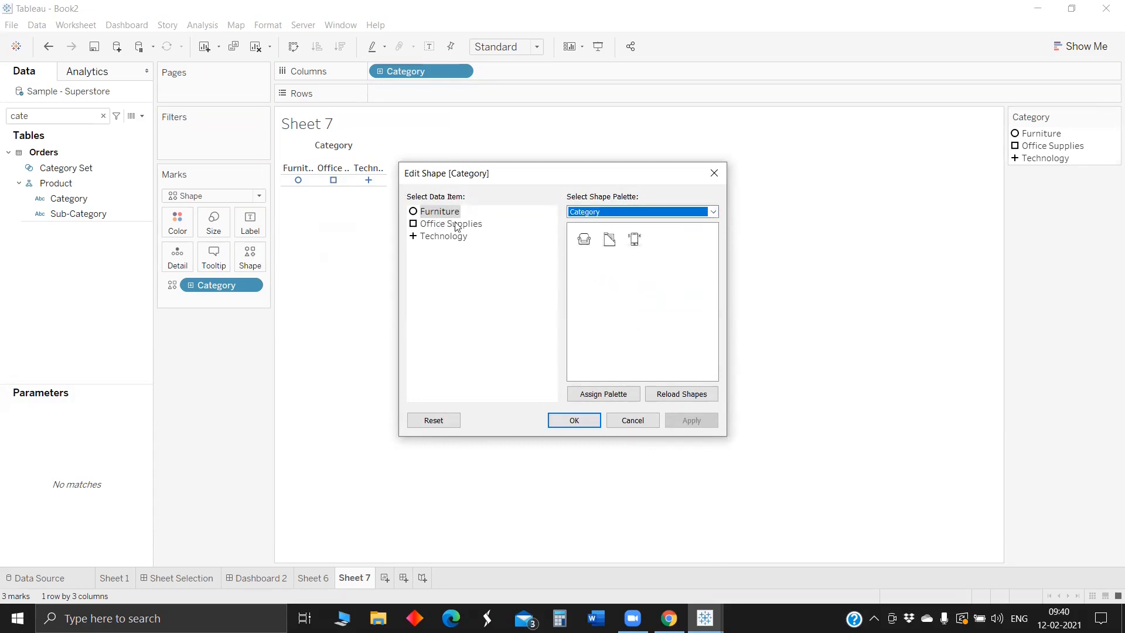
pyautogui.click(584, 240)
pyautogui.click(437, 224)
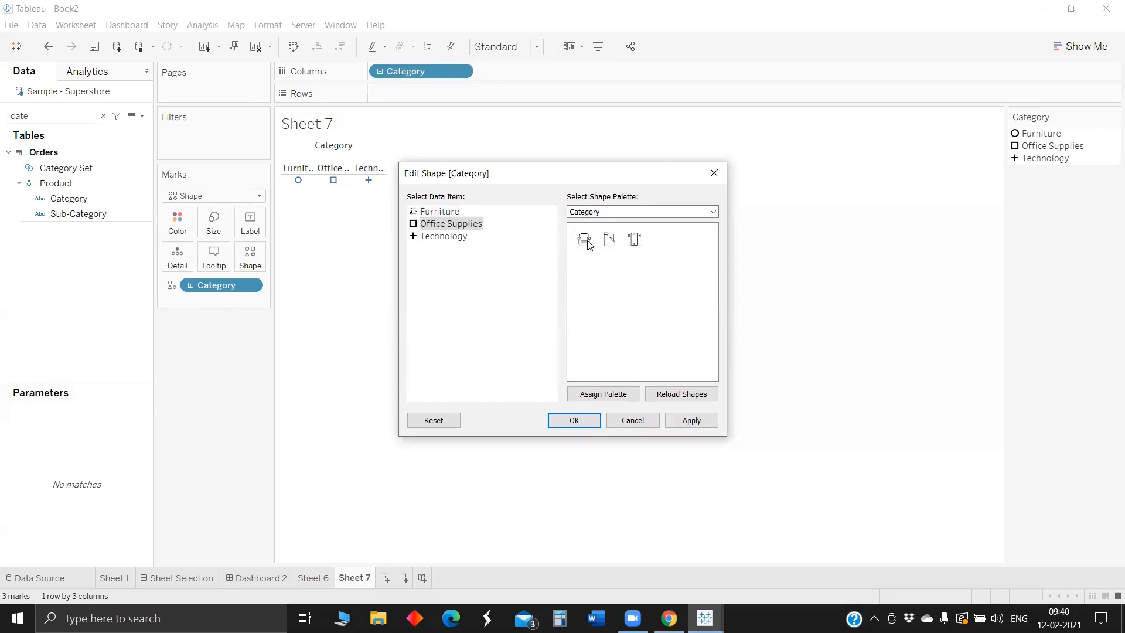
pyautogui.click(609, 240)
pyautogui.click(450, 238)
pyautogui.click(633, 241)
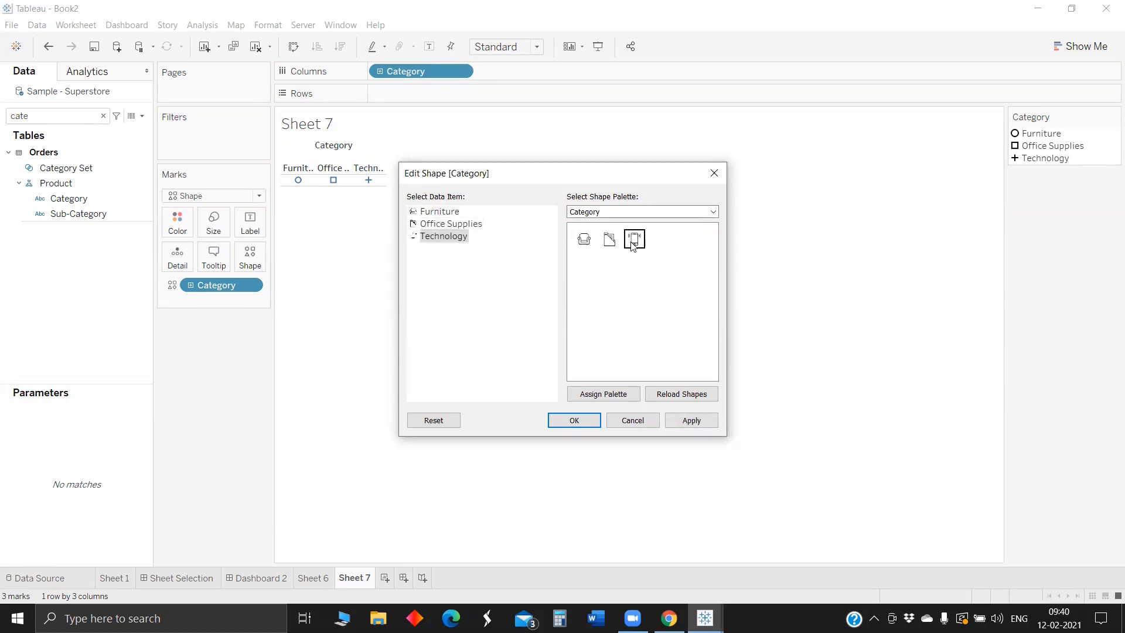
pyautogui.click(684, 428)
pyautogui.click(574, 421)
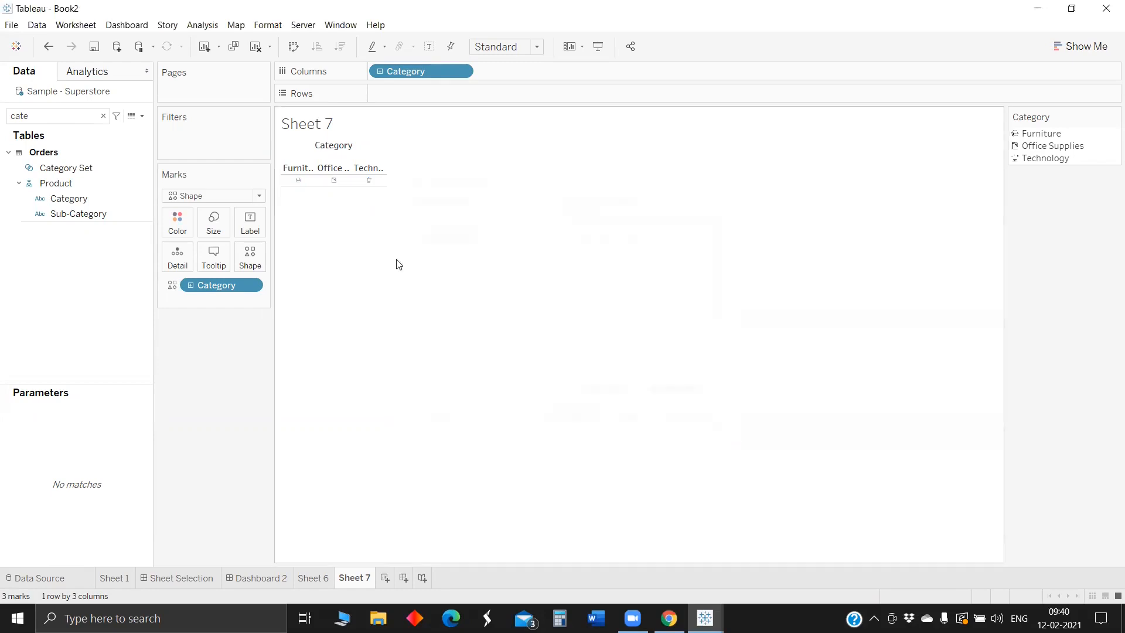
# Hide the column field labels on Sheet 7 and set the sheet's fit to Entire View.
pyautogui.rightClick(335, 144)
pyautogui.click(368, 149)
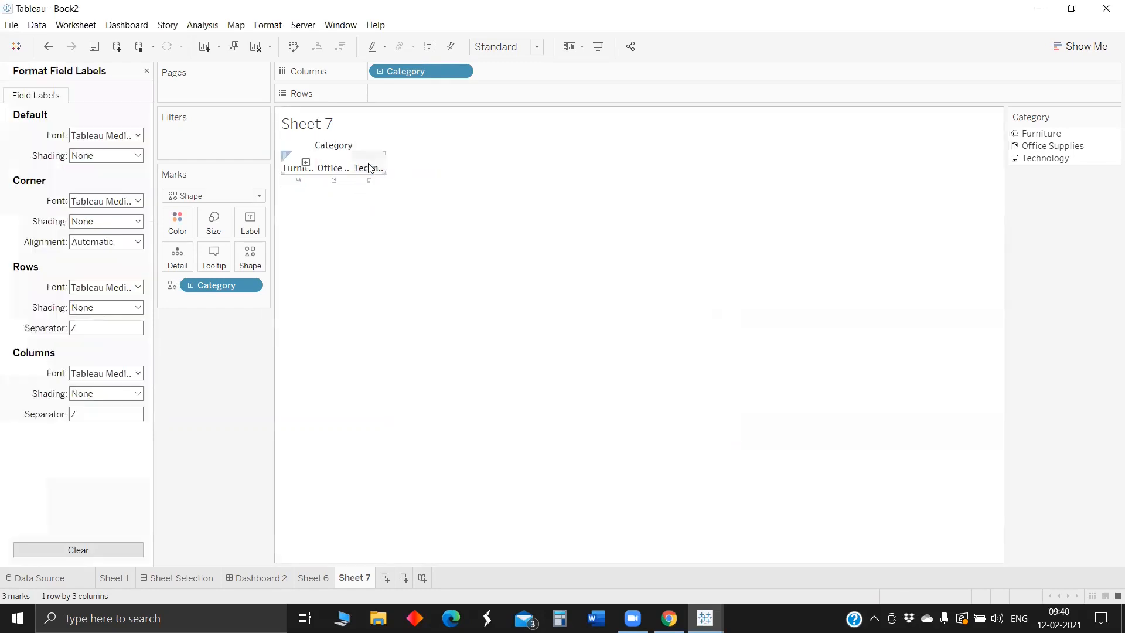
pyautogui.rightClick(352, 145)
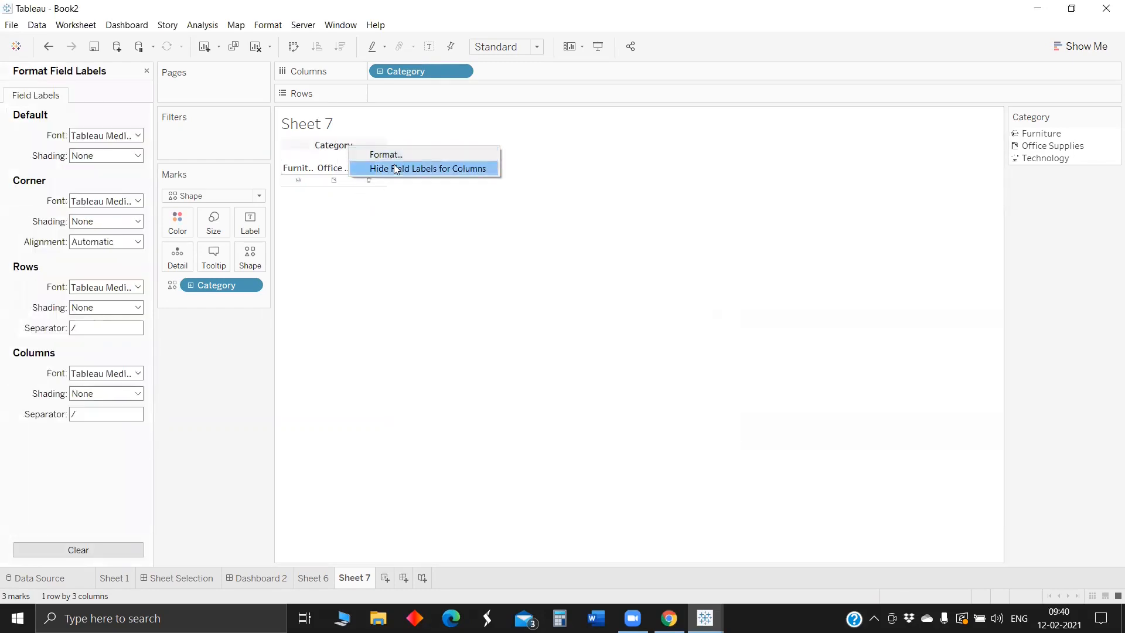
pyautogui.click(378, 168)
pyautogui.click(499, 47)
pyautogui.click(505, 100)
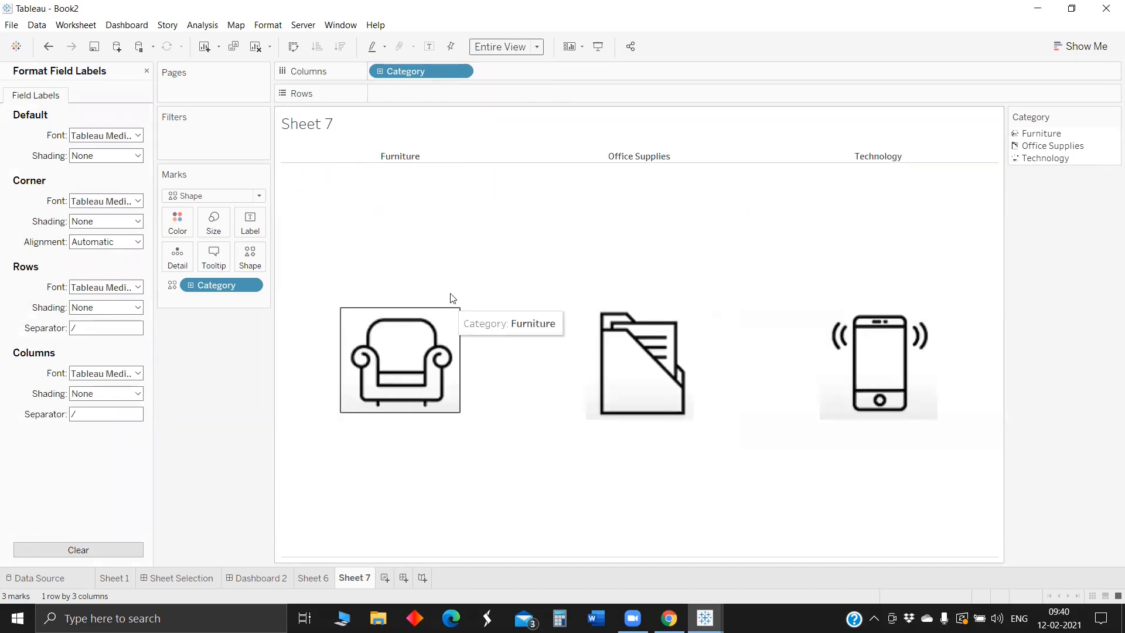
# Add Sheet 6 to Dashboard 2 and place Sheet 7 above it.
pyautogui.click(260, 579)
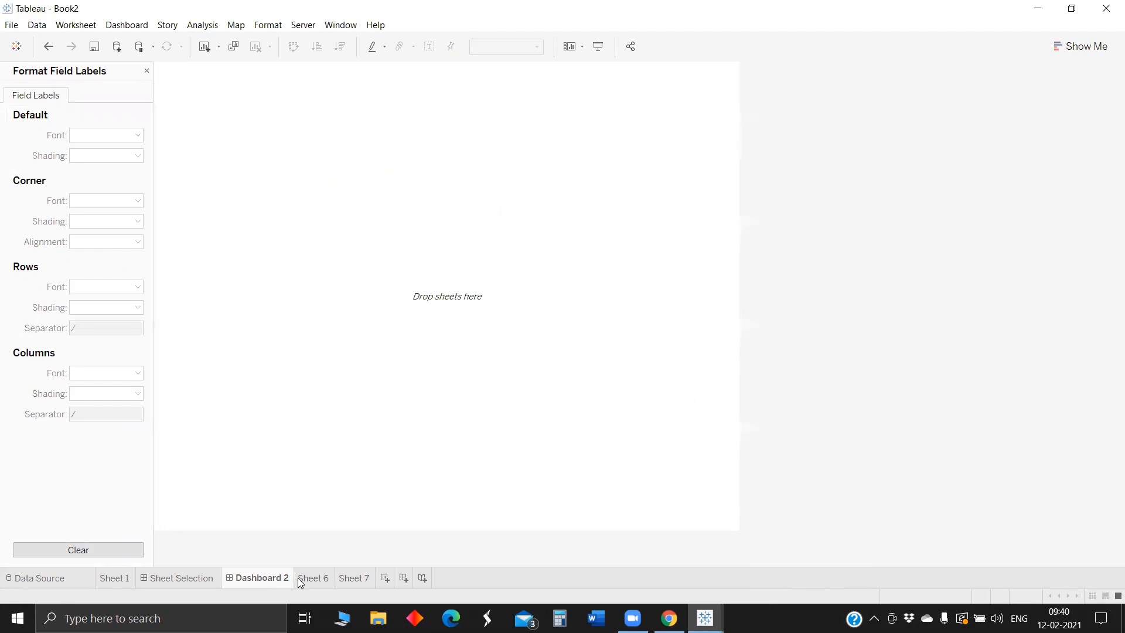
pyautogui.click(146, 70)
pyautogui.moveTo(90, 229); pyautogui.dragTo(244, 251)
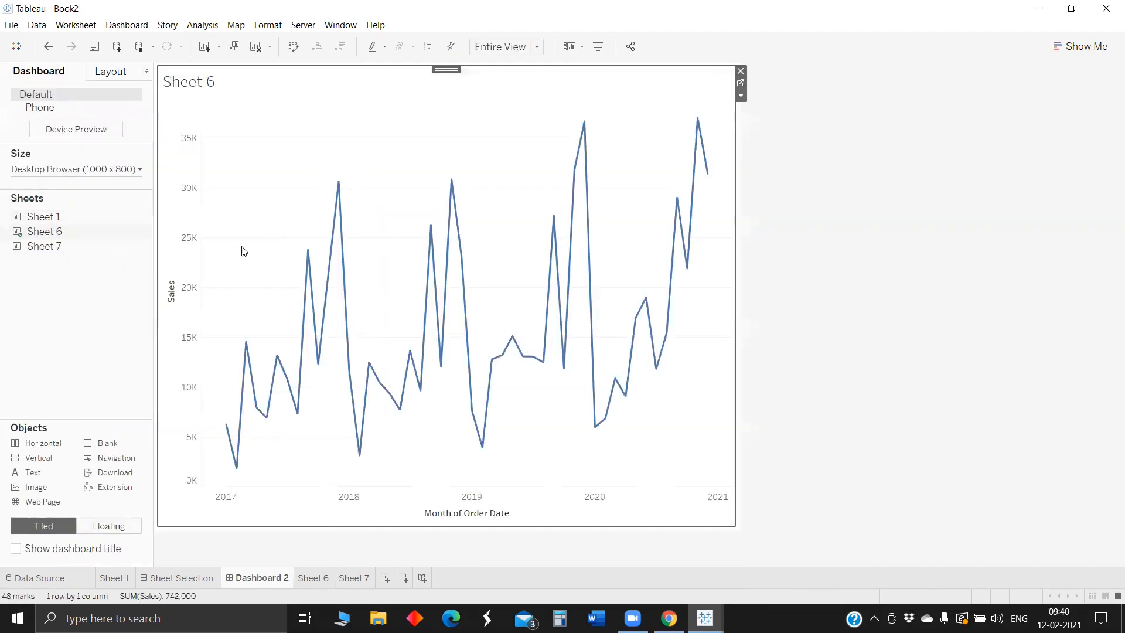
pyautogui.moveTo(44, 246); pyautogui.dragTo(287, 106)
# Delete the container holding the Category legend and reduce the height of Sheet 7 so the line chart gets more space.
pyautogui.click(711, 113)
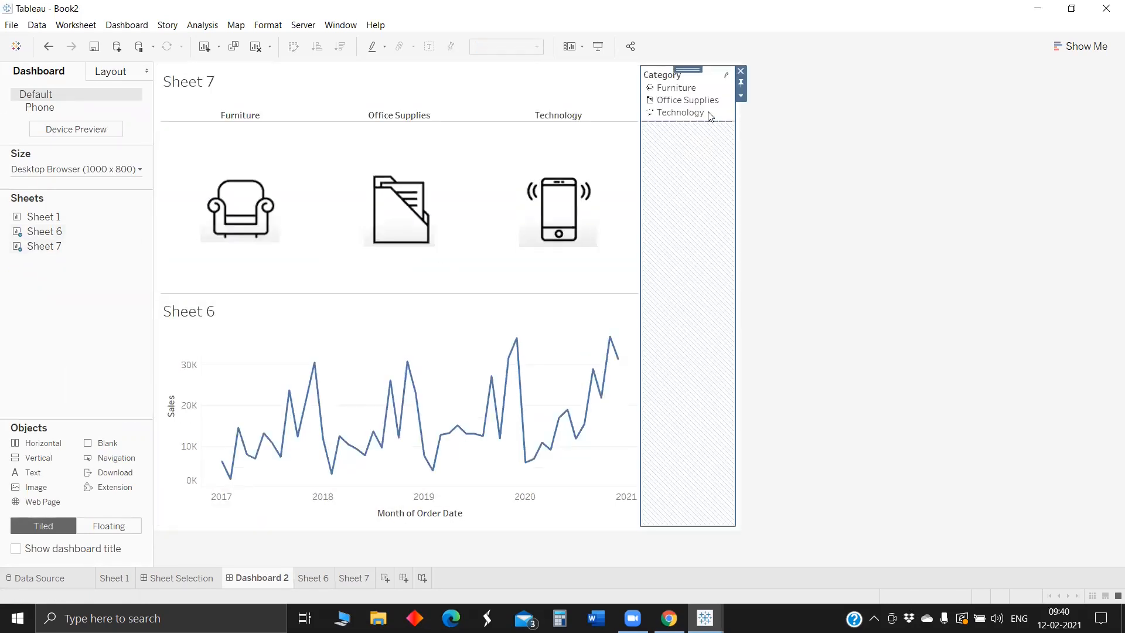
pyautogui.click(741, 71)
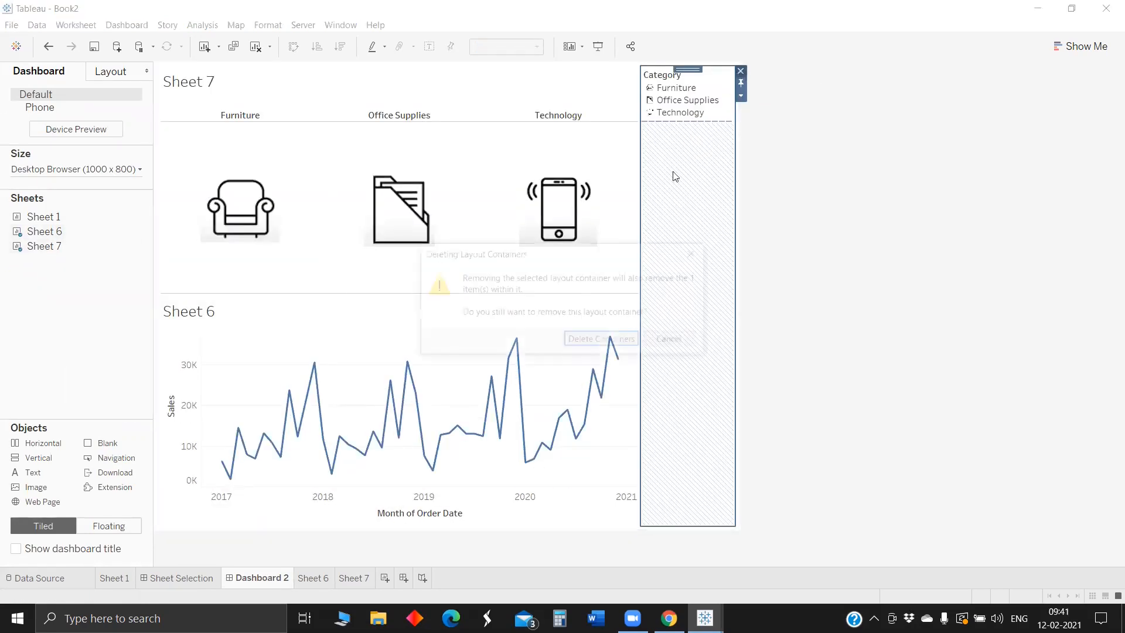
pyautogui.click(597, 342)
pyautogui.moveTo(554, 299); pyautogui.dragTo(564, 201)
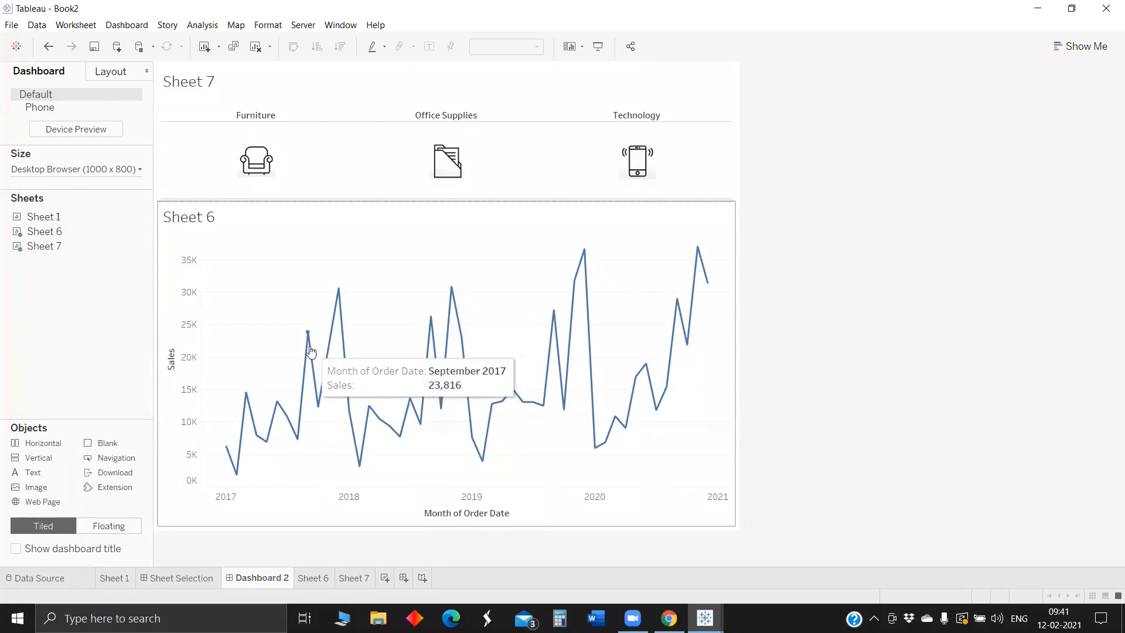
# Select the Furniture icon, then add a Change Set Values action to the dashboard with only Sheet 7 as its source.
pyautogui.click(252, 168)
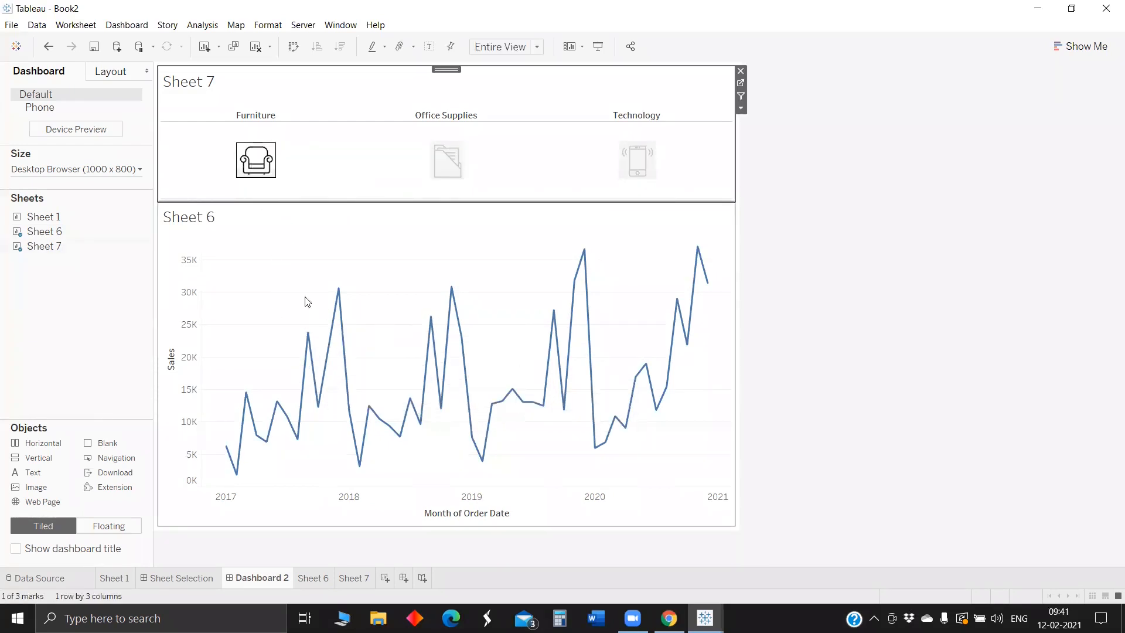
pyautogui.click(134, 24)
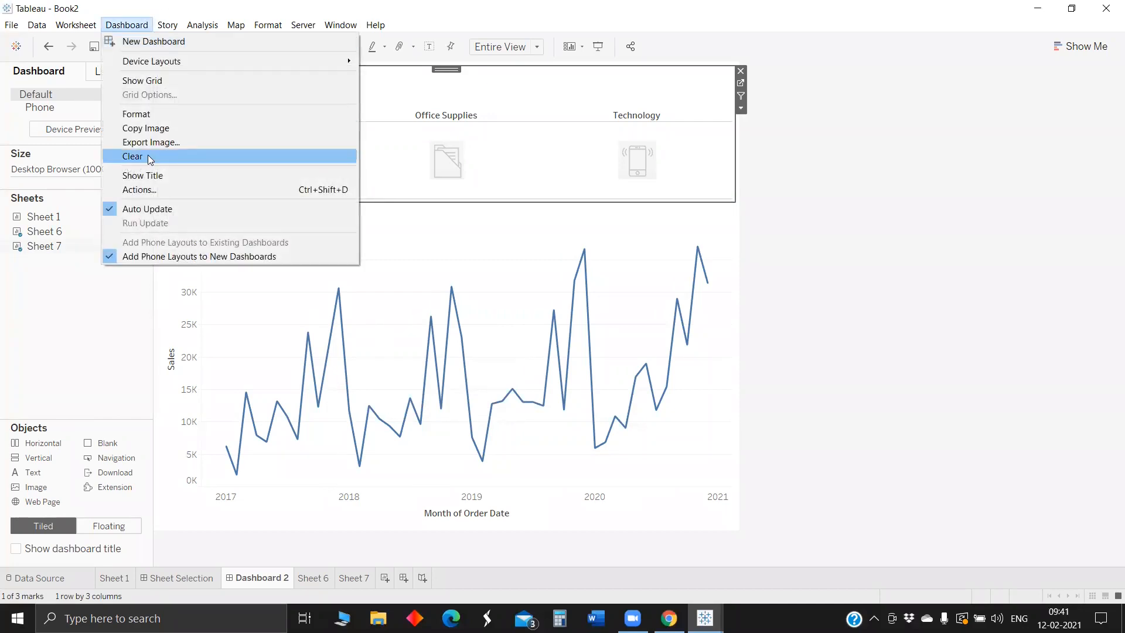
pyautogui.click(149, 190)
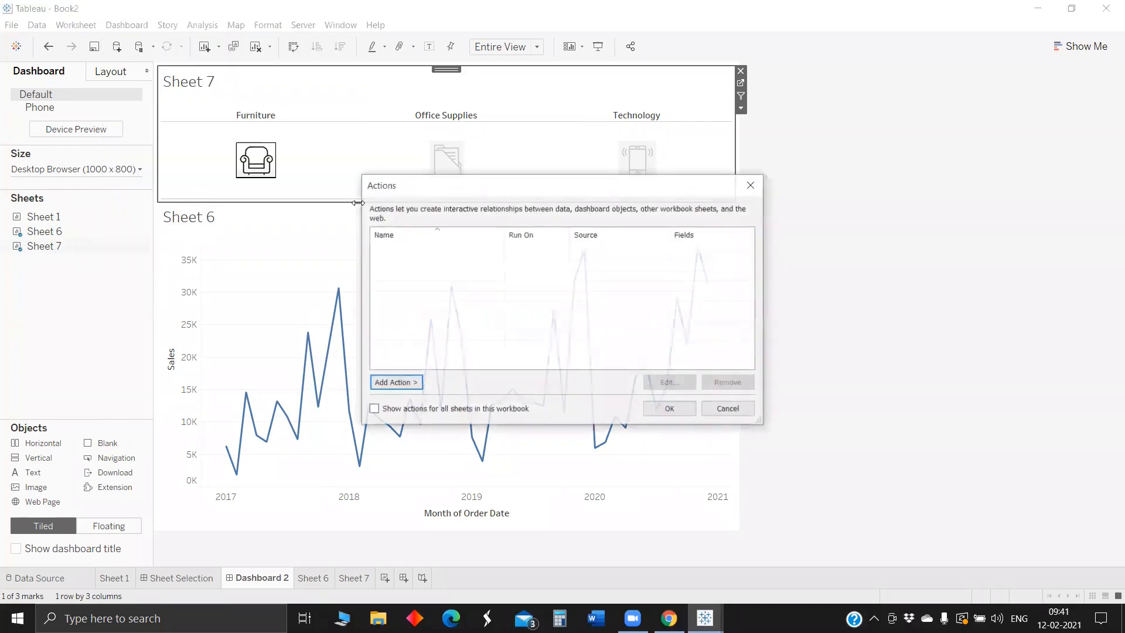
pyautogui.click(405, 383)
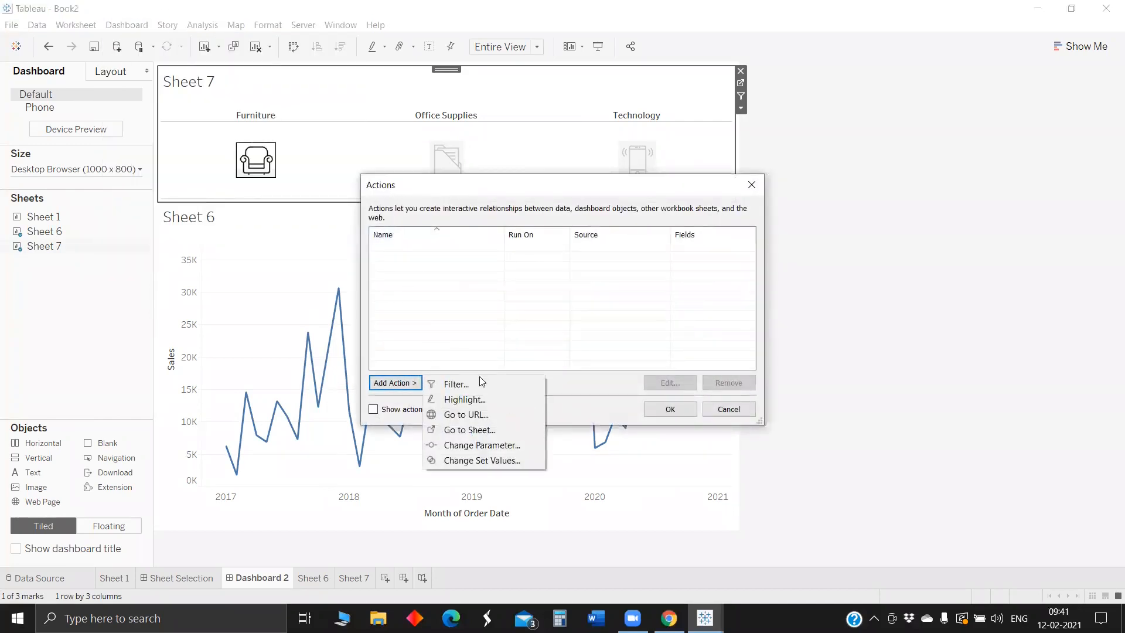
pyautogui.click(480, 460)
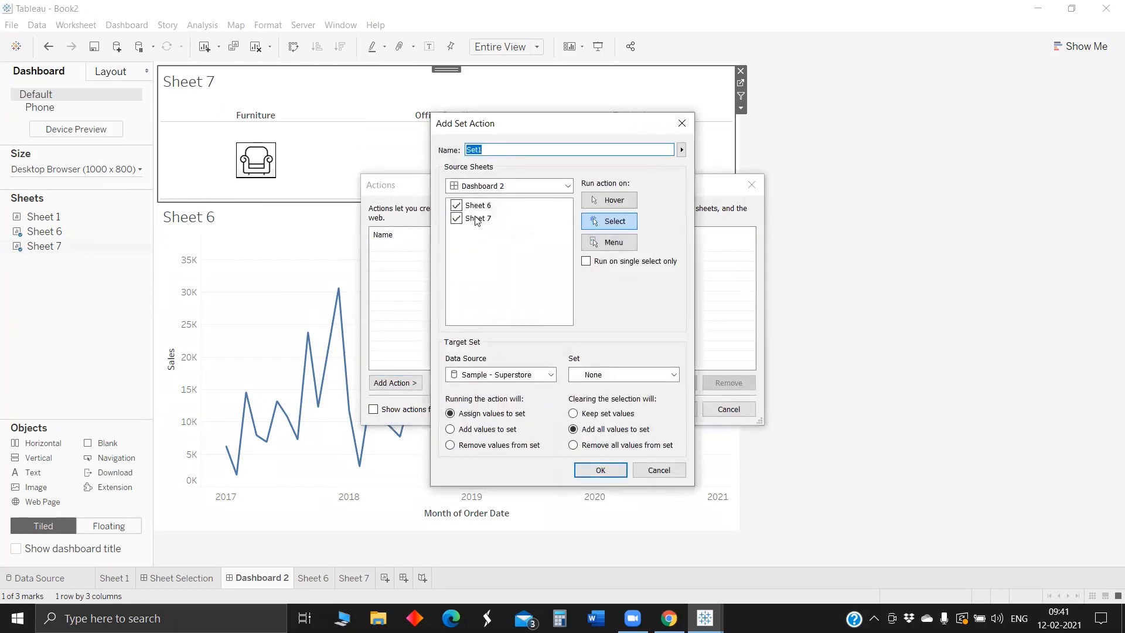
pyautogui.click(457, 205)
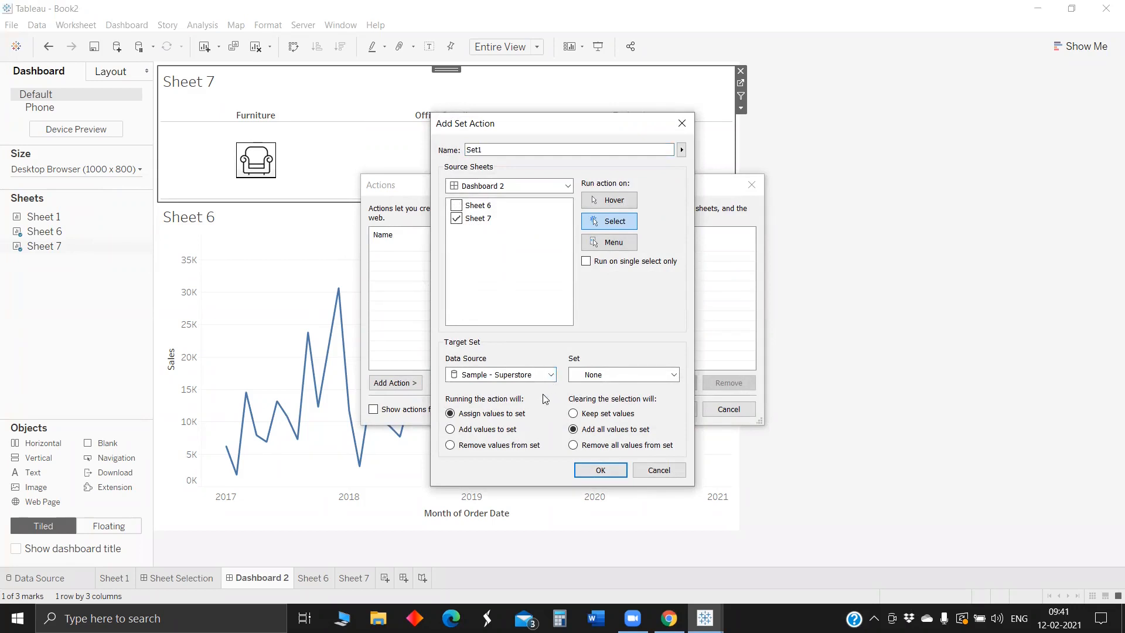
# Target Category Set with the set action, keep set values when the selection is cleared, and save the action.
pyautogui.click(625, 375)
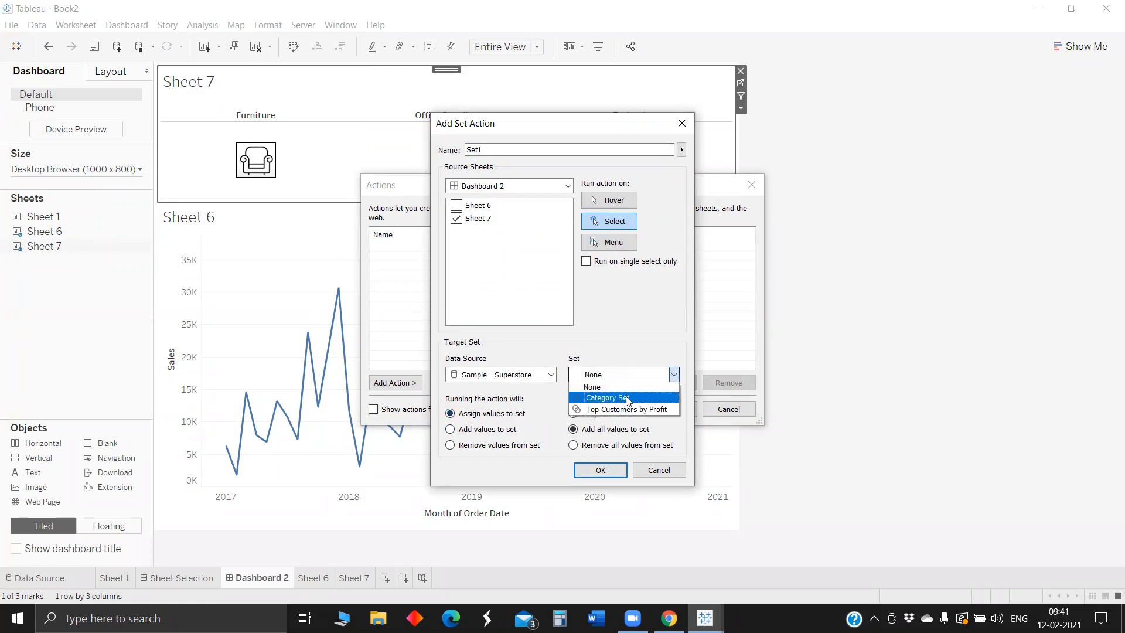
pyautogui.click(623, 394)
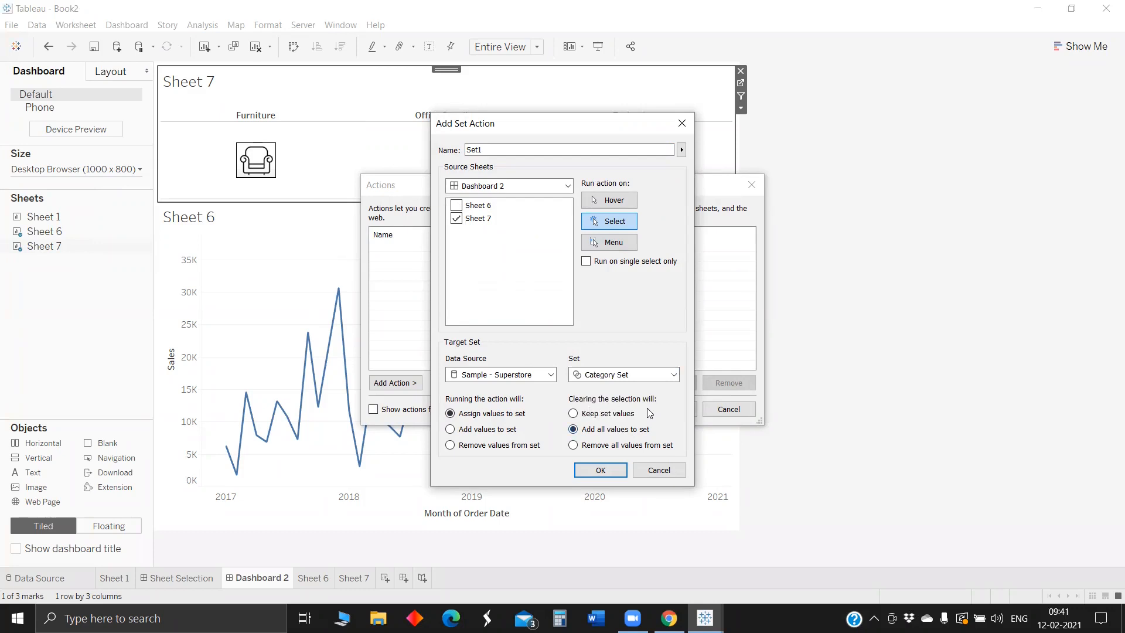
pyautogui.click(573, 413)
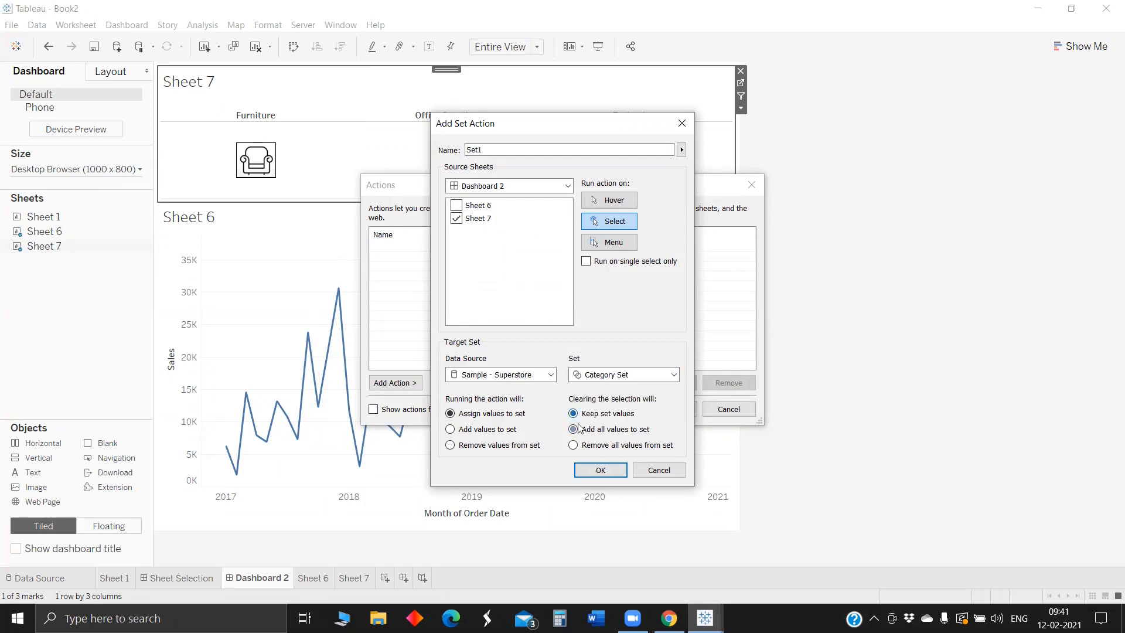
pyautogui.click(601, 471)
pyautogui.click(671, 409)
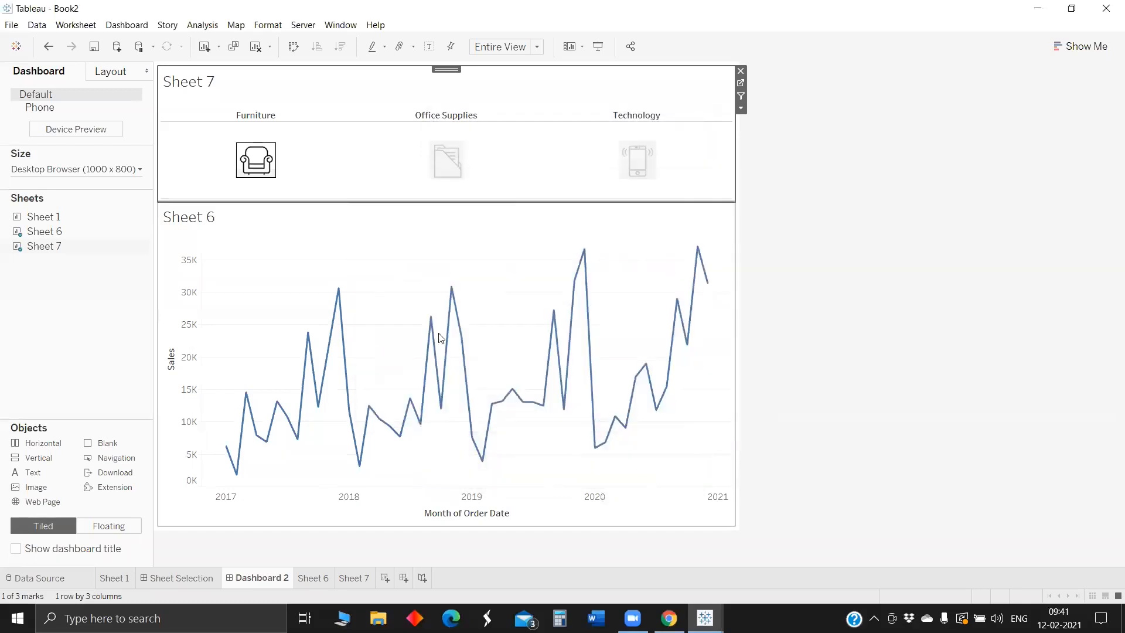
# Test the set action by selecting the Furniture, Office Supplies and Technology icons in turn.
pyautogui.click(256, 160)
pyautogui.click(459, 167)
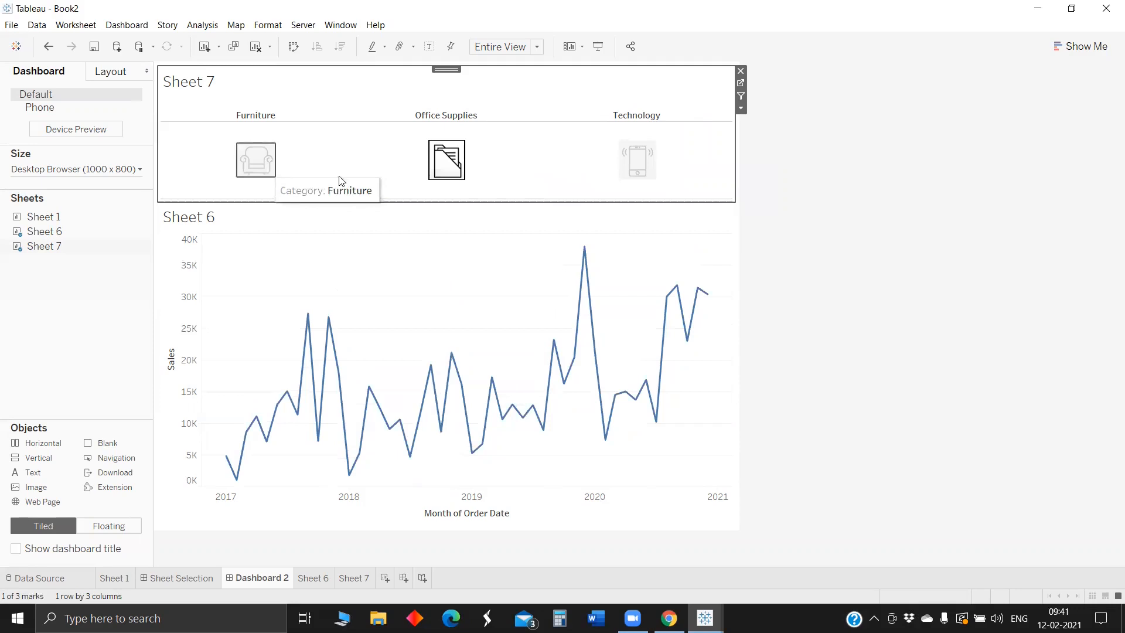
pyautogui.click(630, 163)
pyautogui.click(256, 170)
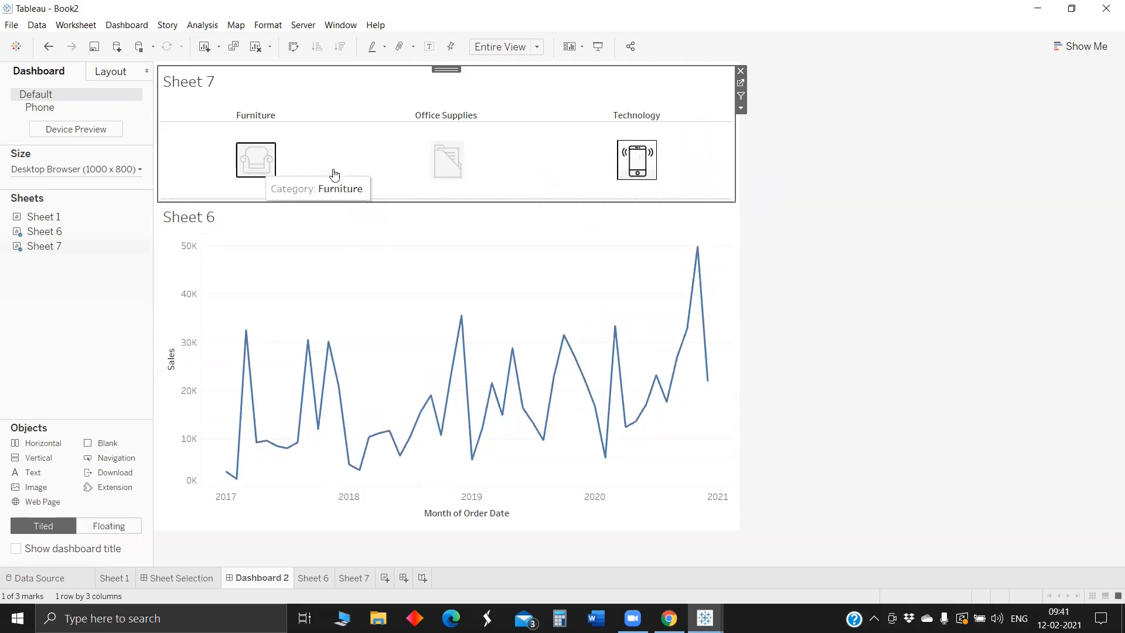
pyautogui.click(463, 169)
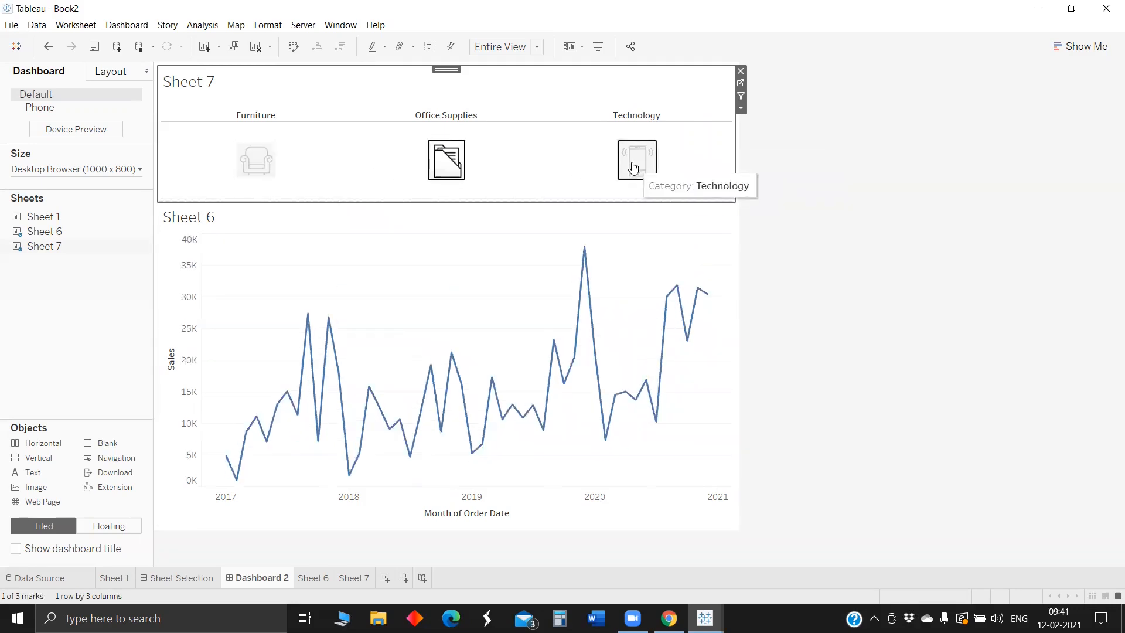
pyautogui.click(632, 169)
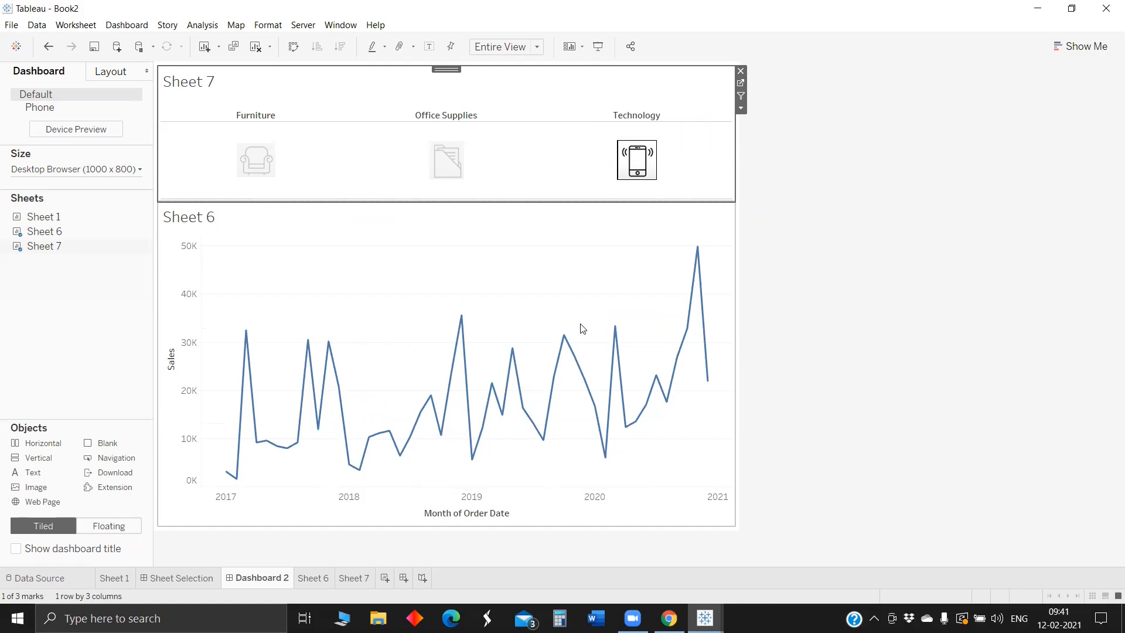
# View the Sheet Selection dashboard, then return to Dashboard 2 and try each category icon again, ending on Technology.
pyautogui.click(187, 578)
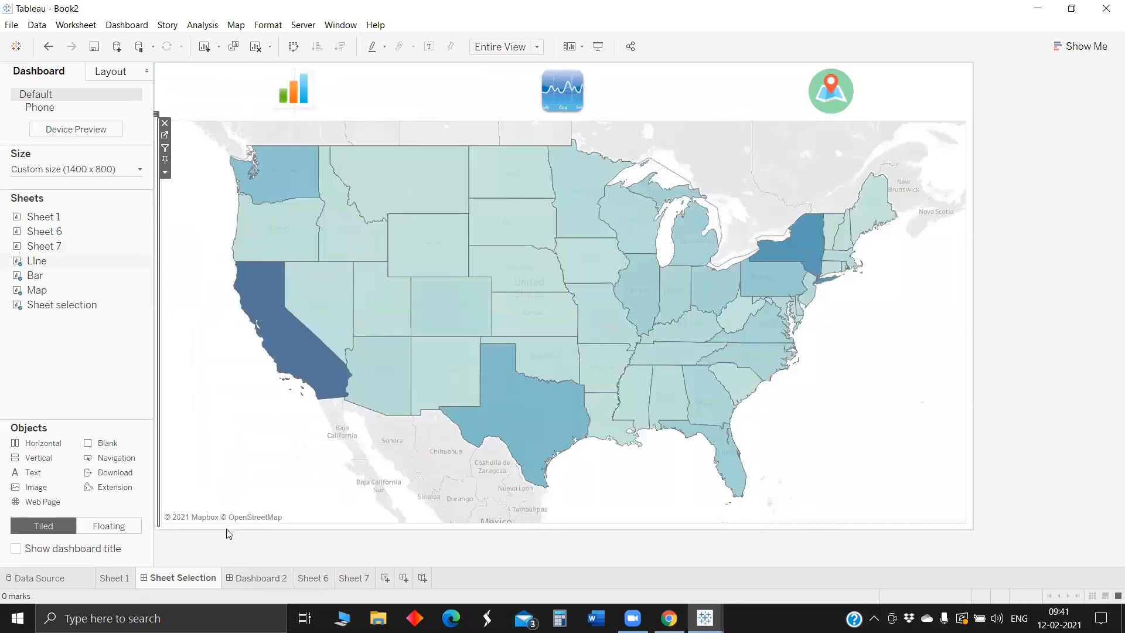
pyautogui.click(261, 579)
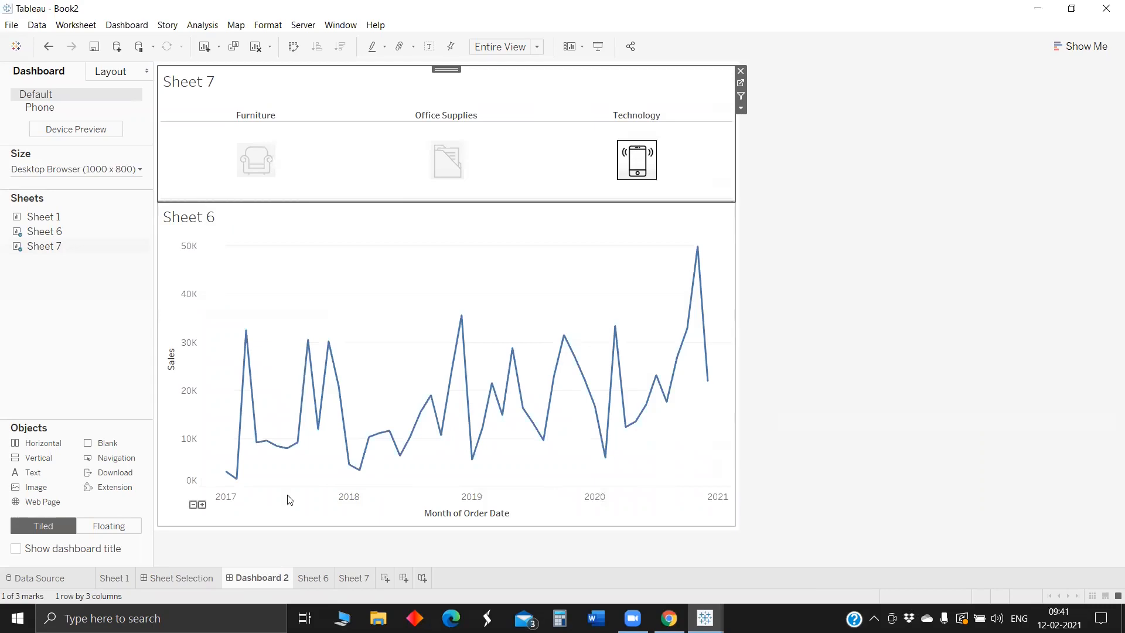
pyautogui.click(261, 162)
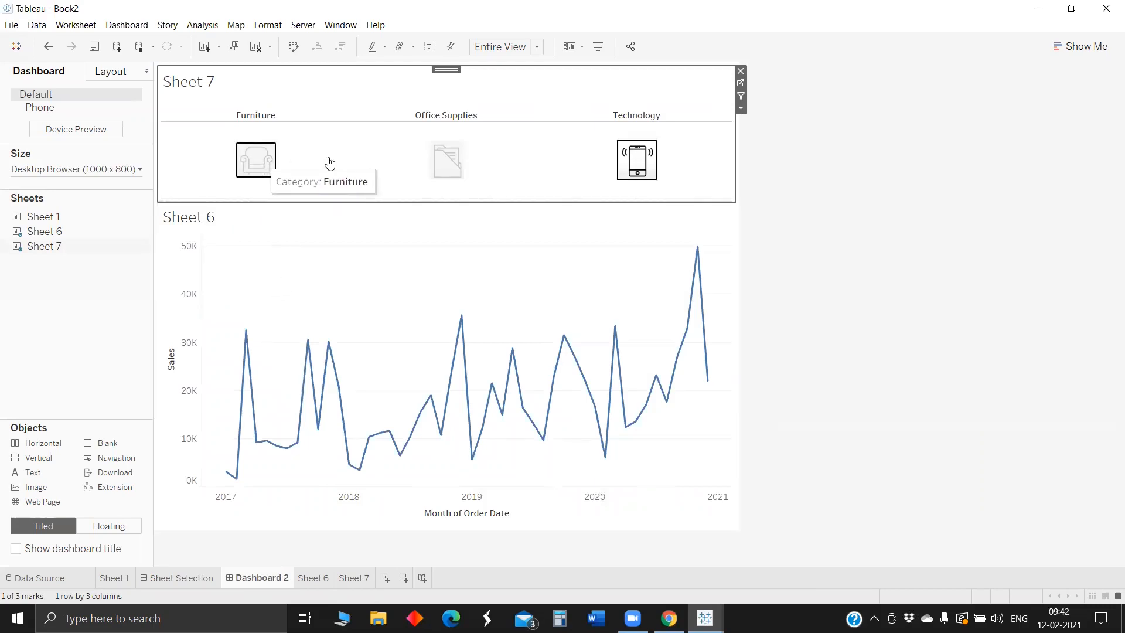
pyautogui.click(448, 159)
pyautogui.click(637, 170)
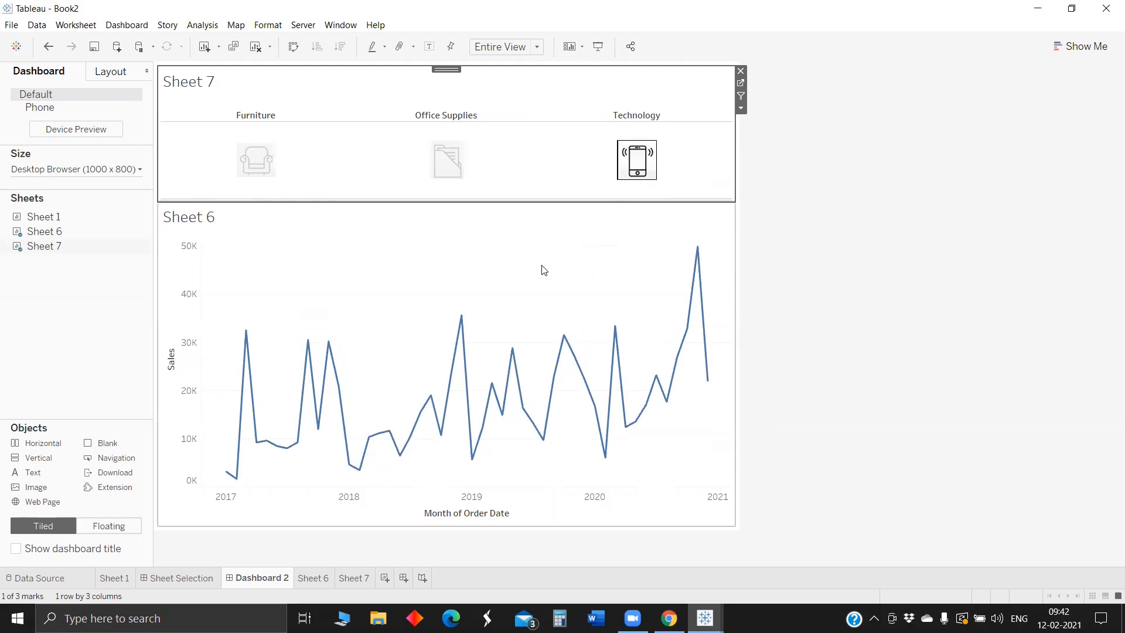